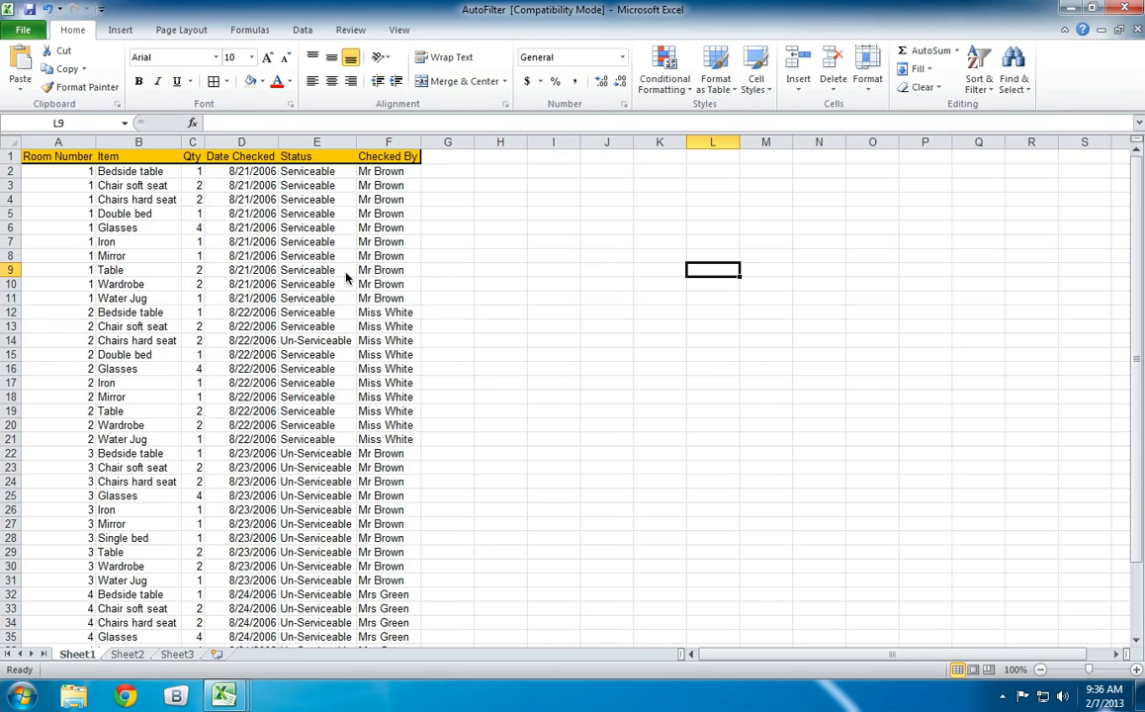
Examine the room inventory list on Sheet1, its records and its column headings from Room Number to Checked By.
scroll(415, 309, "down", 1)
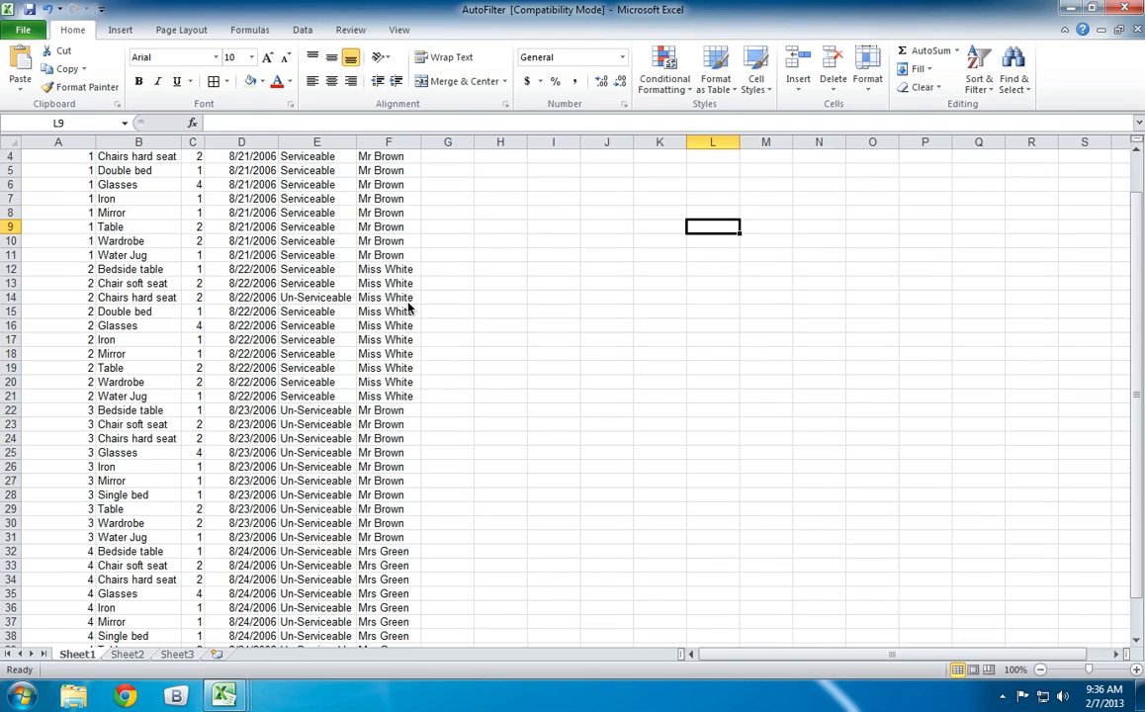
scroll(408, 308, "up", 1)
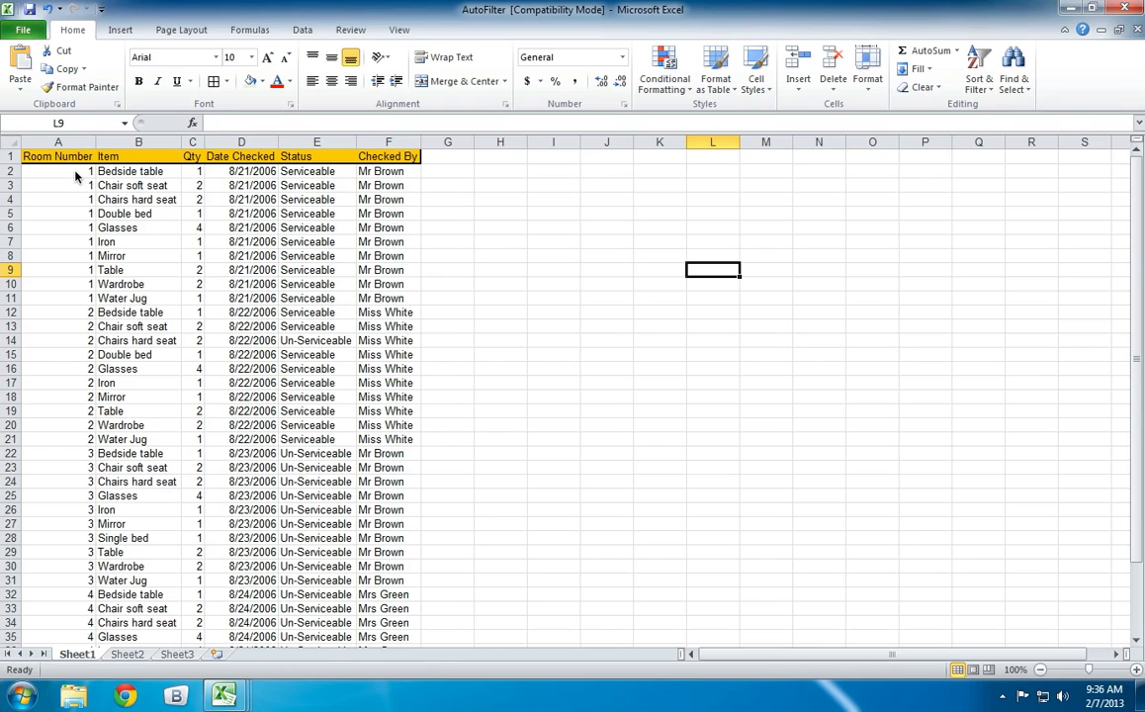
left_click_drag(67, 168, 74, 300)
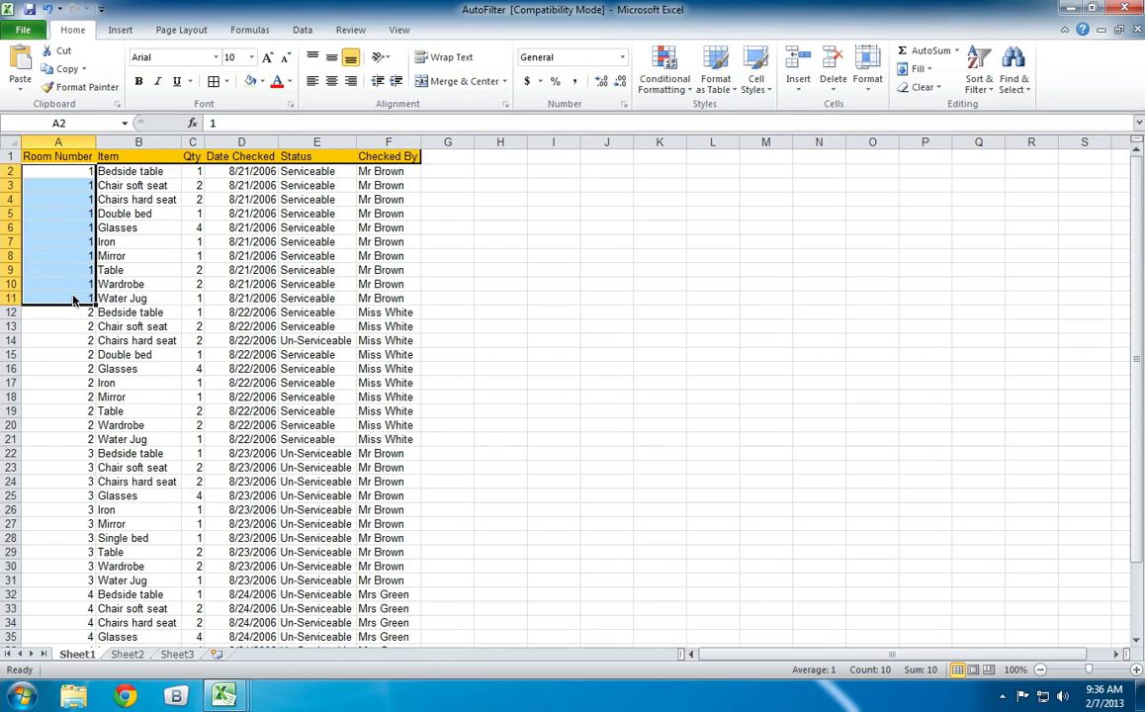
left_click_drag(132, 172, 131, 297)
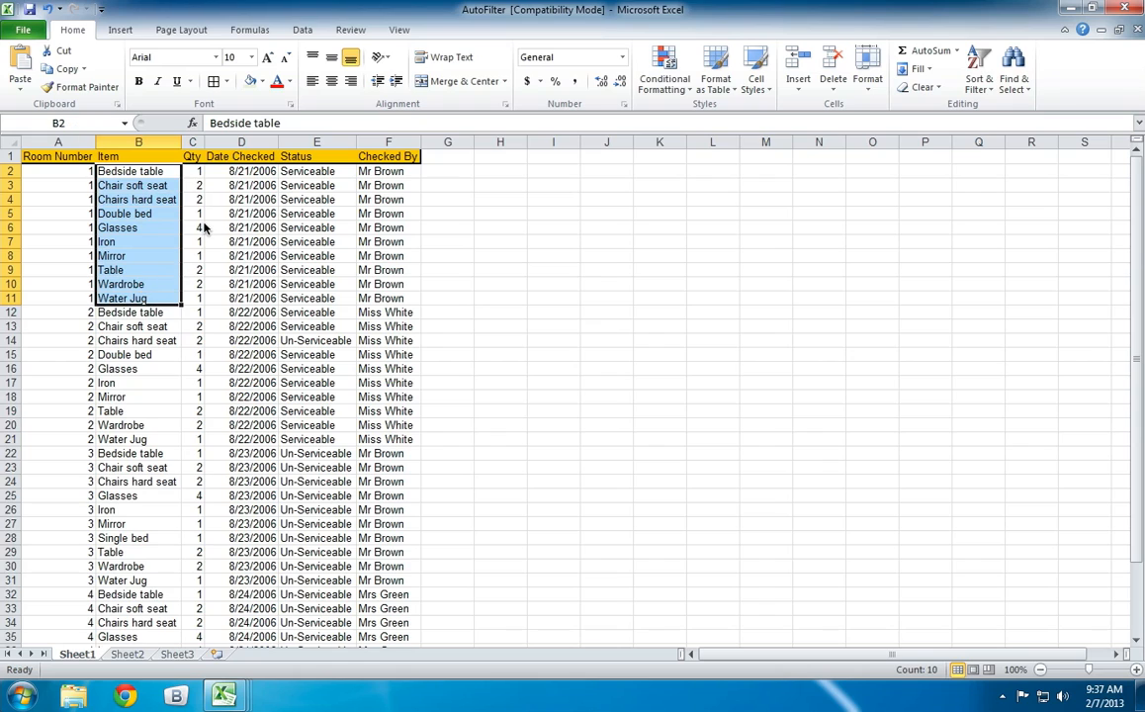
left_click(229, 199)
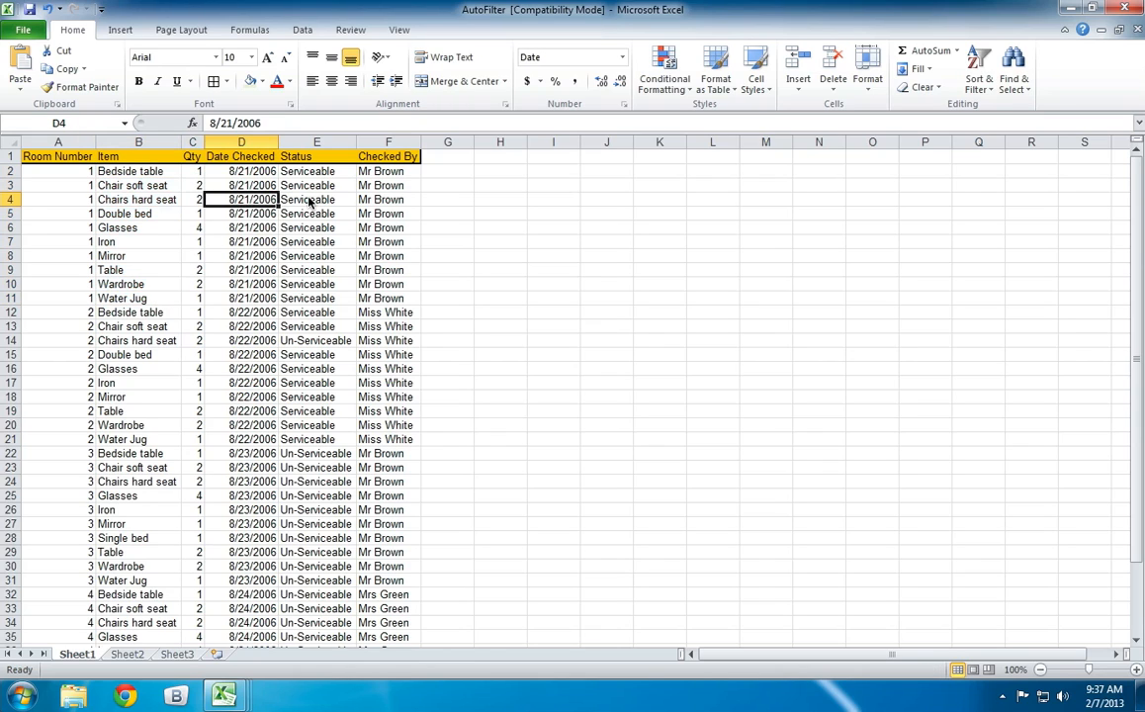
left_click(309, 201)
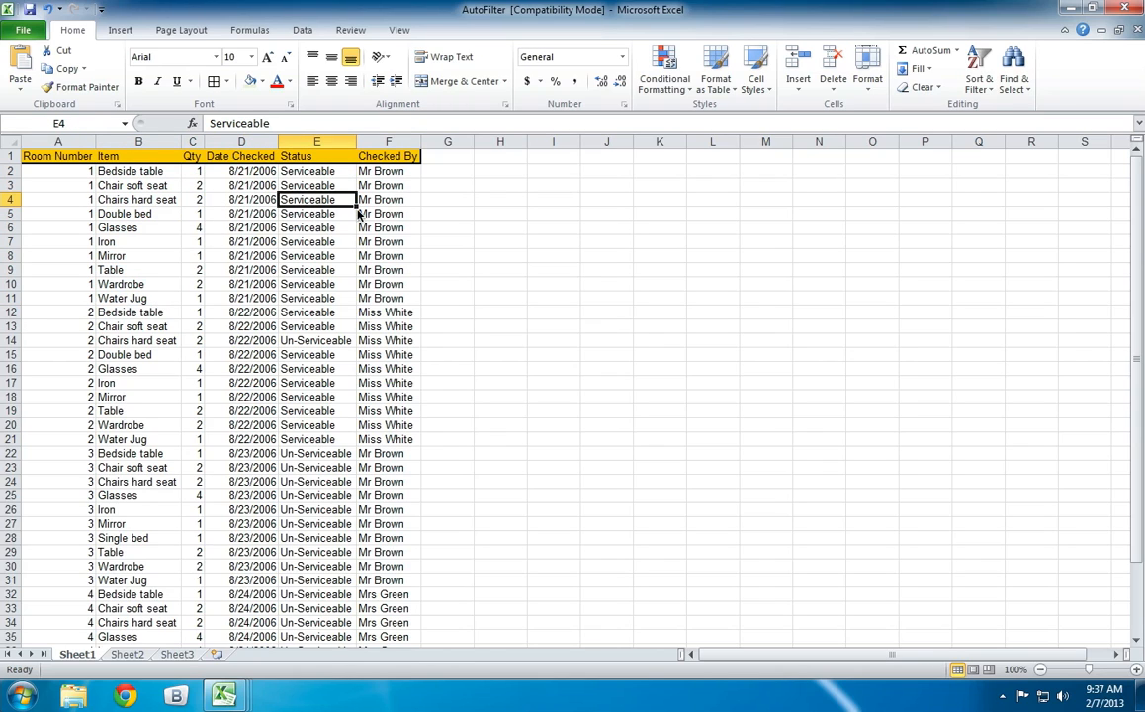
left_click(374, 200)
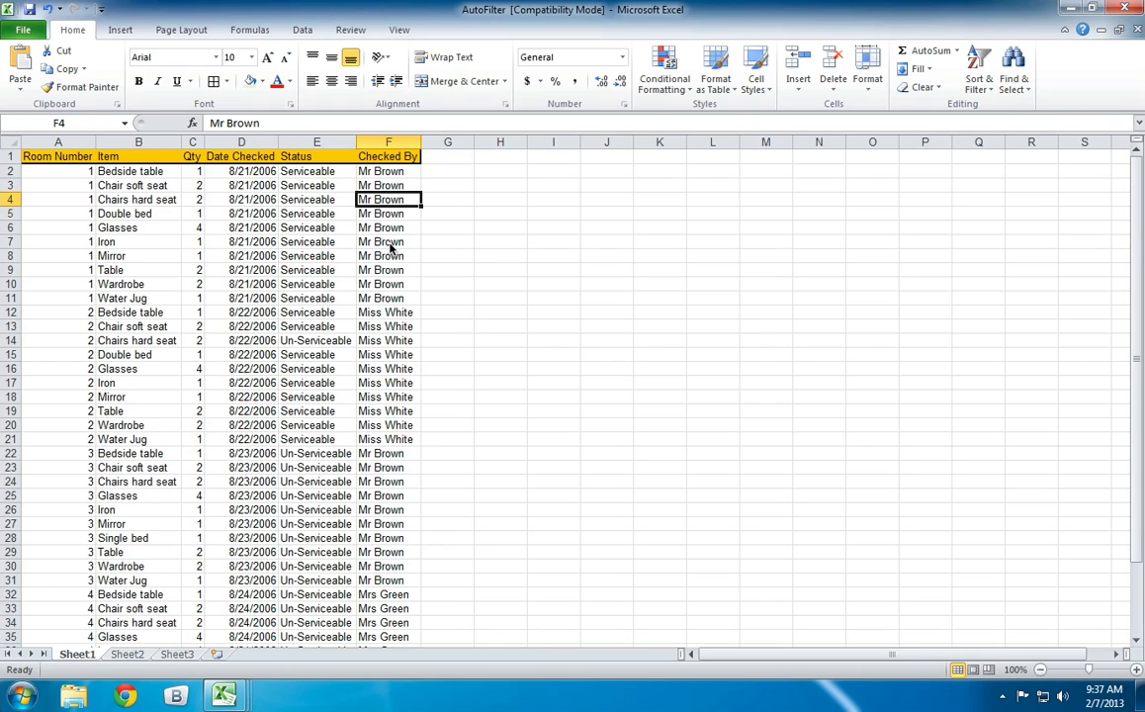
scroll(391, 269, "down", 1)
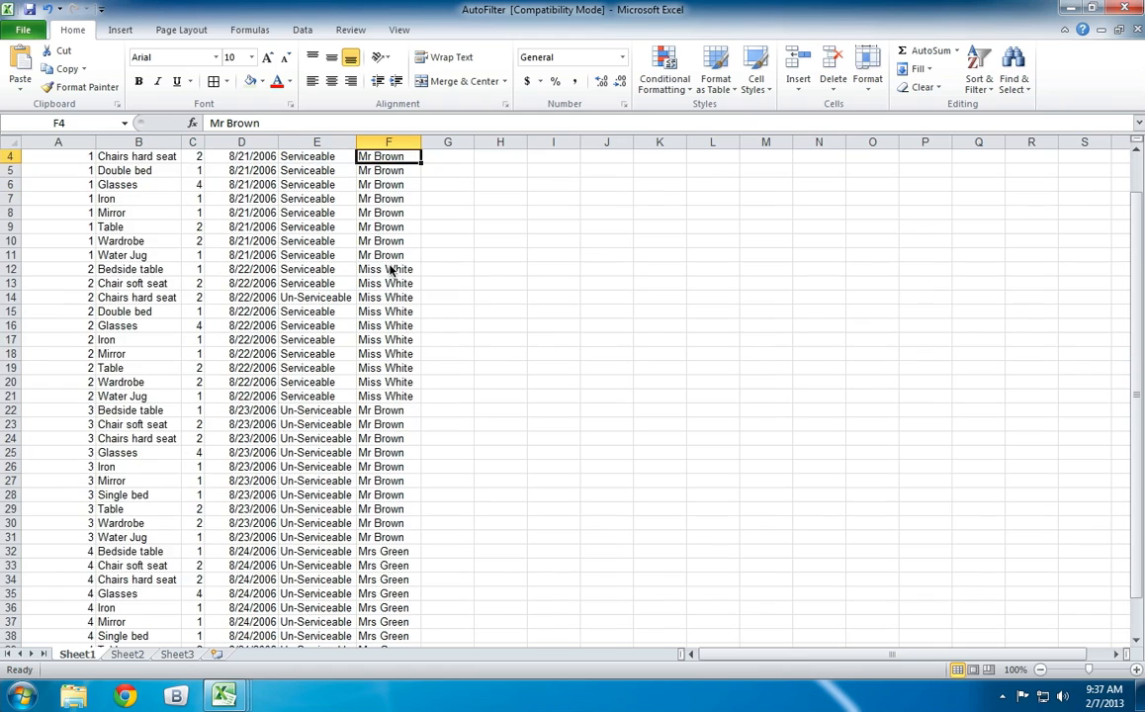
scroll(391, 269, "down", 1)
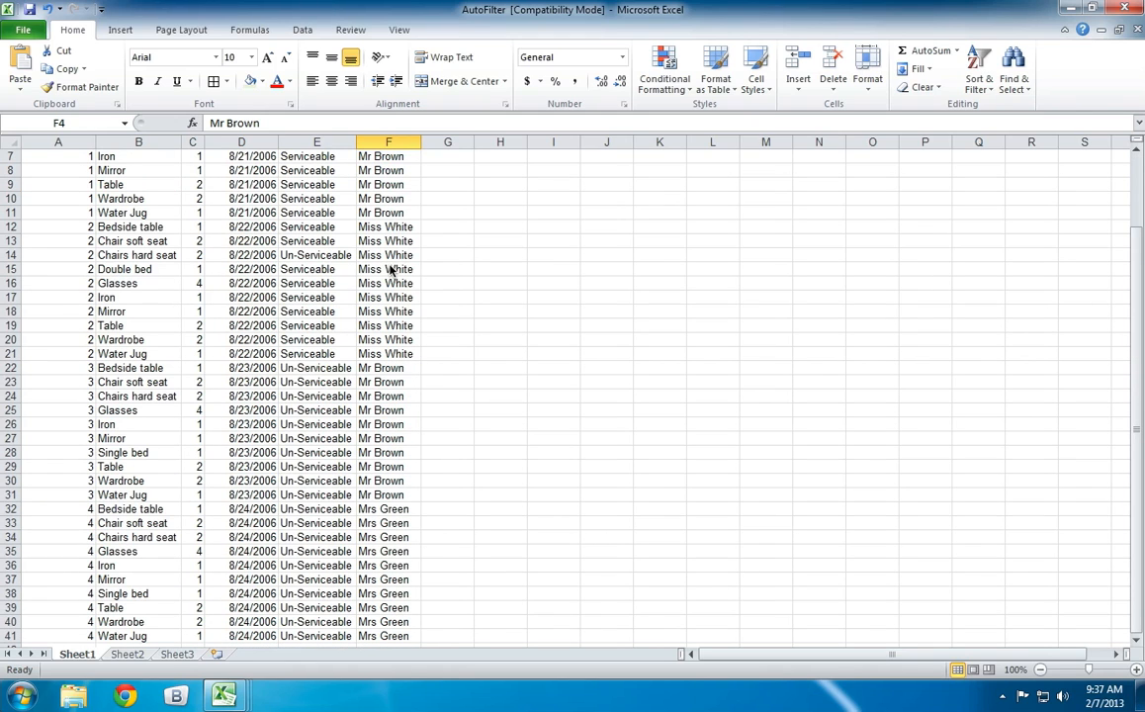
scroll(391, 269, "up", 2)
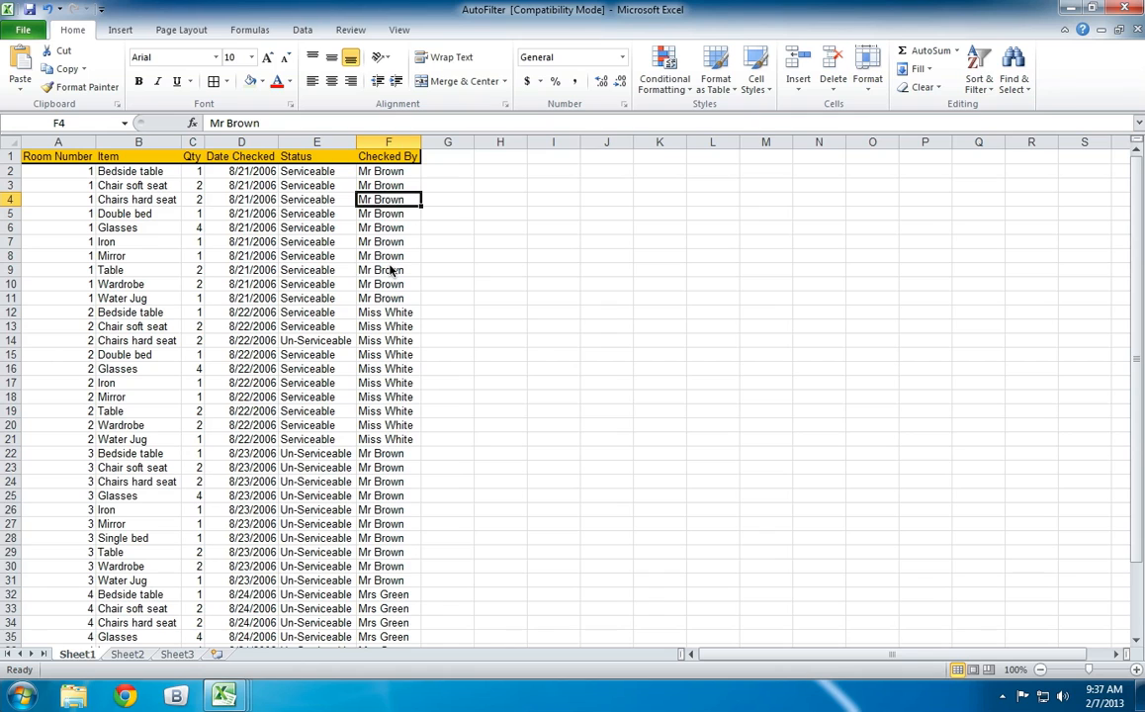
scroll(391, 269, "down", 8)
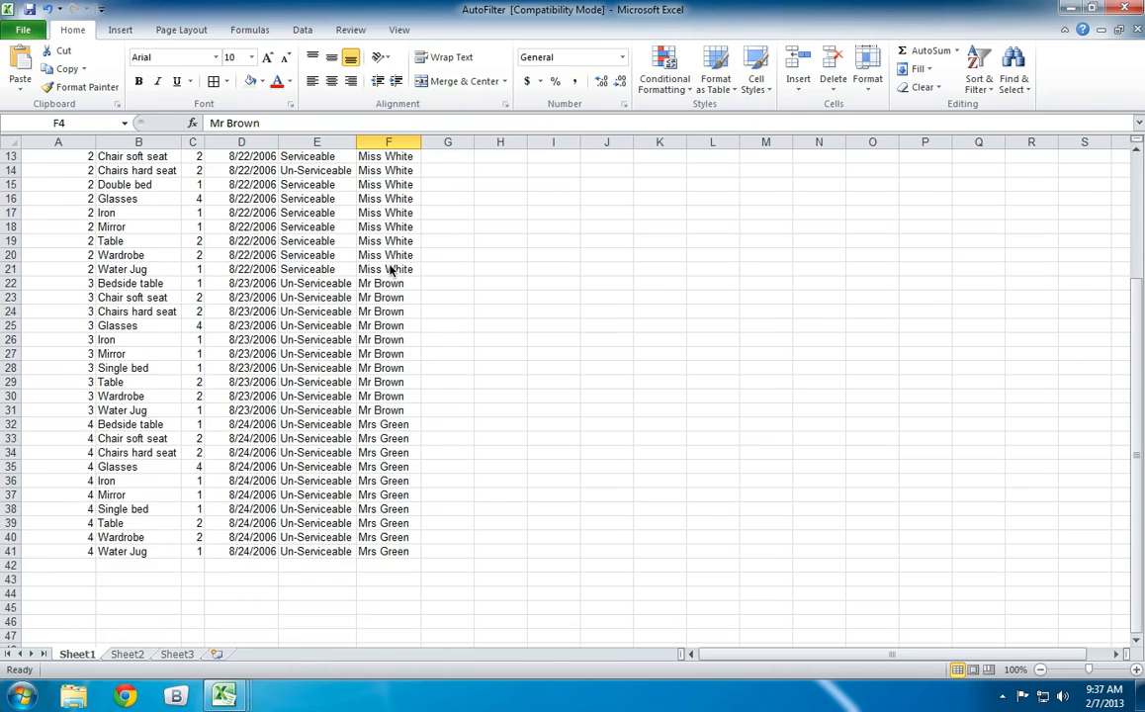
scroll(391, 269, "up", 5)
scroll(391, 269, "up", 2)
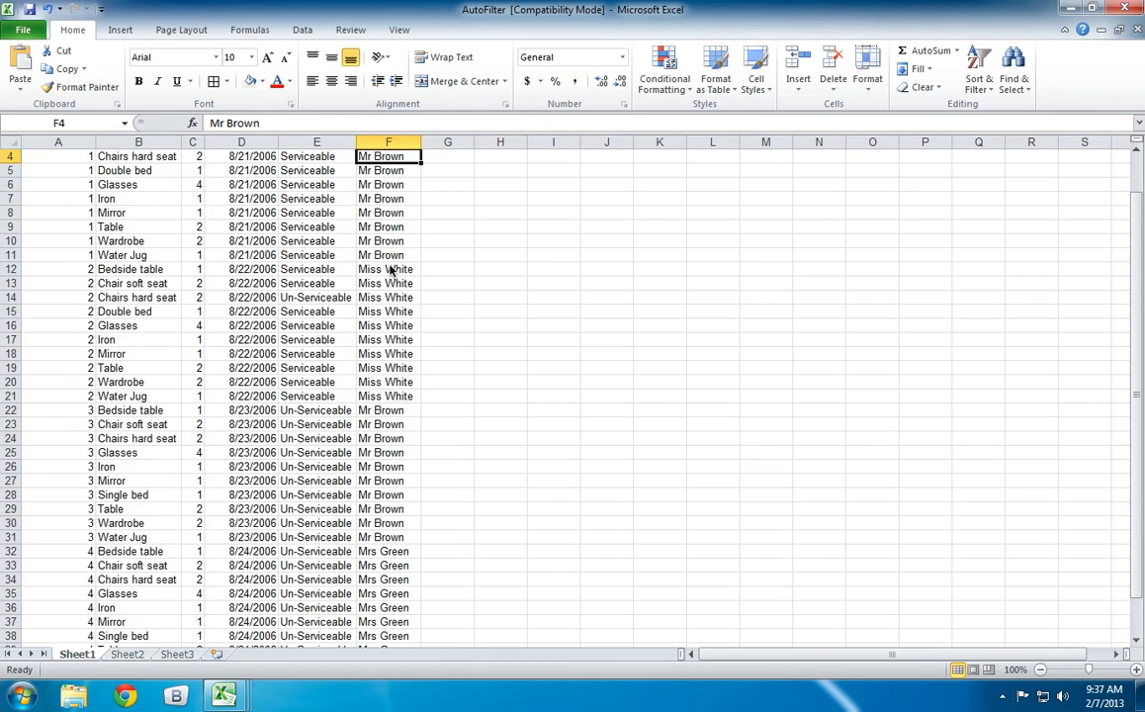
scroll(391, 269, "up", 1)
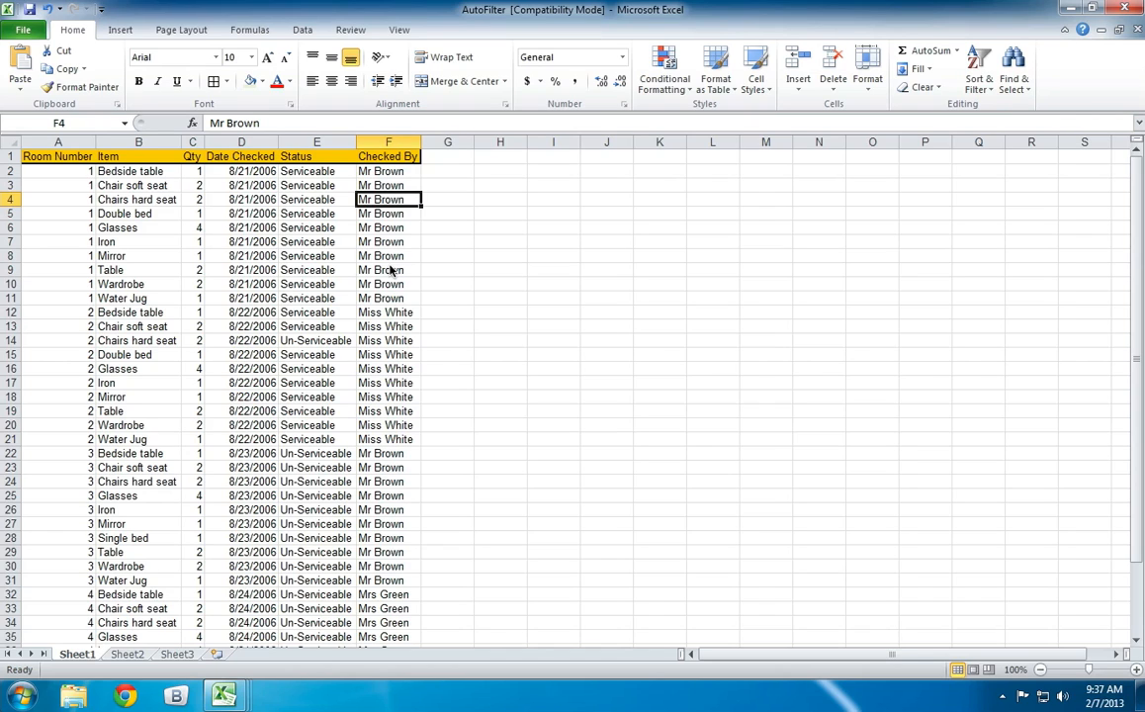
left_click(73, 154)
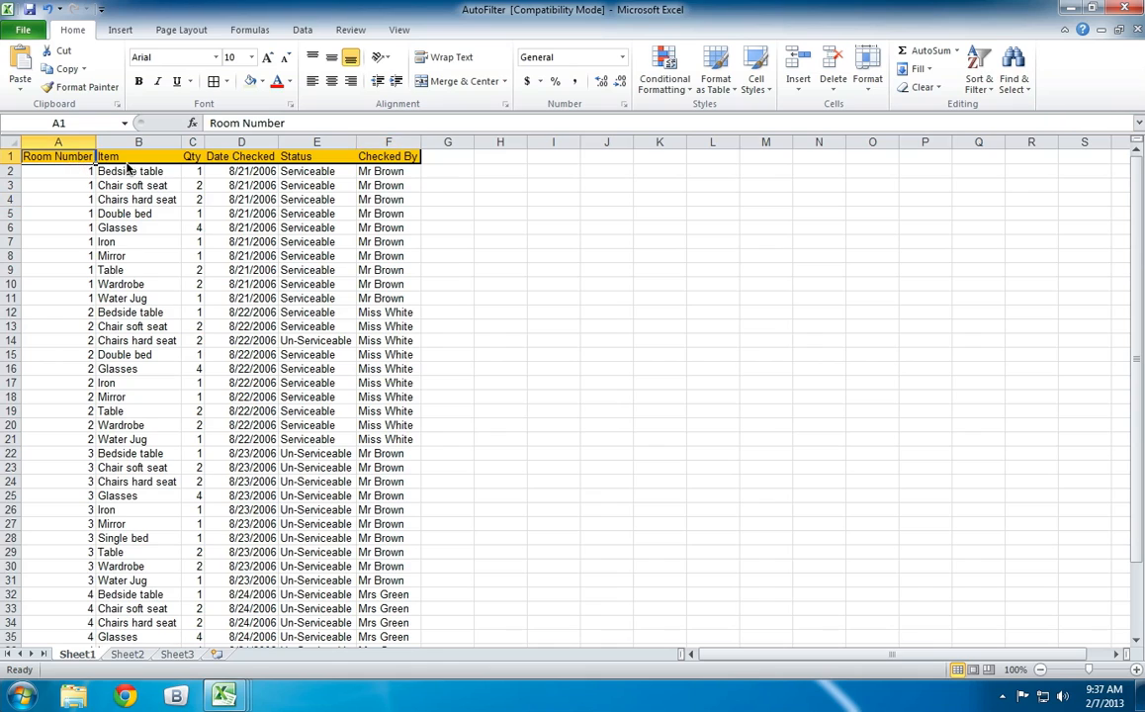
key("Right")
key("Right")
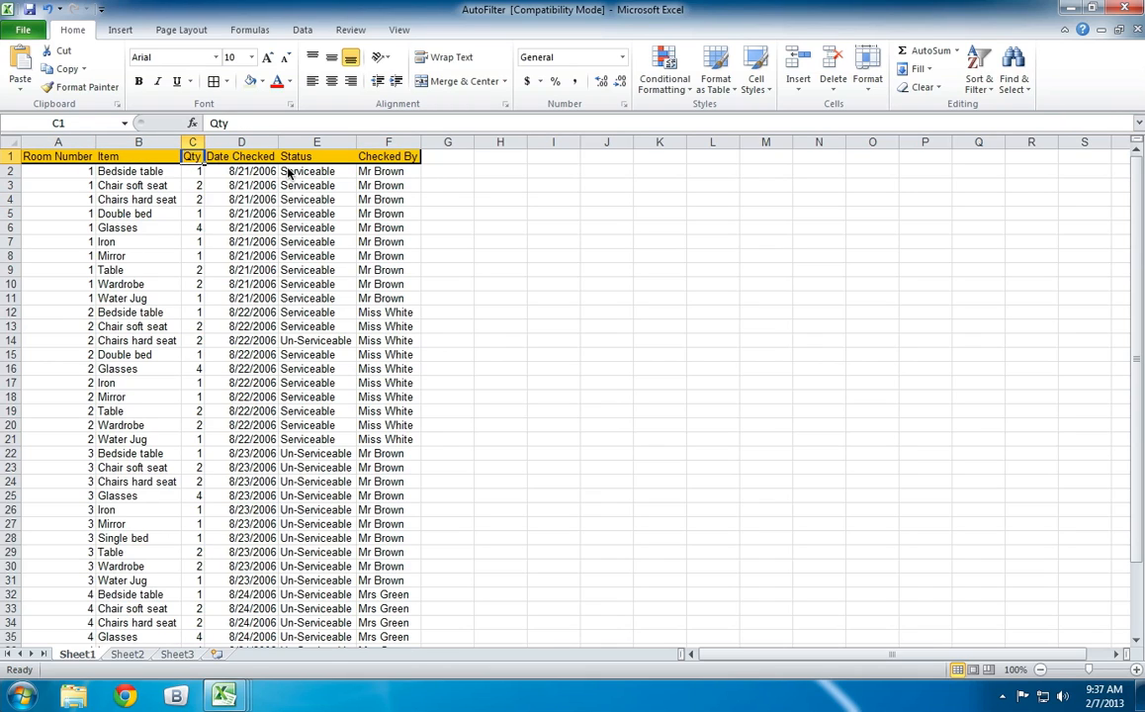
key("Right")
key("Right")
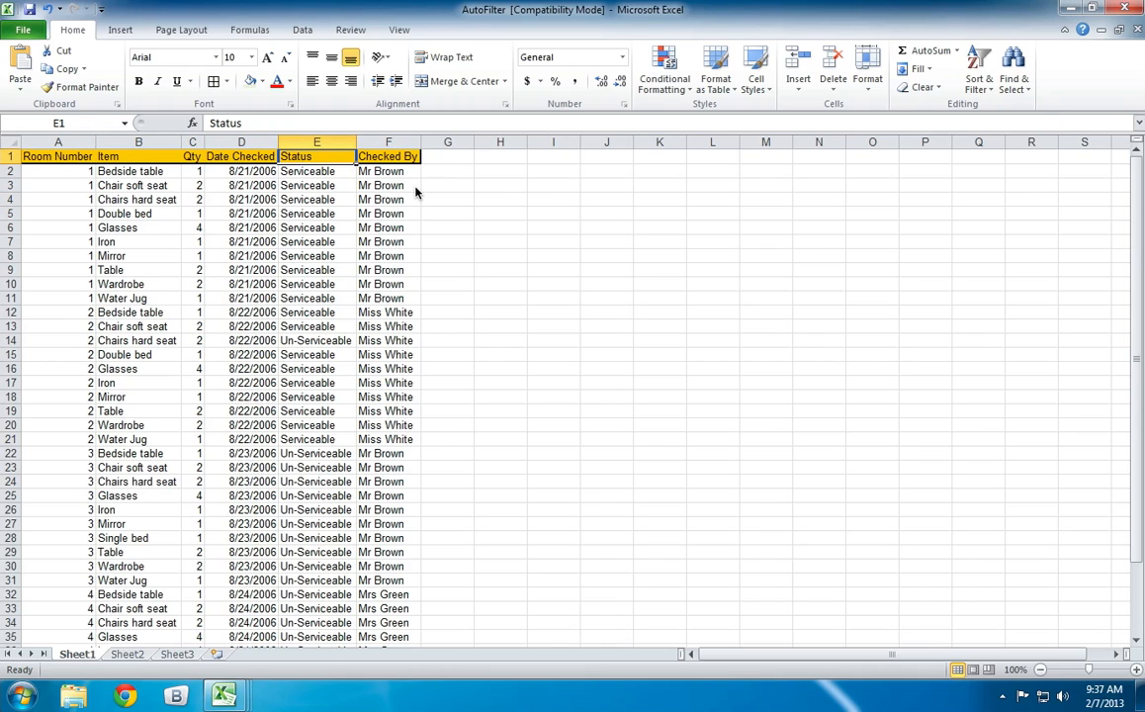
Turn on filtering for the header row (row 1) of the inventory list.
left_click(14, 156)
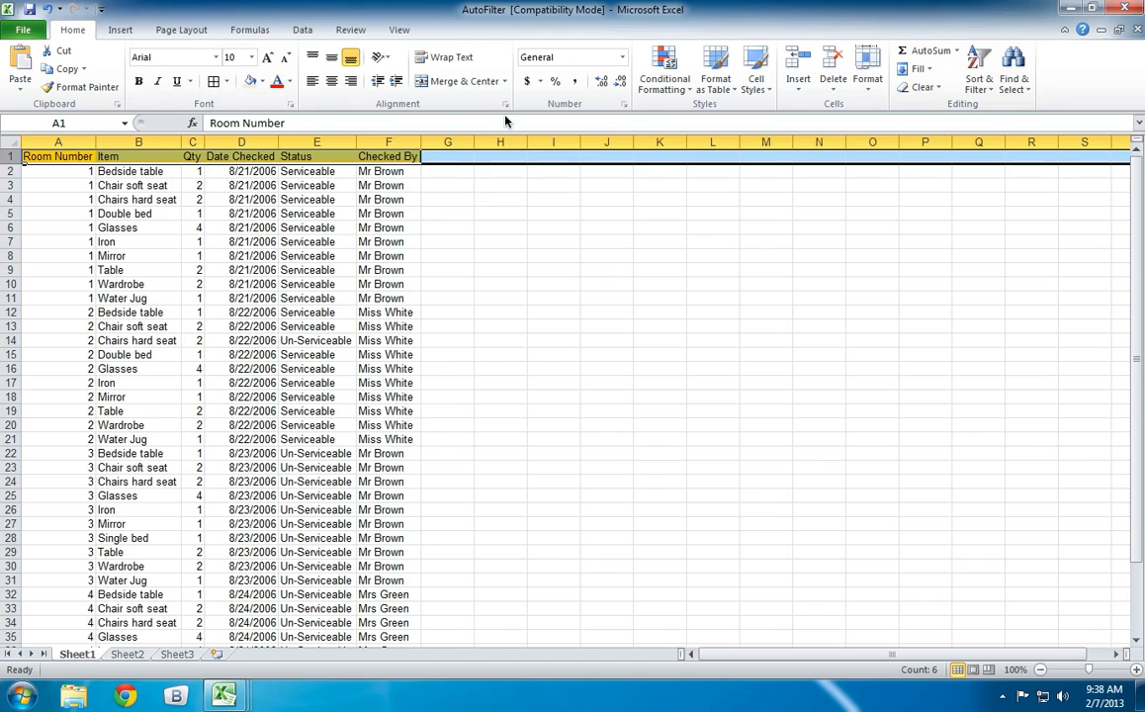
left_click(981, 79)
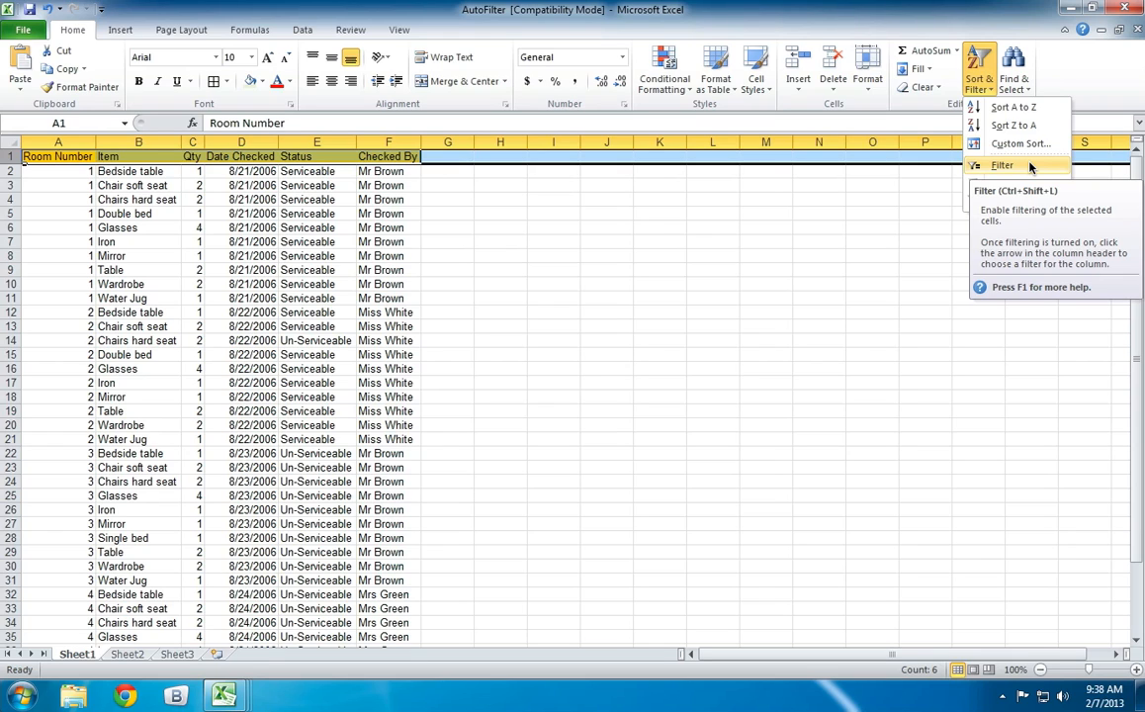
left_click(1002, 165)
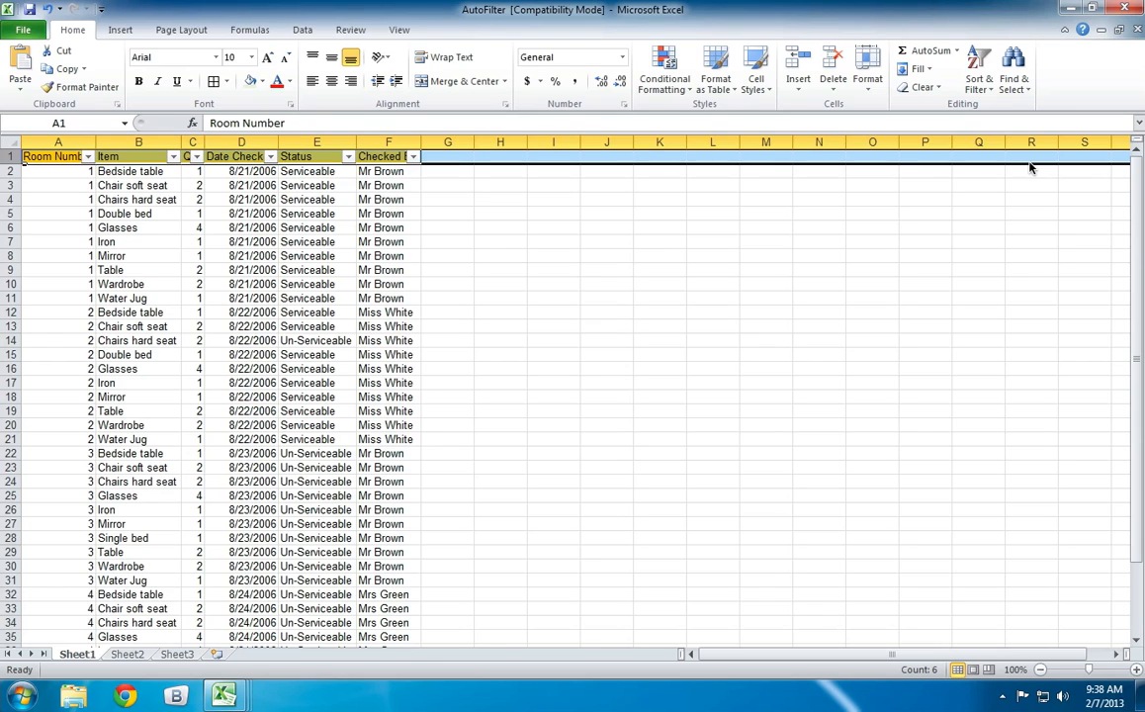
left_click(613, 227)
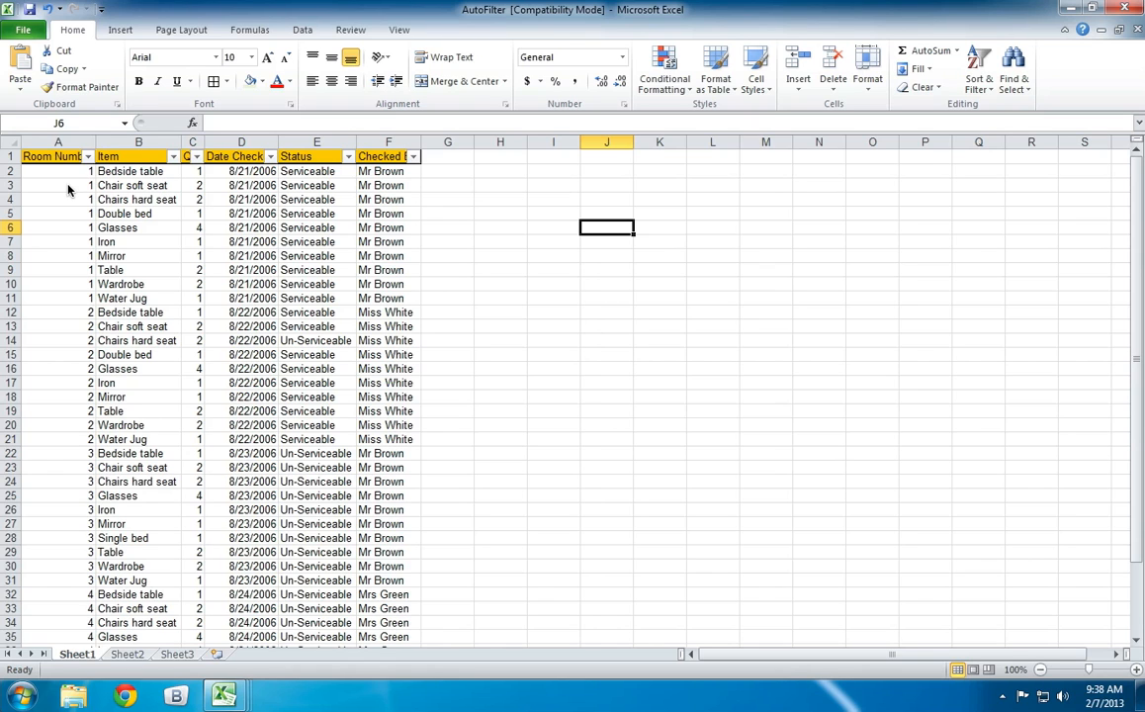
AutoFit the widths of all columns in the sheet so the headings fit beside their filter arrows.
left_click(12, 141)
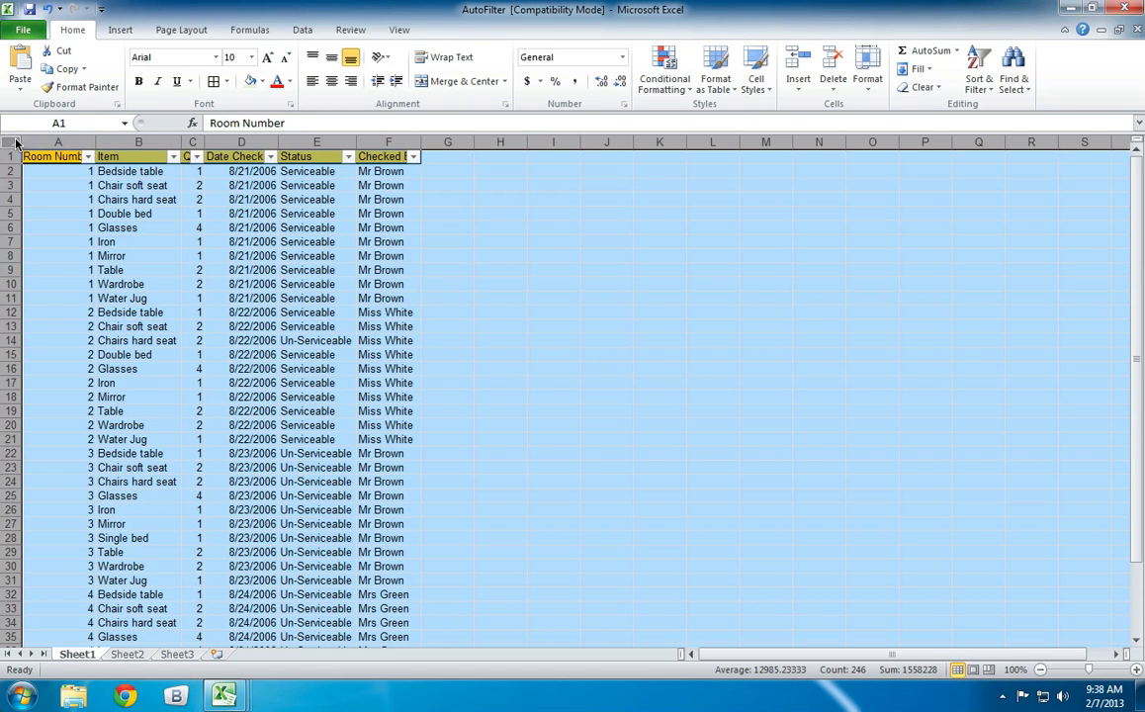
double_click(96, 145)
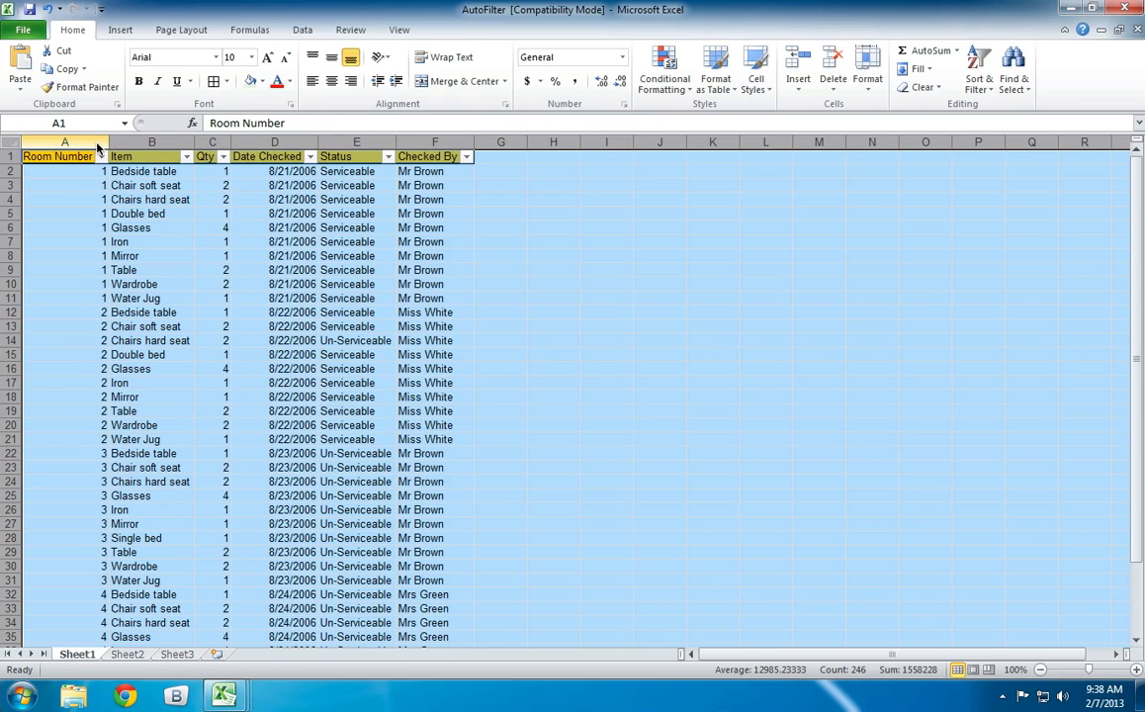
left_click(529, 223)
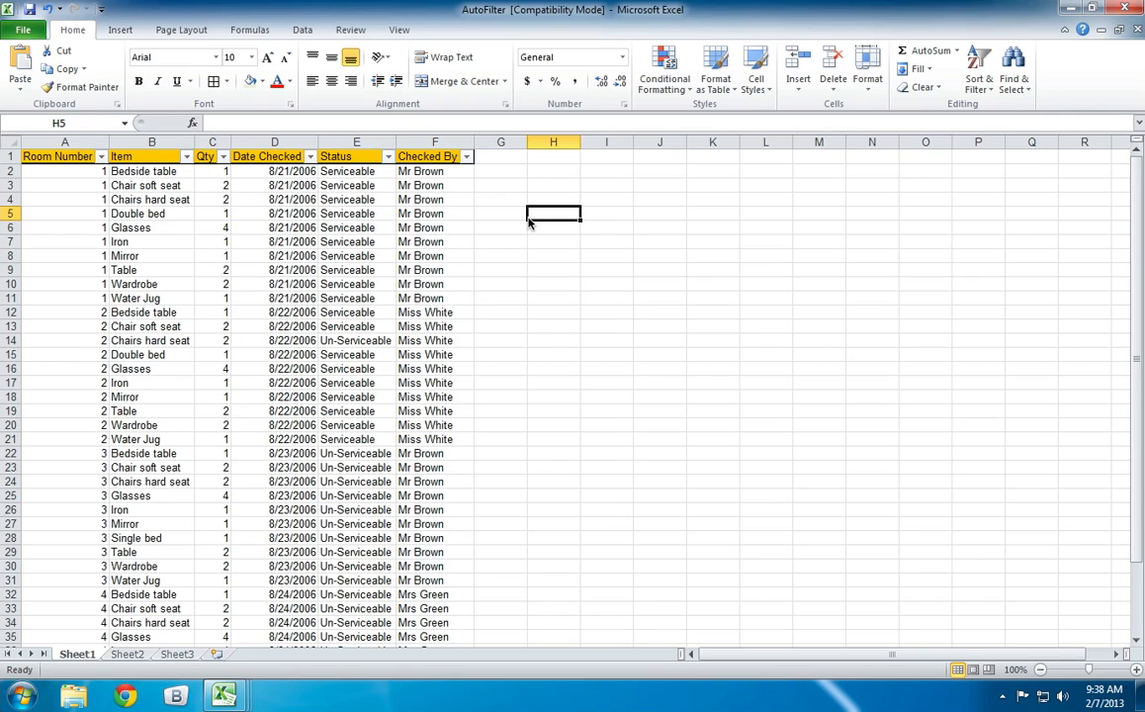
Filter the Checked By column to show only the records of the last checker in the filter list.
left_click(468, 158)
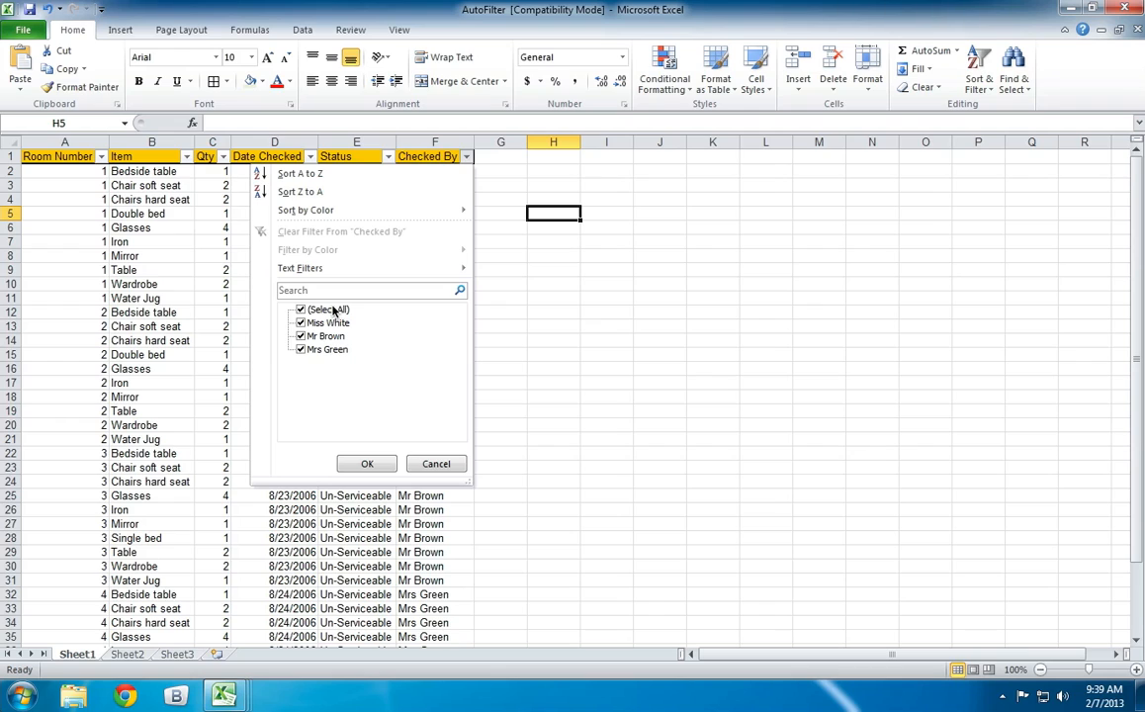
left_click(300, 336)
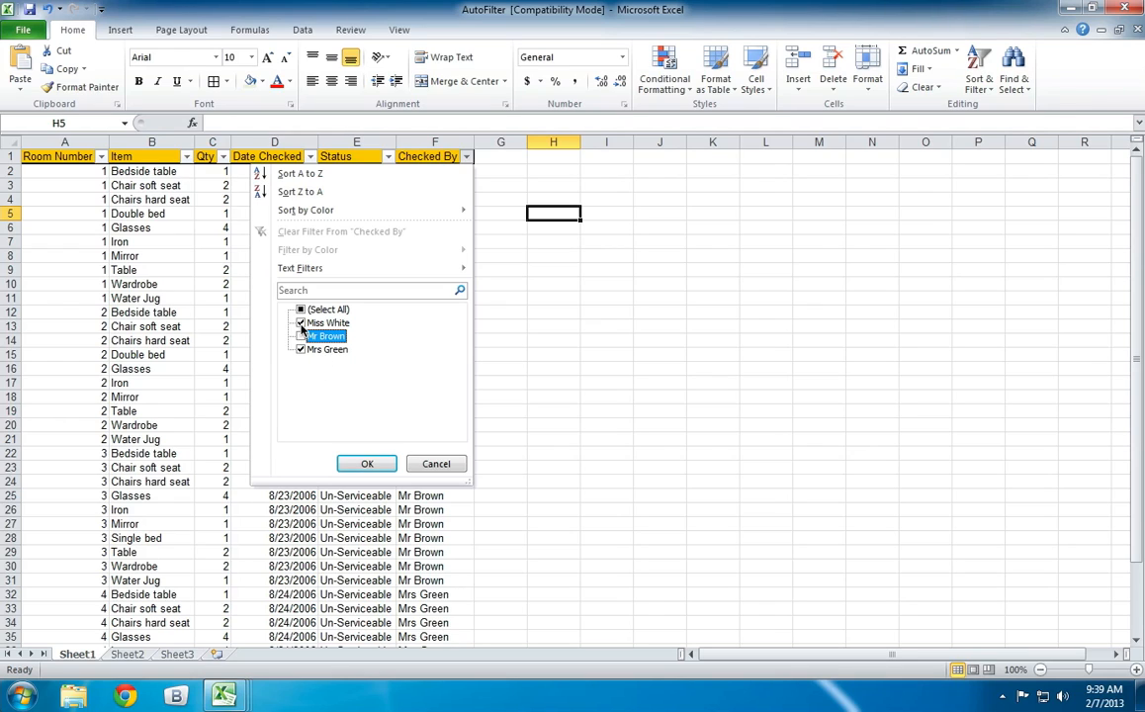
left_click(301, 324)
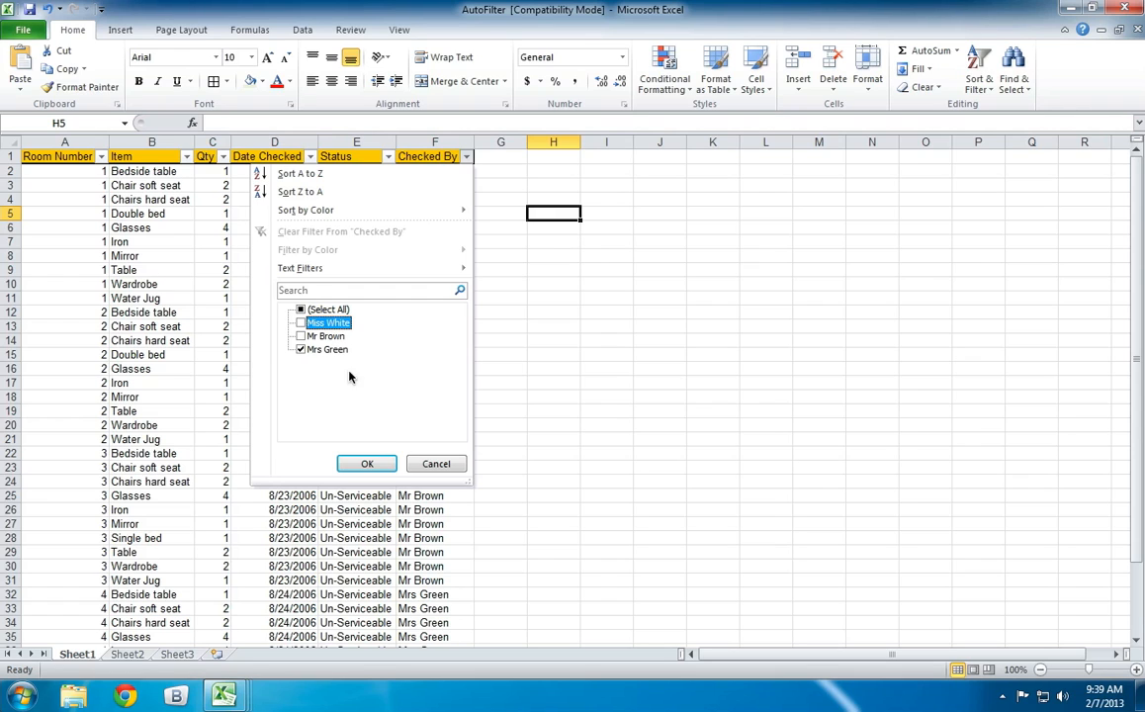
left_click(375, 462)
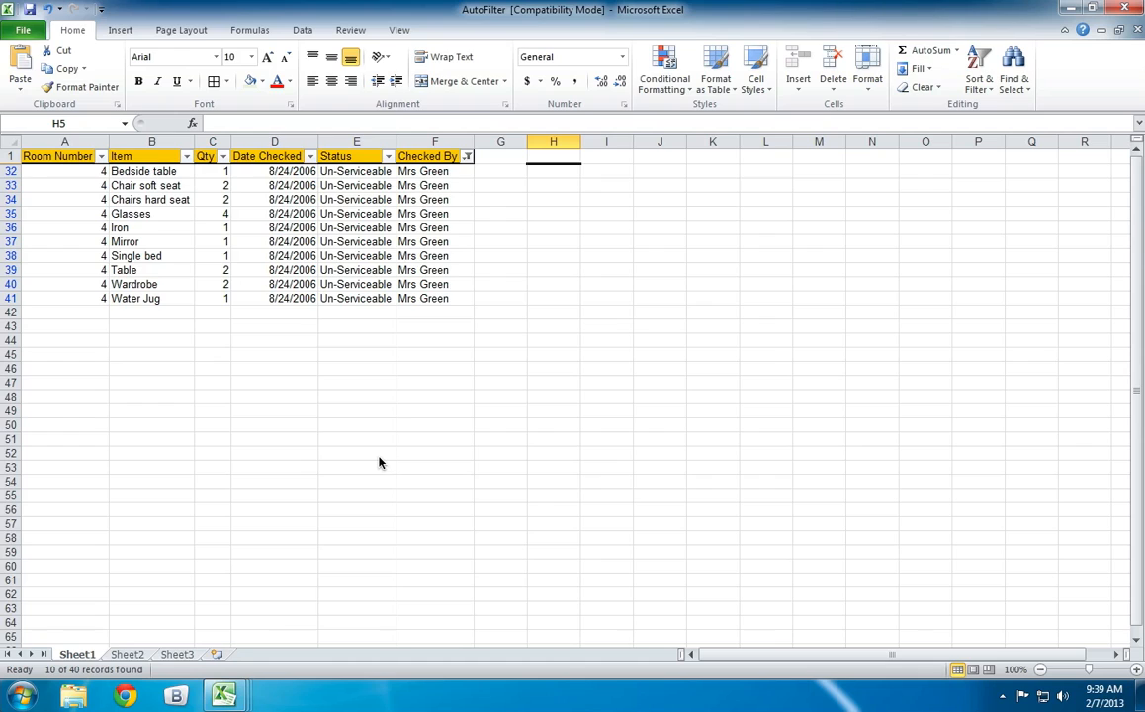
Filter the Qty column to show only rows with a quantity of 2.
left_click(222, 158)
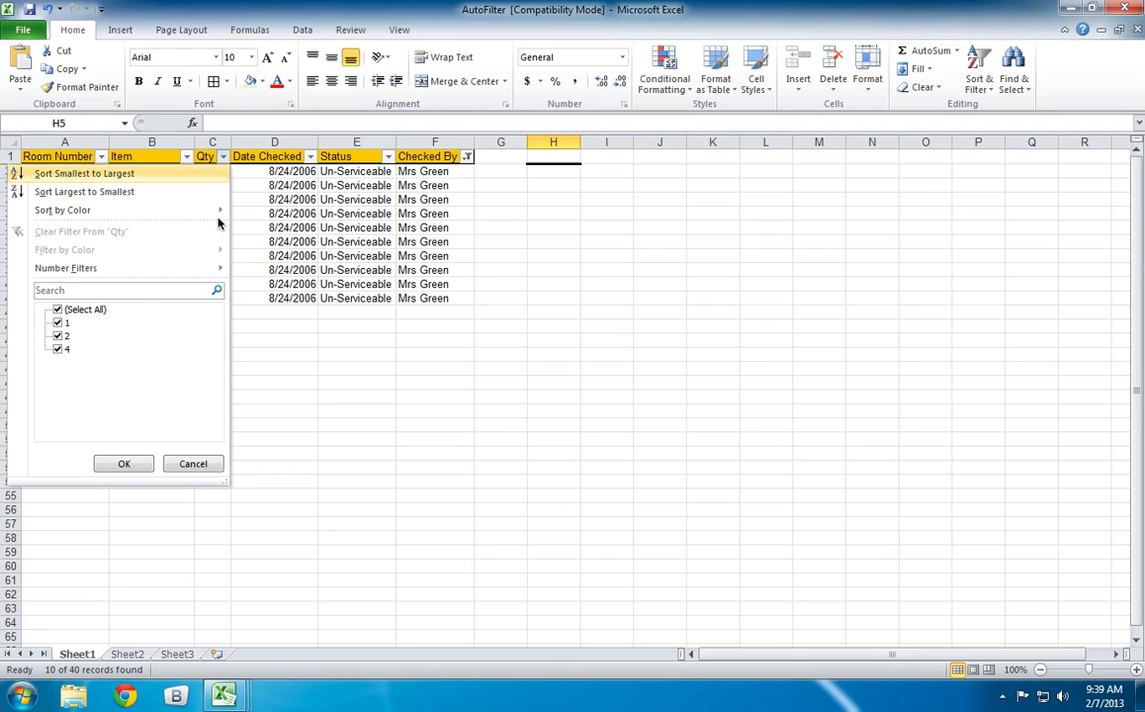
left_click(57, 311)
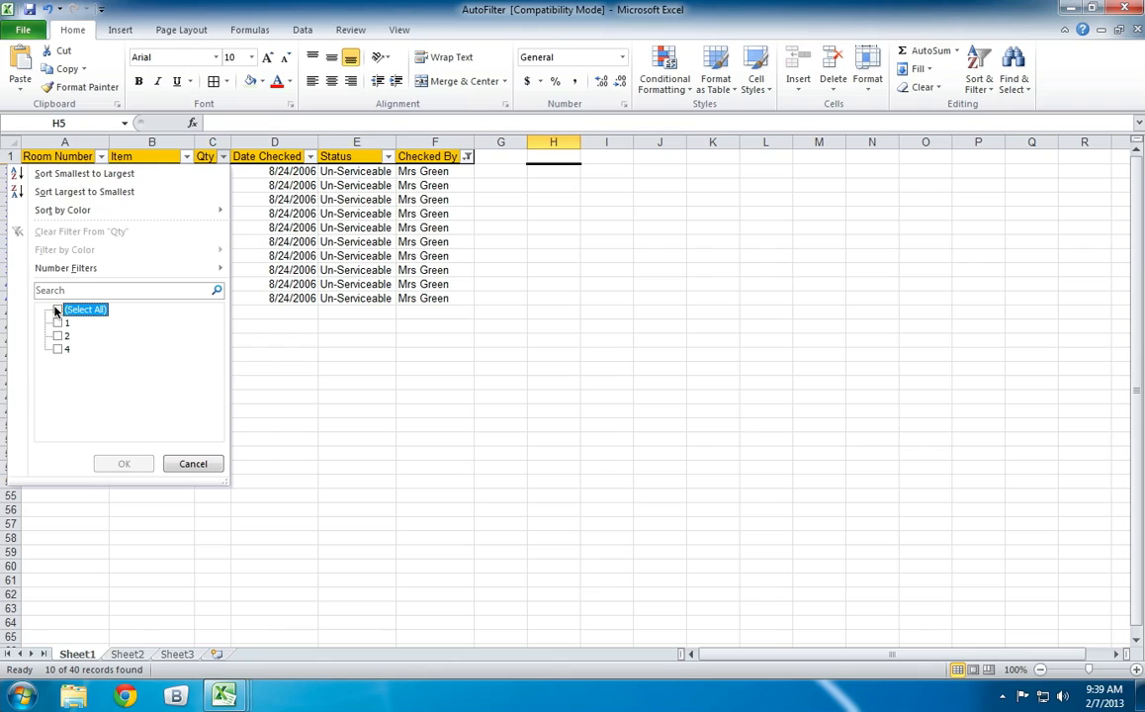
left_click(56, 311)
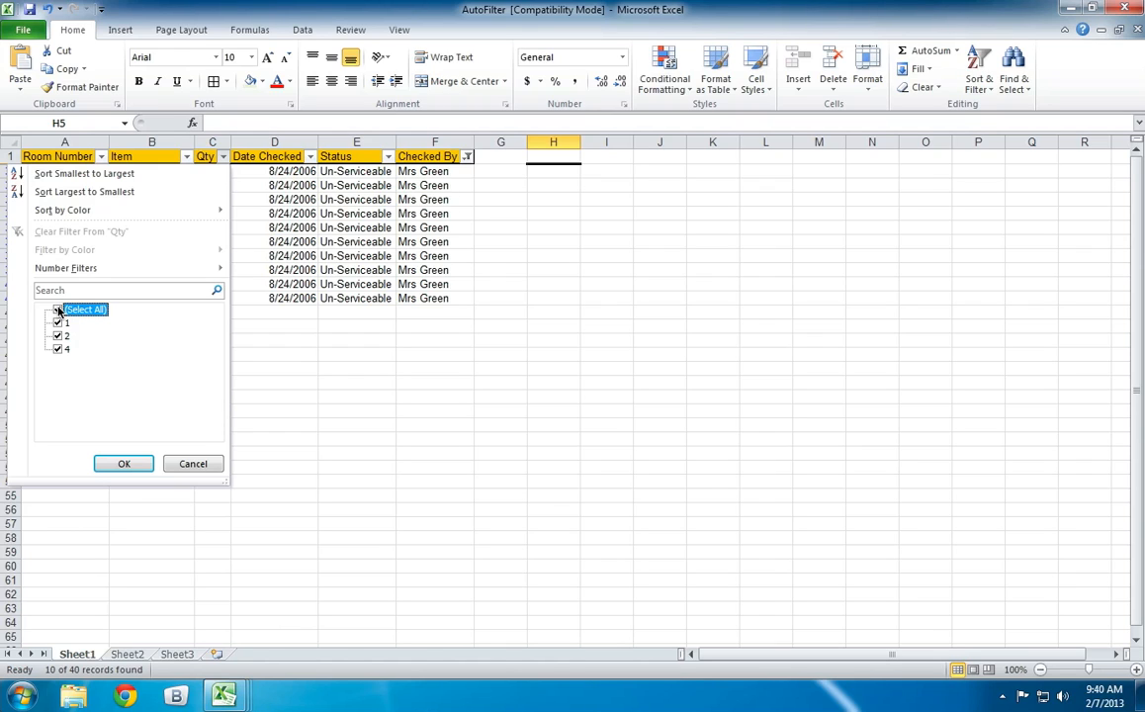
left_click(58, 310)
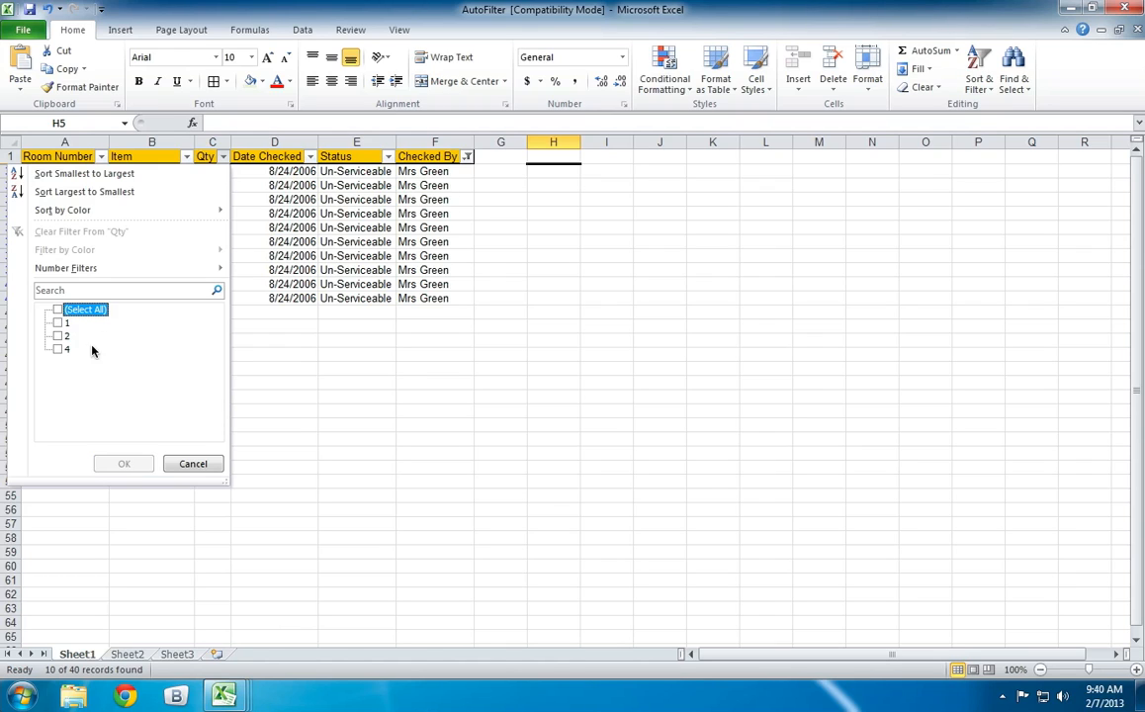
left_click(57, 337)
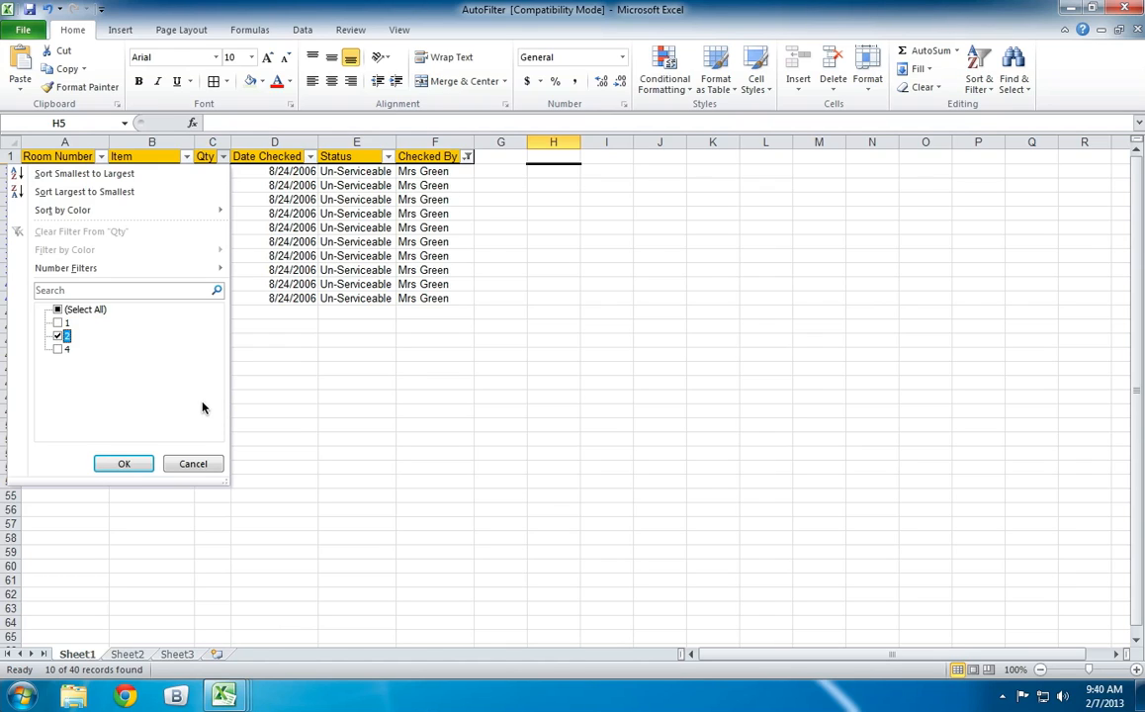
left_click(146, 465)
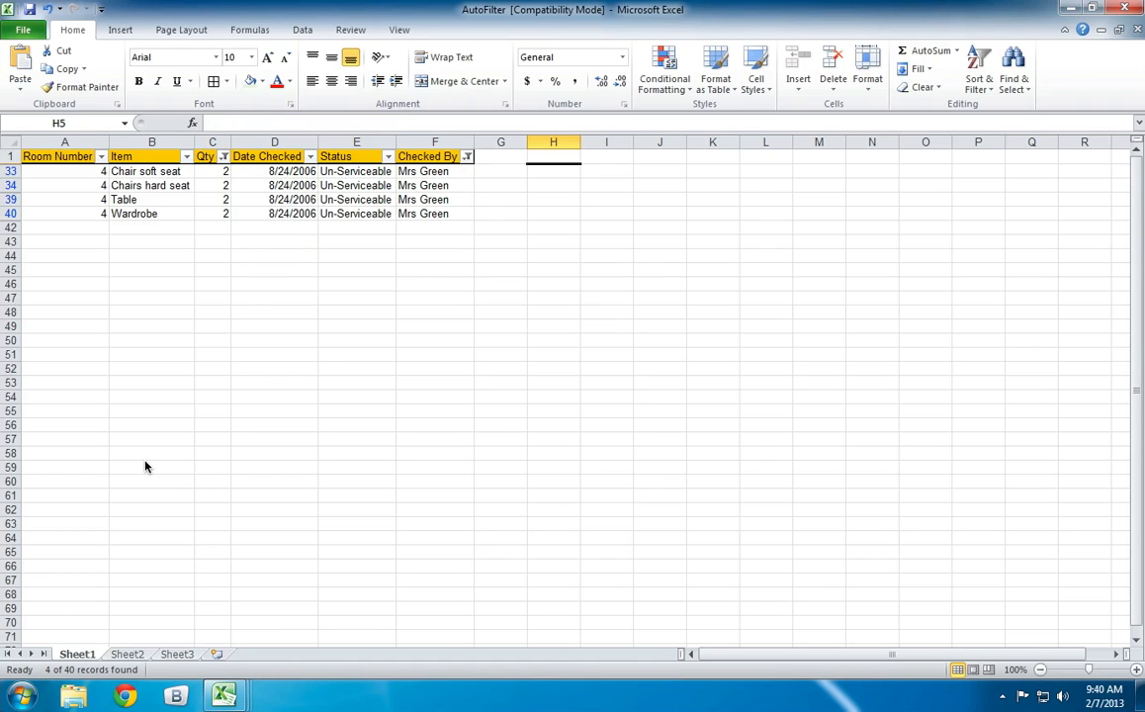
left_click_drag(451, 174, 455, 217)
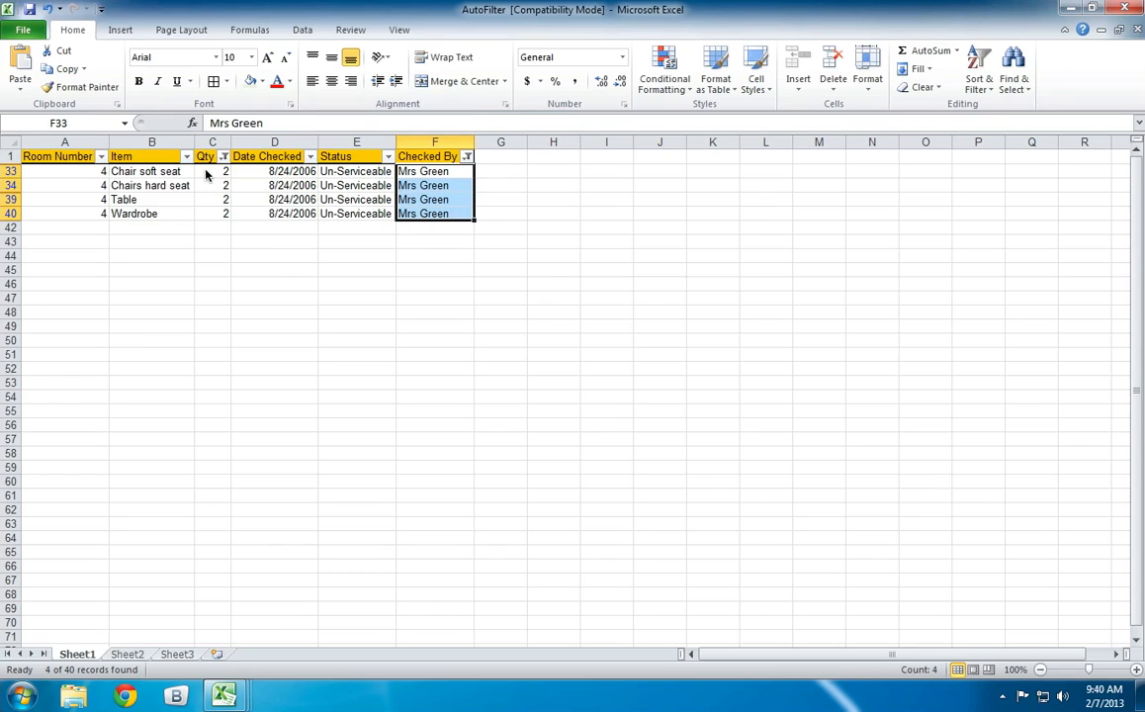
left_click_drag(206, 174, 219, 214)
left_click(366, 270)
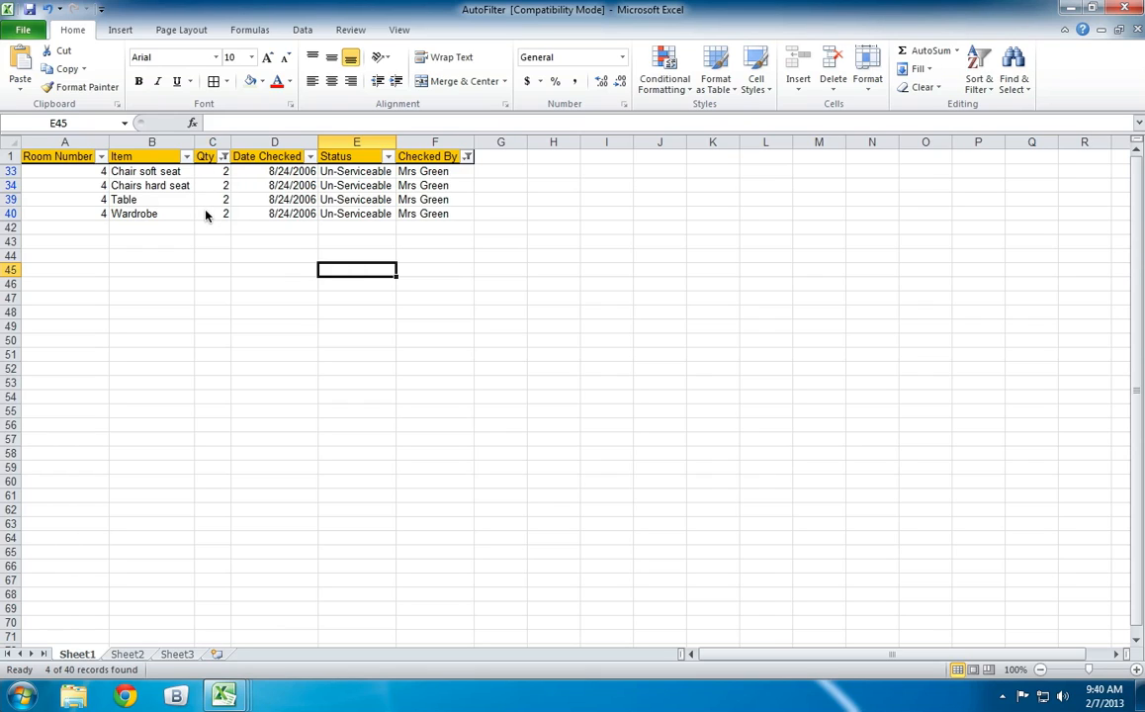
Filter the Item column of the already filtered list to show only the Table records.
left_click_drag(435, 174, 430, 216)
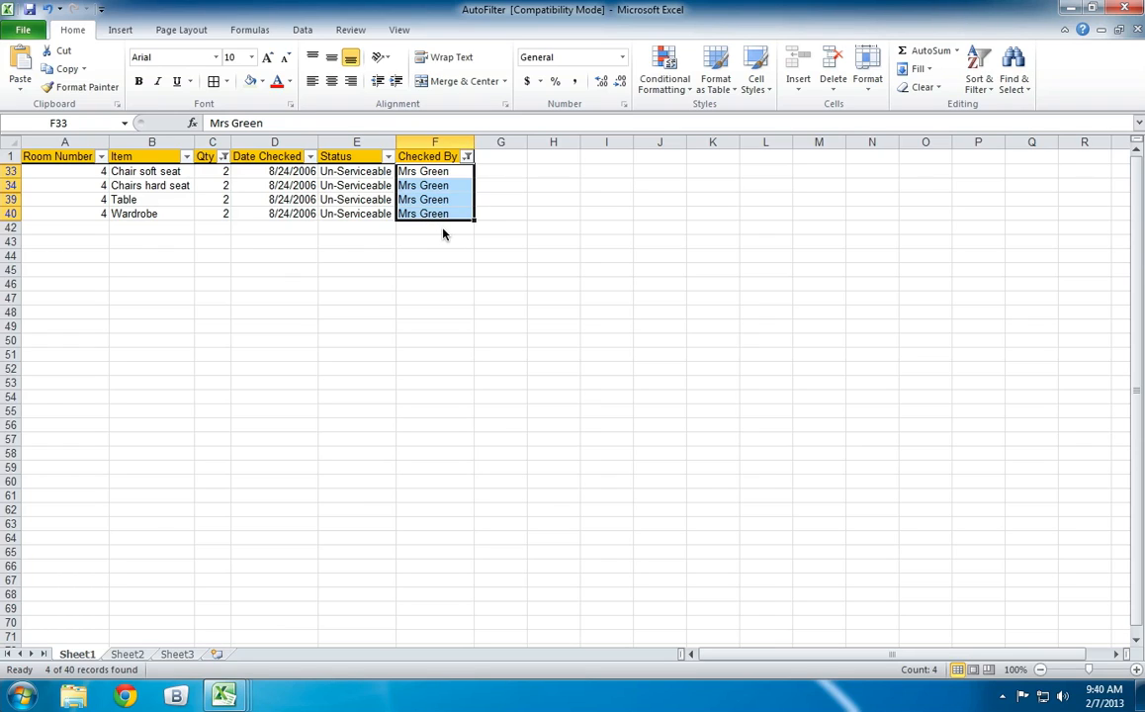
left_click(186, 157)
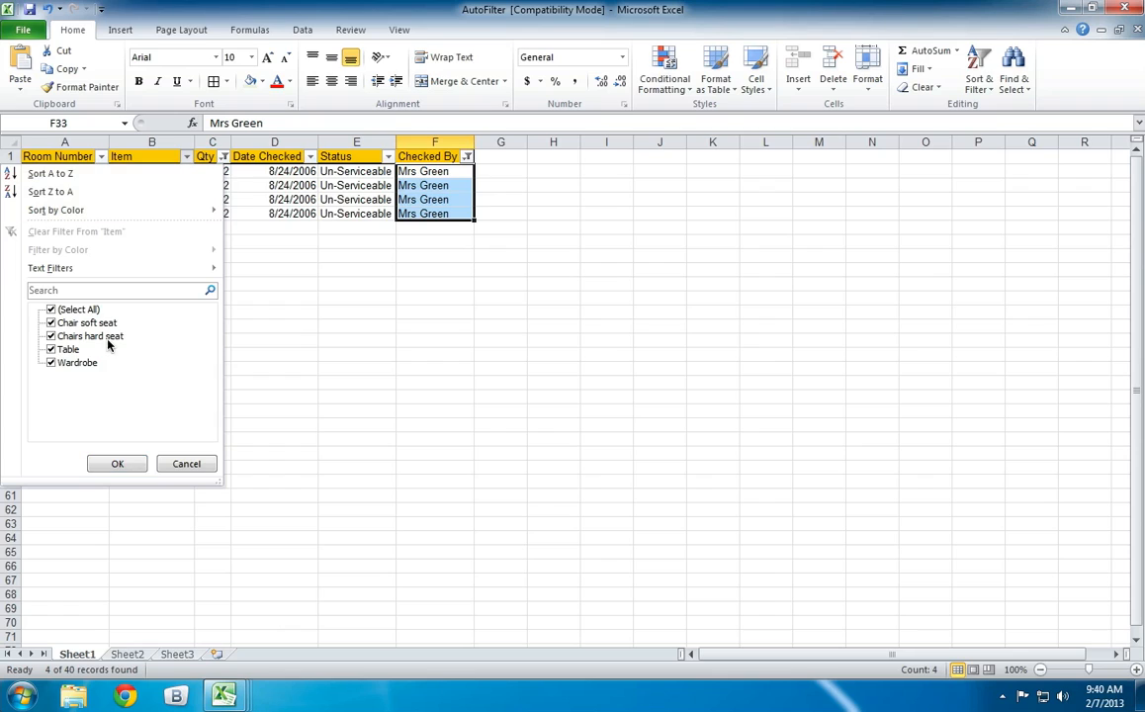
left_click(50, 333)
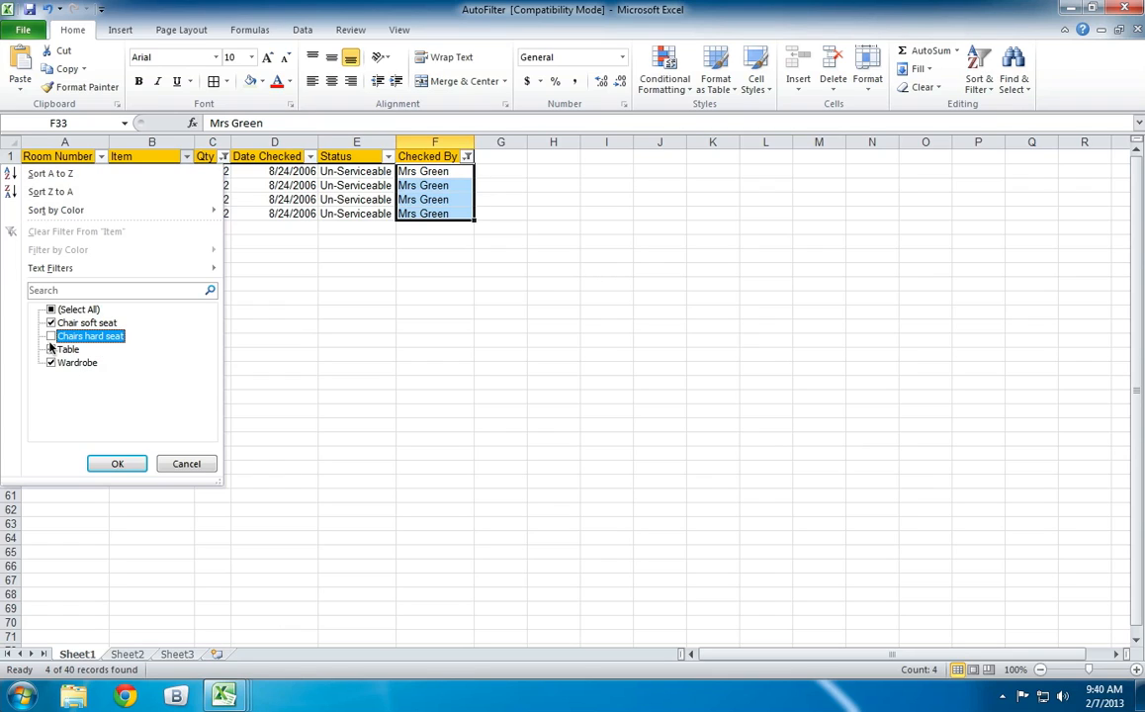
left_click(51, 309)
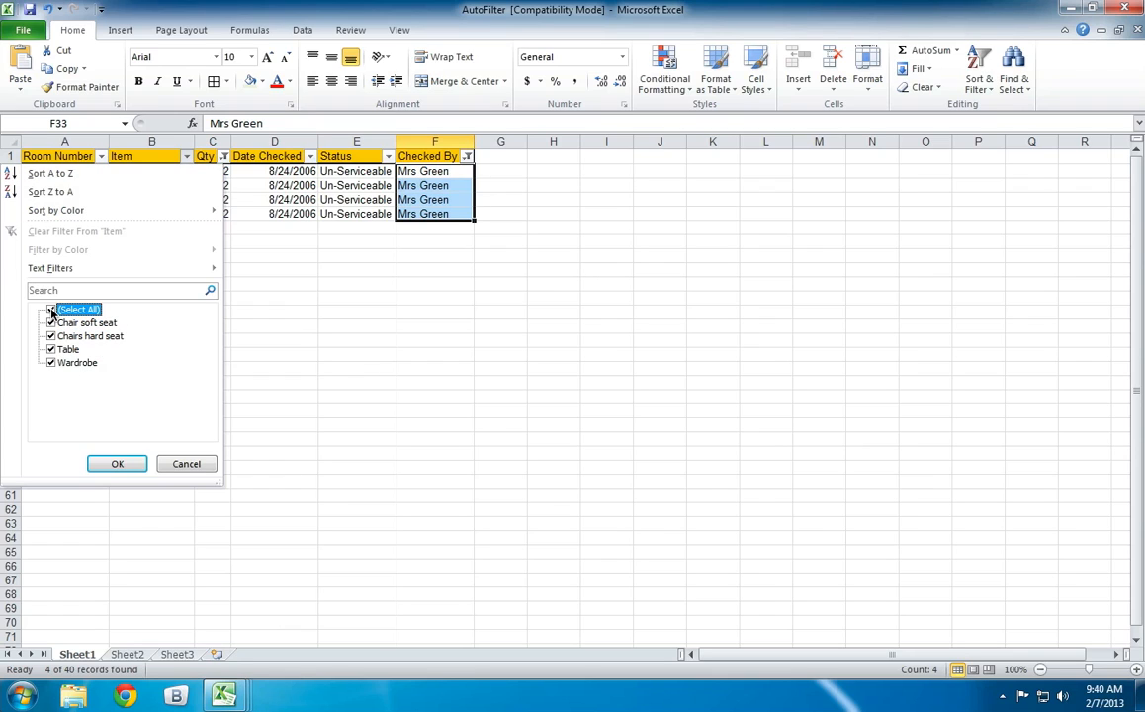
left_click(52, 309)
left_click(51, 349)
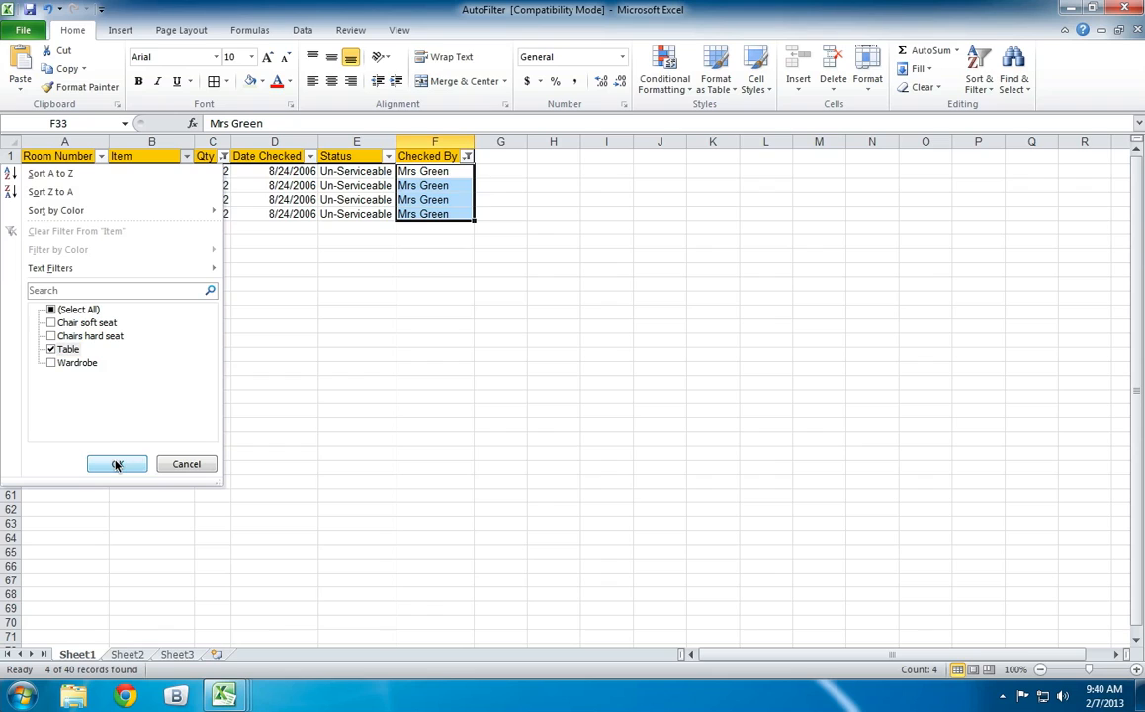
left_click(117, 463)
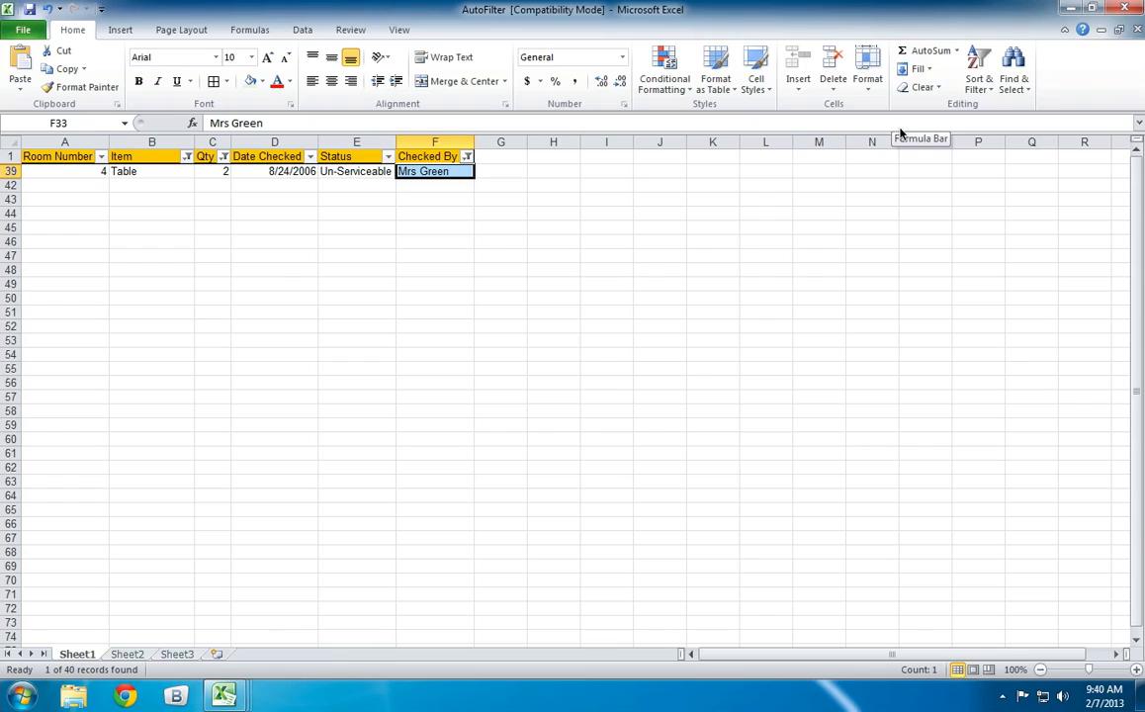
Clear the filters of all columns while keeping the filter arrows, and undo the clearing.
left_click(978, 71)
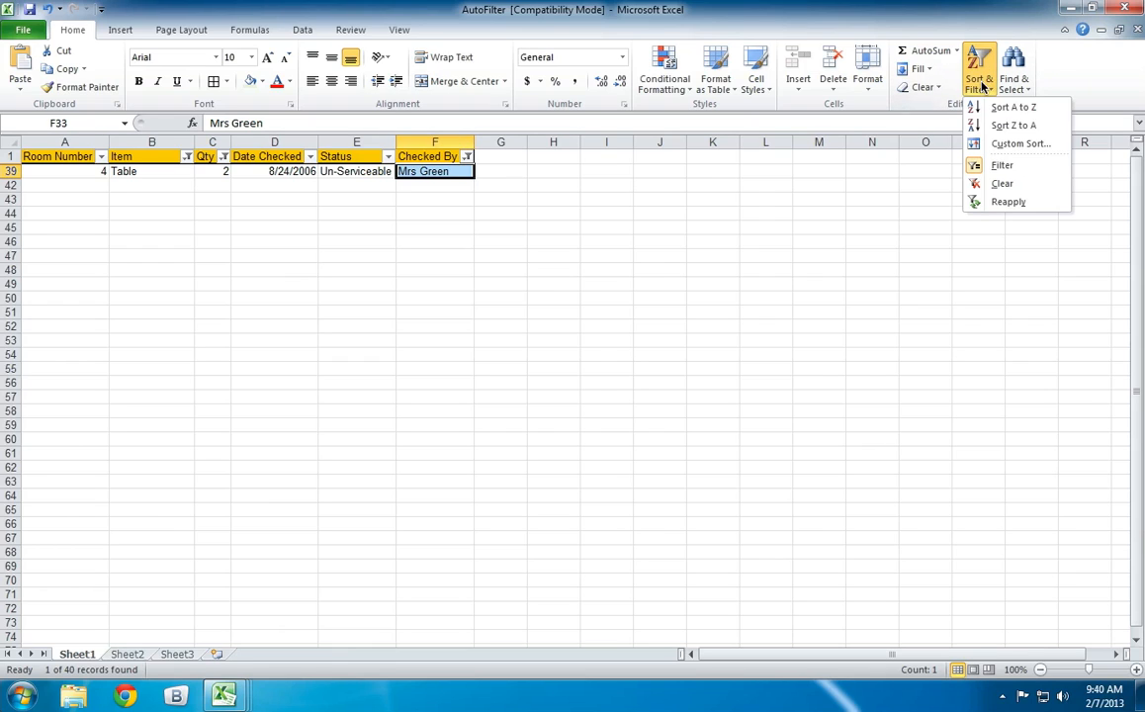
left_click(1004, 184)
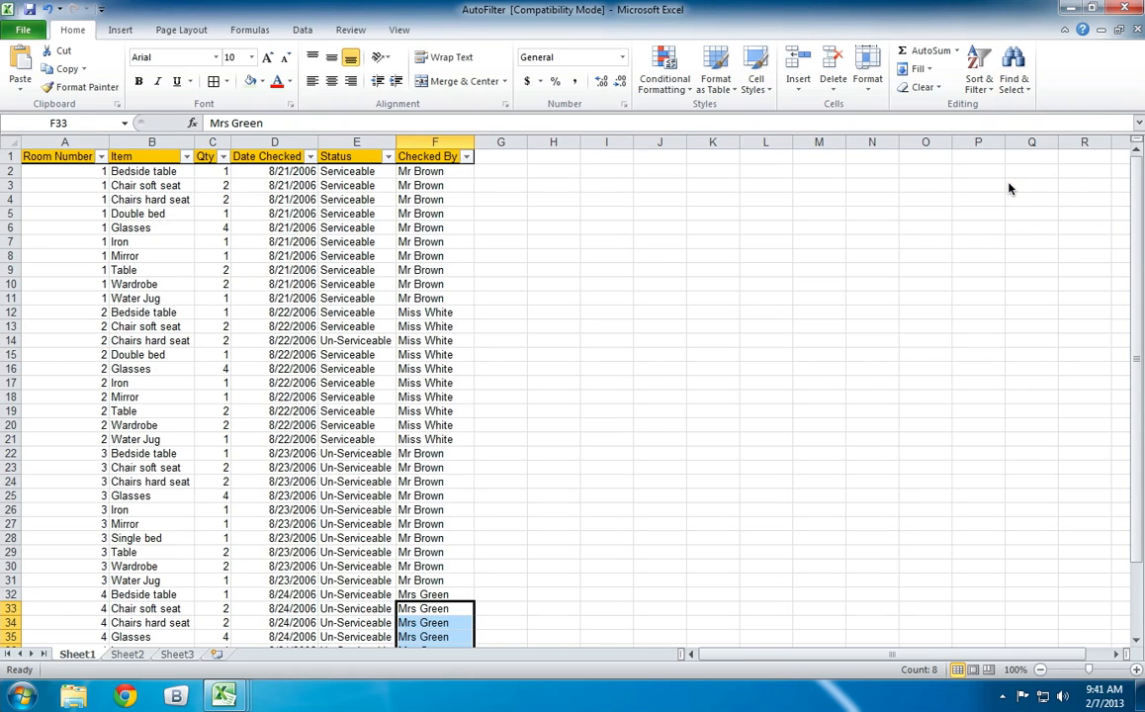
left_click(469, 158)
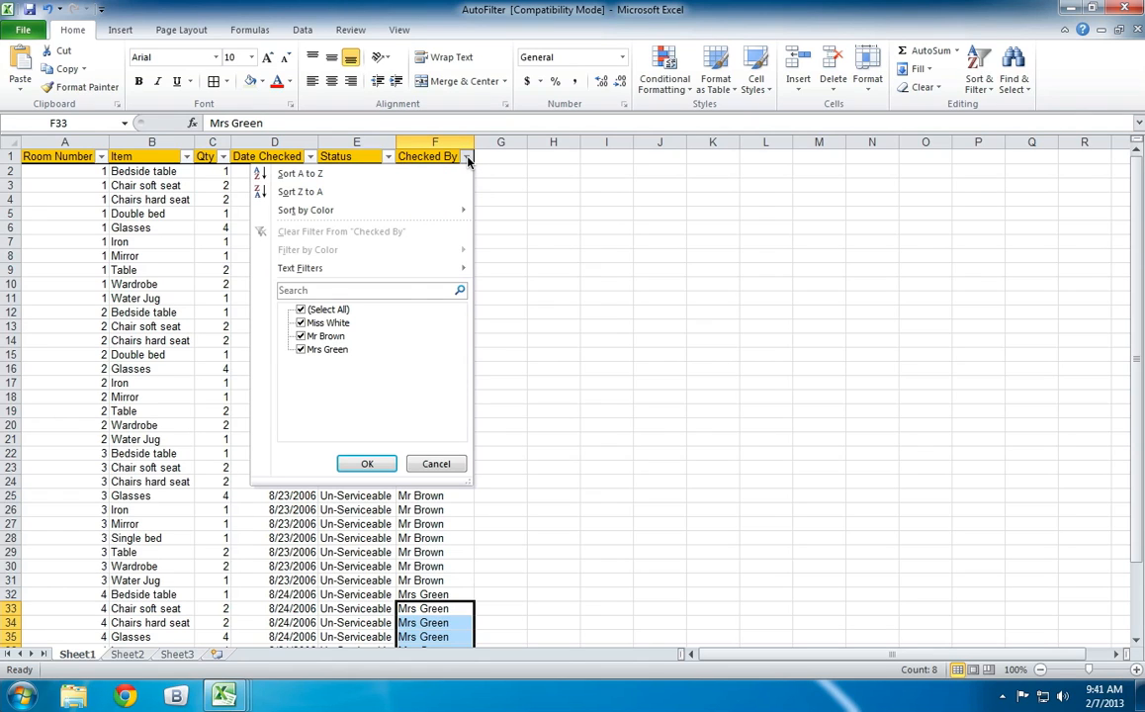
left_click(468, 158)
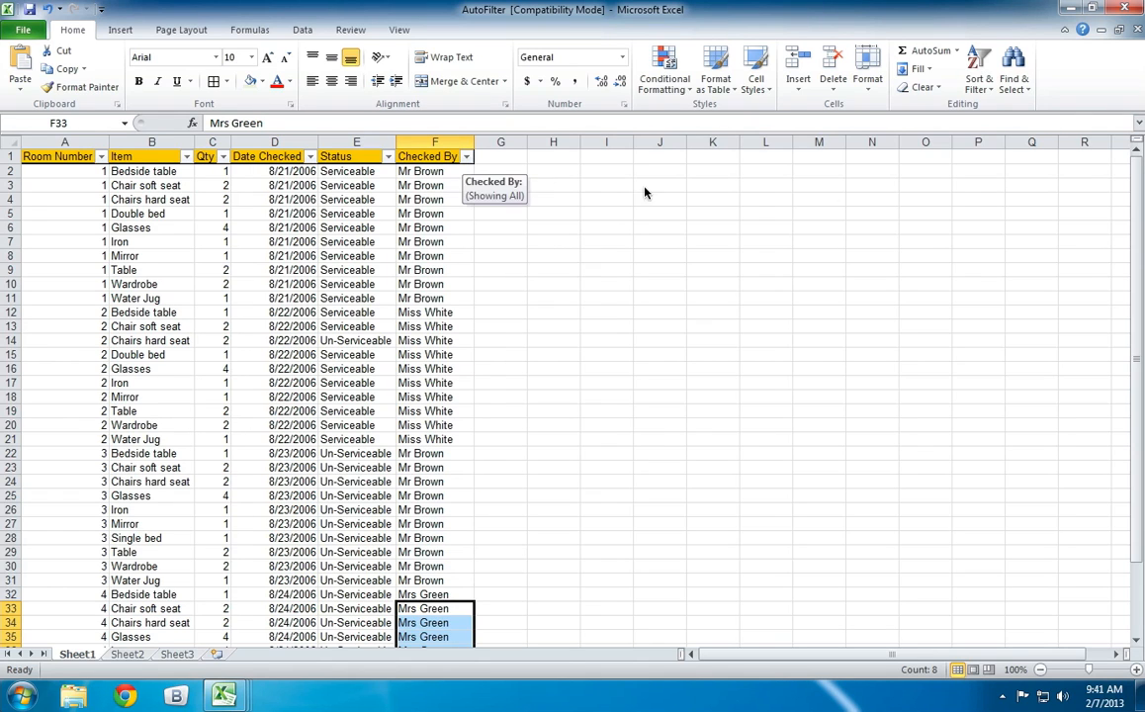
left_click(46, 9)
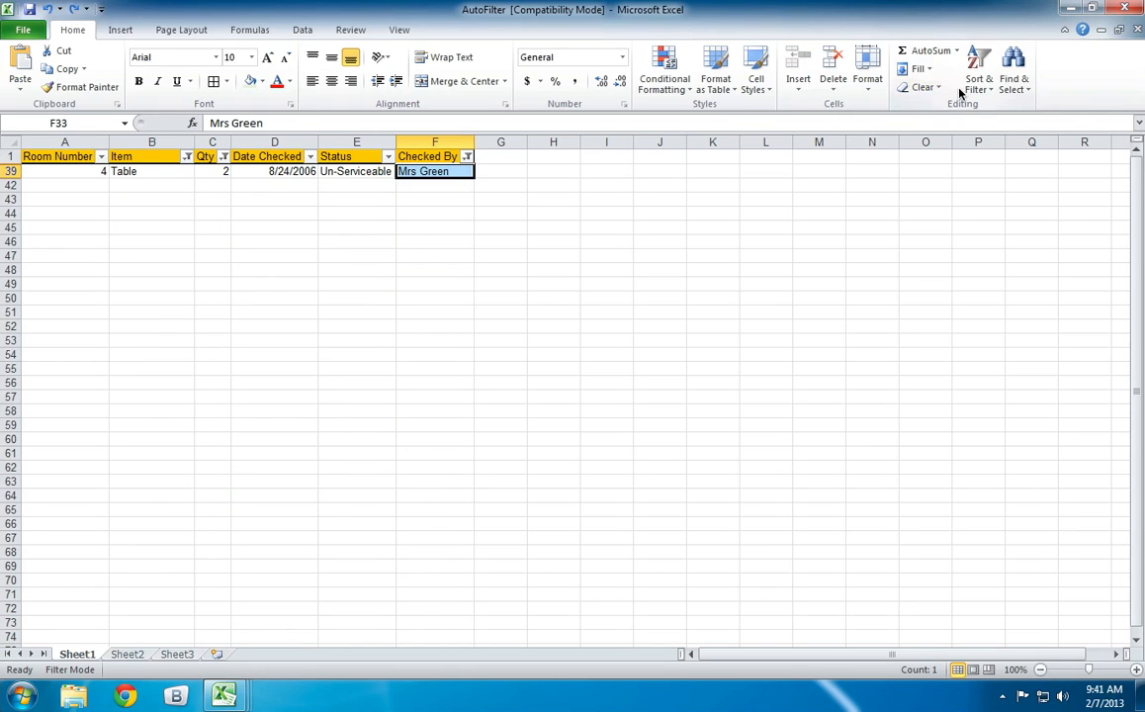
Turn off filtering for the inventory list and look through the full set of records.
left_click(972, 87)
left_click(1000, 167)
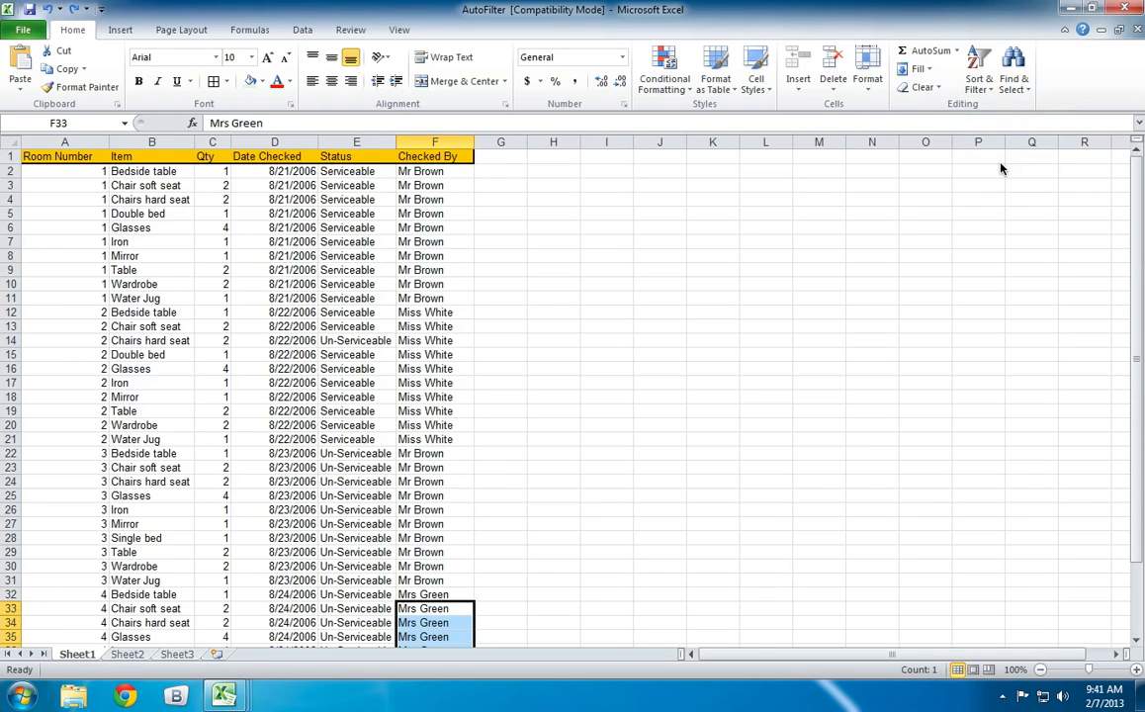
left_click(767, 255)
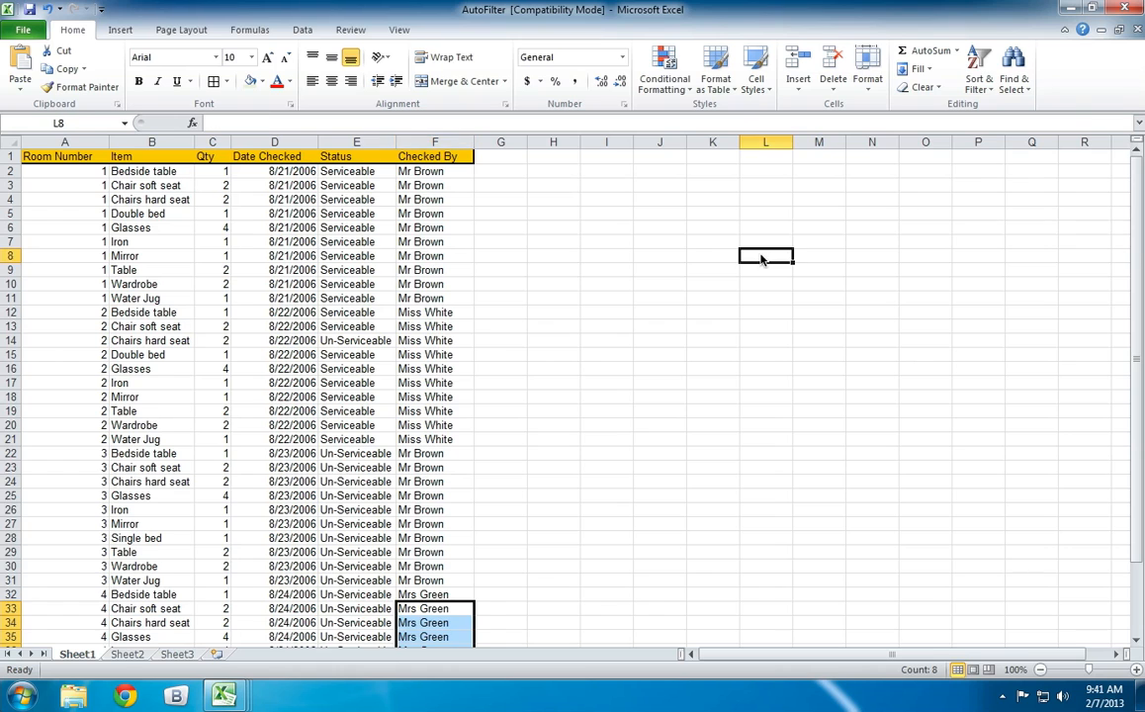
scroll(356, 205, "down", 3)
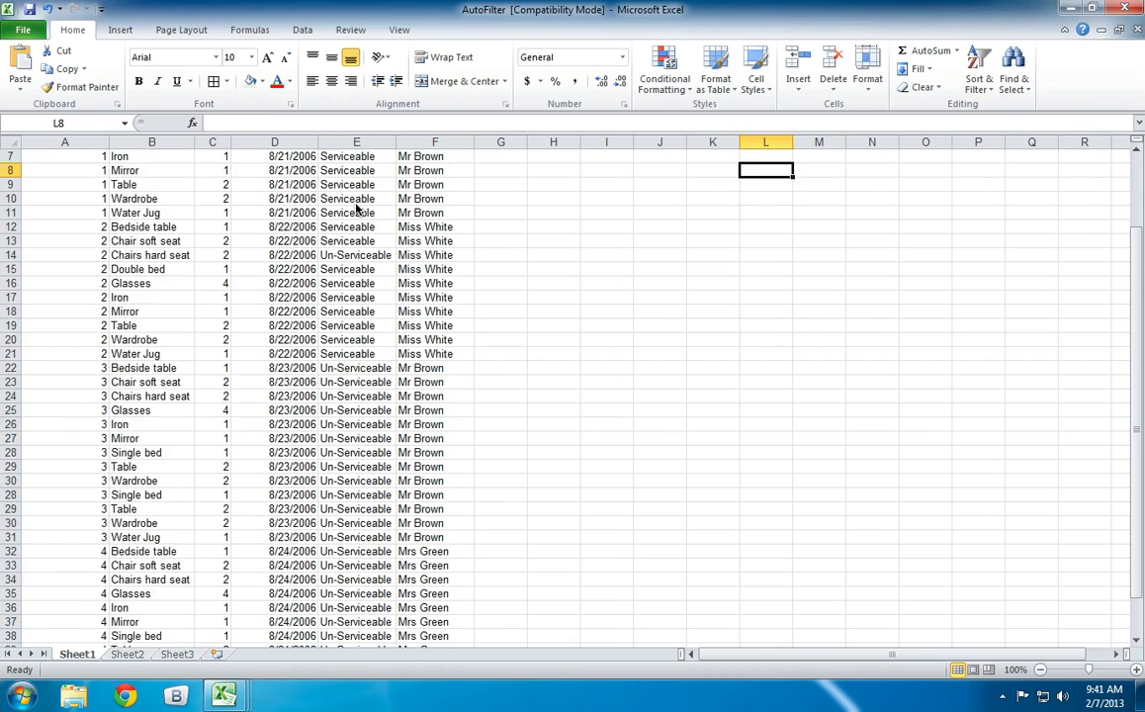
scroll(356, 206, "up", 3)
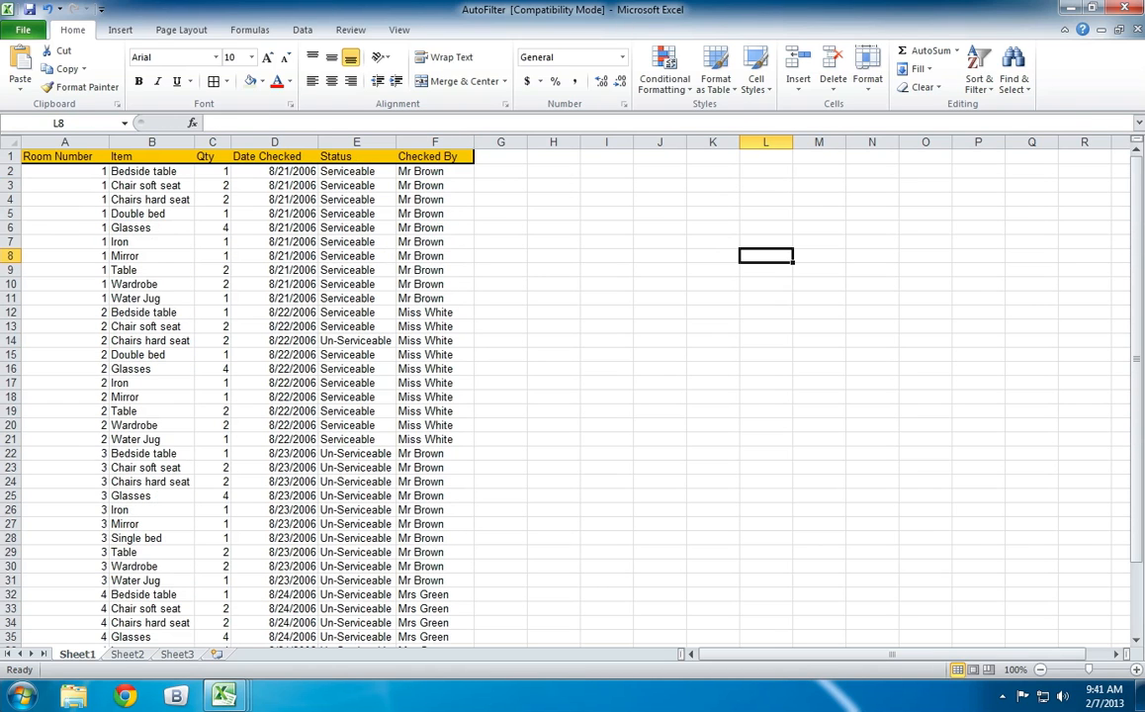
Turn filtering back on for the header row (row 1) of the inventory list.
left_click(976, 86)
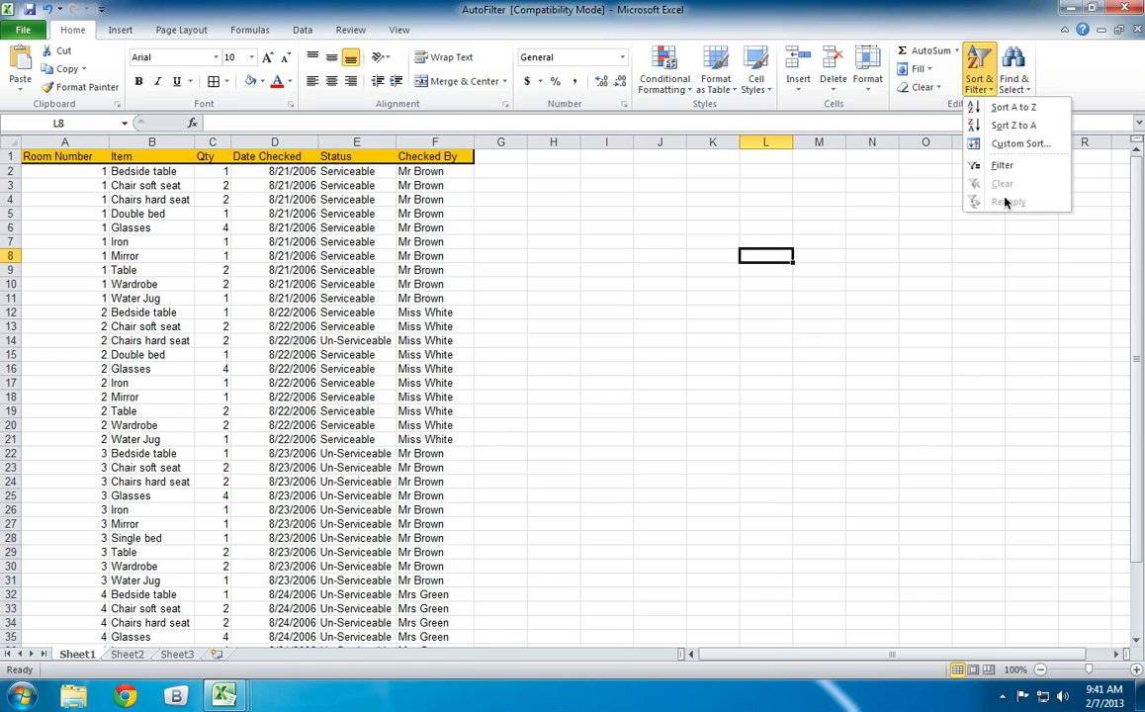
left_click(977, 81)
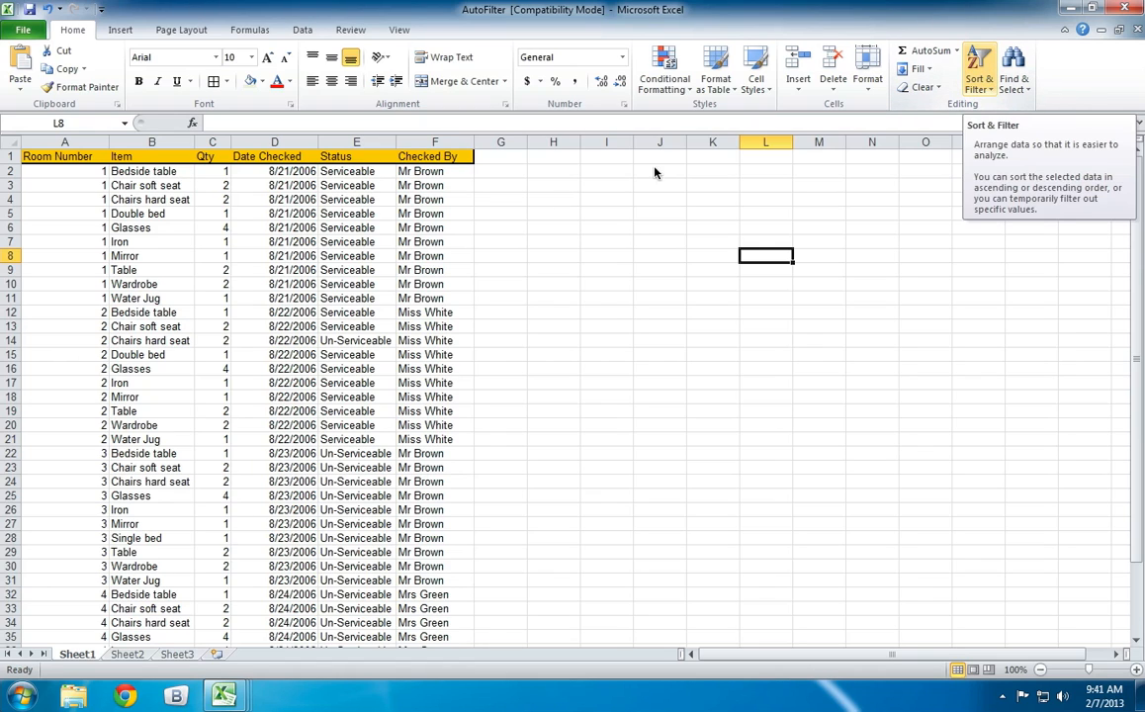
left_click(10, 156)
left_click(977, 84)
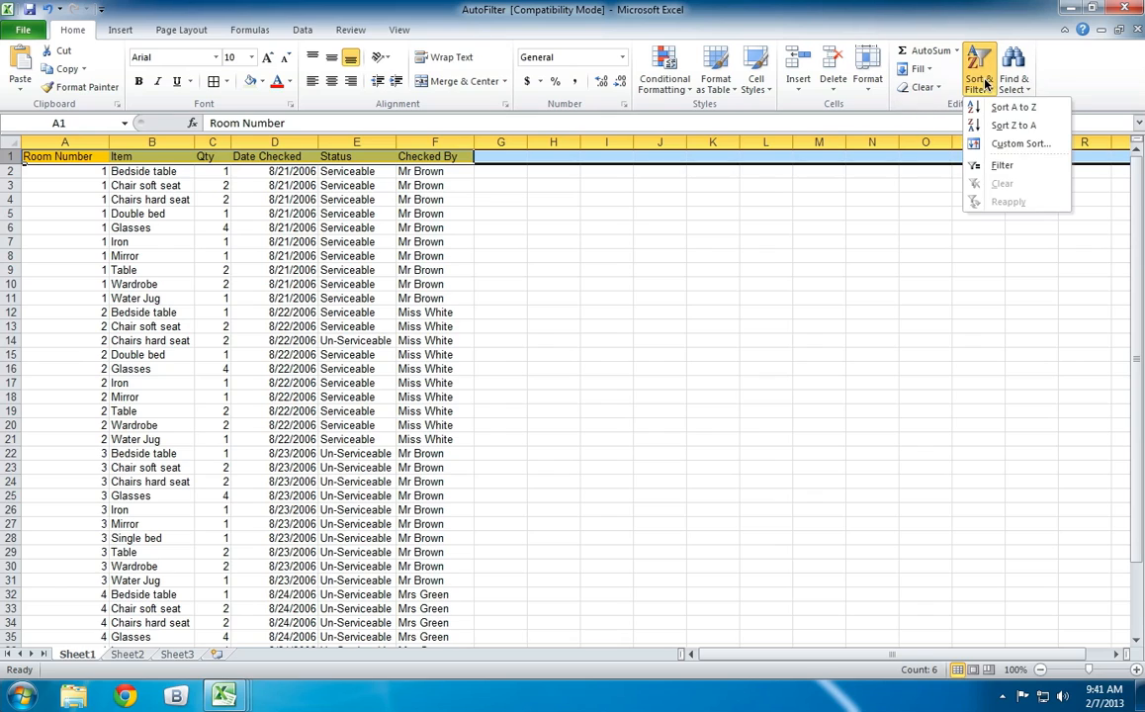
left_click(1006, 172)
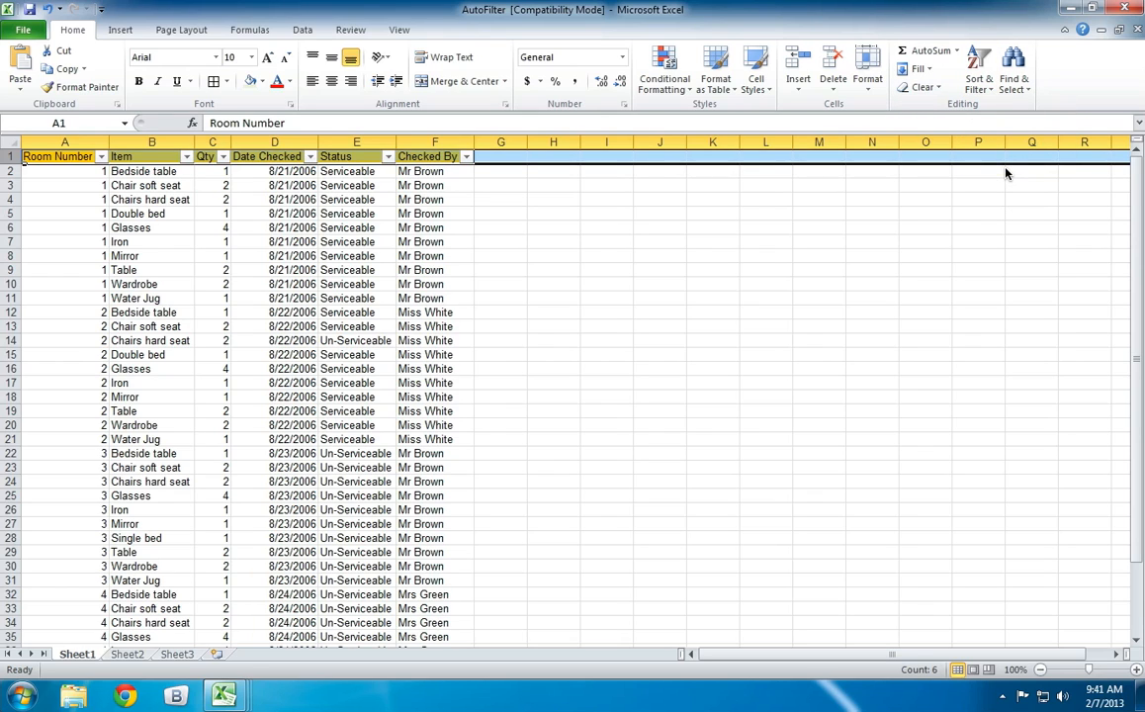
left_click(673, 284)
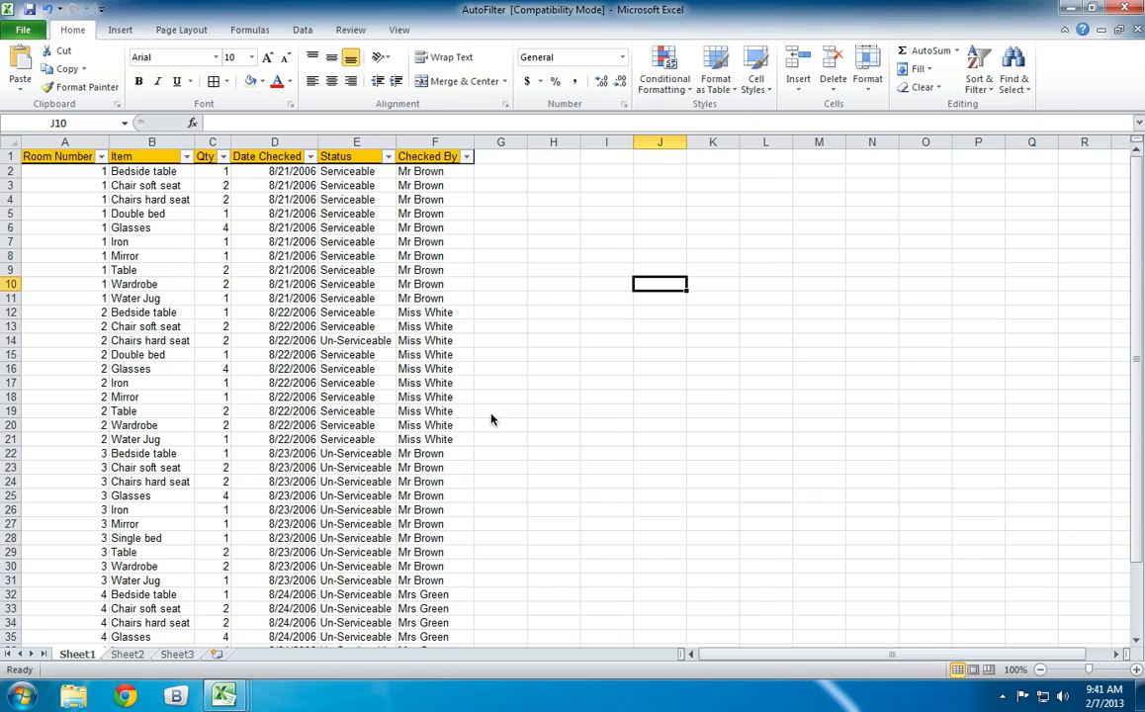
Filter the Status column to show only the Un-Serviceable records.
left_click(389, 158)
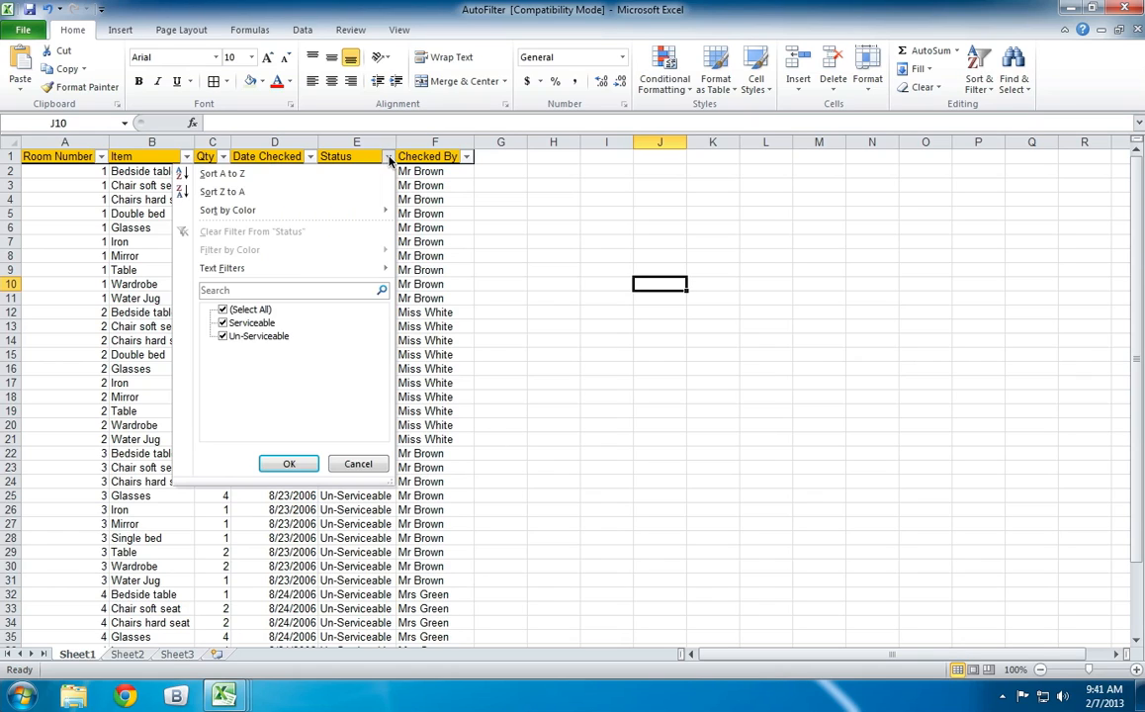
left_click(224, 323)
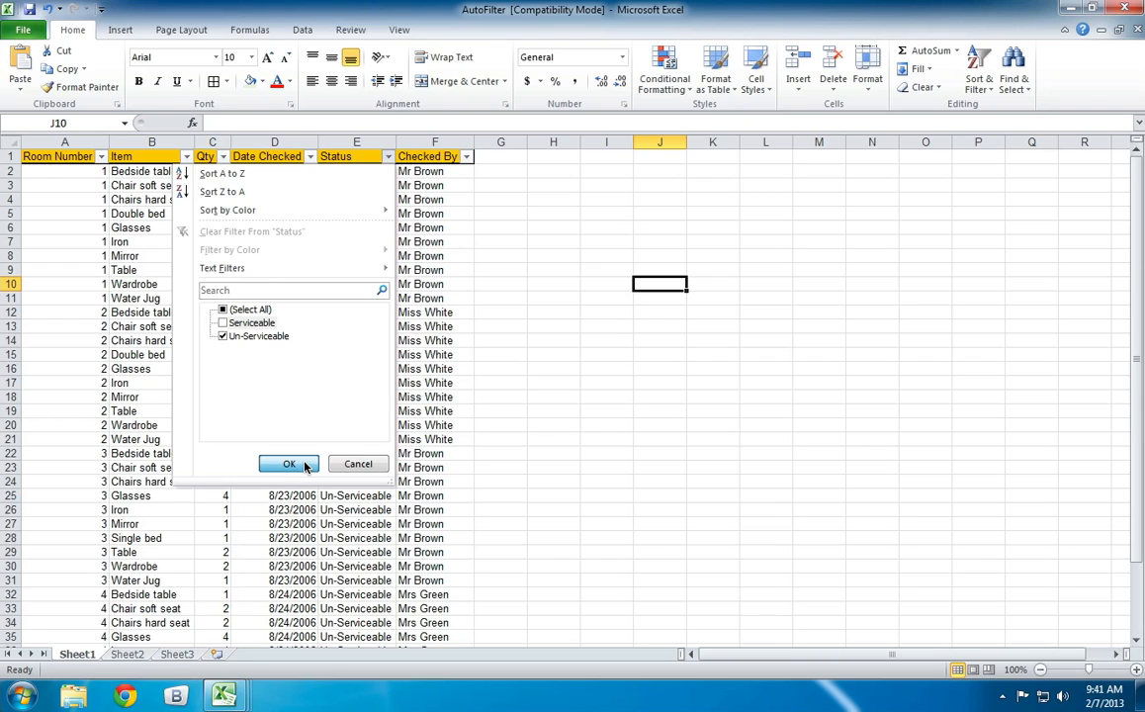
left_click(289, 462)
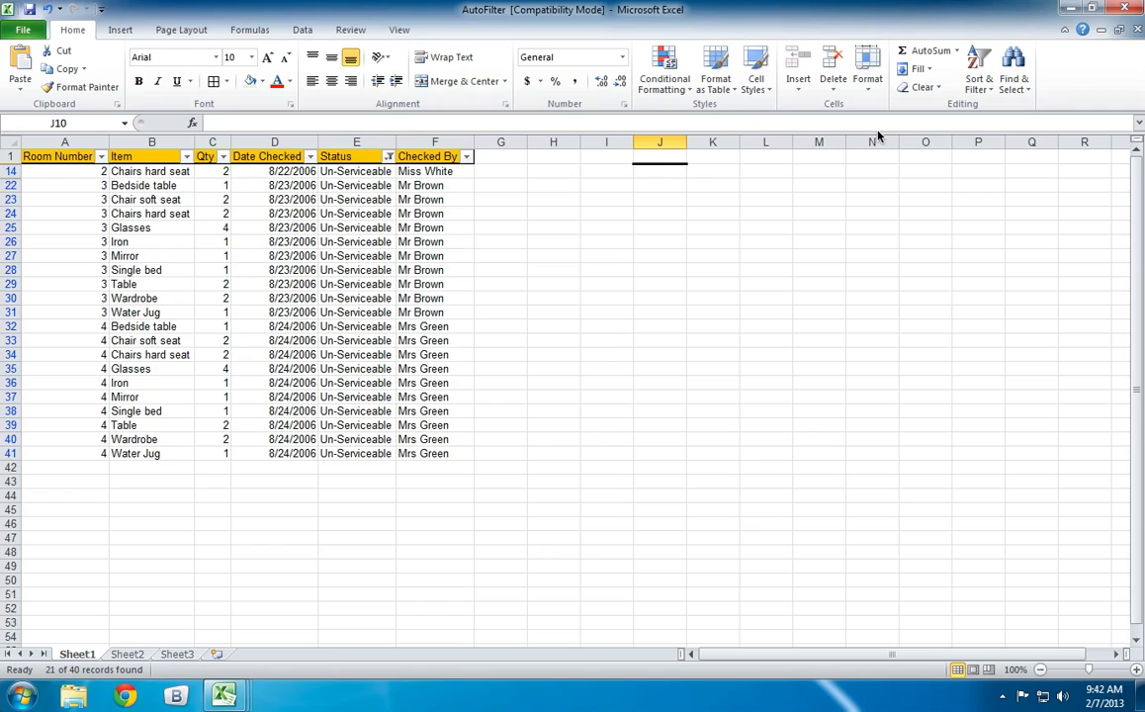
Remove the Status filter by turning off filtering for the whole list.
left_click(923, 87)
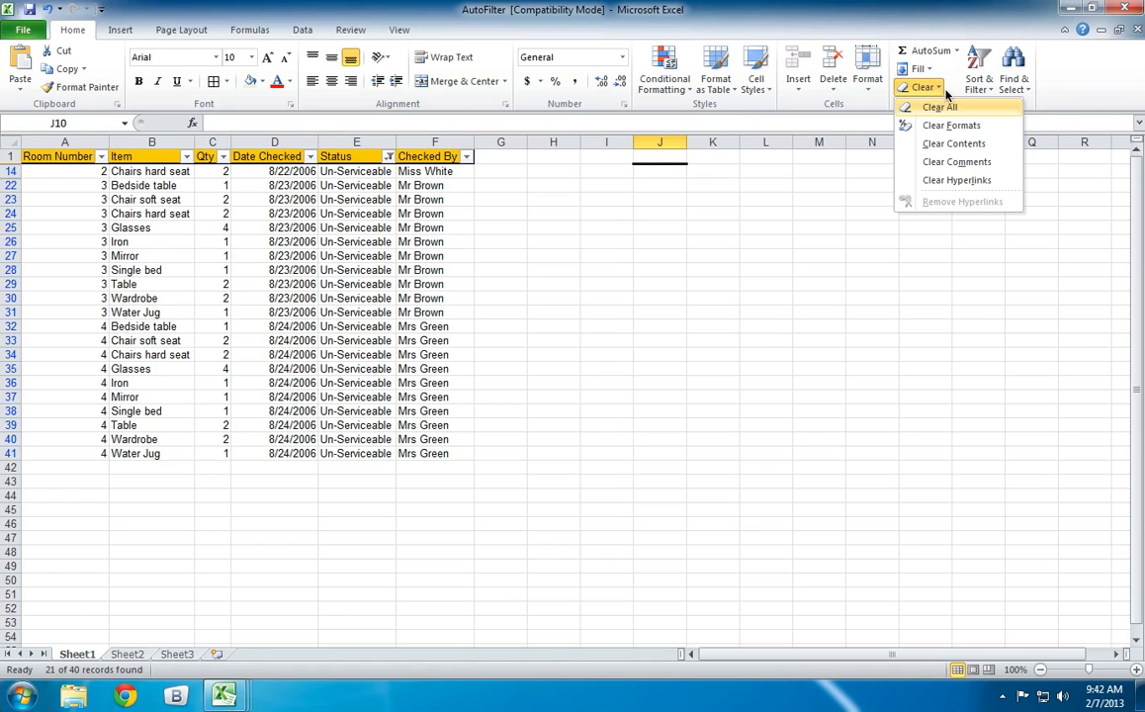
left_click(981, 87)
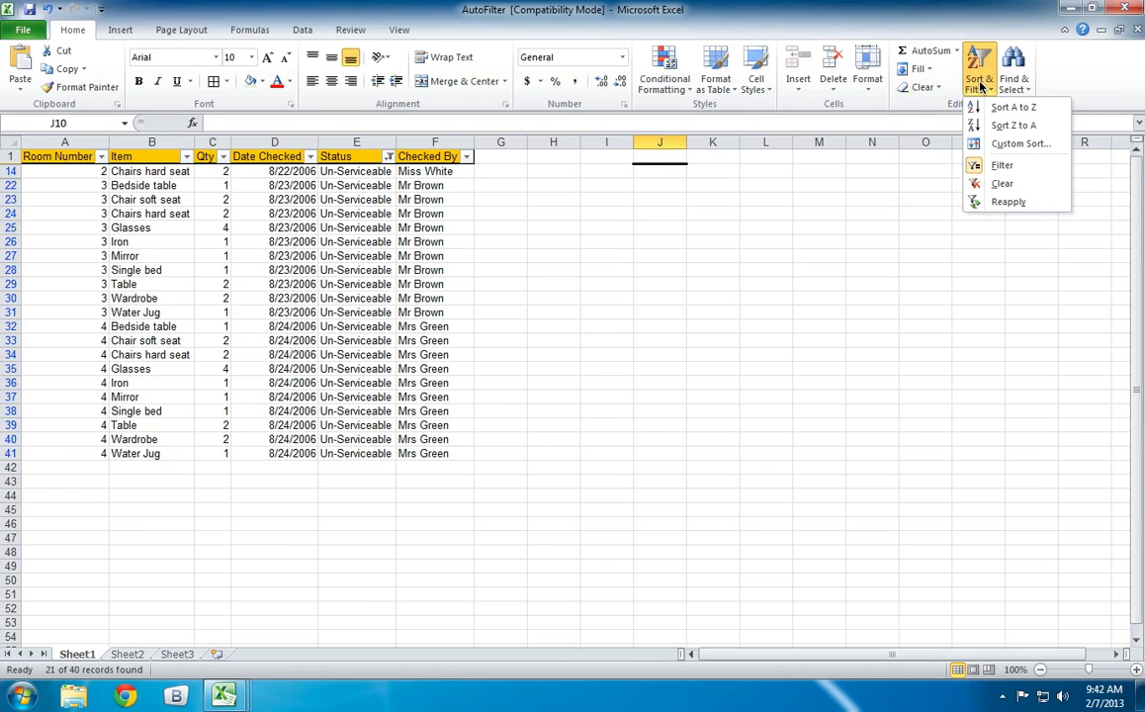
left_click(1000, 165)
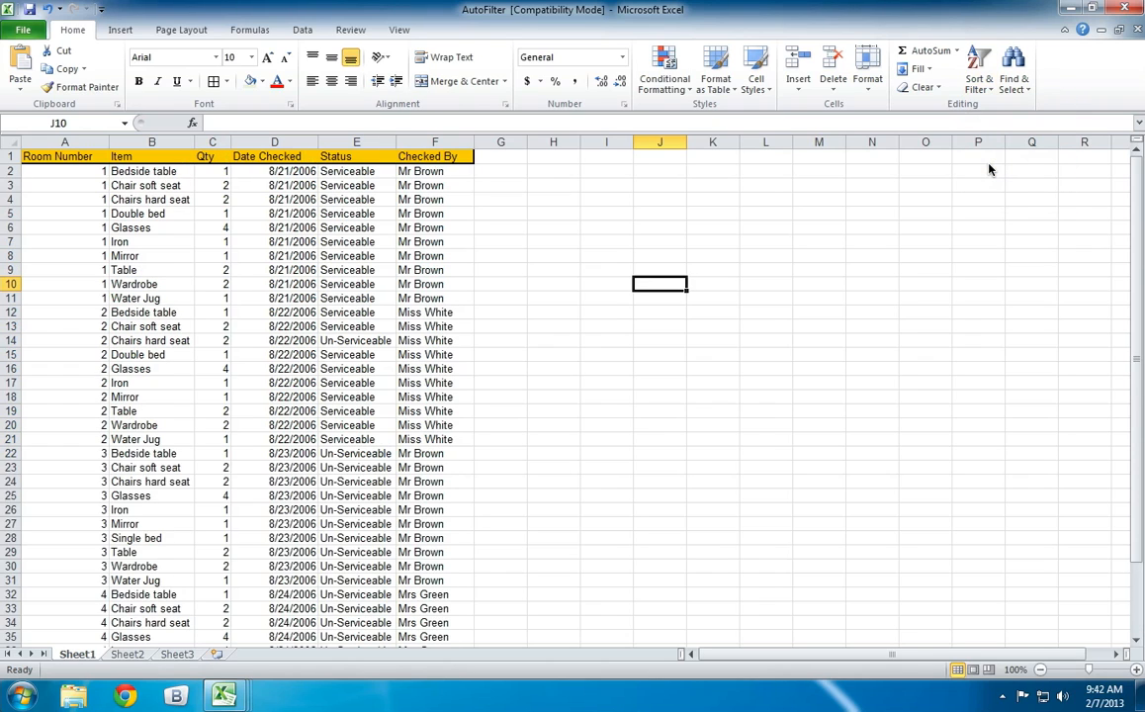
left_click(714, 241)
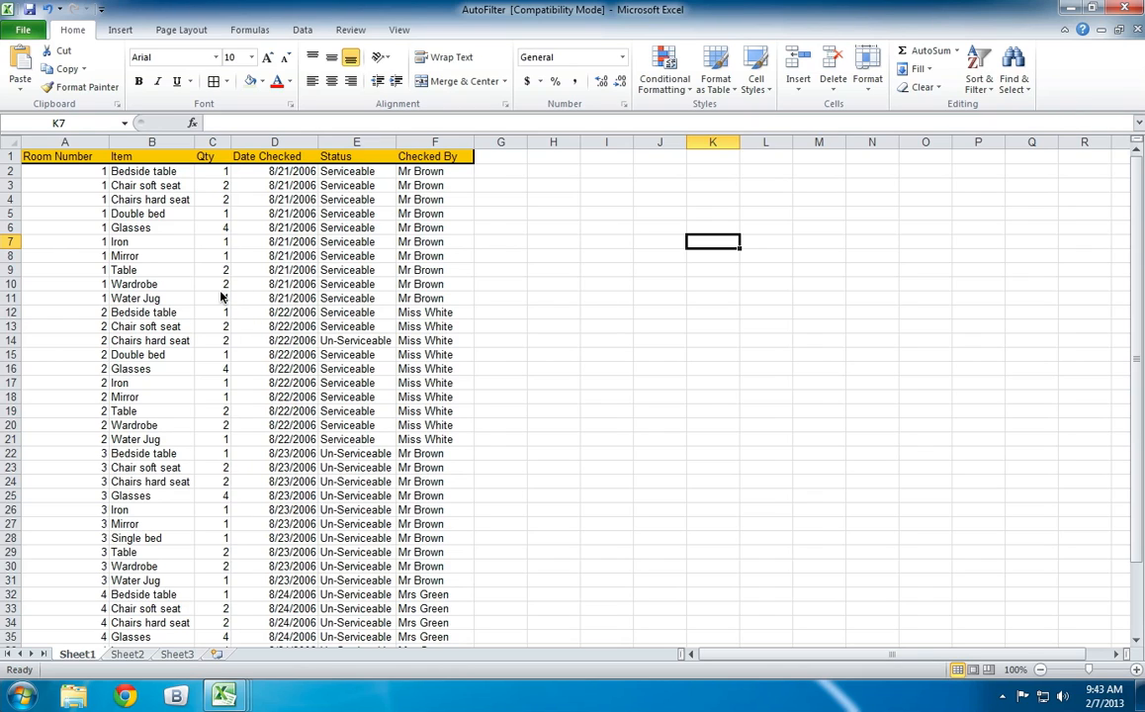
Sort the inventory list by the Item column from A to Z, expanding the selection to include the neighbouring columns.
scroll(227, 297, "down", 1)
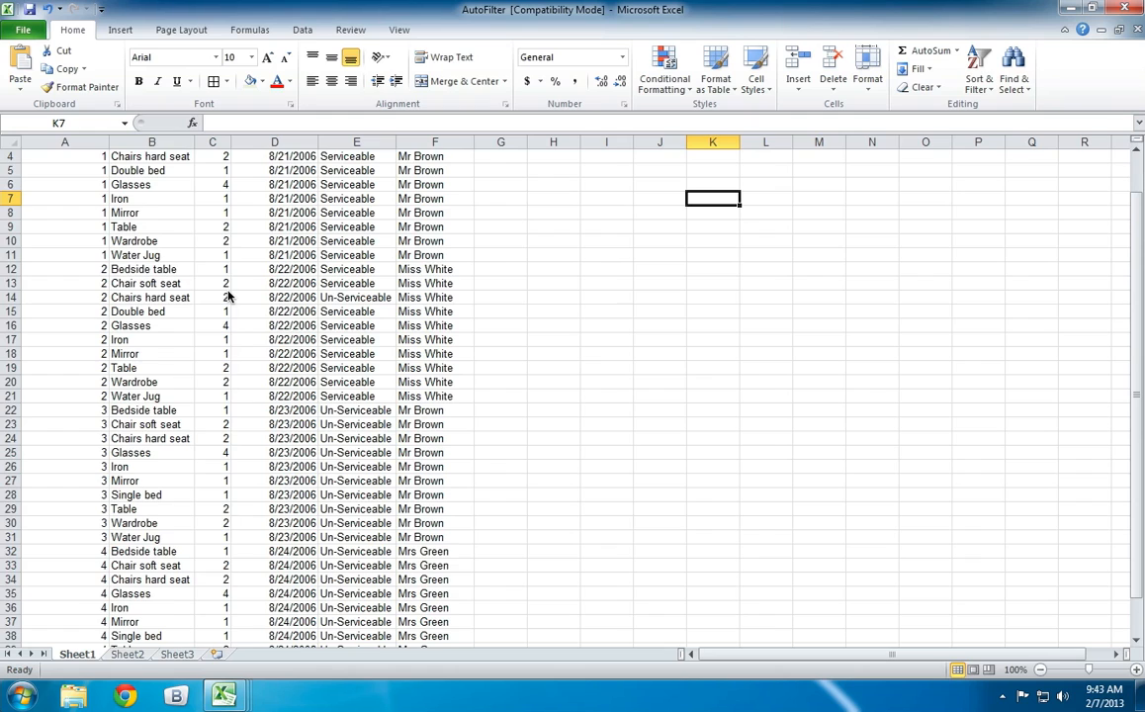
scroll(227, 296, "up", 1)
left_click(124, 152)
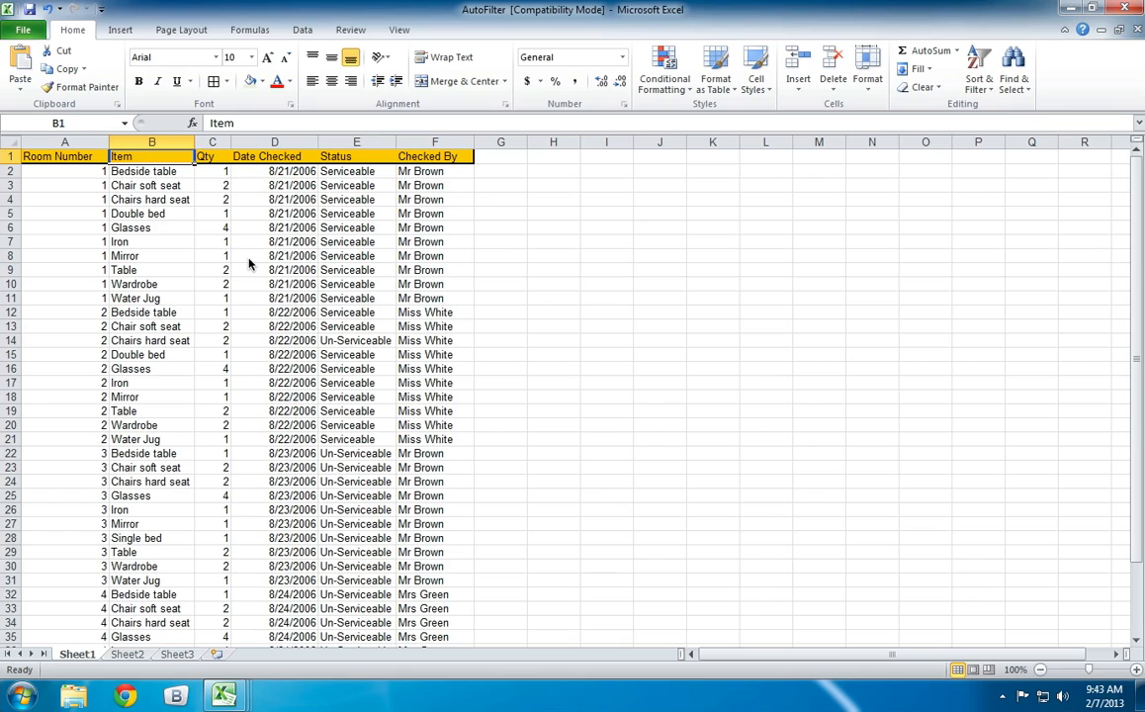
left_click(178, 144)
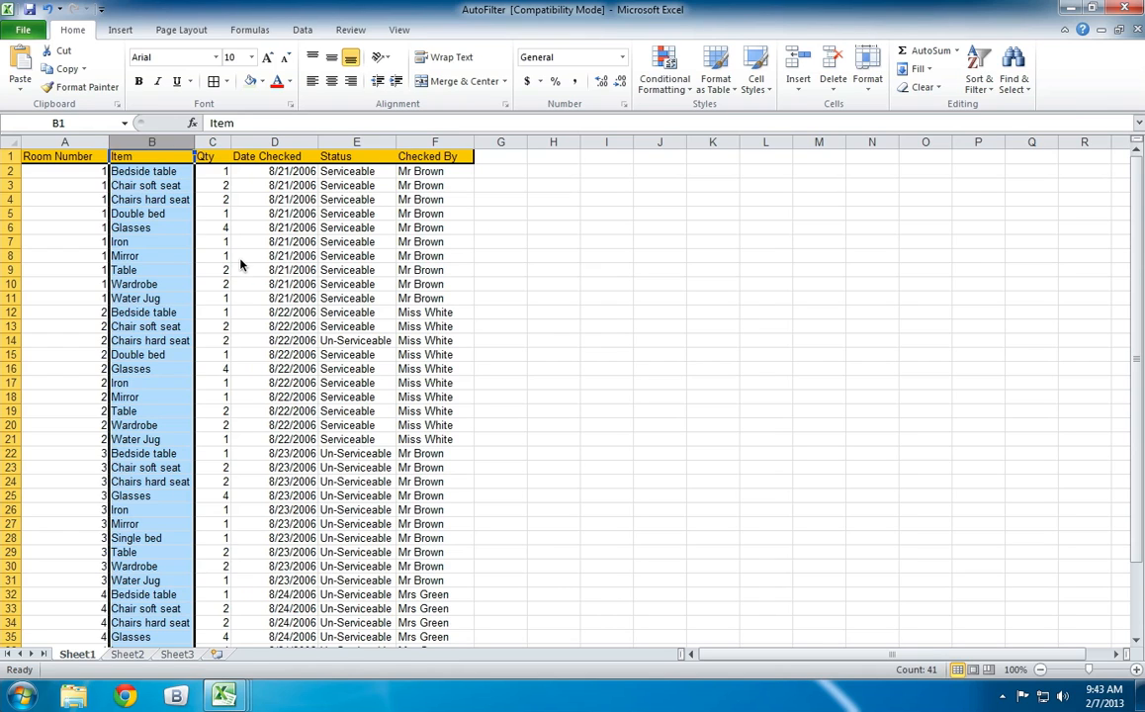
scroll(237, 262, "down", 3)
scroll(239, 265, "down", 4)
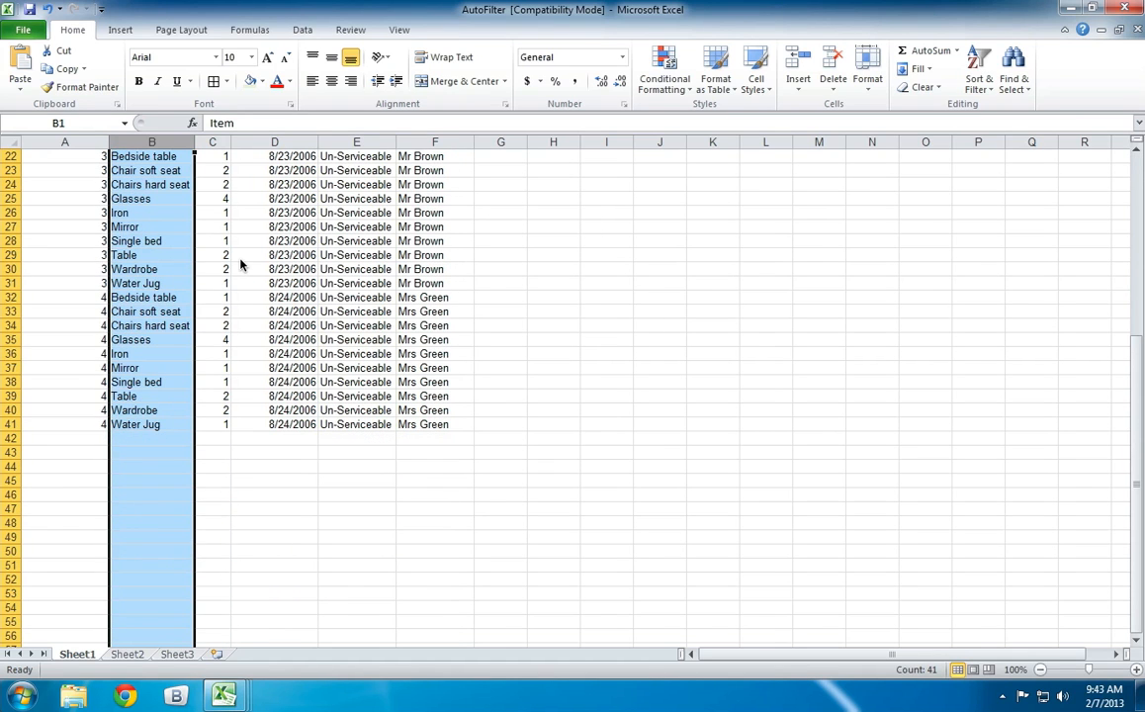
scroll(239, 265, "up", 7)
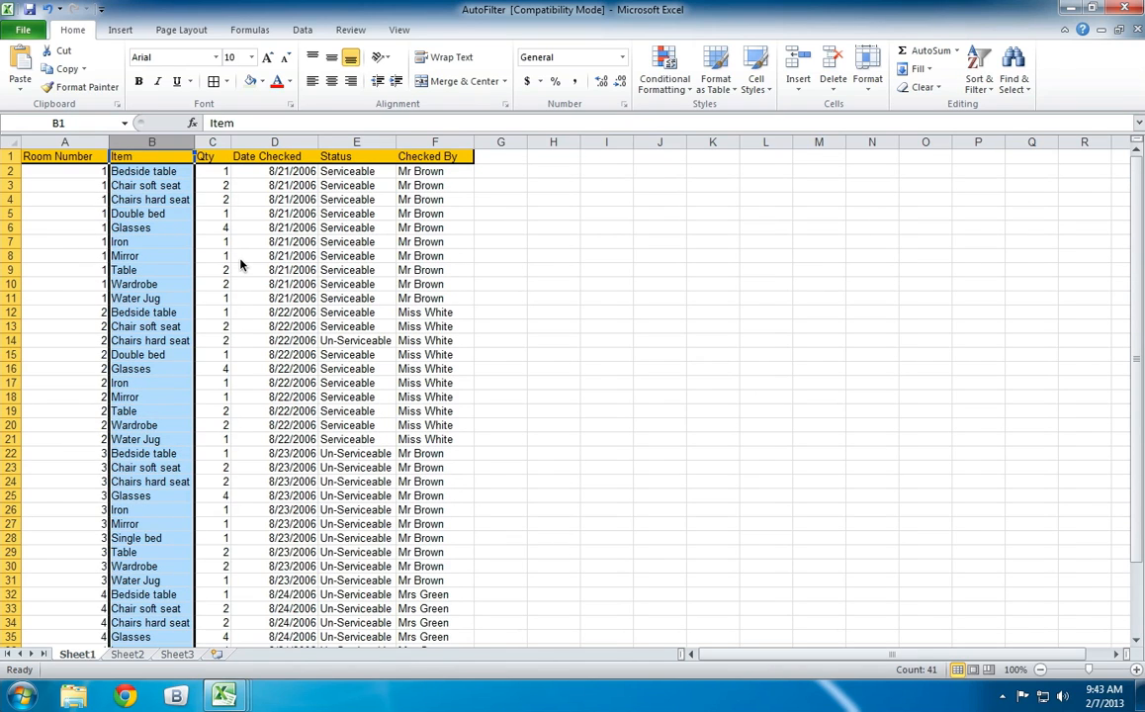
left_click(980, 89)
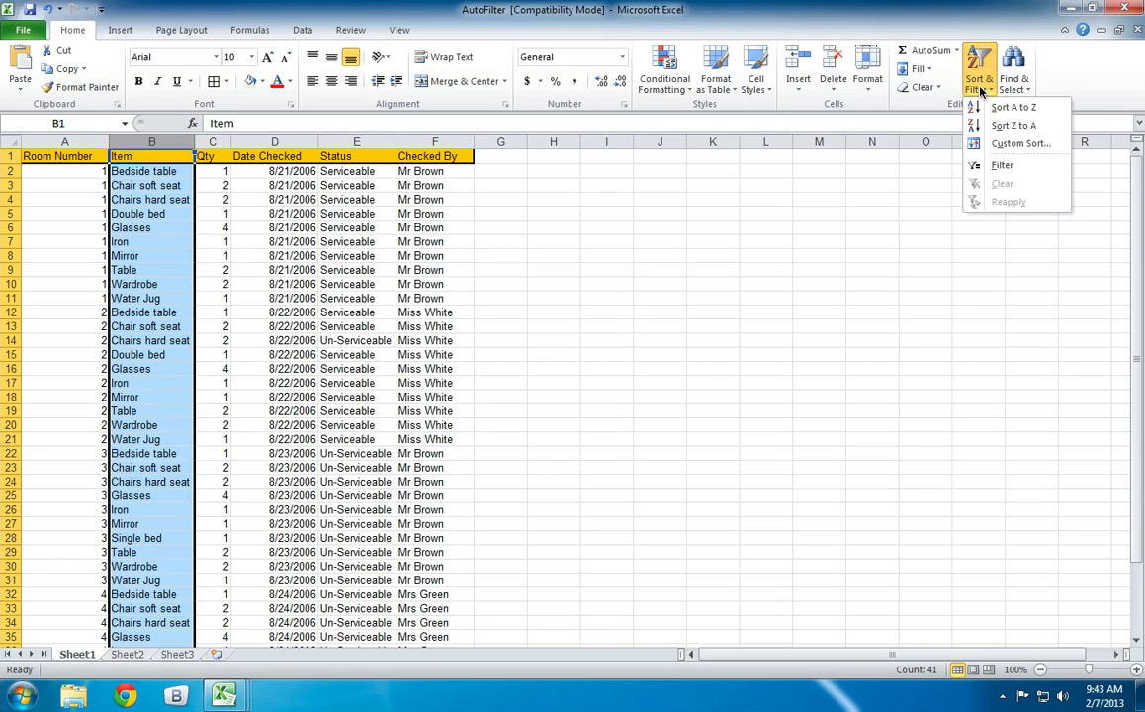
left_click(1038, 108)
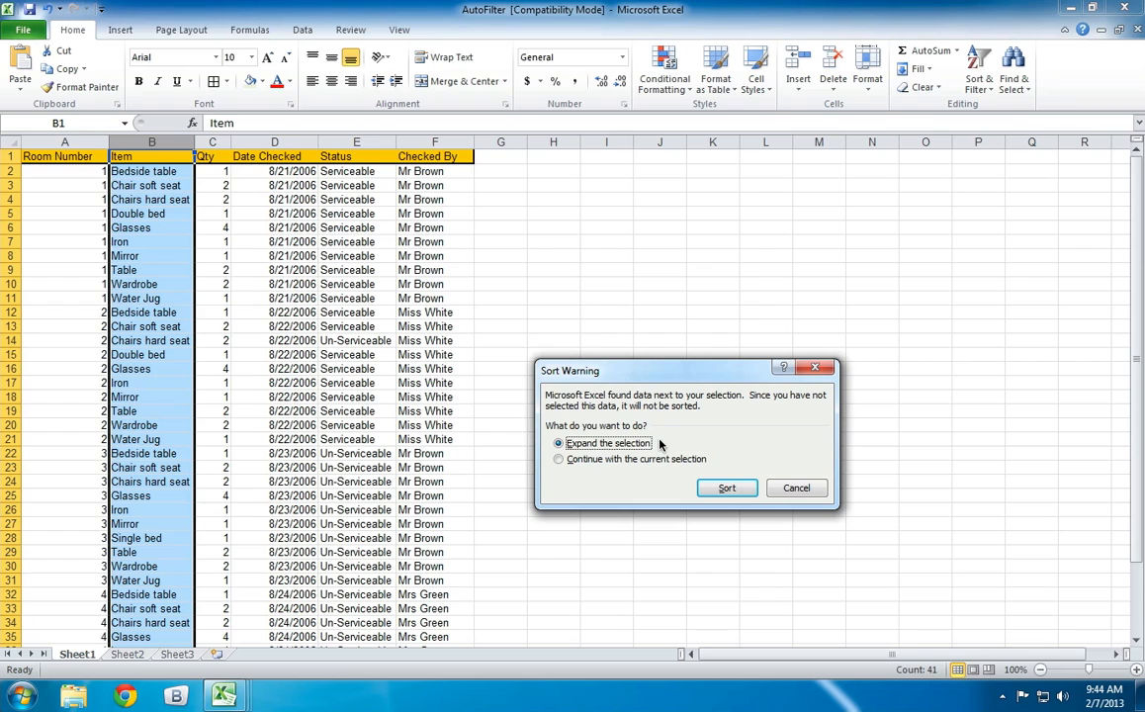
left_click(723, 488)
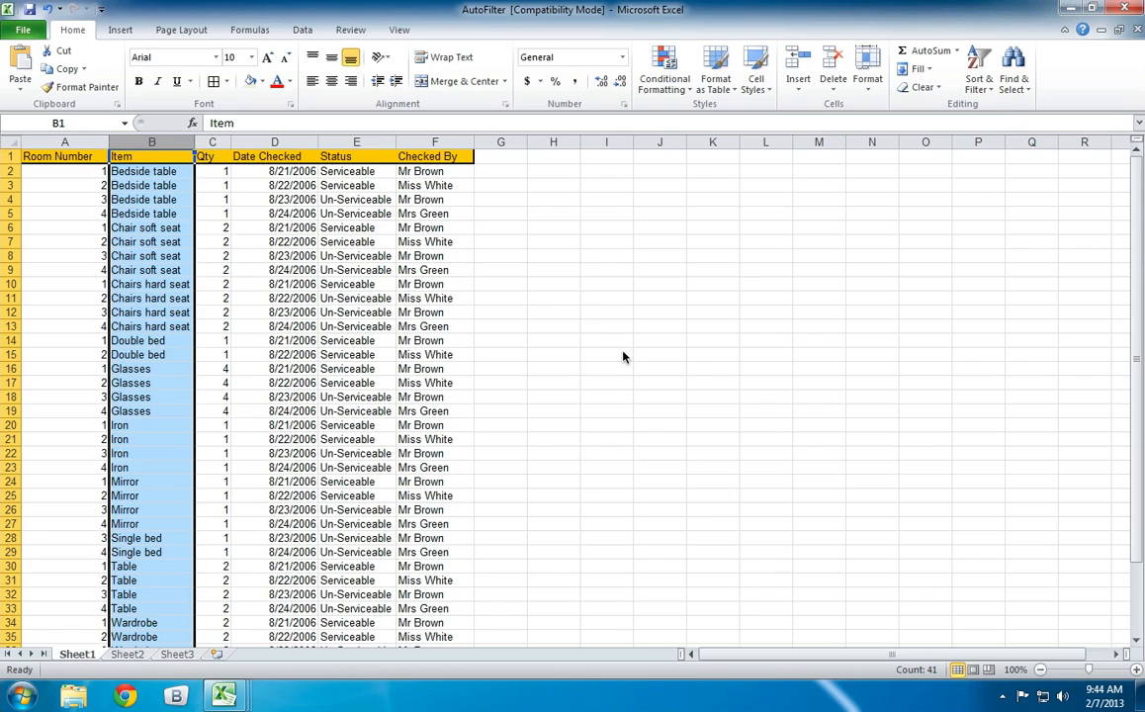
Examine rows of the sorted inventory list, comparing the items with their room numbers, quantities, dates and statuses.
left_click(603, 329)
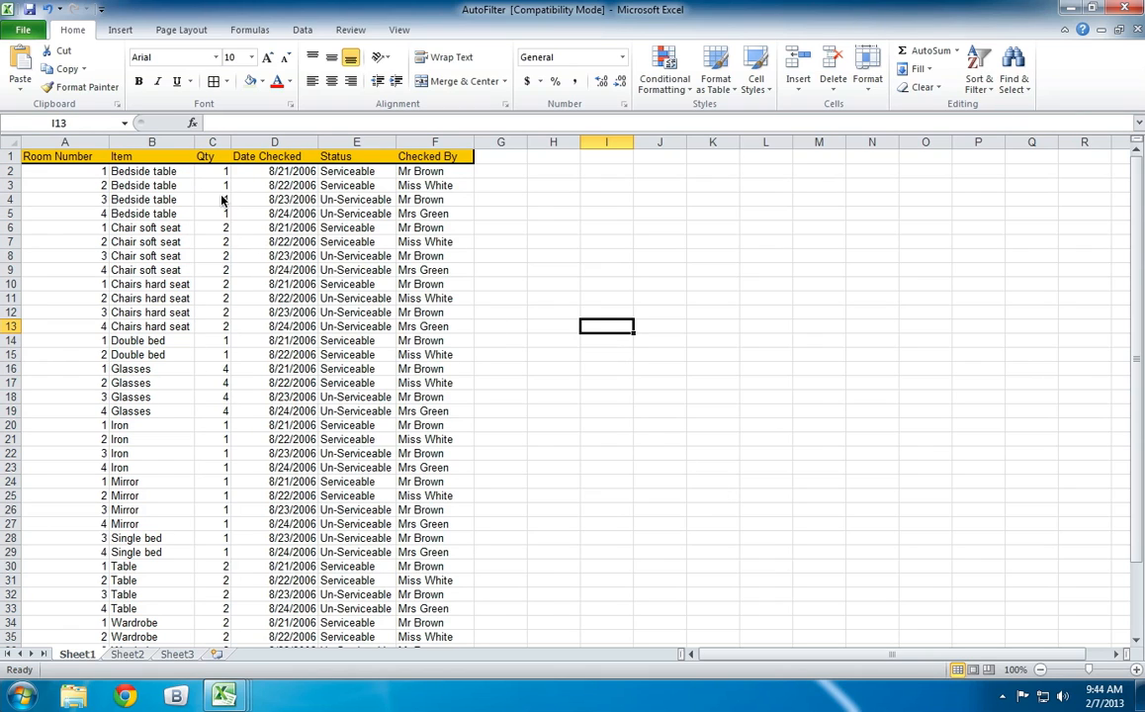
left_click(139, 184)
scroll(139, 227, "down", 2)
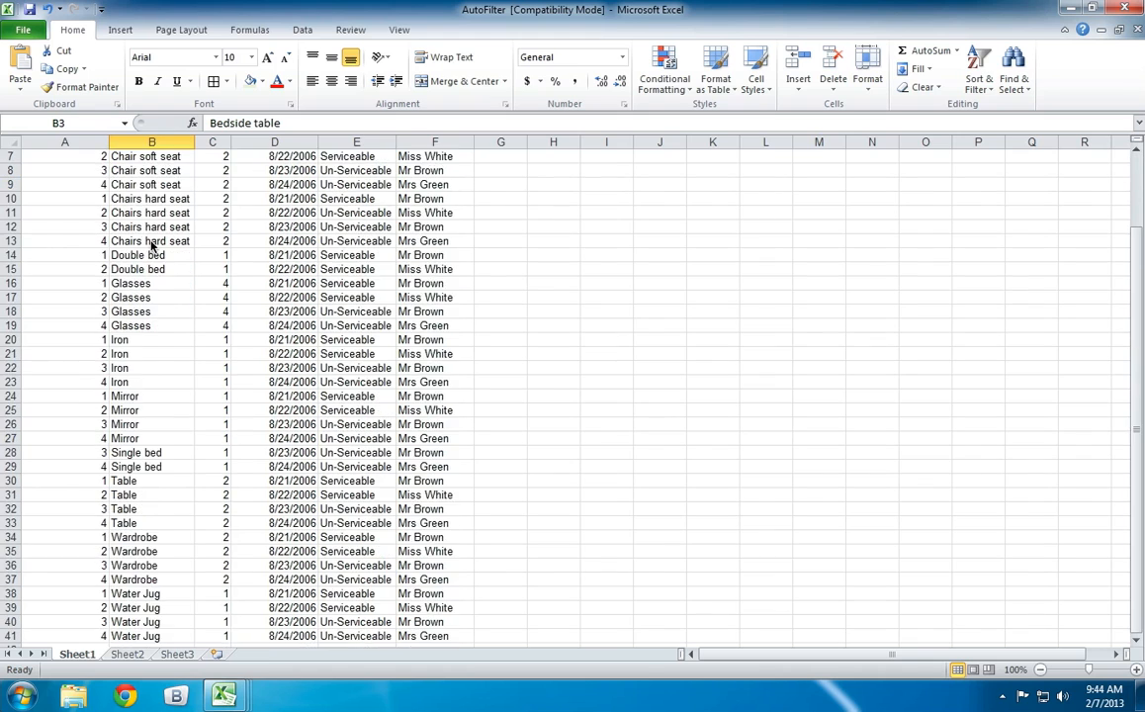
scroll(151, 247, "down", 3)
scroll(151, 246, "up", 5)
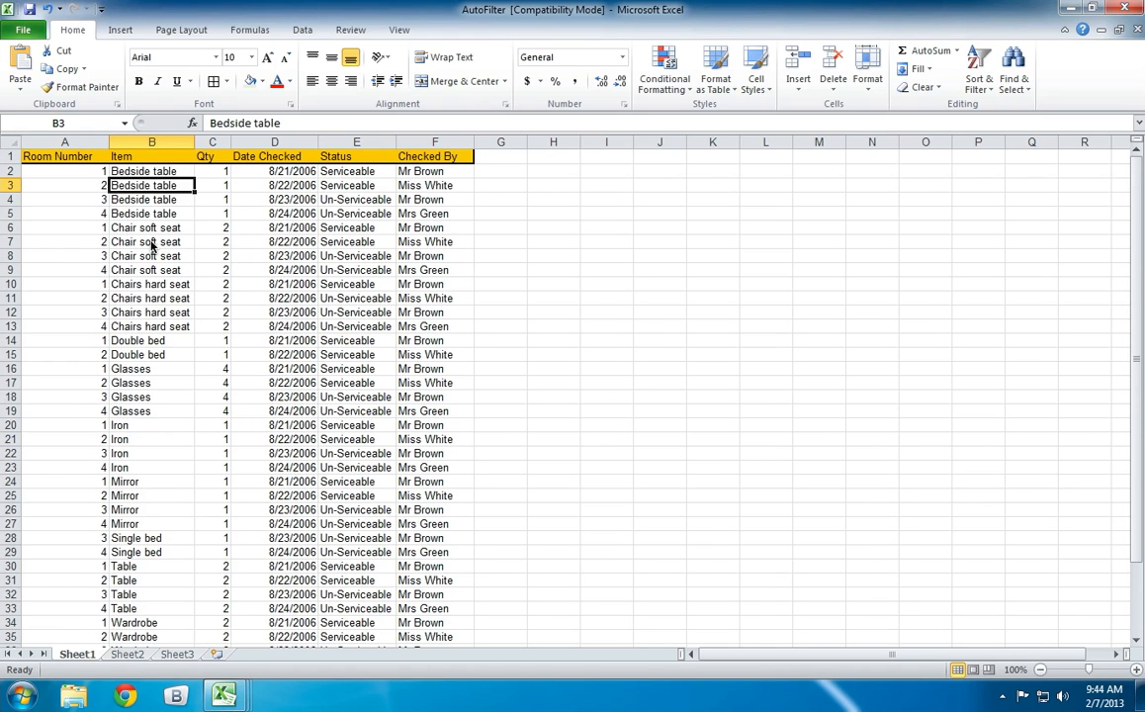
left_click(60, 185)
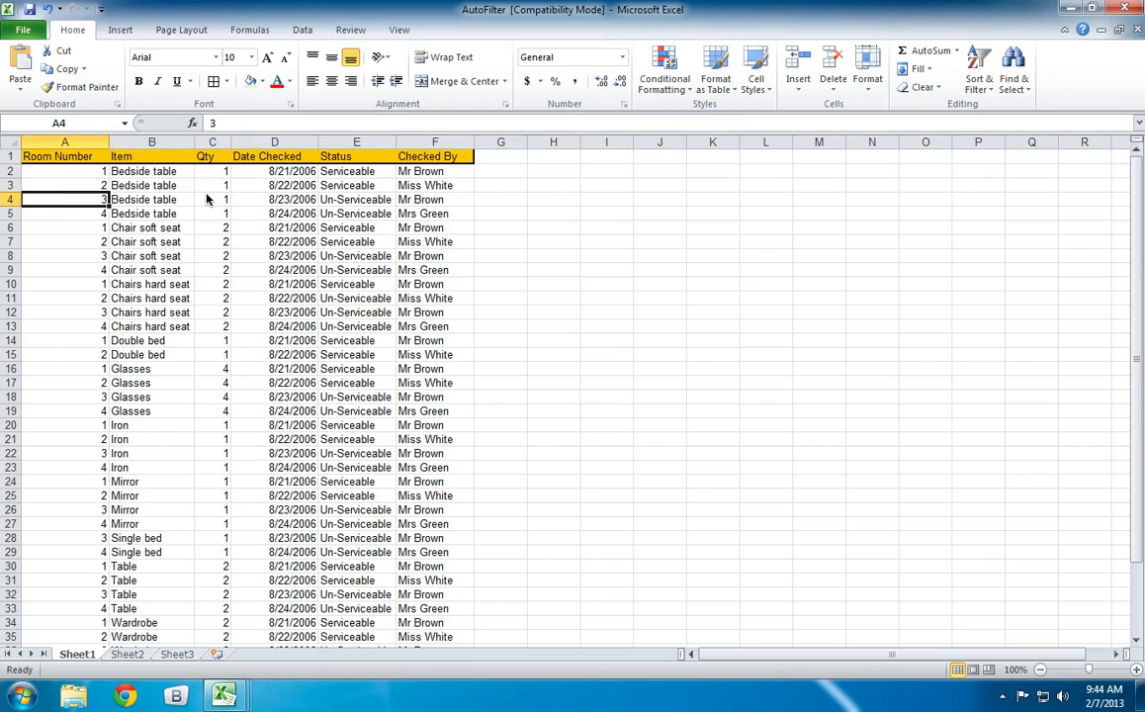
left_click(211, 198)
left_click(356, 199)
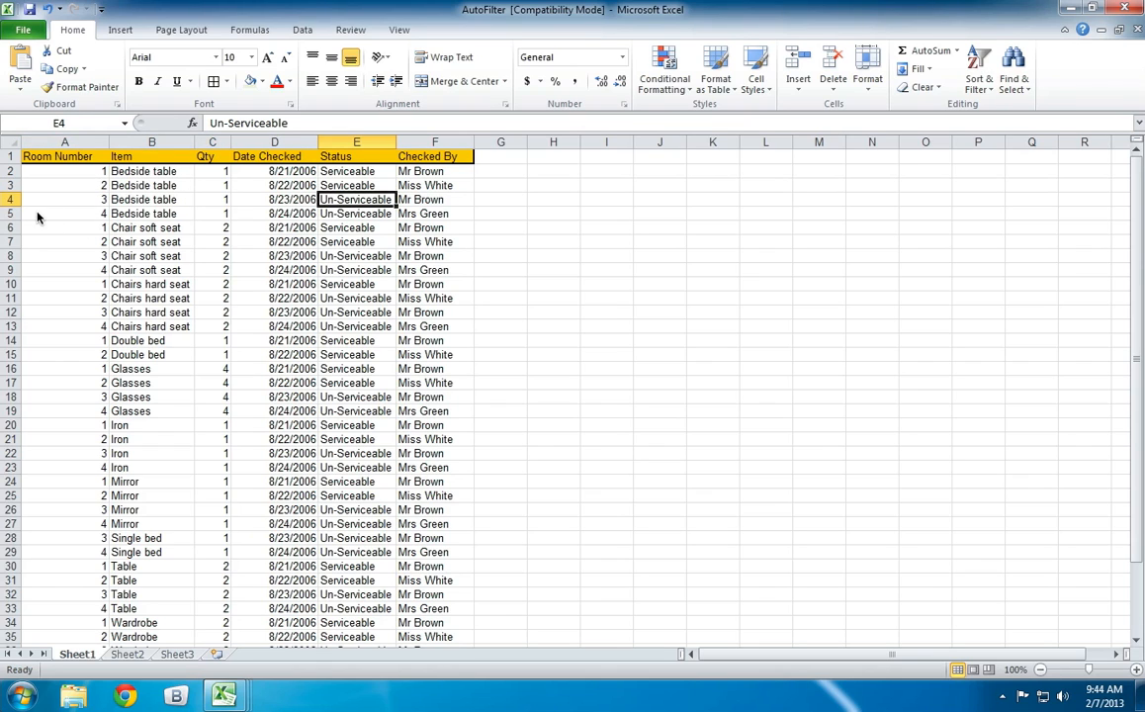
left_click_drag(38, 213, 415, 213)
left_click_drag(59, 241, 435, 241)
left_click(66, 284)
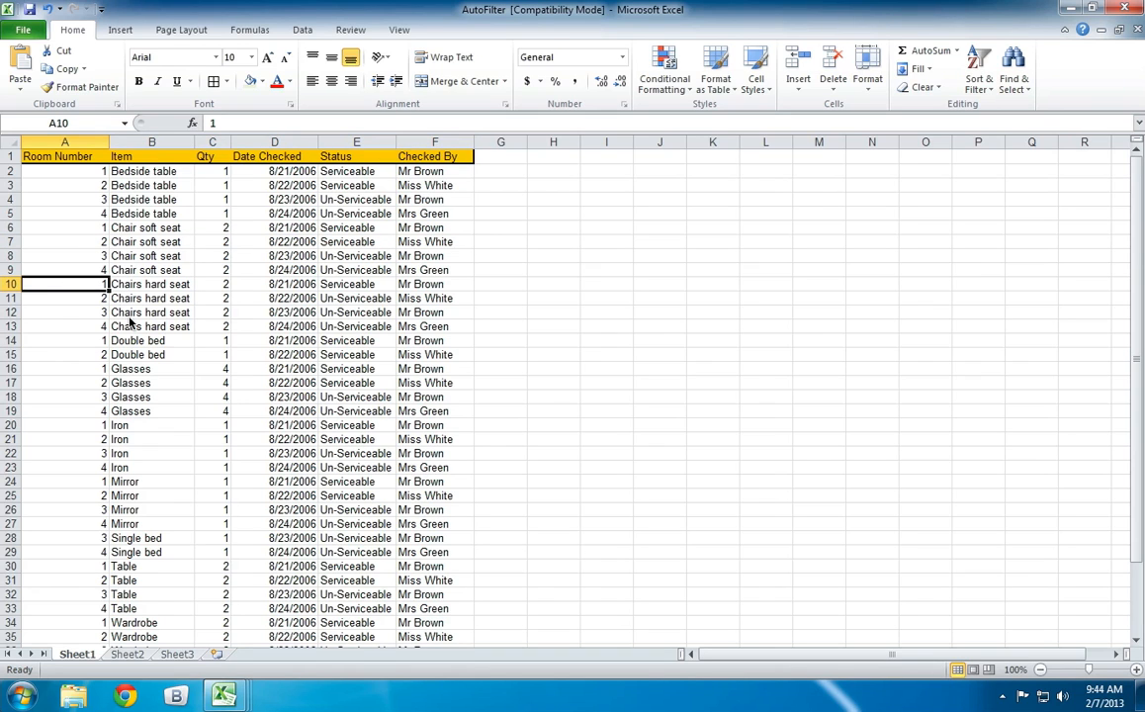
Undo the sort of the whole inventory list by Item.
left_click(47, 9)
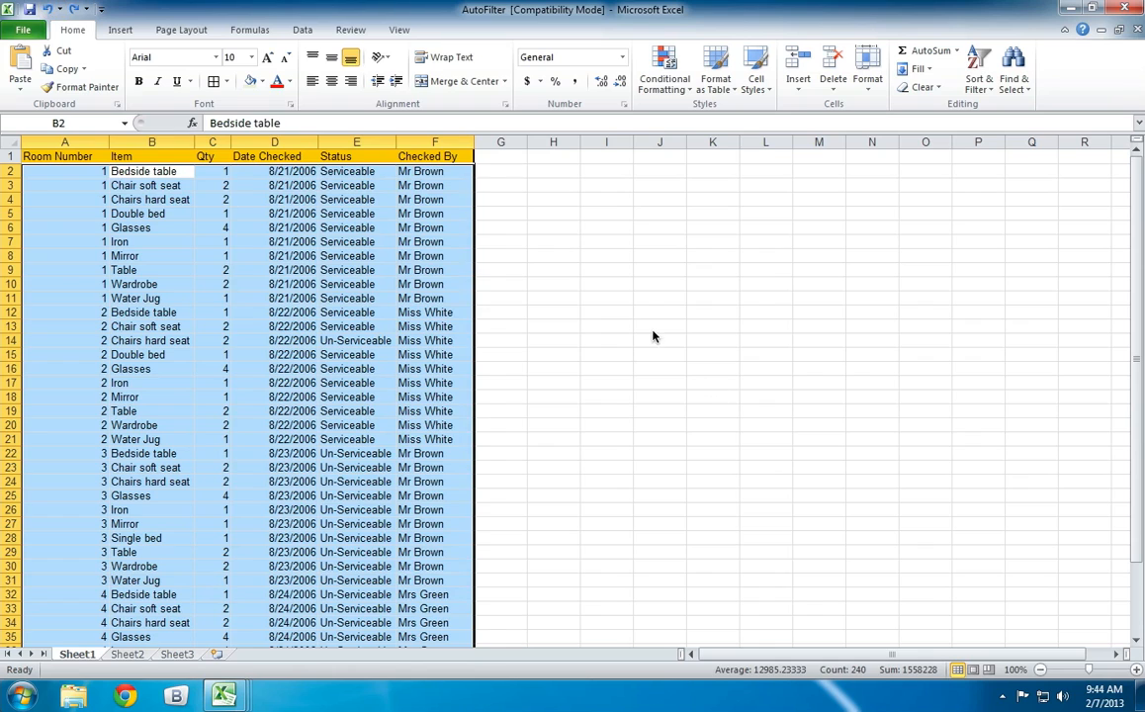
left_click(655, 328)
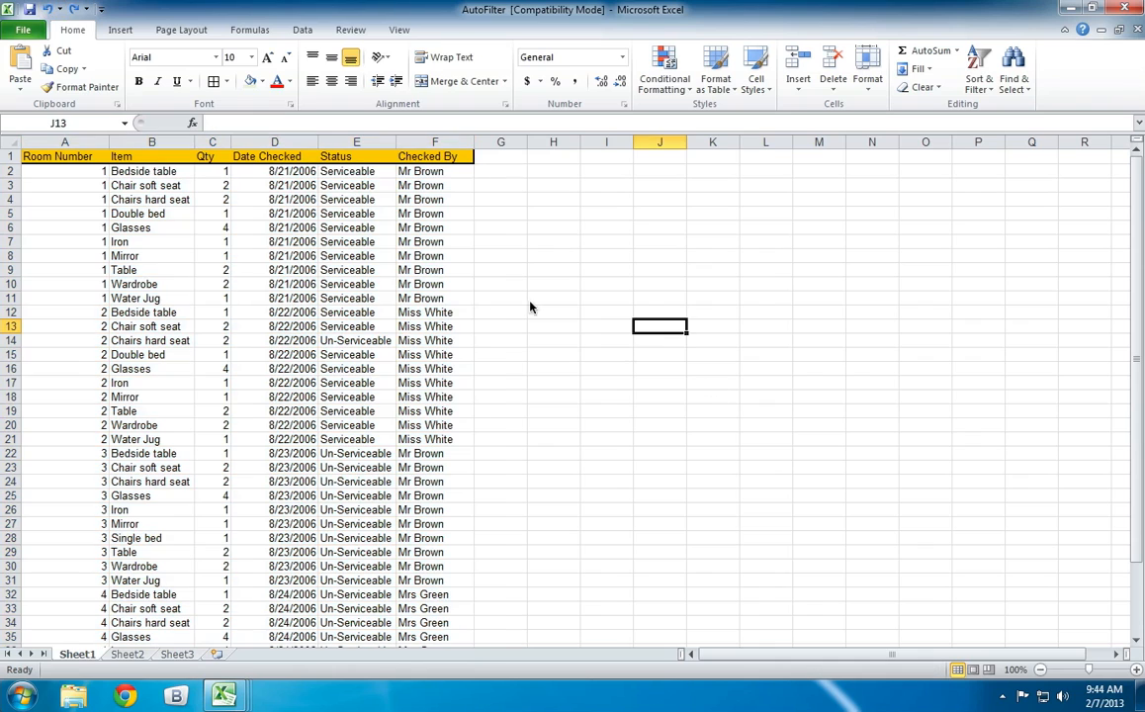
Sort only the Item column from A to Z, continuing with the current selection without the neighbouring columns.
left_click(170, 145)
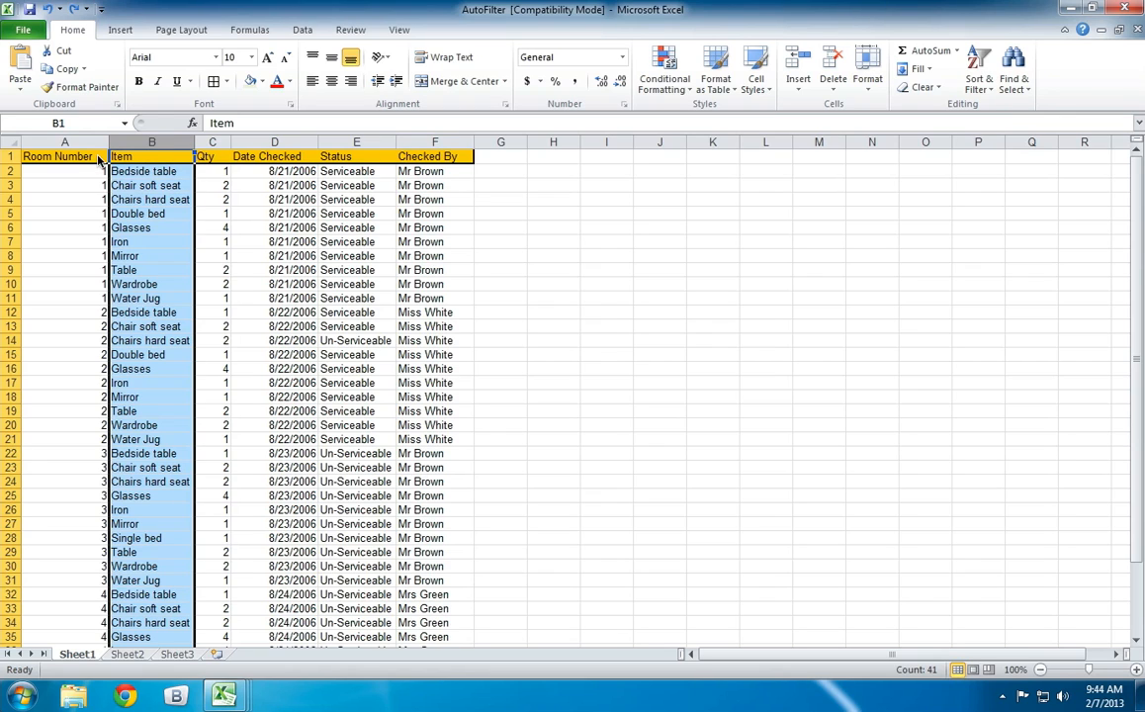
left_click(978, 79)
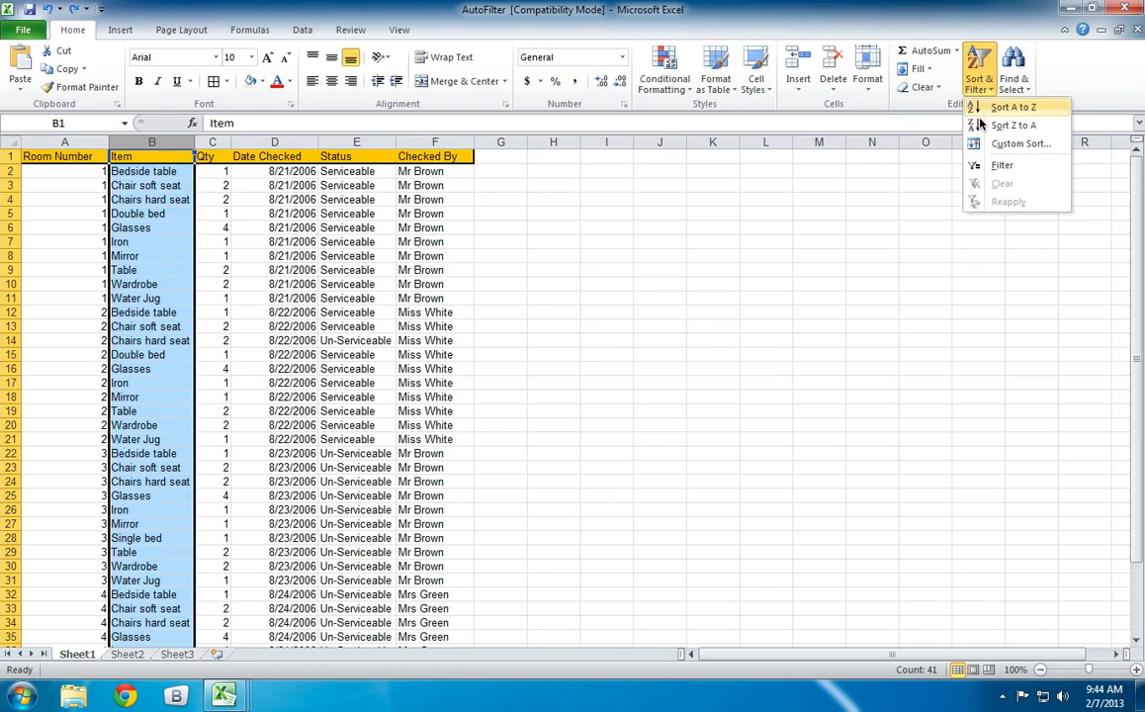
left_click(1011, 107)
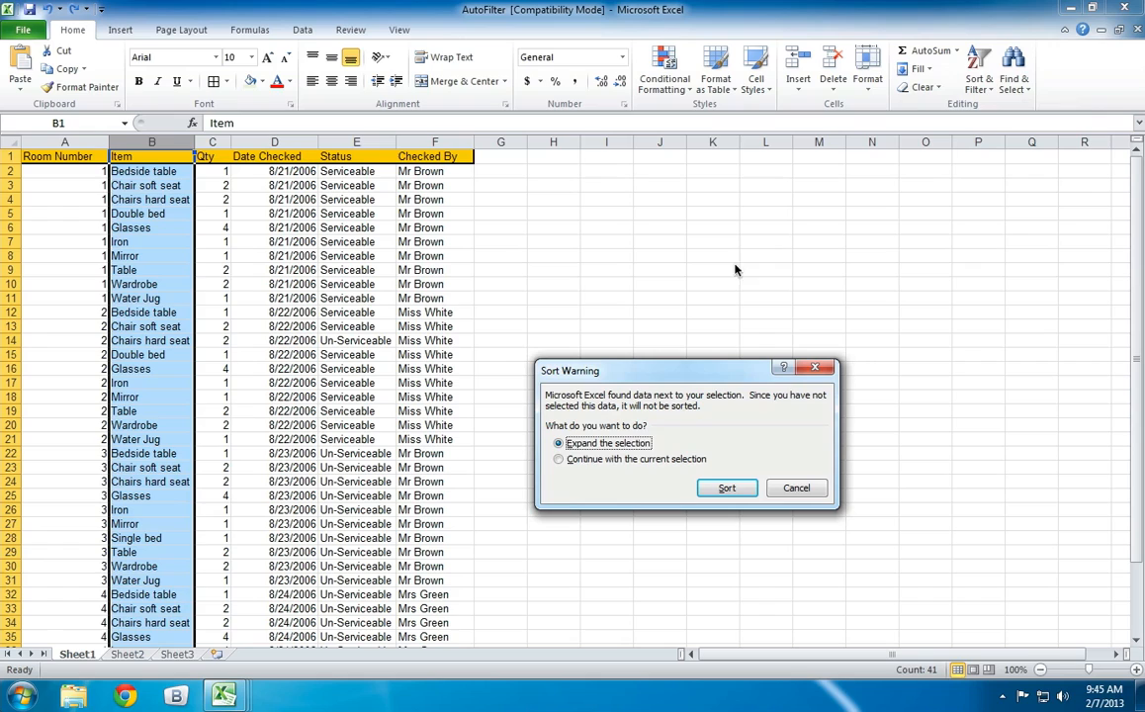
left_click(662, 469)
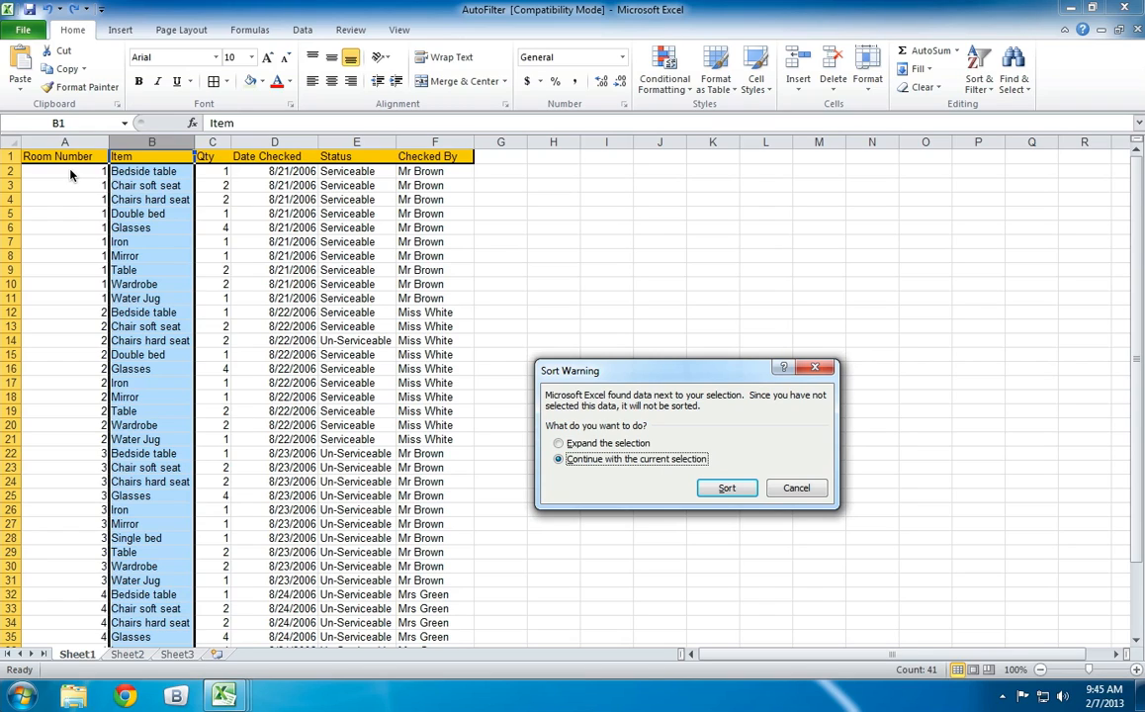
left_click(733, 490)
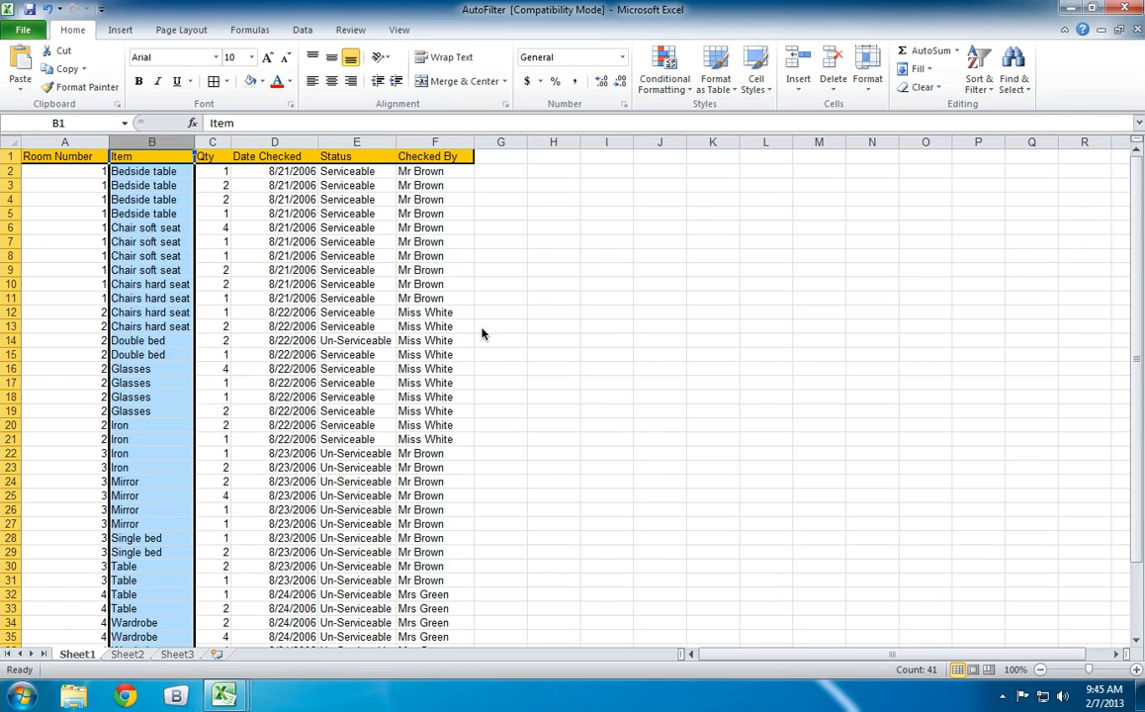
Highlight sample records in rows 2, 4 and 6 and the Item entries to examine how the column-only sort arranged them.
left_click(59, 158)
left_click_drag(62, 172, 400, 188)
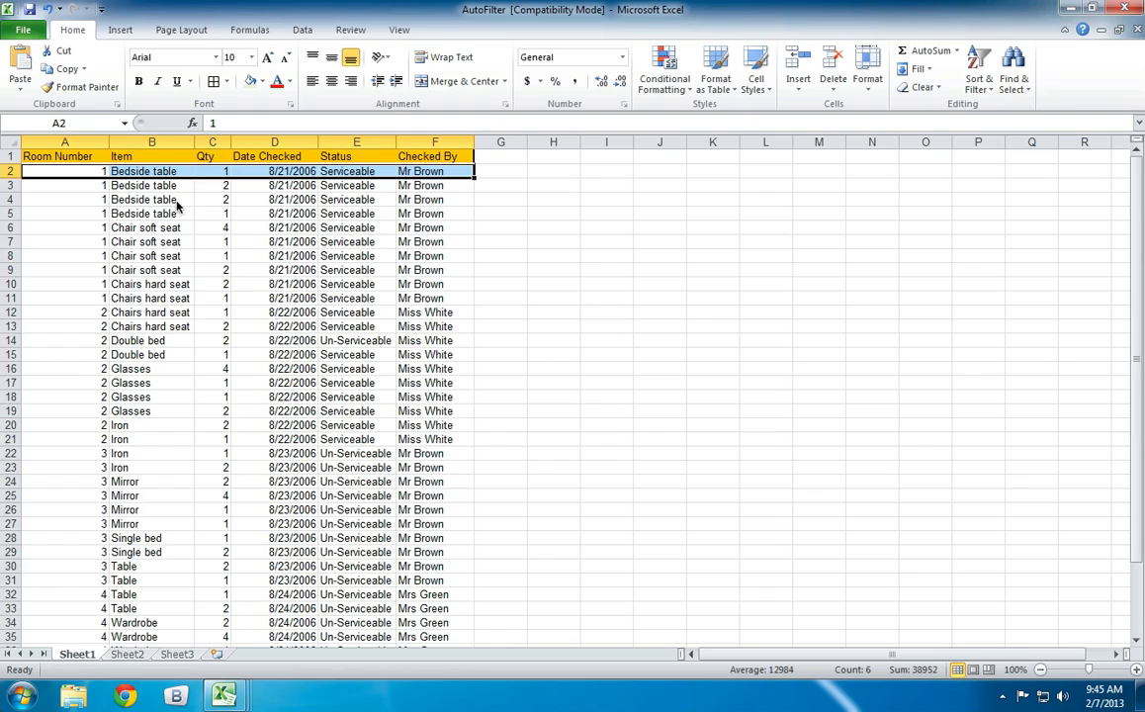
left_click_drag(51, 201, 400, 201)
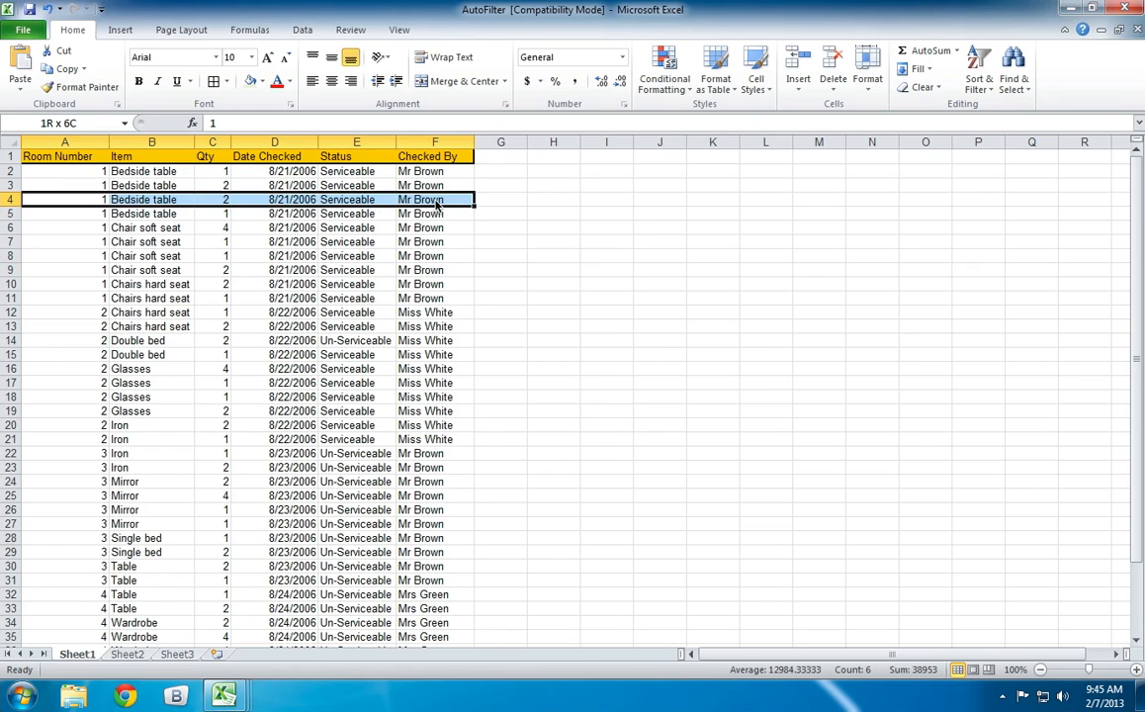
left_click(75, 230)
left_click_drag(75, 230, 435, 230)
left_click(141, 174)
left_click_drag(141, 174, 139, 469)
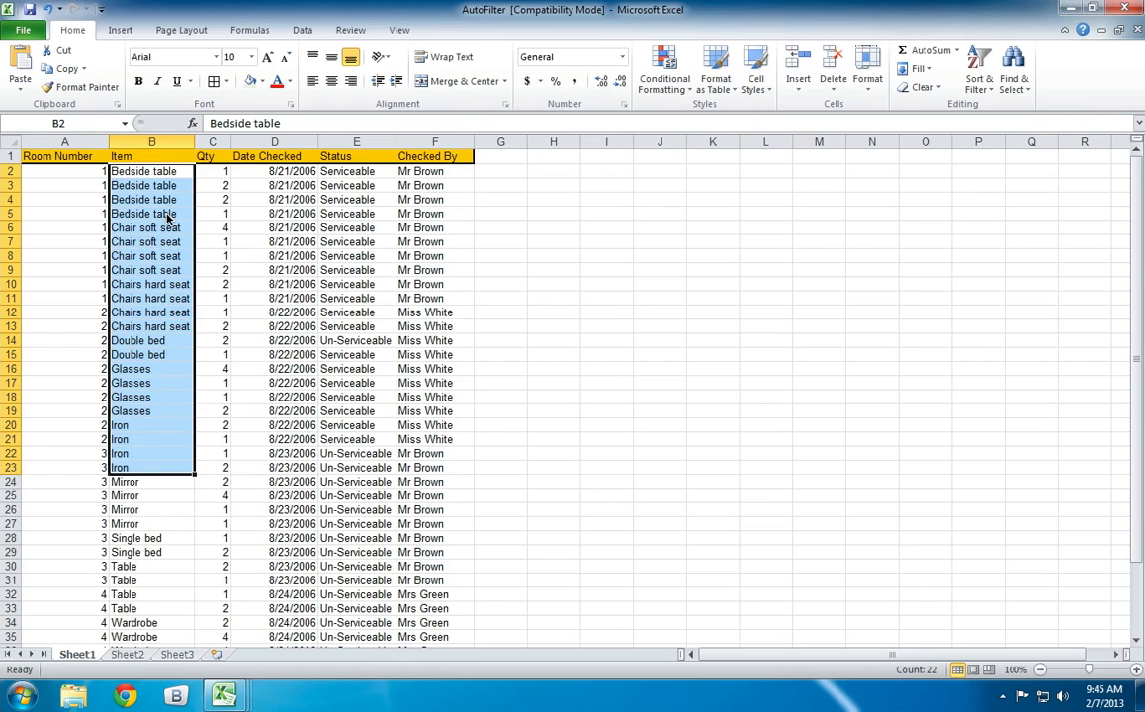
Go through the cells of rows 4 and 2 to compare each item with its room number, quantity, date, status and checker.
left_click(51, 170)
left_click(212, 196)
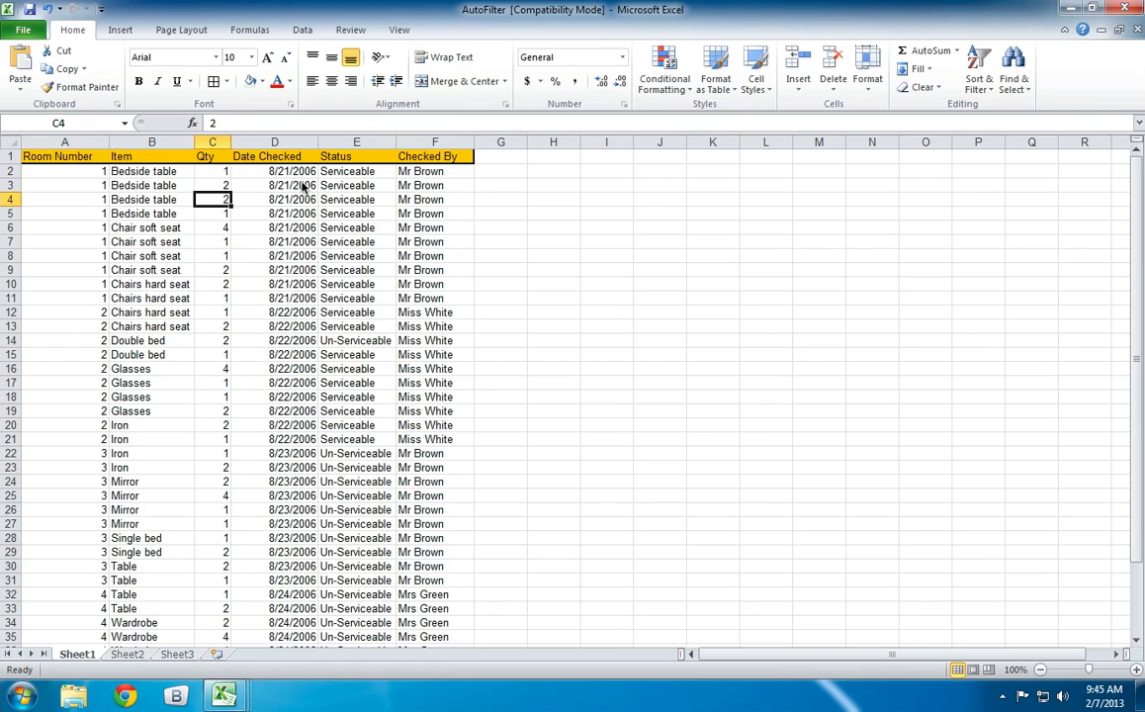
key("Right")
key("Right")
key("Right")
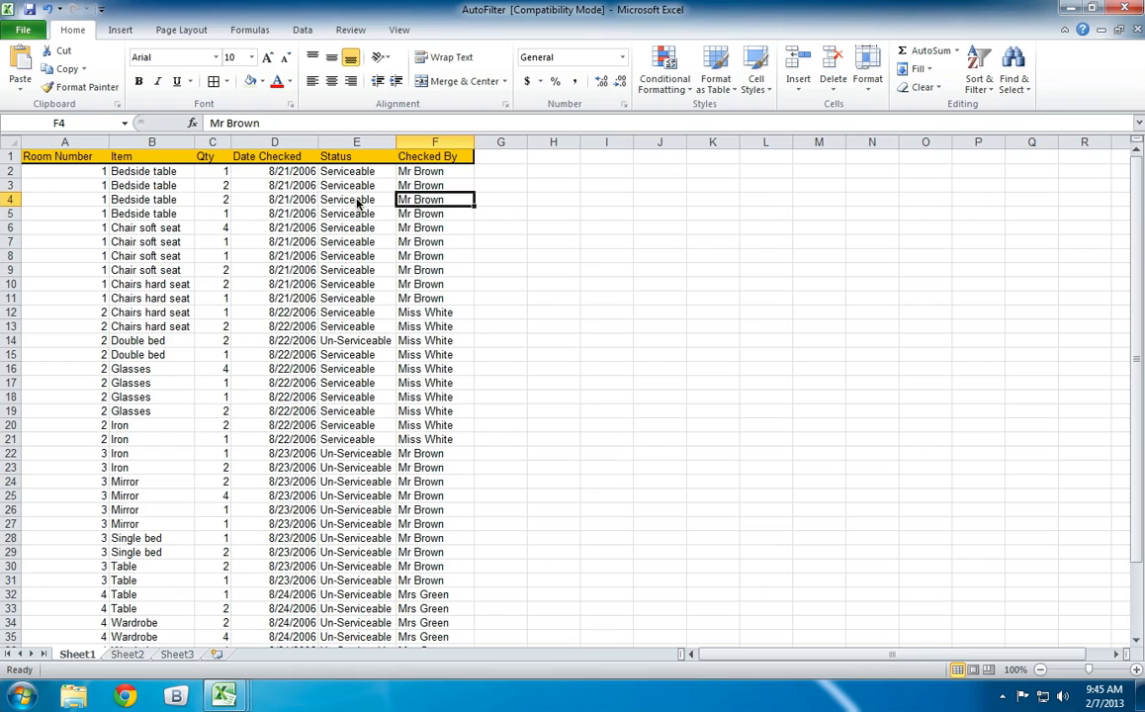
key("Left")
key("Left")
key("Left")
key("Left")
key("Left")
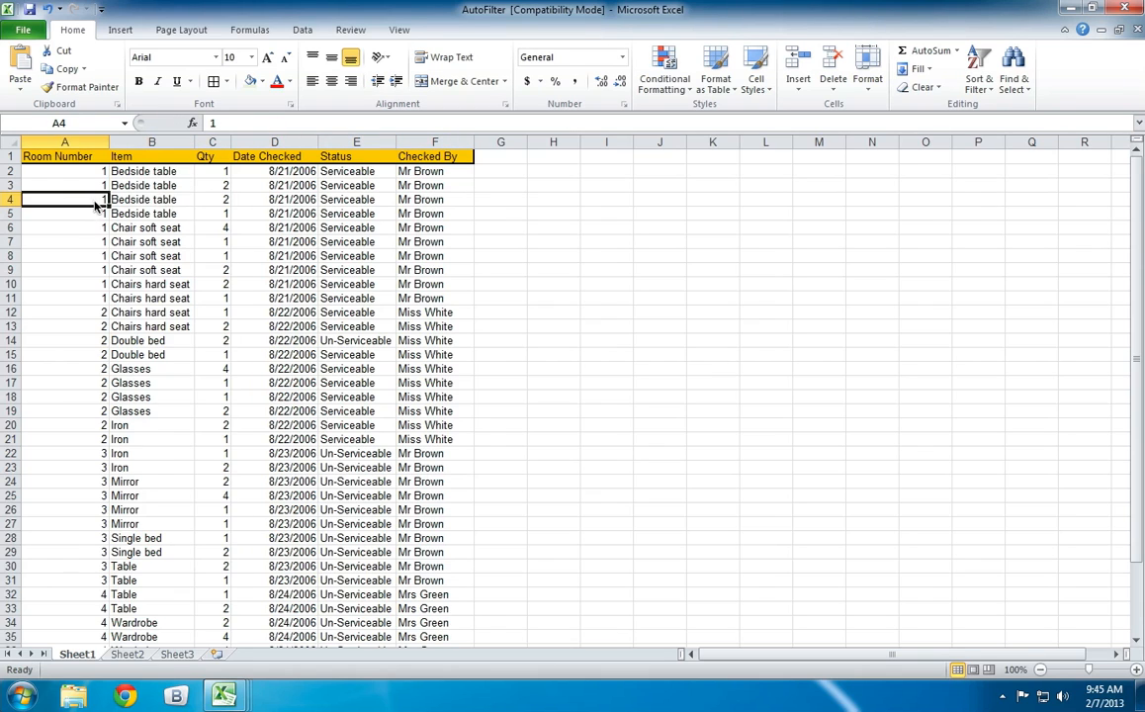
key("Right")
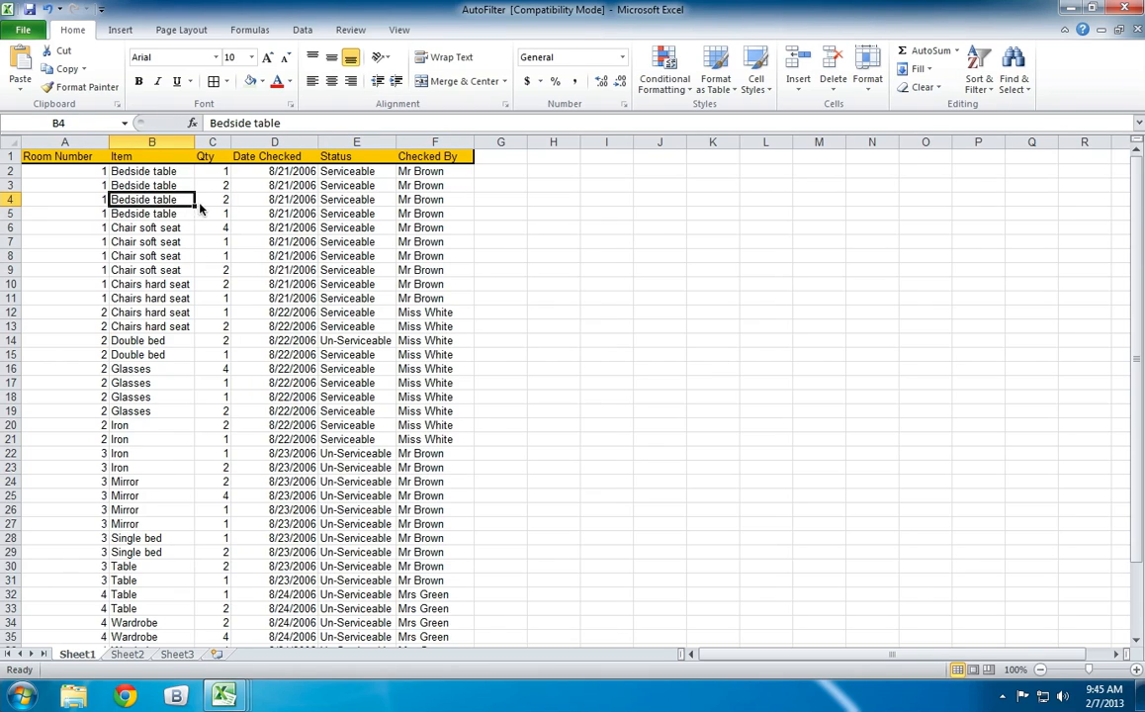
left_click(164, 174)
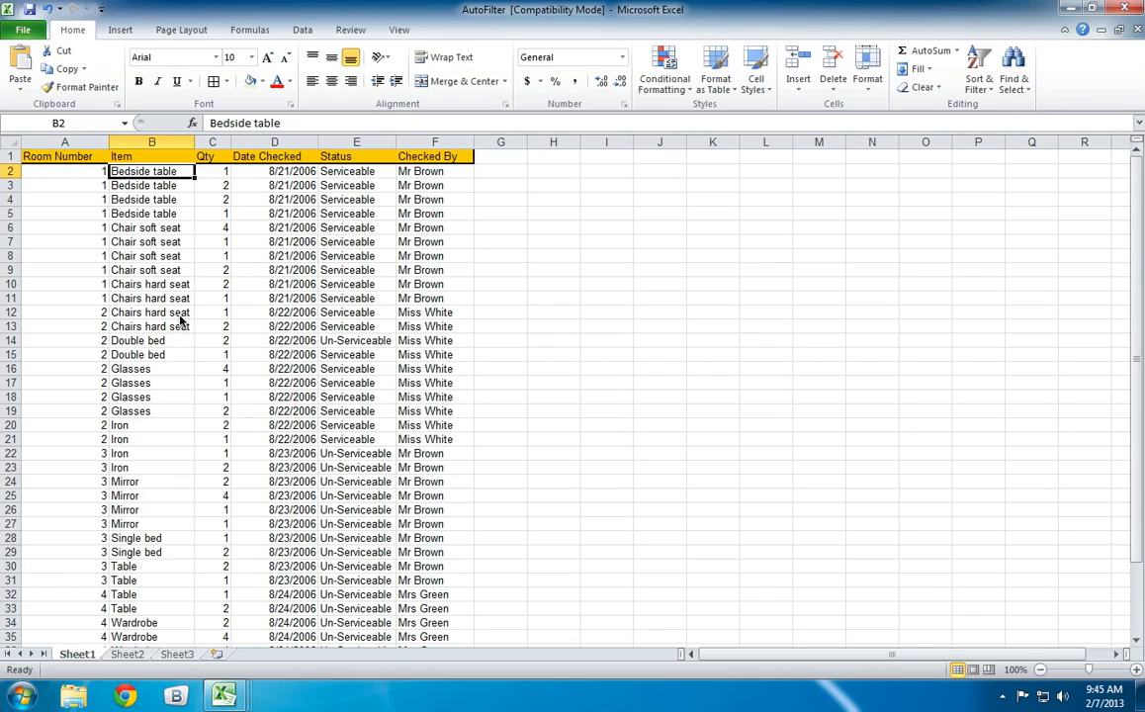
left_click(77, 172)
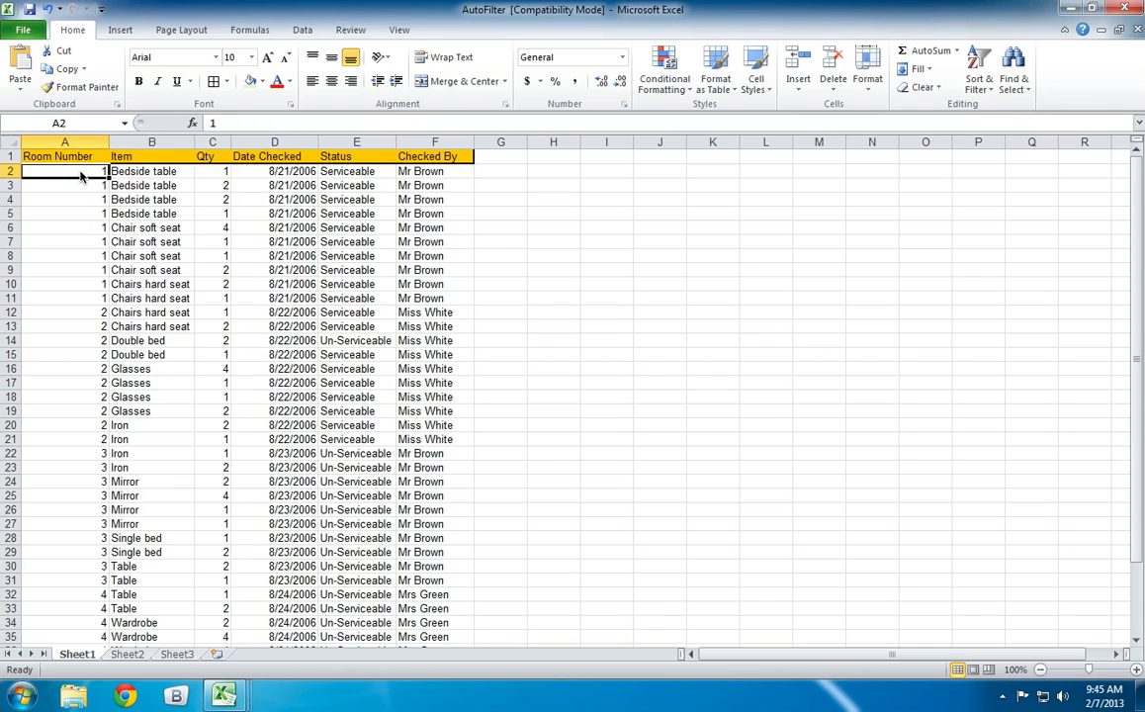
left_click(207, 170)
left_click(259, 170)
left_click(346, 172)
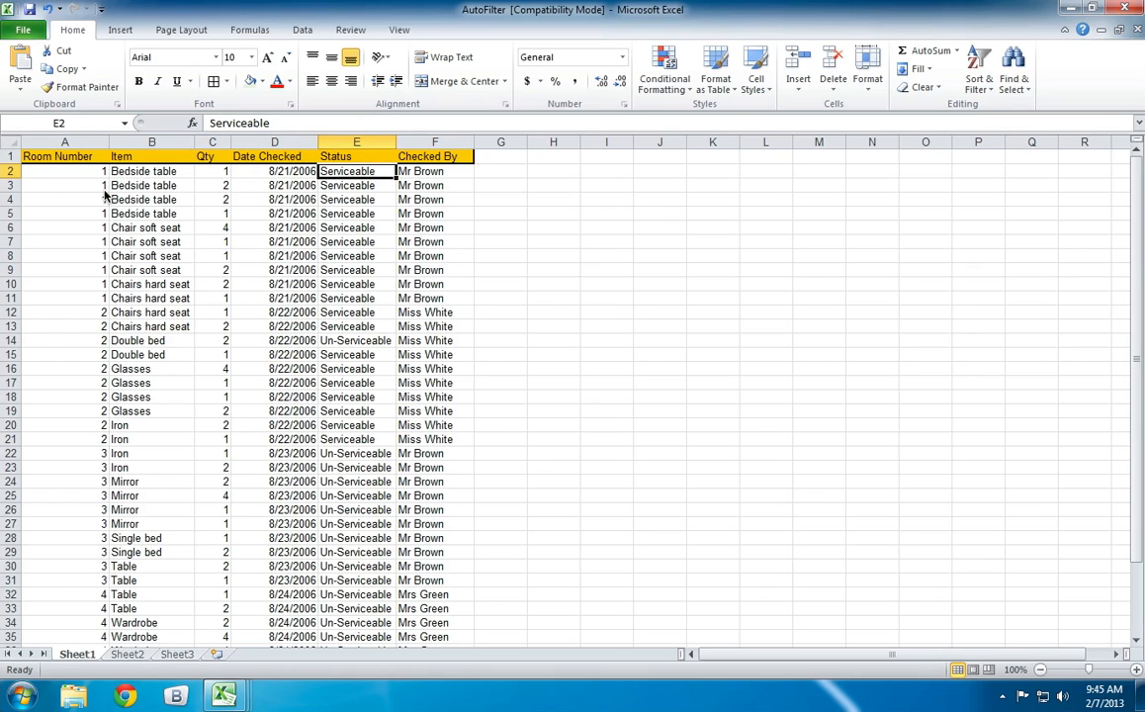
key("Left")
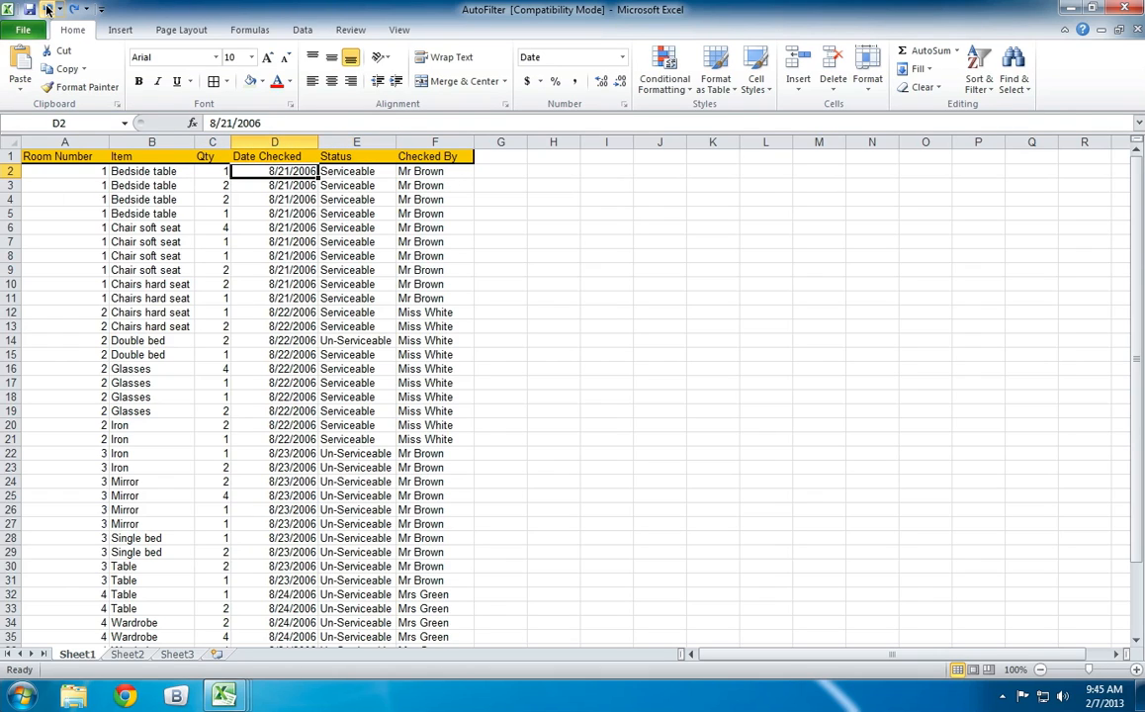
Undo the sort that was applied only to the Item column.
left_click(46, 9)
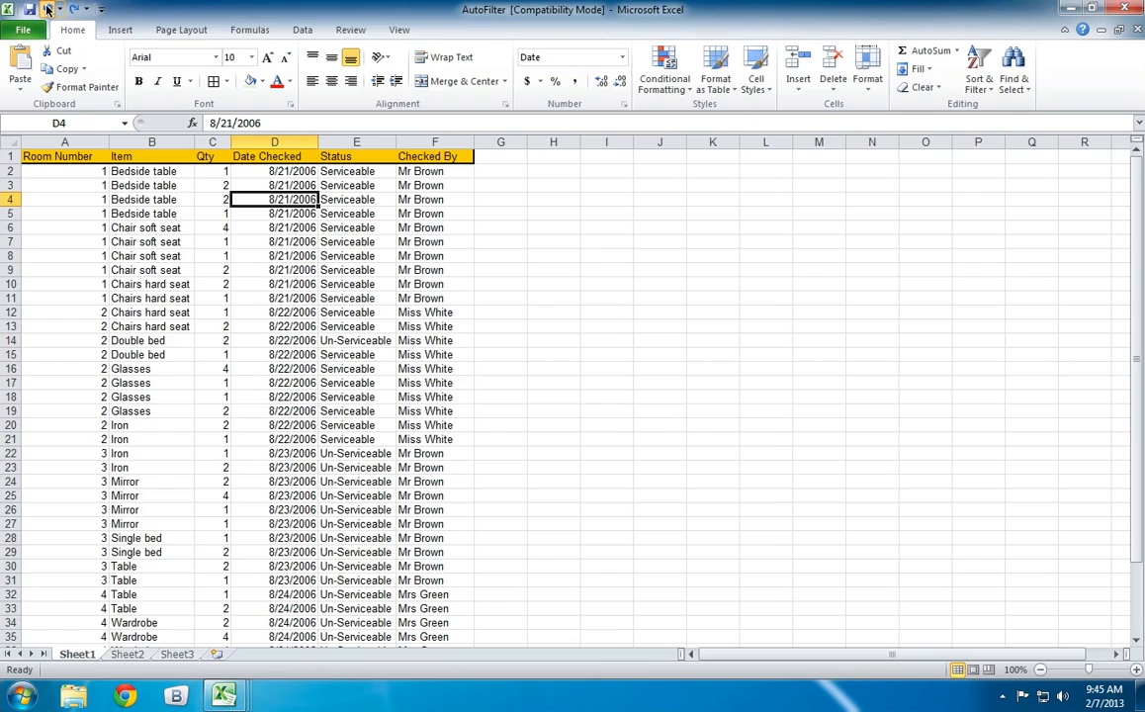
left_click(322, 224)
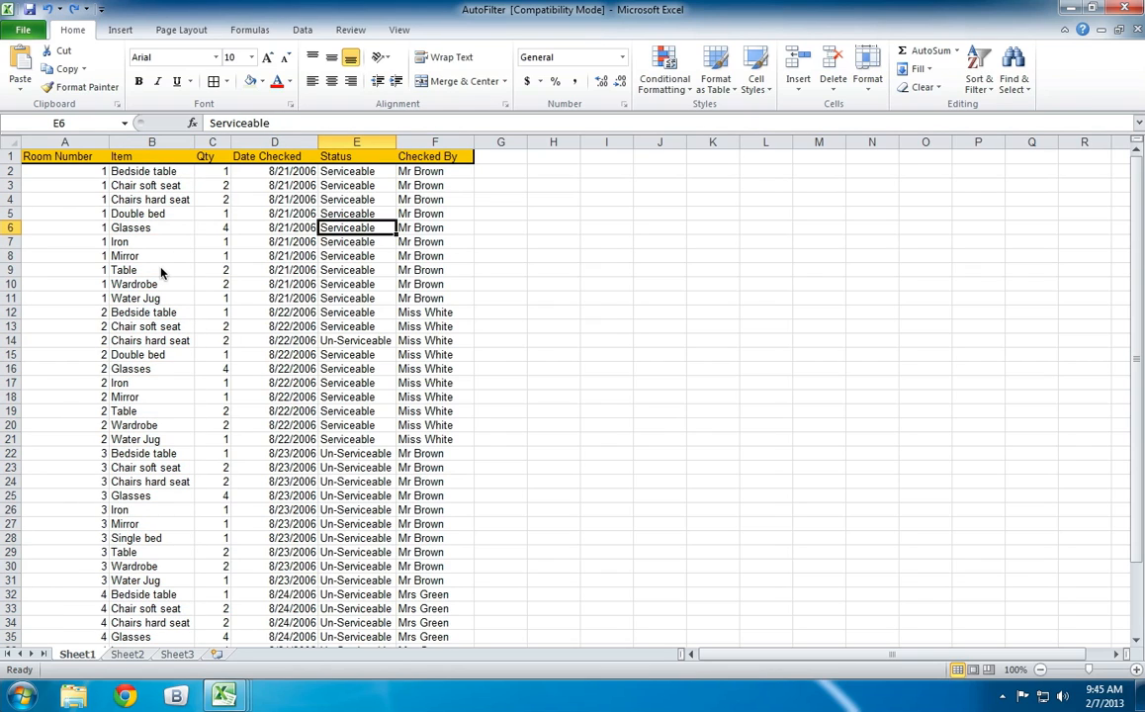
Fill the room 1 Glasses record (A6:F6) with red to mark it.
left_click(88, 233)
left_click_drag(88, 232, 402, 226)
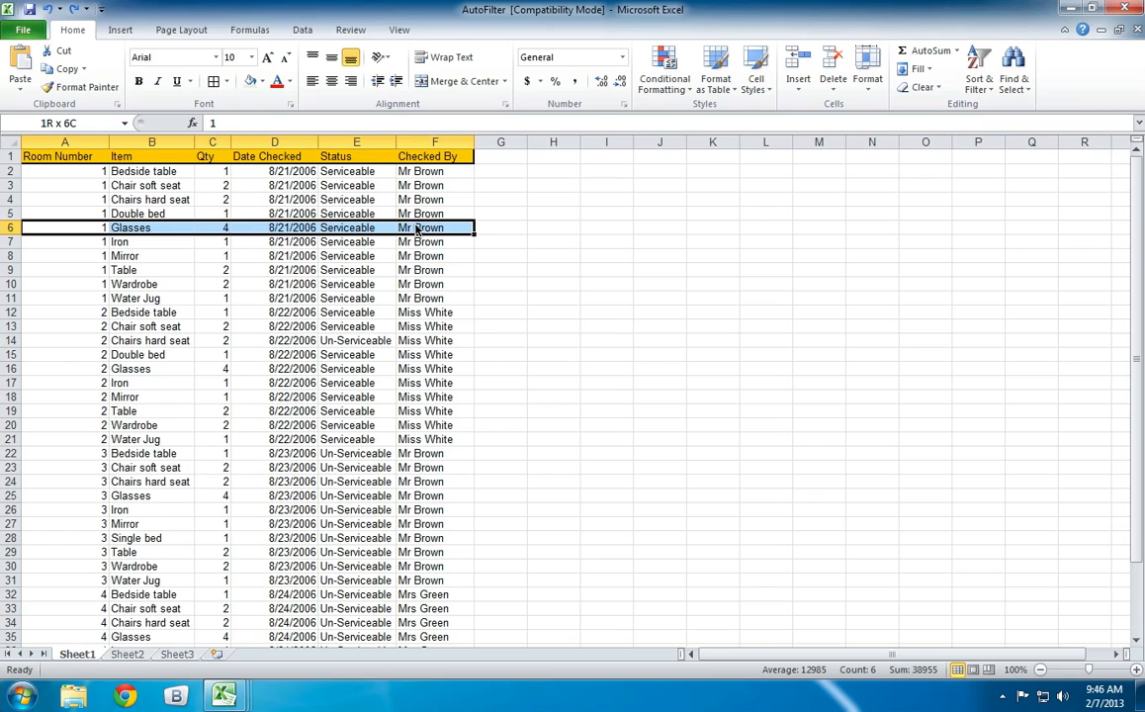
left_click(262, 81)
left_click(262, 202)
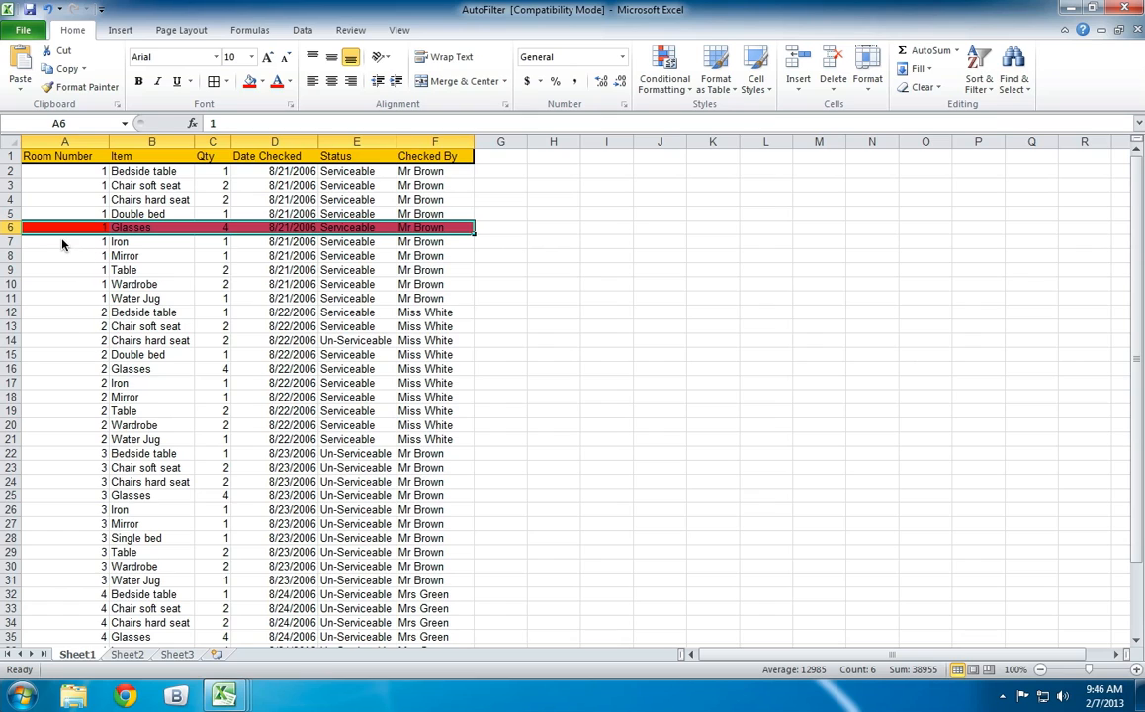
left_click(548, 284)
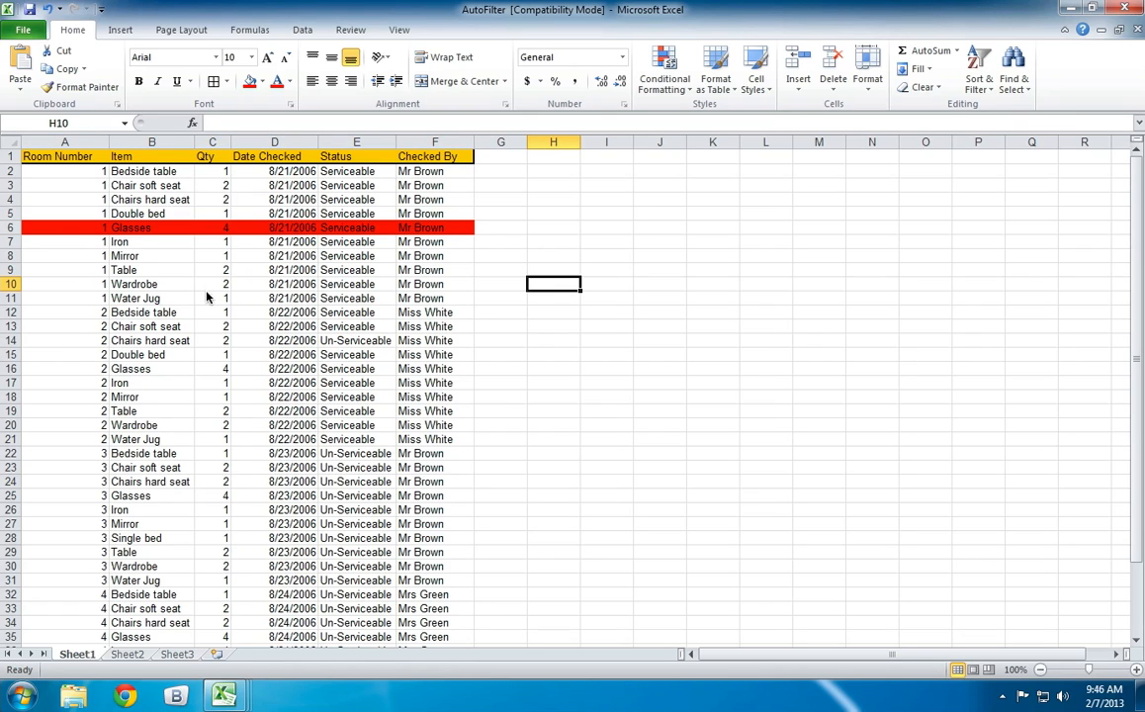
Sort the list by Item from A to Z with the selection expanded, and check the red Glasses record and the item order.
left_click(166, 146)
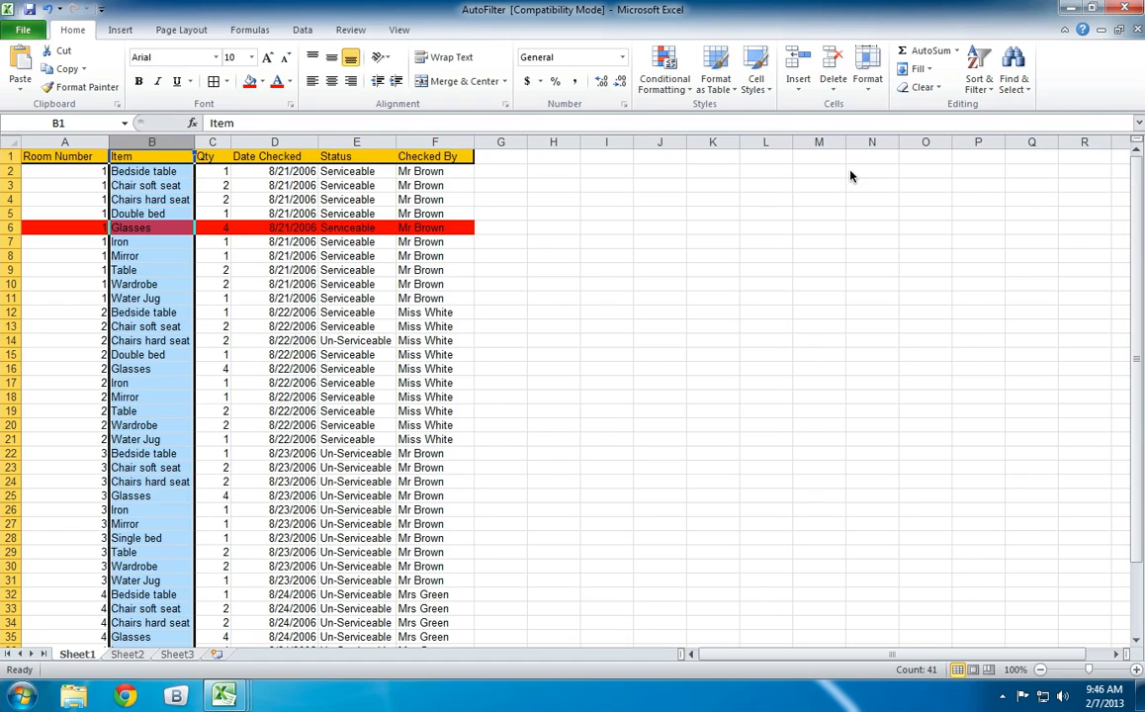
left_click(977, 87)
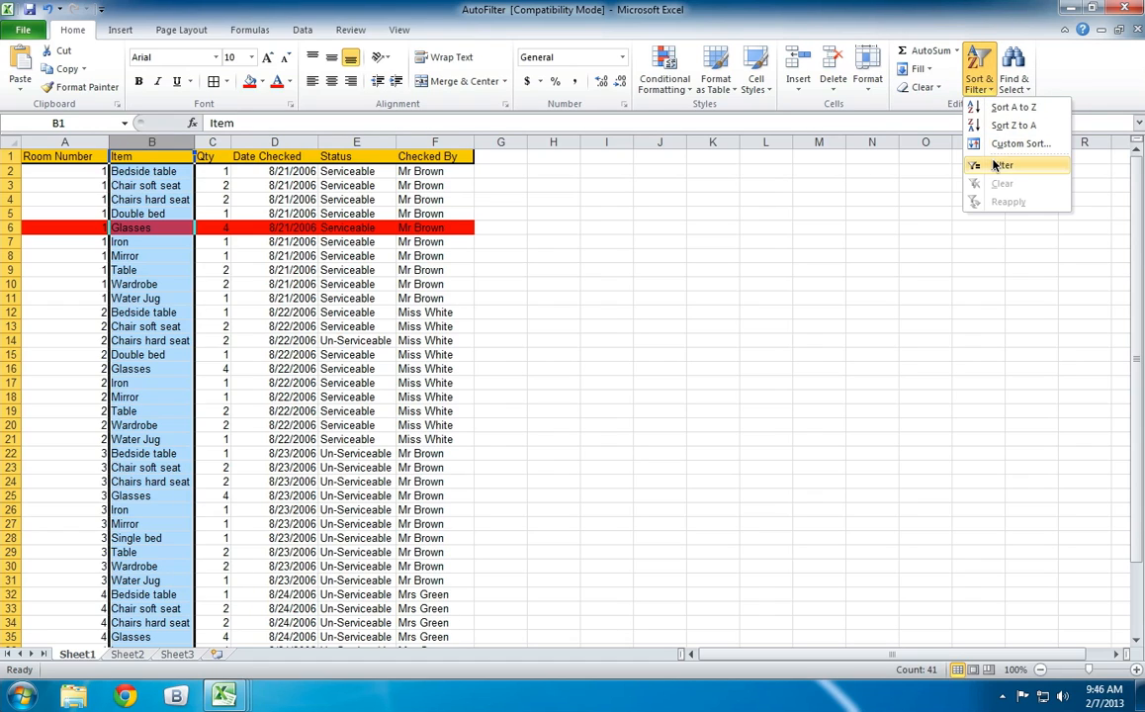
left_click(1012, 106)
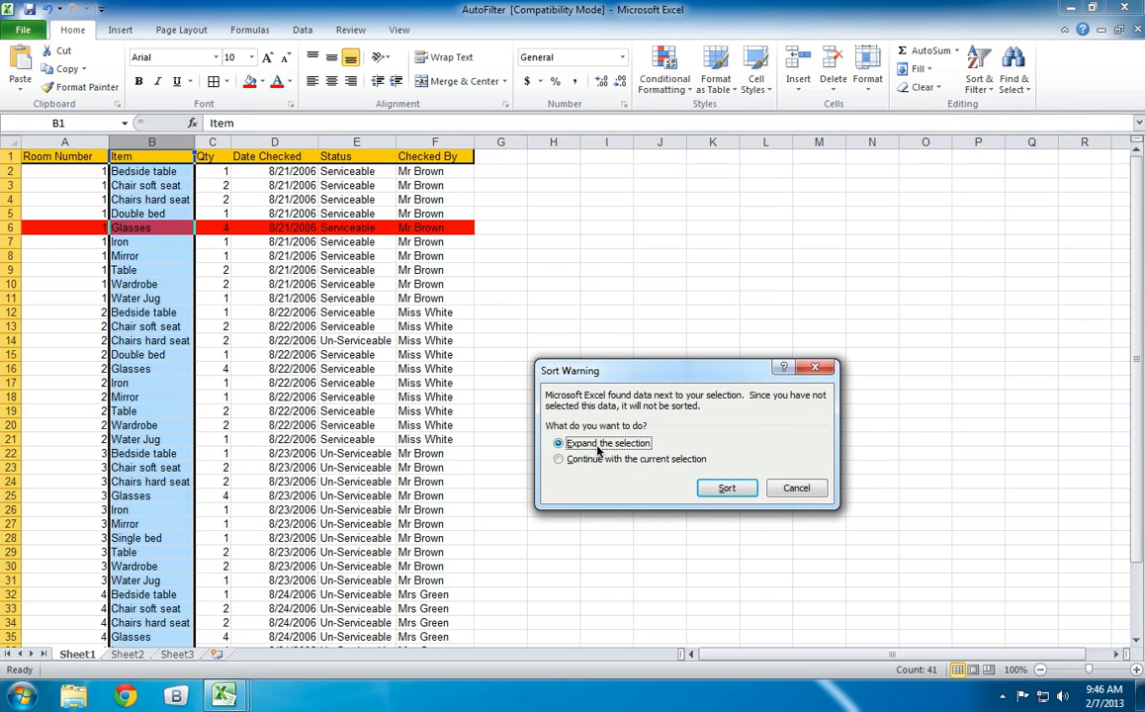
left_click(732, 489)
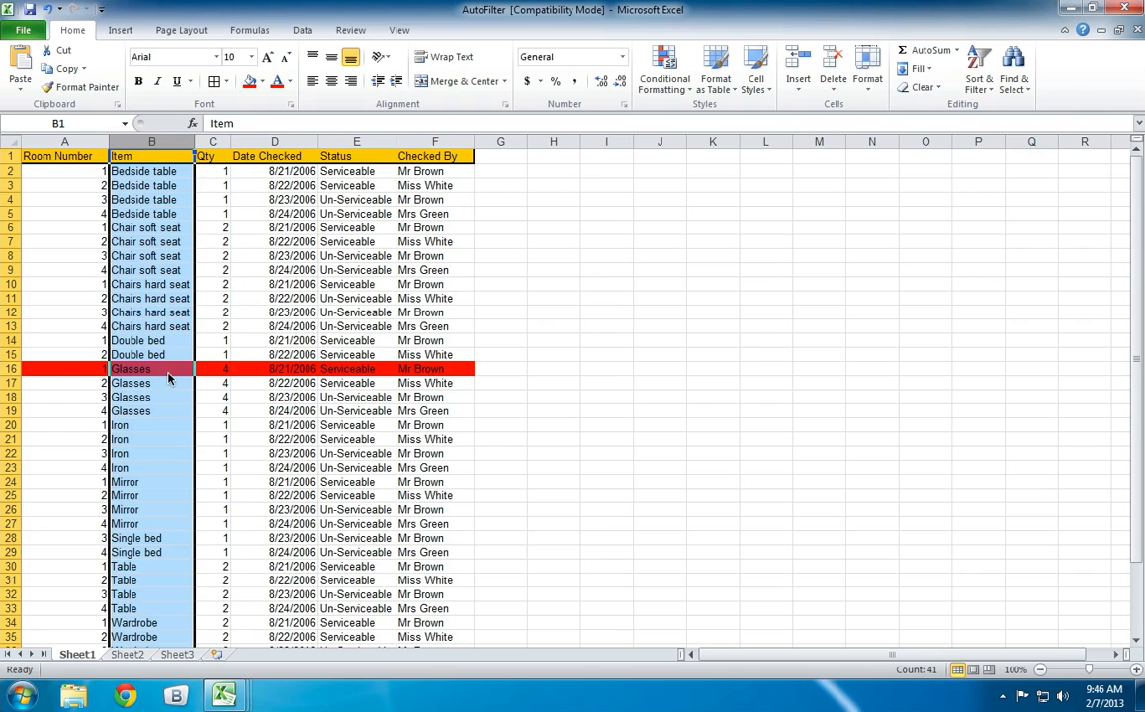
left_click_drag(83, 374, 447, 372)
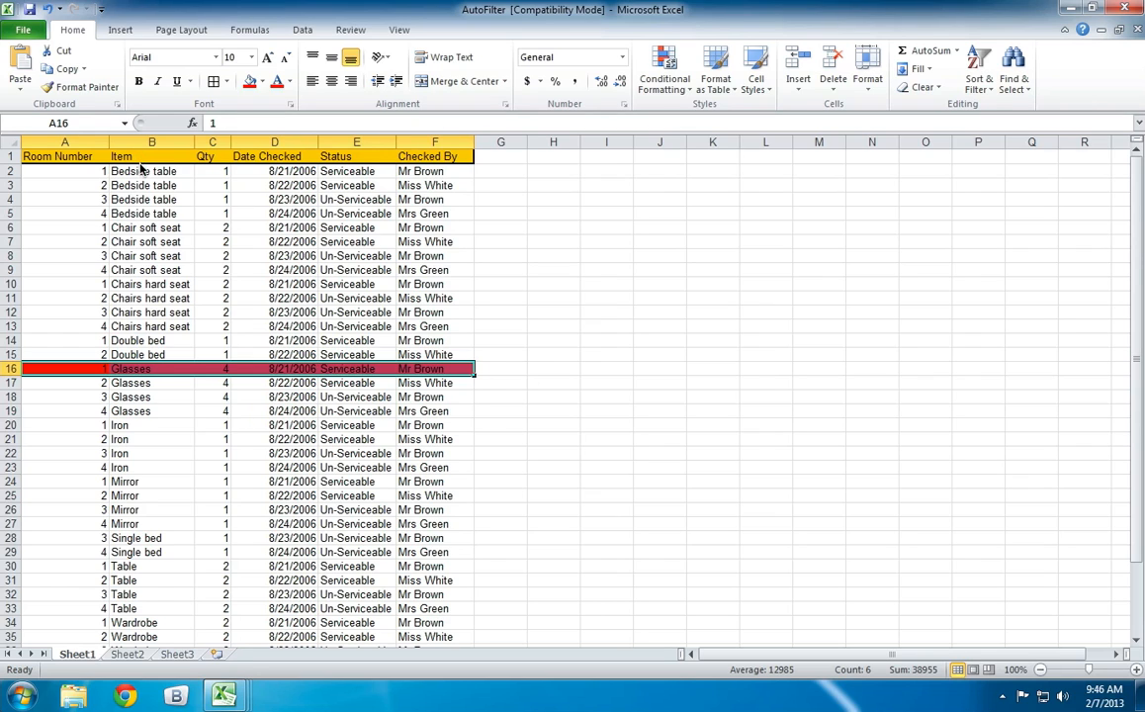
left_click_drag(130, 171, 127, 485)
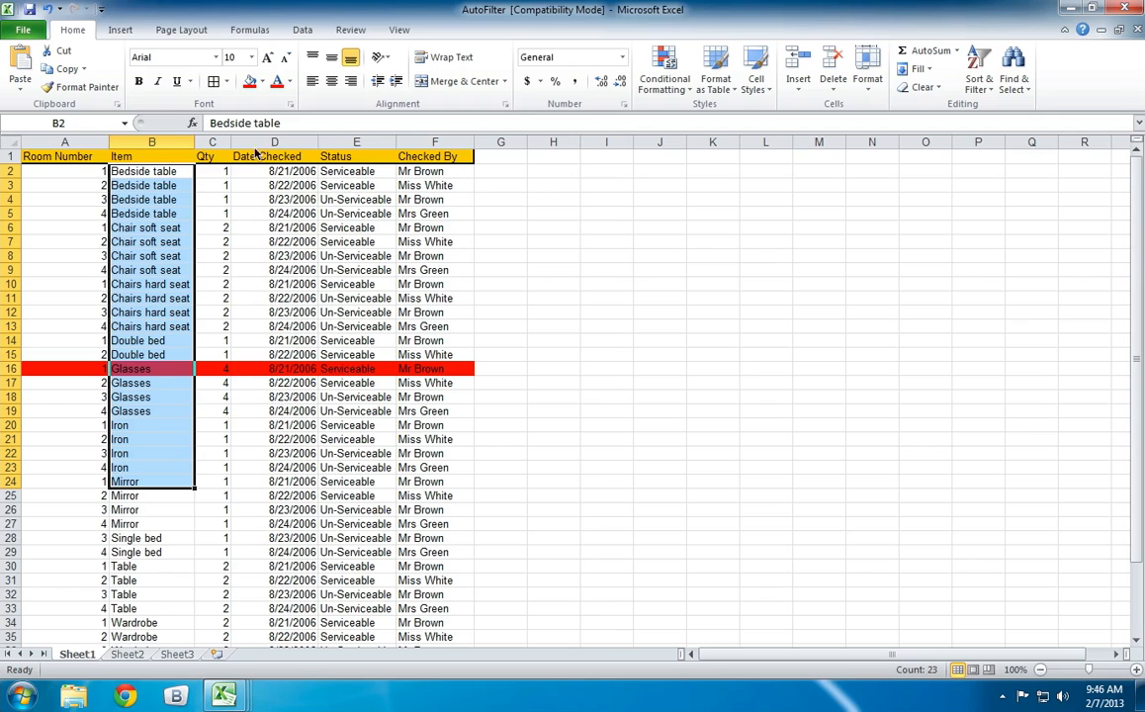
Check the sorted Item column and the full records in rows 16 and 11, and undo the expanded sort by Item.
left_click(173, 241)
left_click_drag(153, 170, 170, 401)
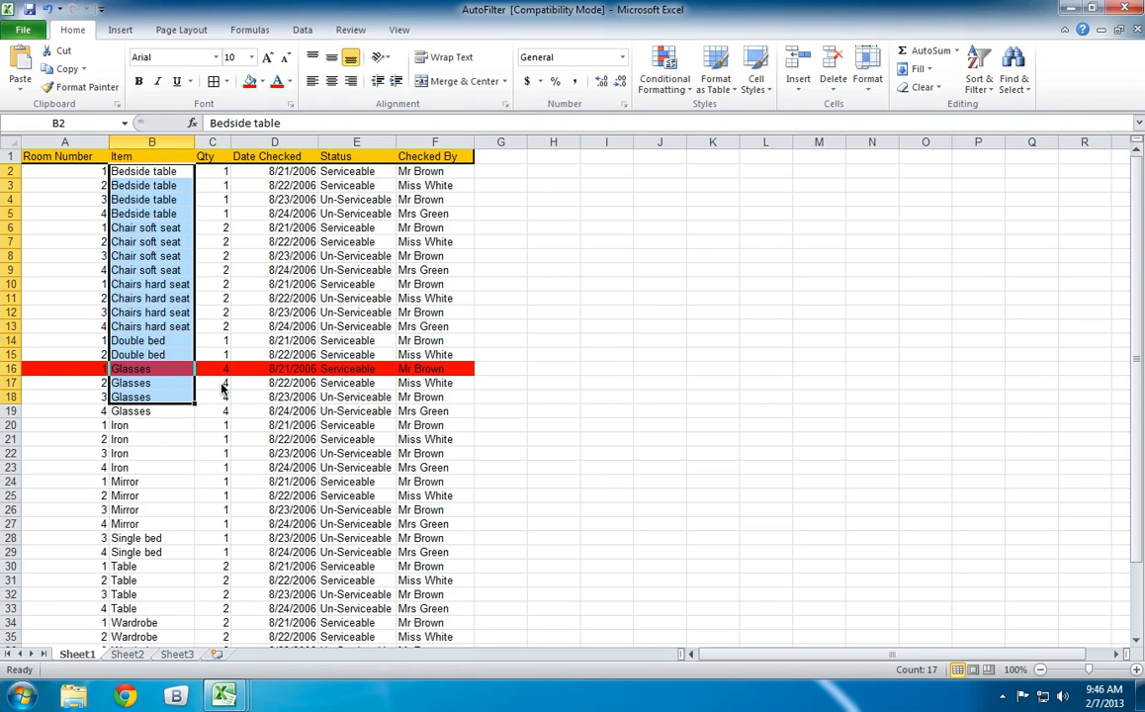
left_click(118, 437)
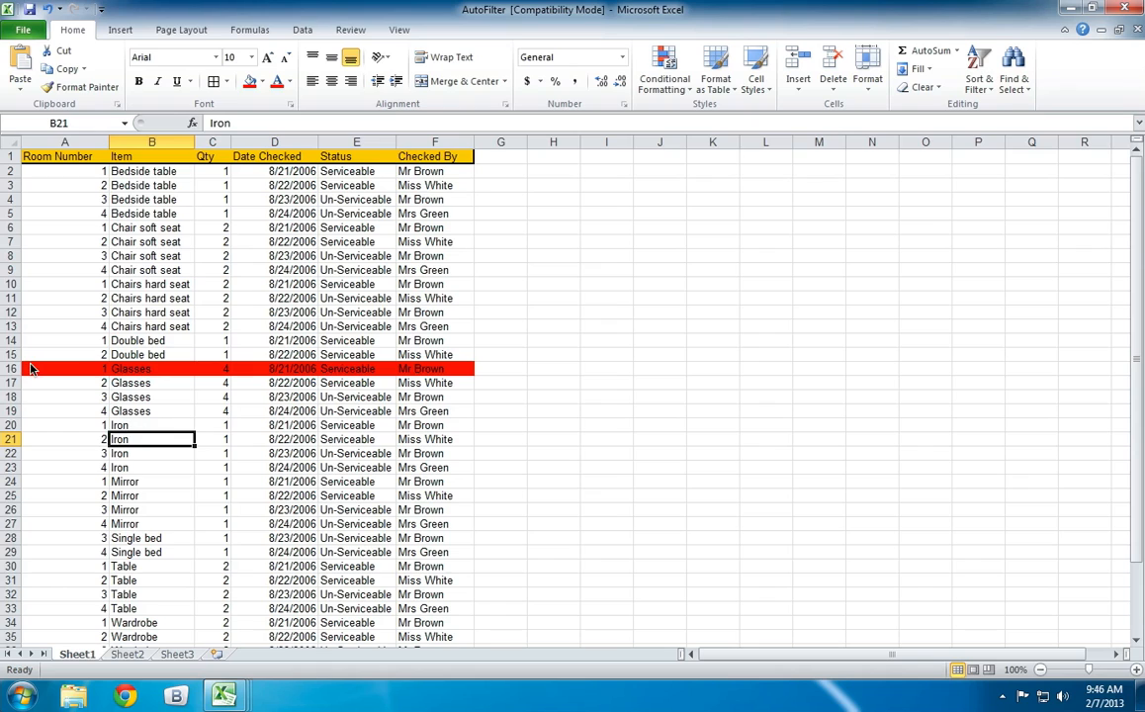
left_click_drag(30, 368, 435, 370)
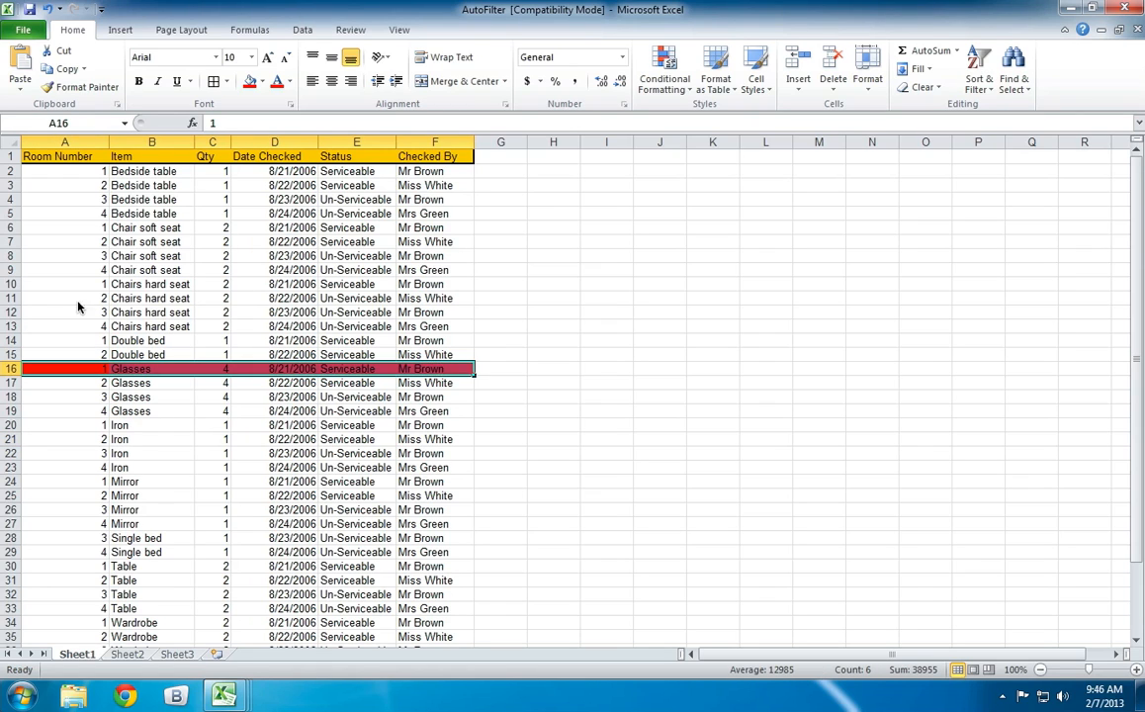
left_click_drag(79, 300, 416, 304)
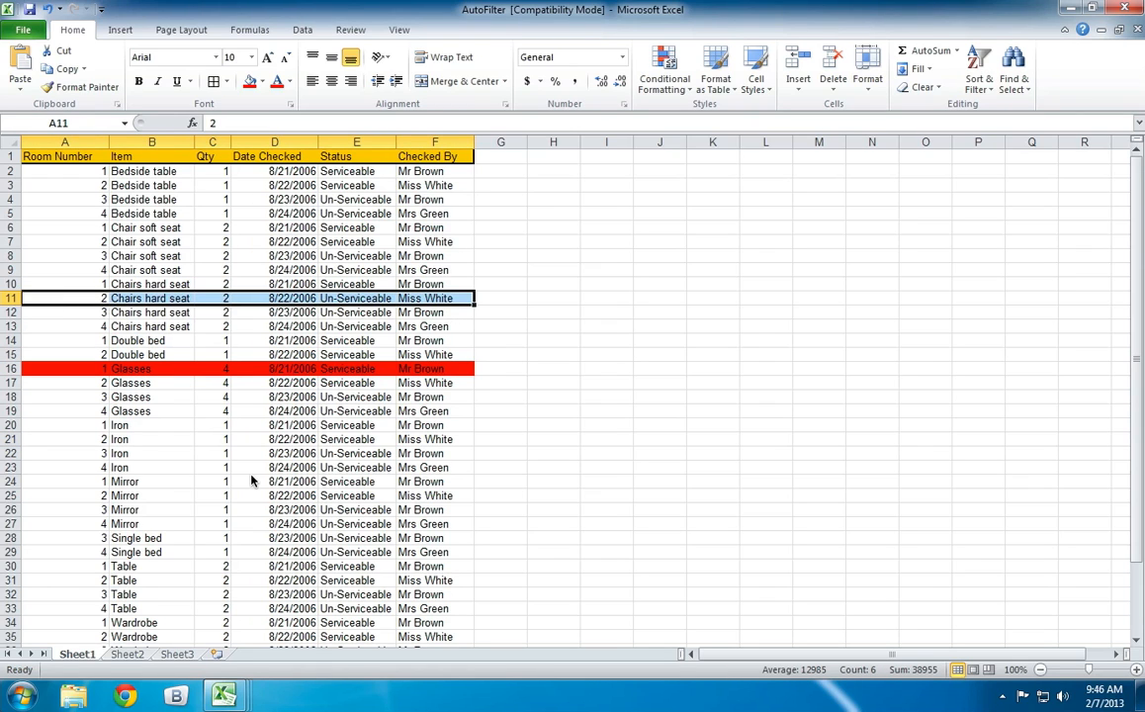
key("ctrl+z")
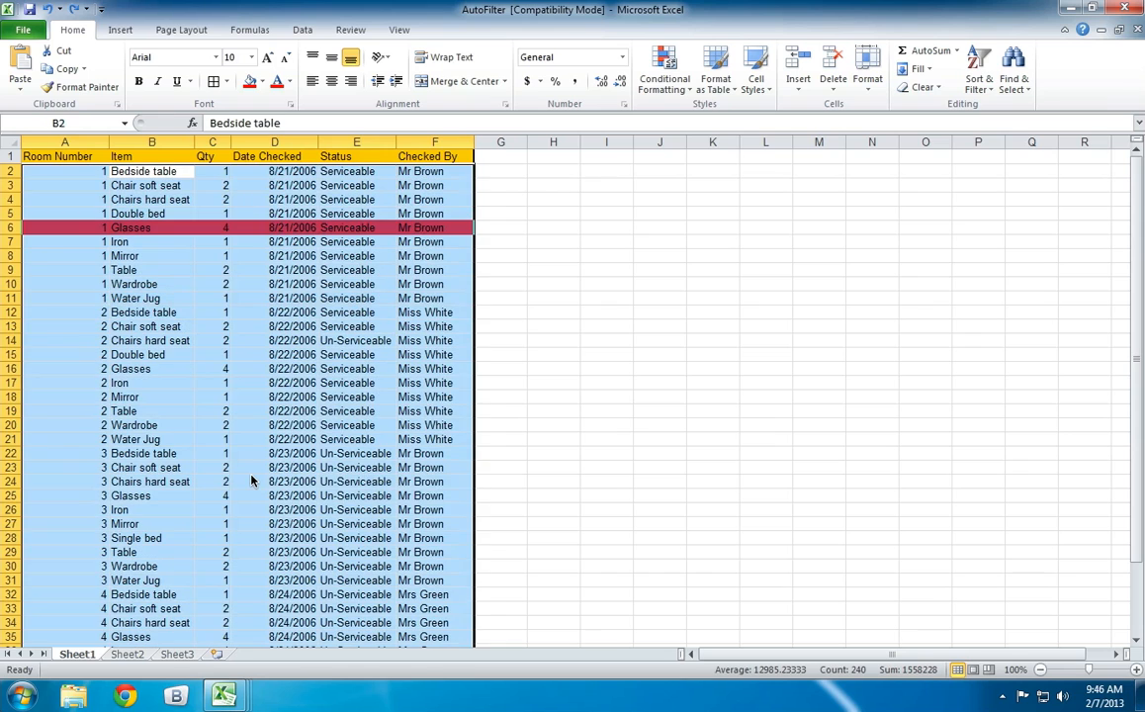
left_click(554, 402)
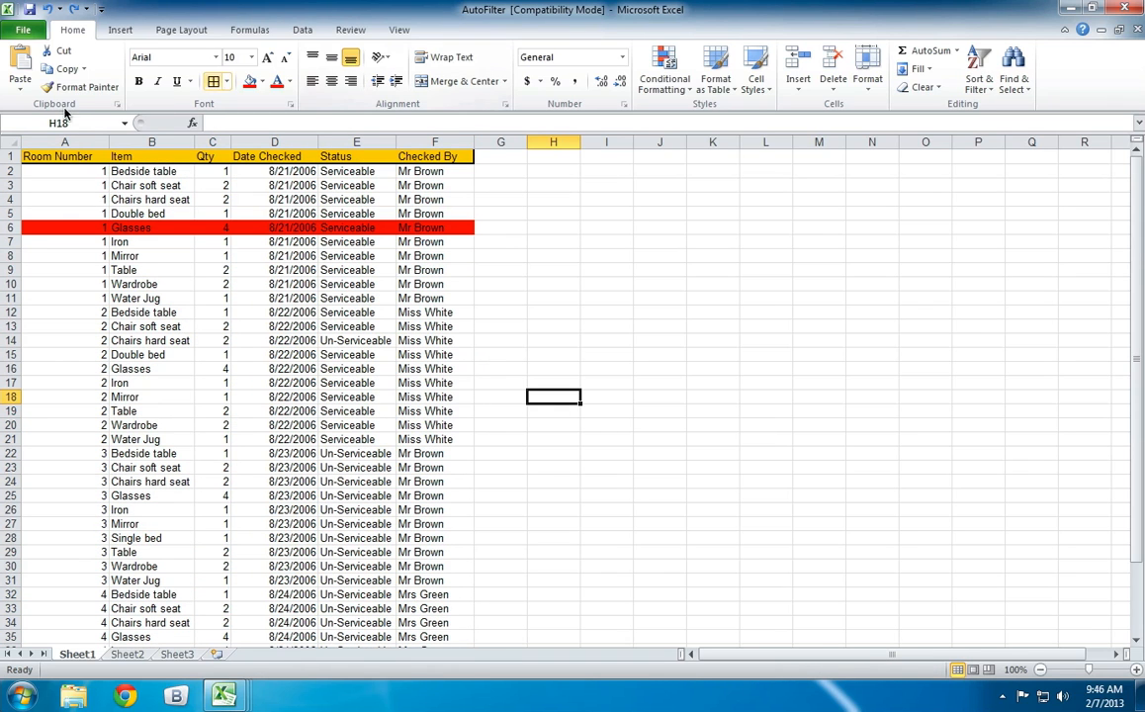
Sort only the Item column from A to Z, continuing with the current selection instead of expanding it.
left_click(174, 145)
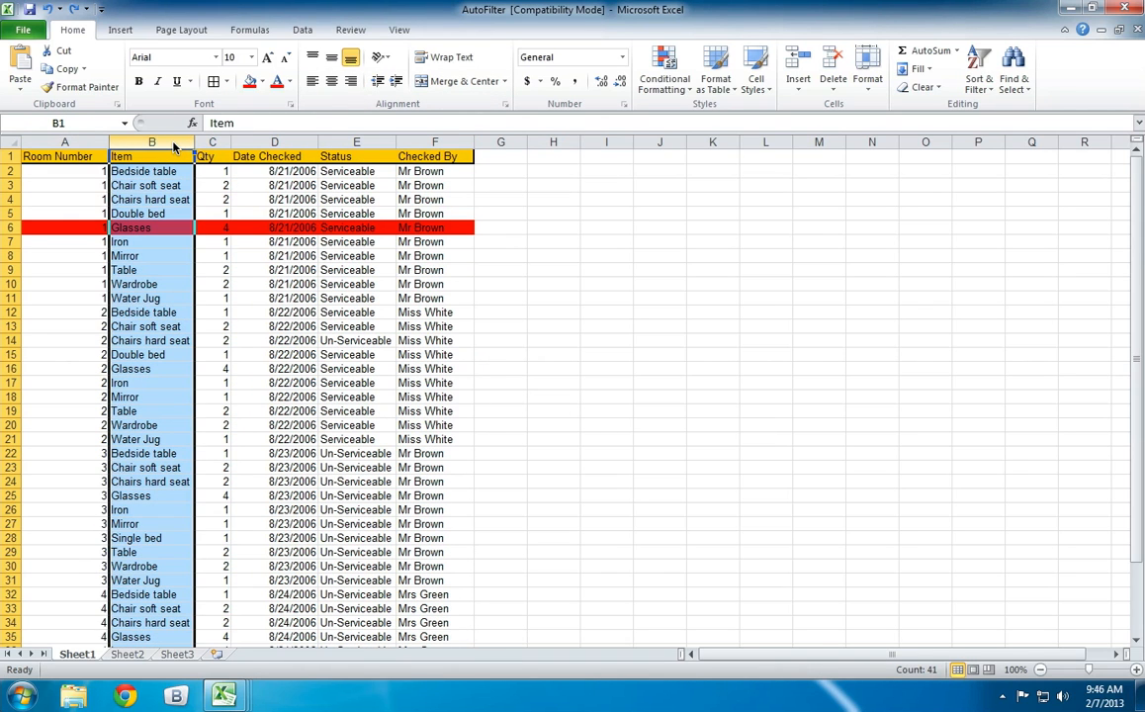
left_click(975, 84)
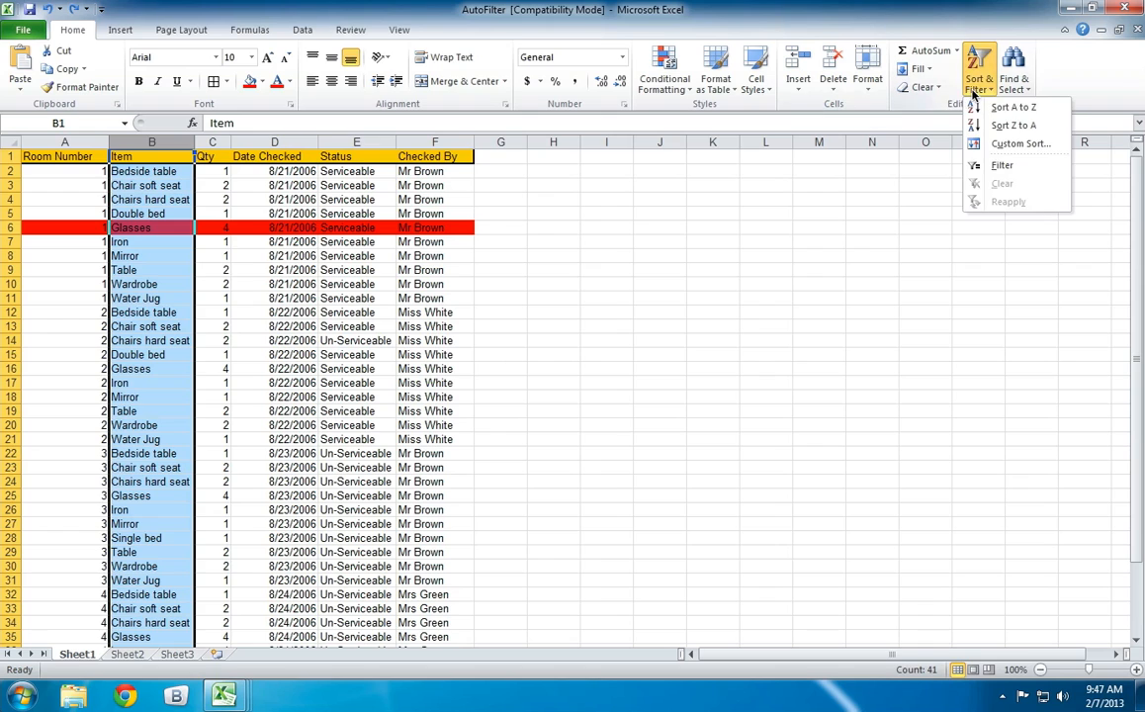
left_click(1013, 124)
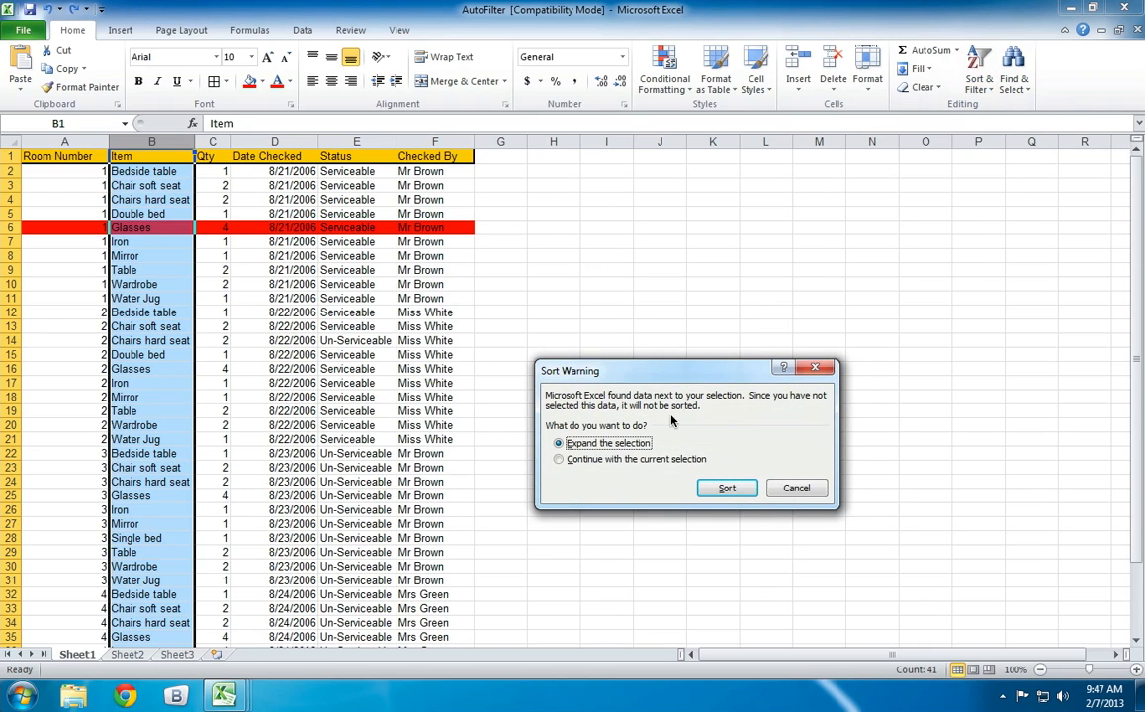
left_click(558, 459)
left_click(728, 487)
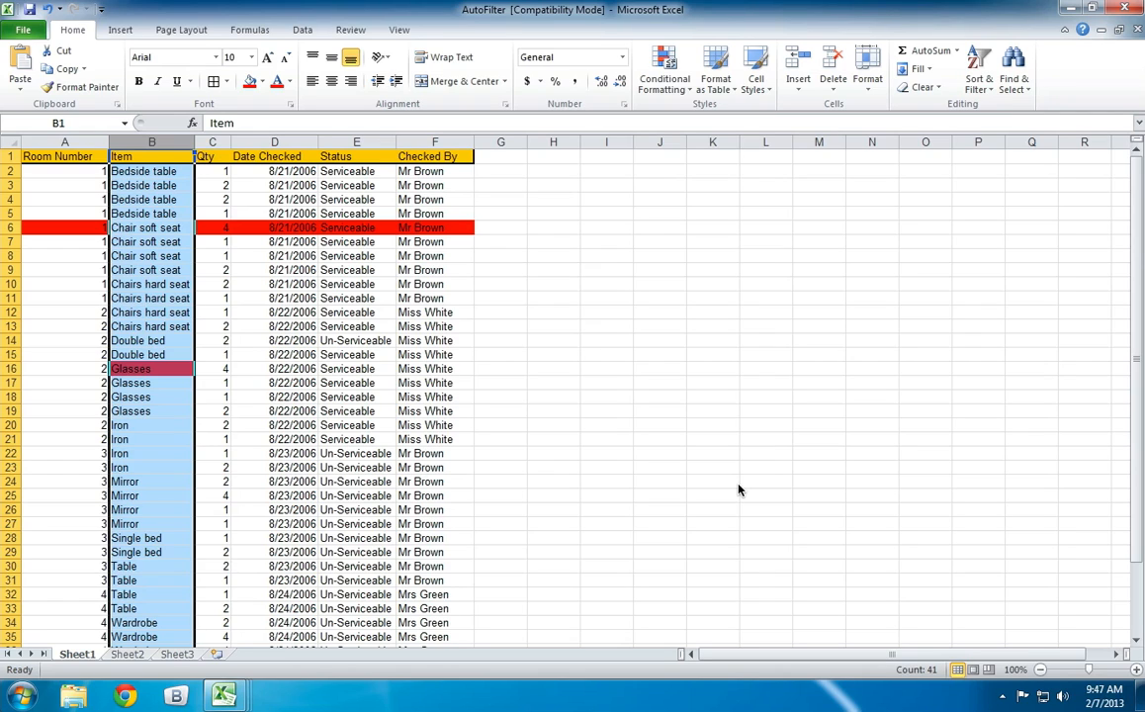
left_click(499, 396)
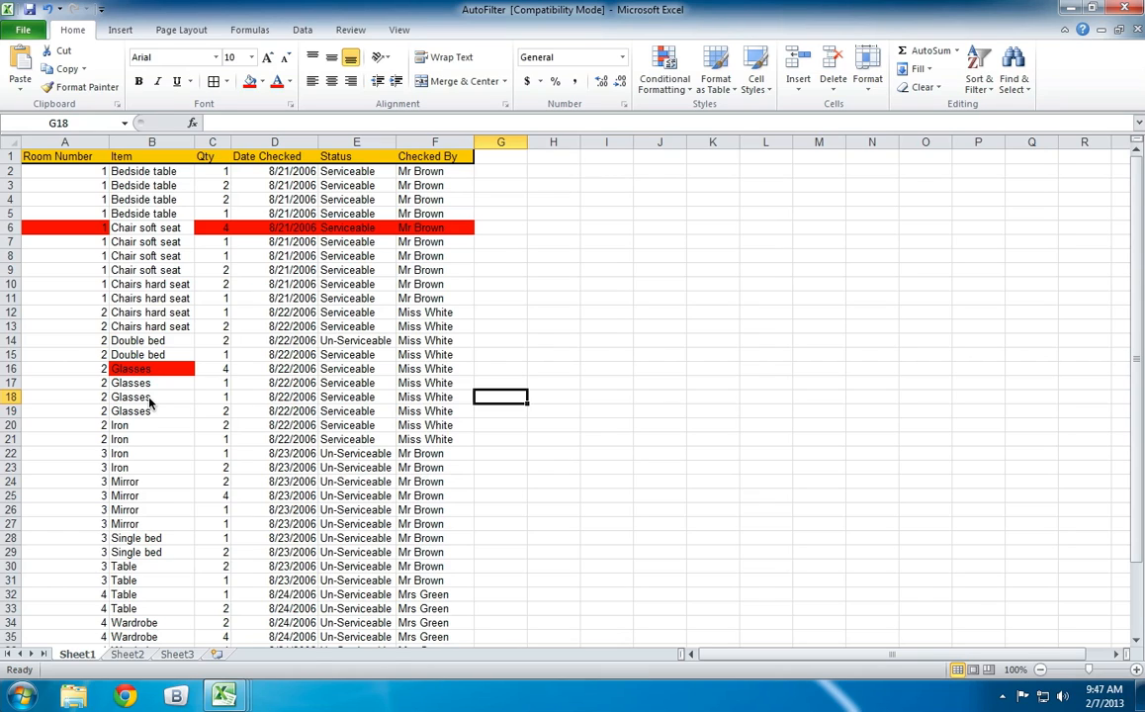
Compare the item in row 3 with its room number, and the red cells of row 6 with the red Glasses cell in row 16.
left_click(65, 186)
left_click(142, 185)
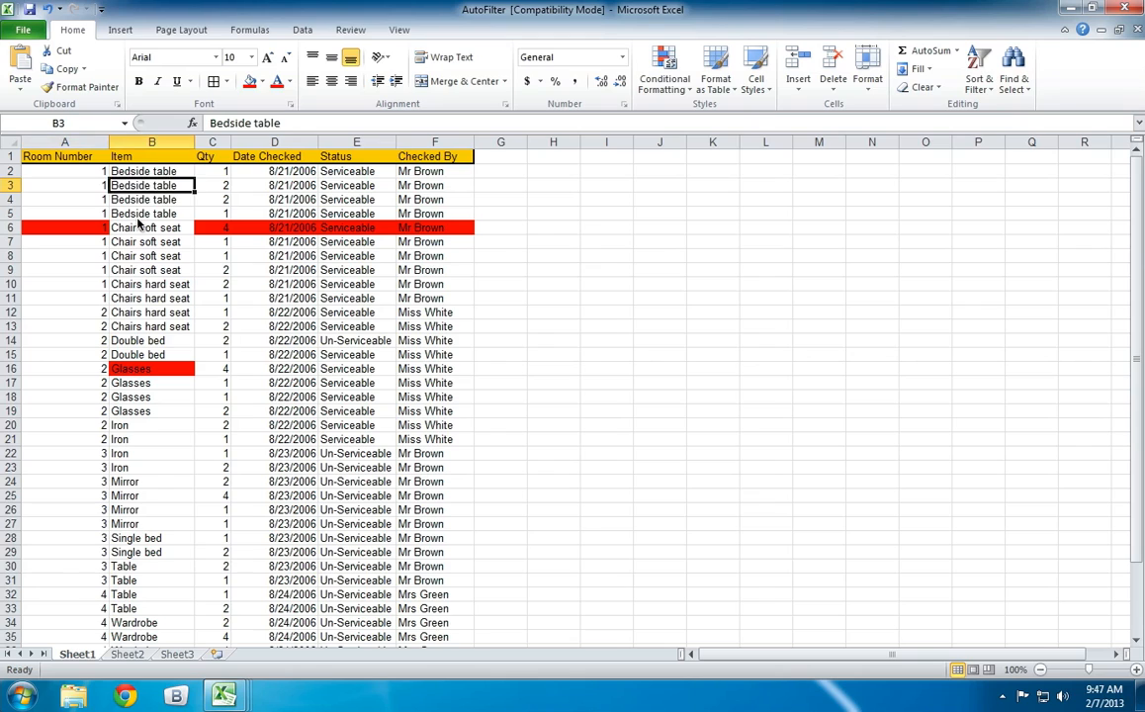
left_click(83, 233)
left_click(138, 368)
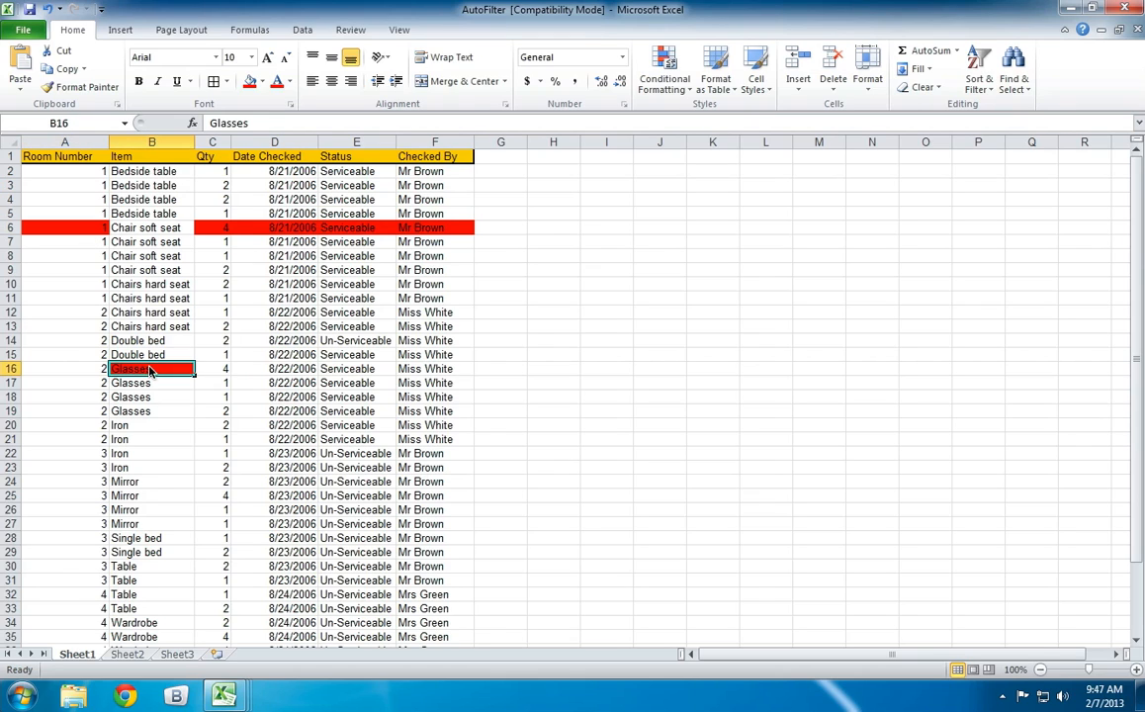
left_click(222, 230)
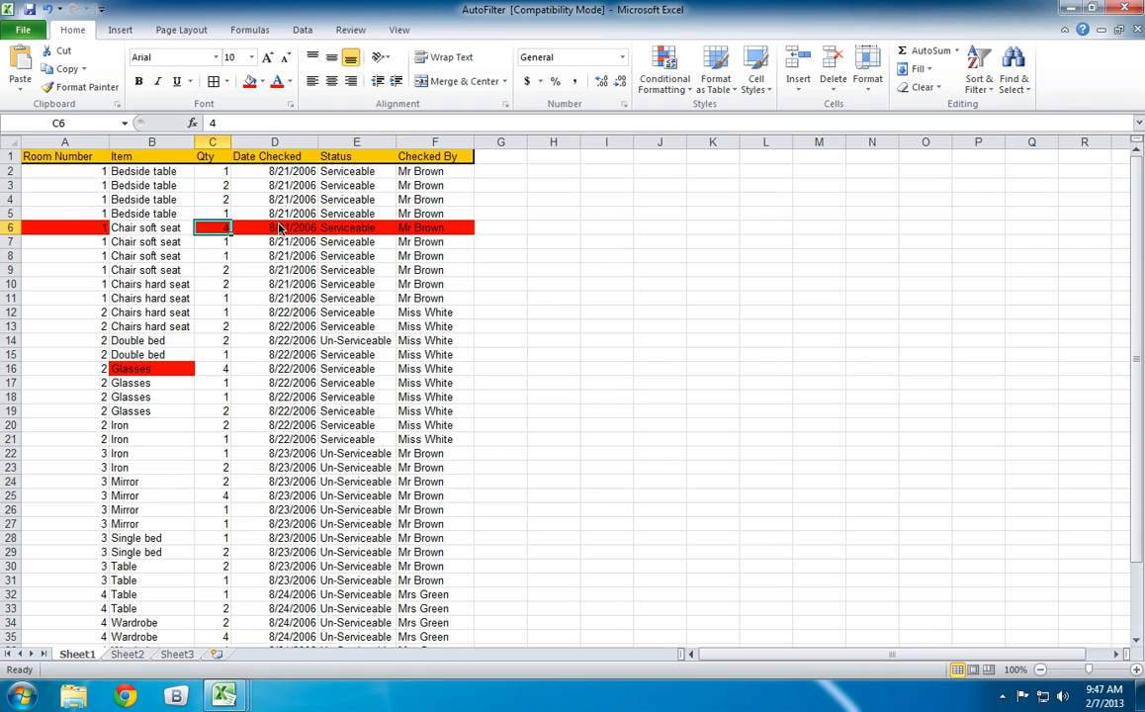
left_click(280, 229)
left_click(351, 228)
left_click(426, 229)
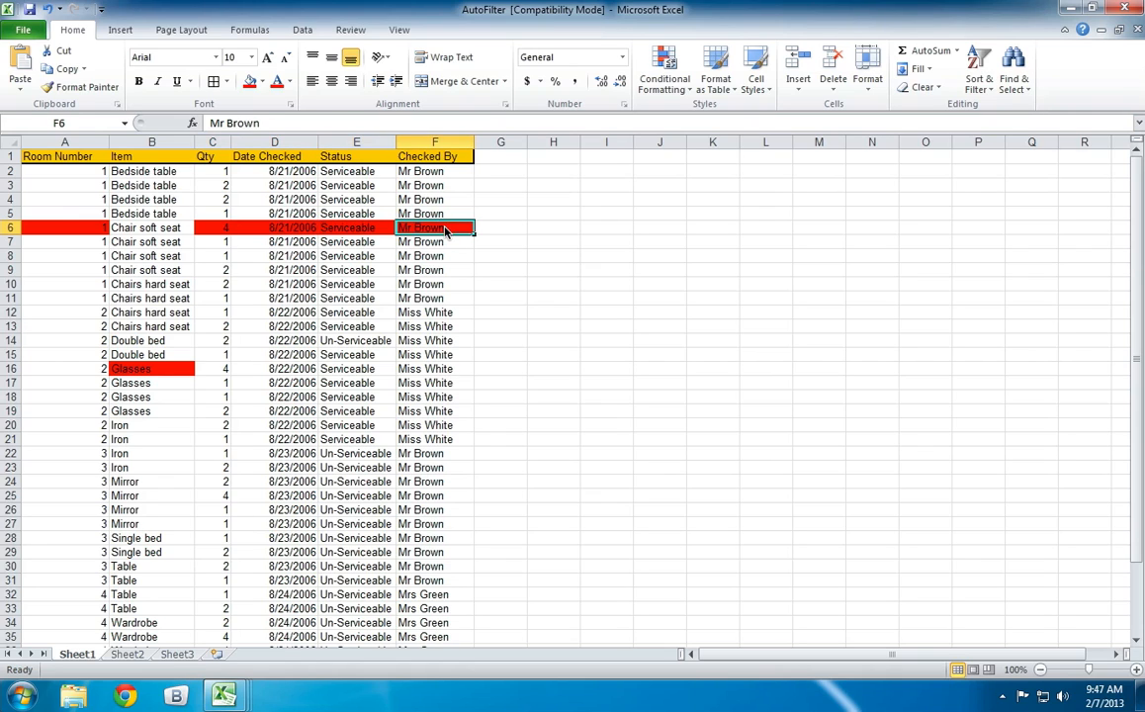
left_click_drag(84, 228, 469, 234)
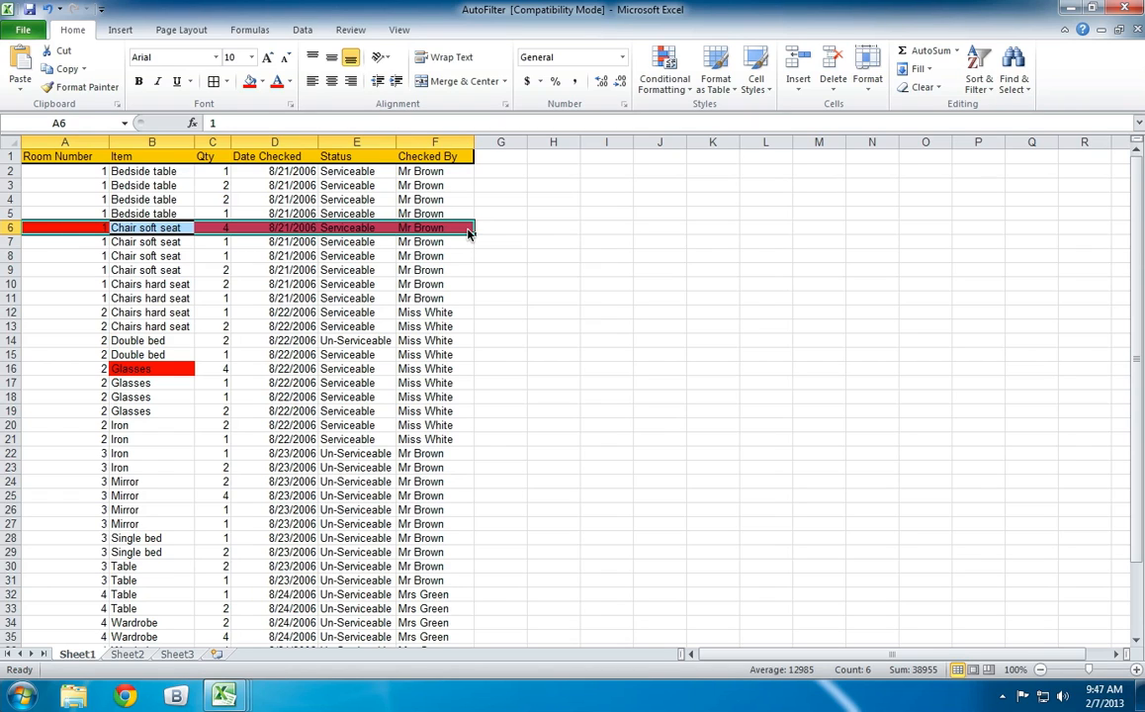
Undo the sort limited to the Item column and remove the red fill from the room 1 Glasses record (A6:F6).
key("ctrl+z")
left_click(356, 311)
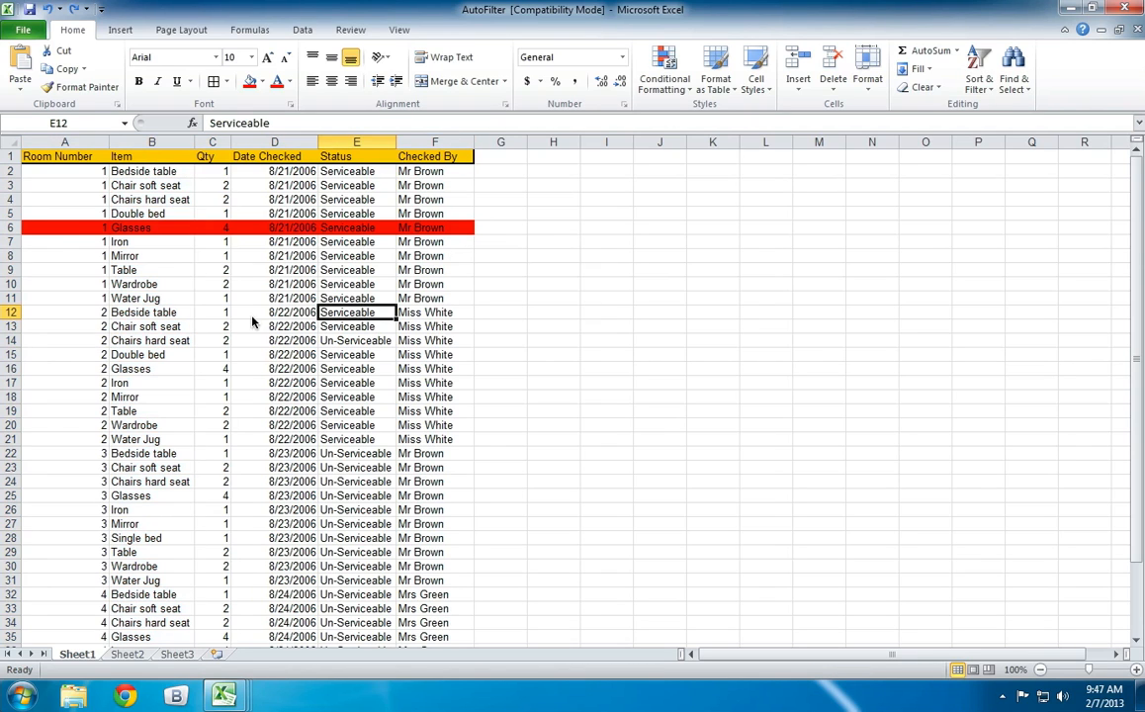
left_click_drag(84, 228, 432, 227)
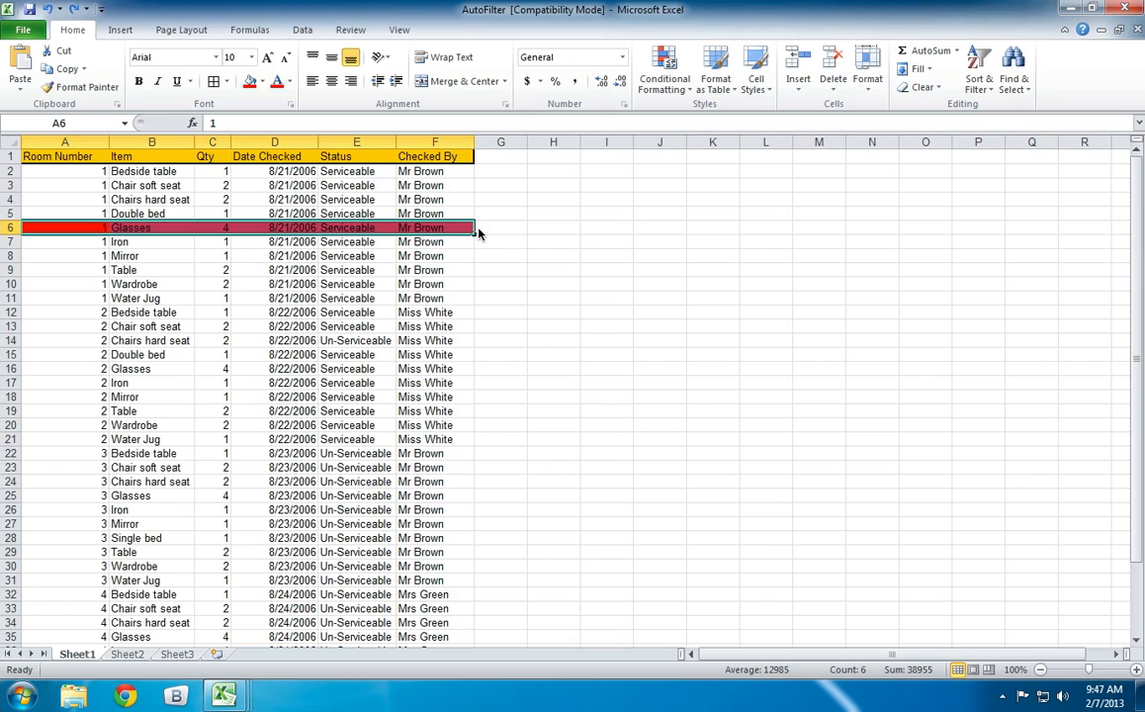
left_click(261, 82)
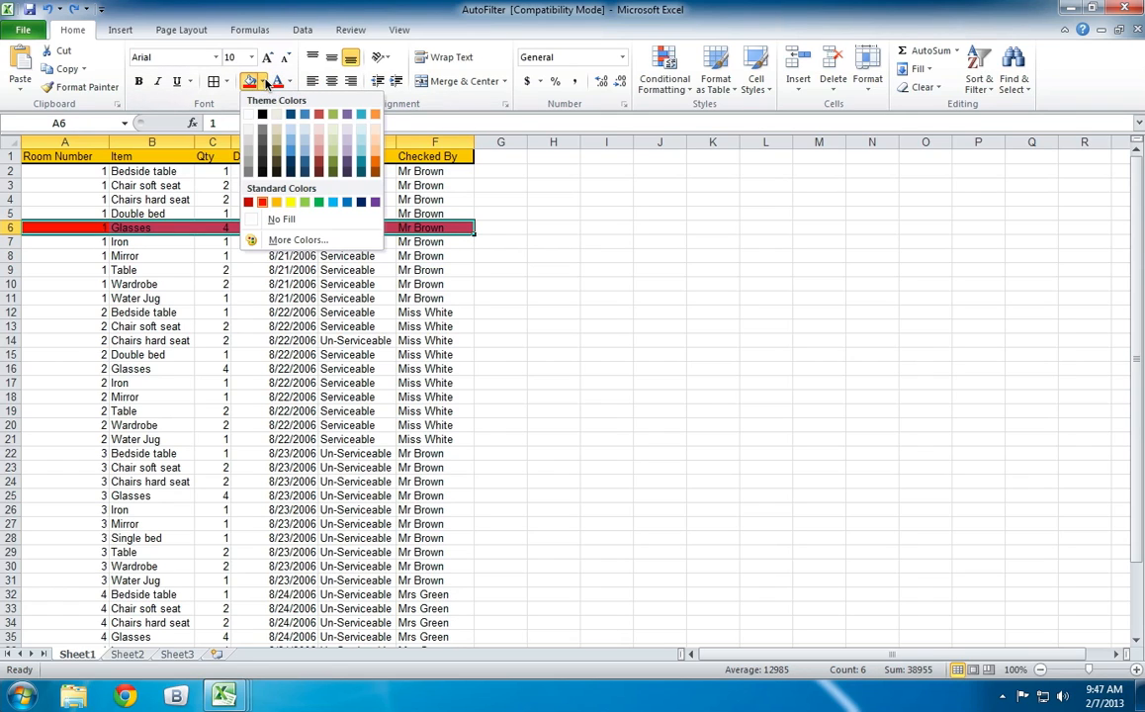
left_click(276, 227)
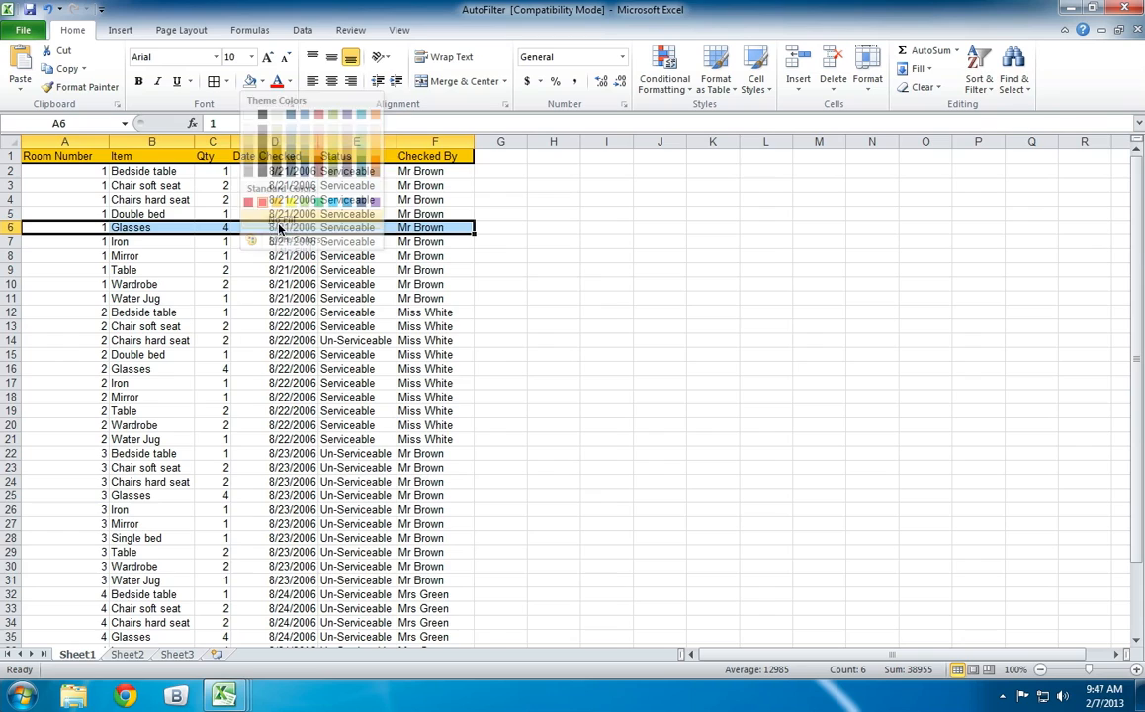
left_click(546, 284)
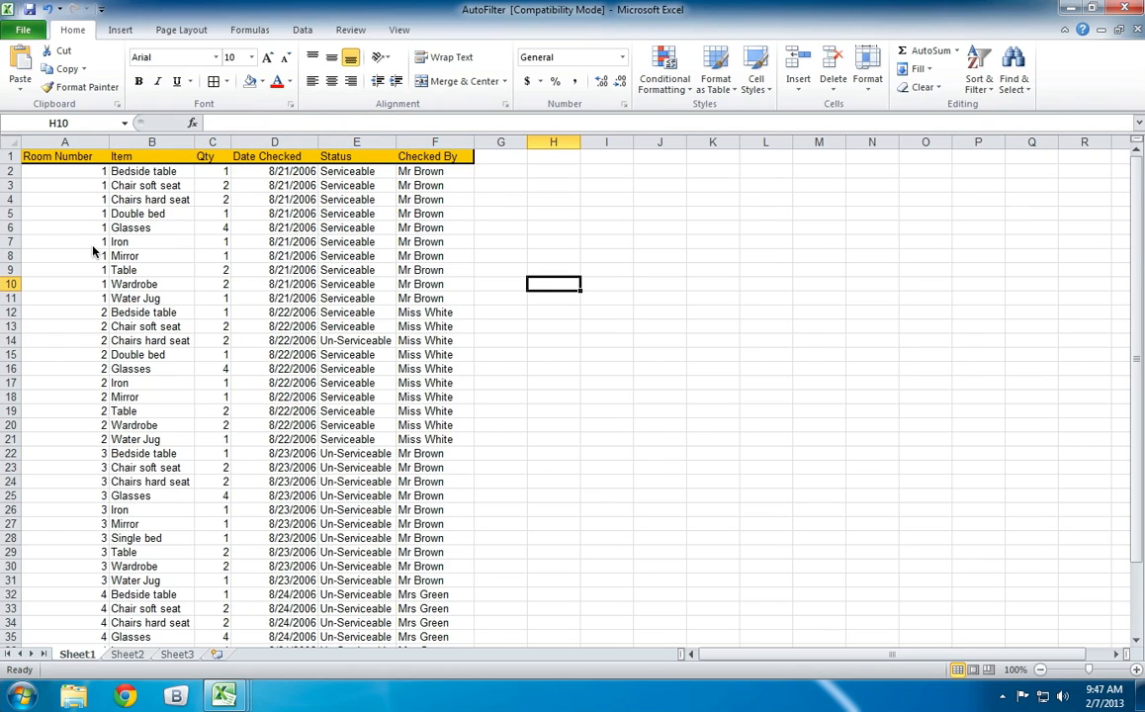
Apply a custom sort to columns A to F by Qty, sorting on values from largest to smallest.
left_click(103, 286)
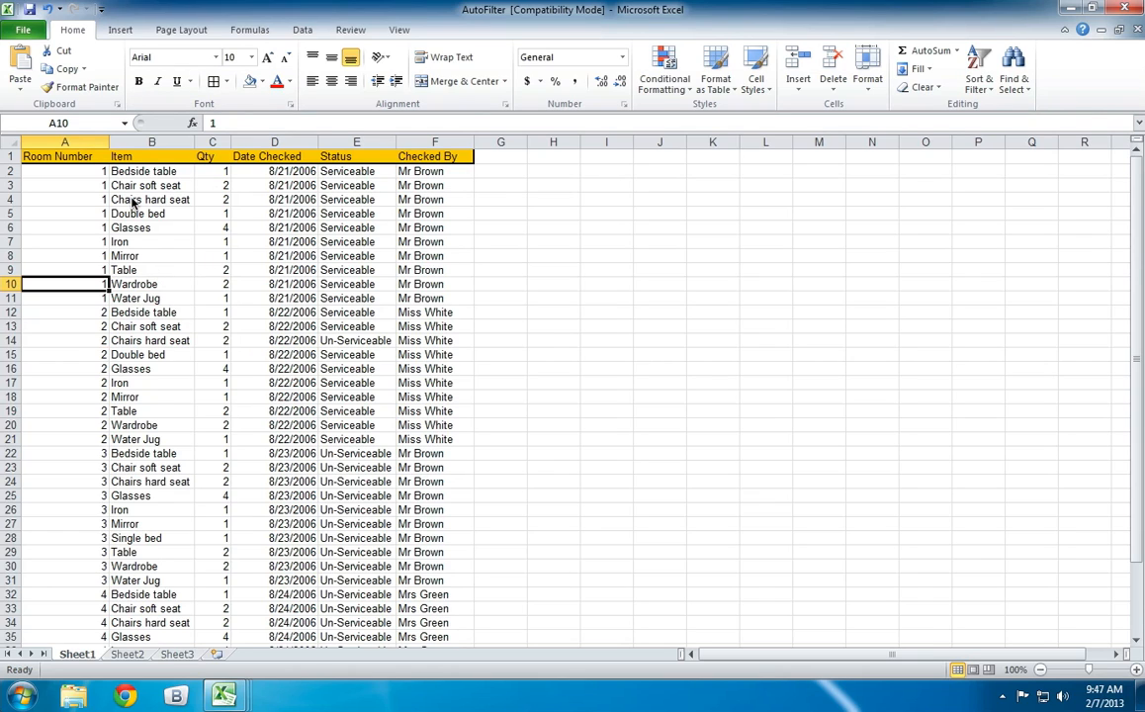
left_click_drag(58, 143, 432, 154)
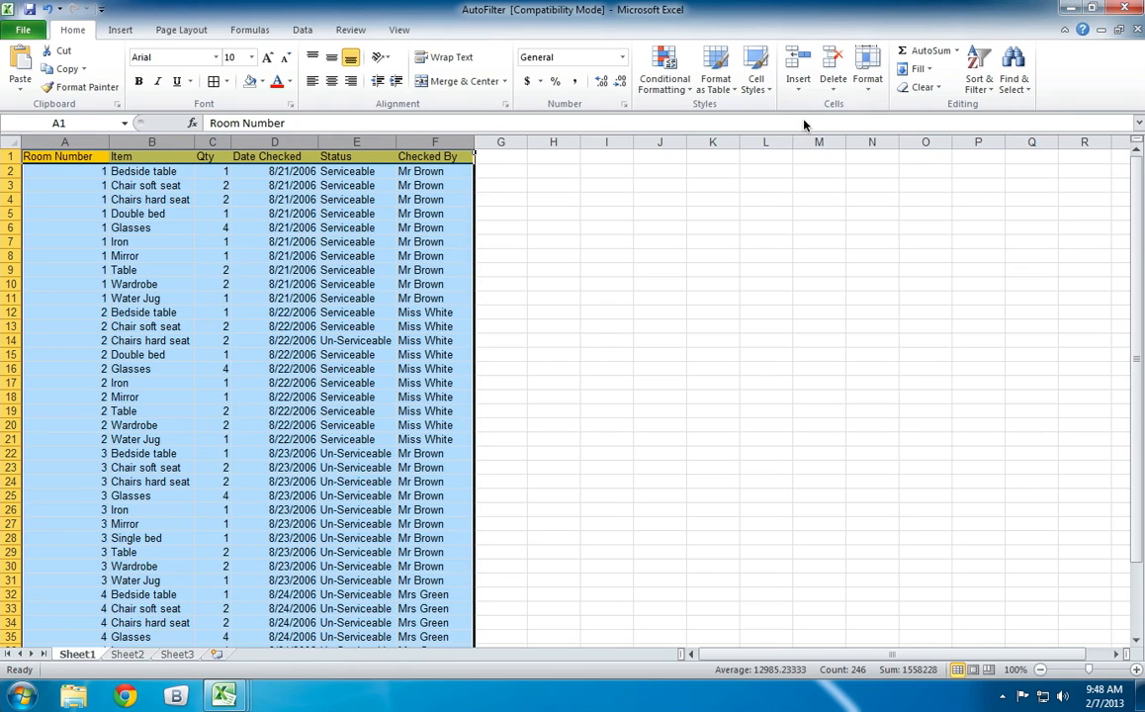
left_click(985, 88)
left_click(986, 88)
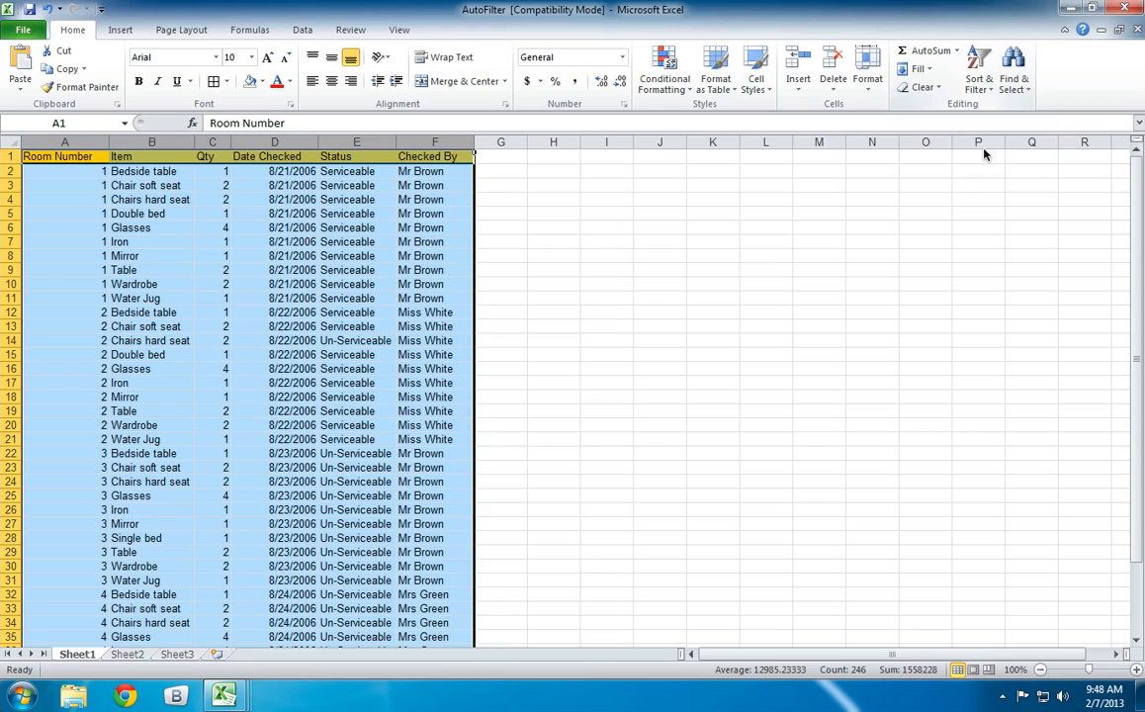
left_click(986, 90)
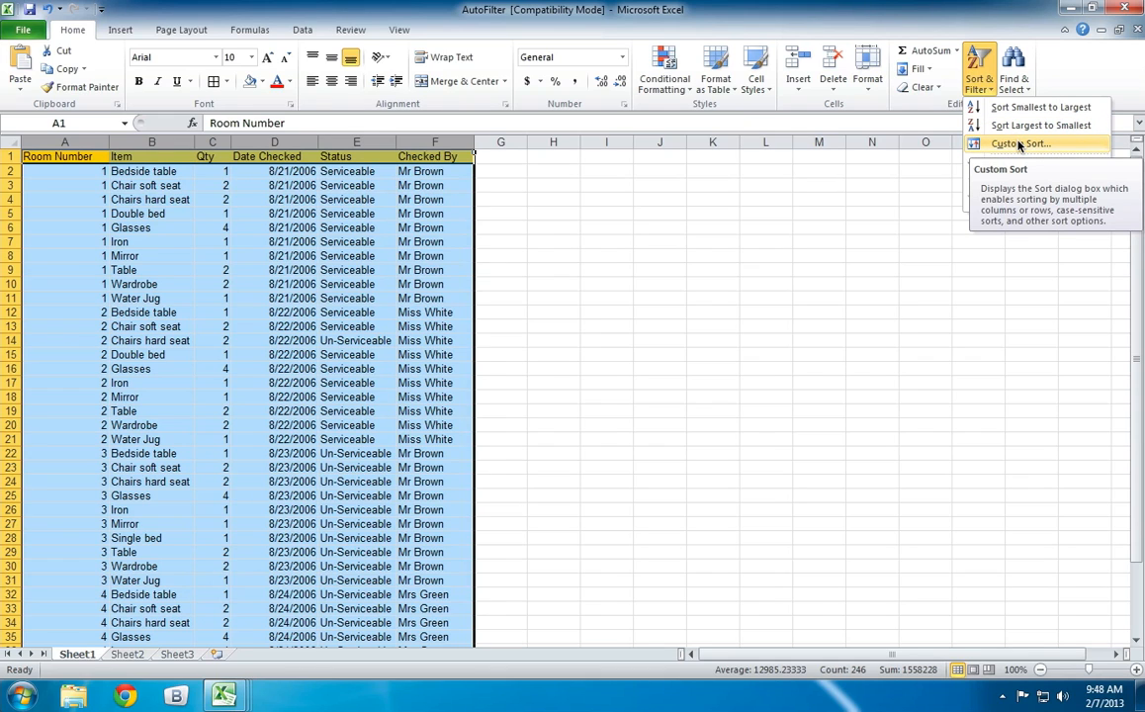
left_click(1020, 144)
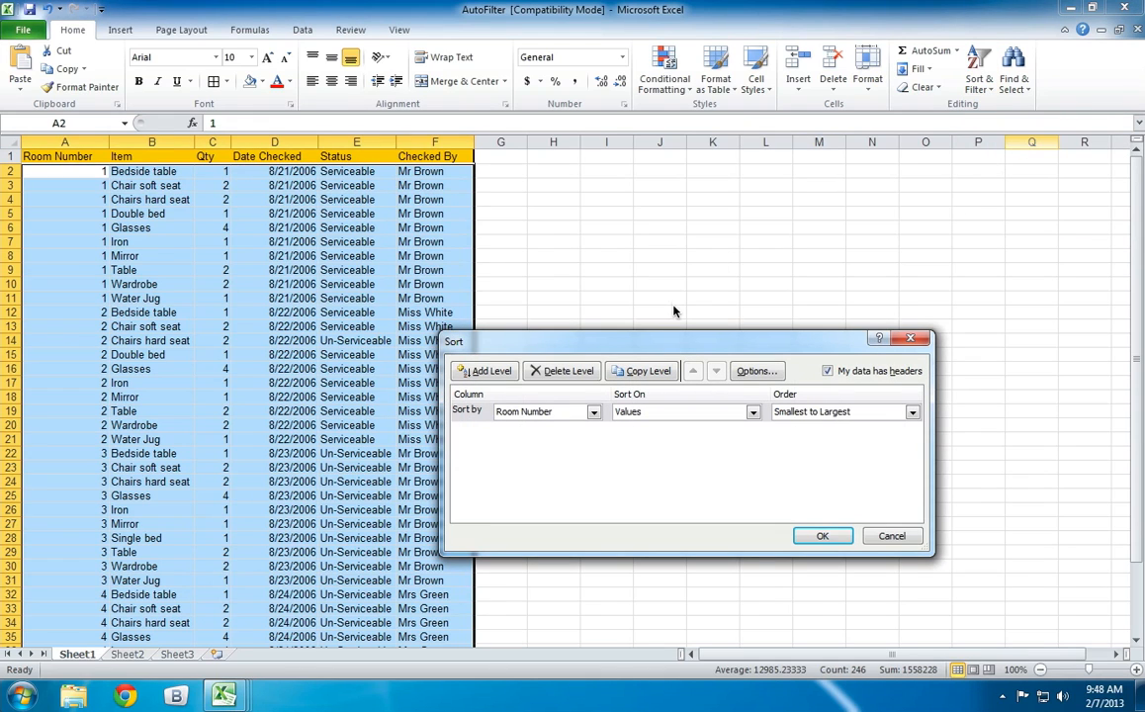
left_click_drag(668, 338, 697, 219)
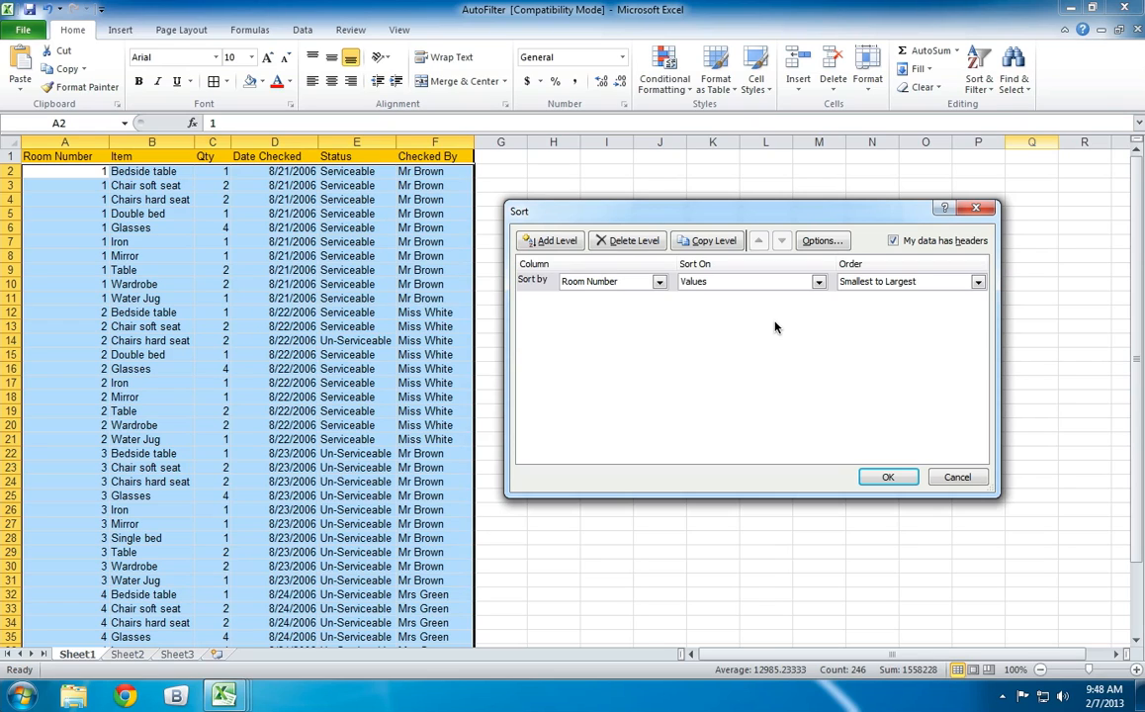
left_click(658, 283)
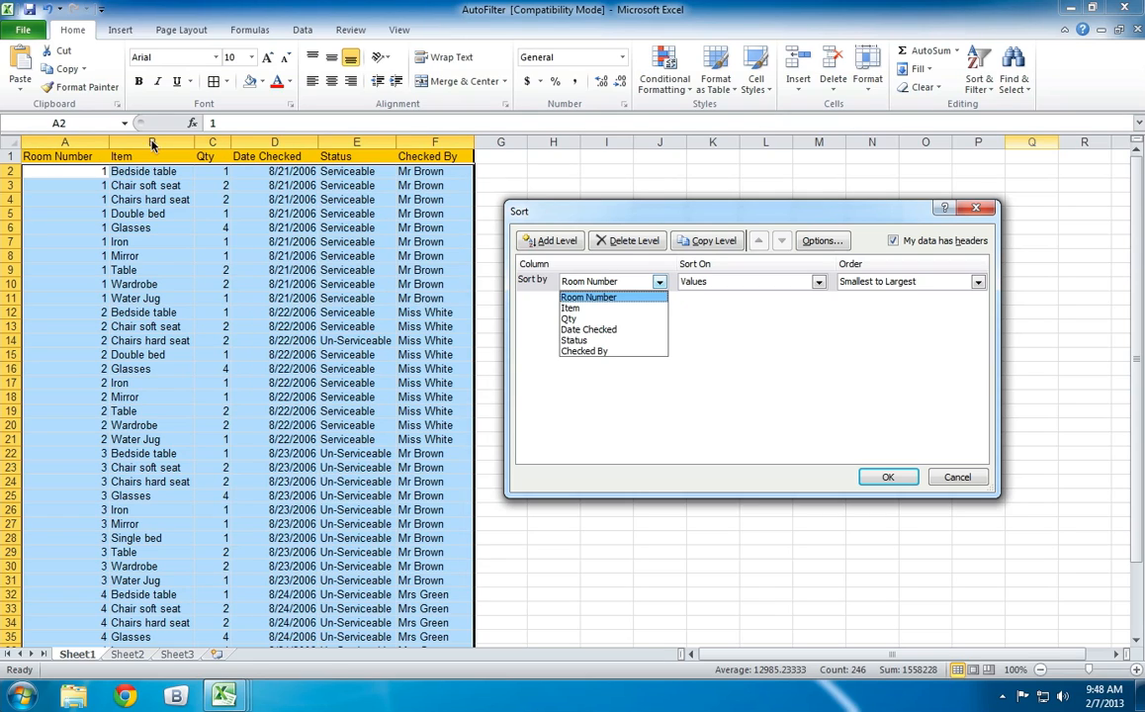
left_click(650, 319)
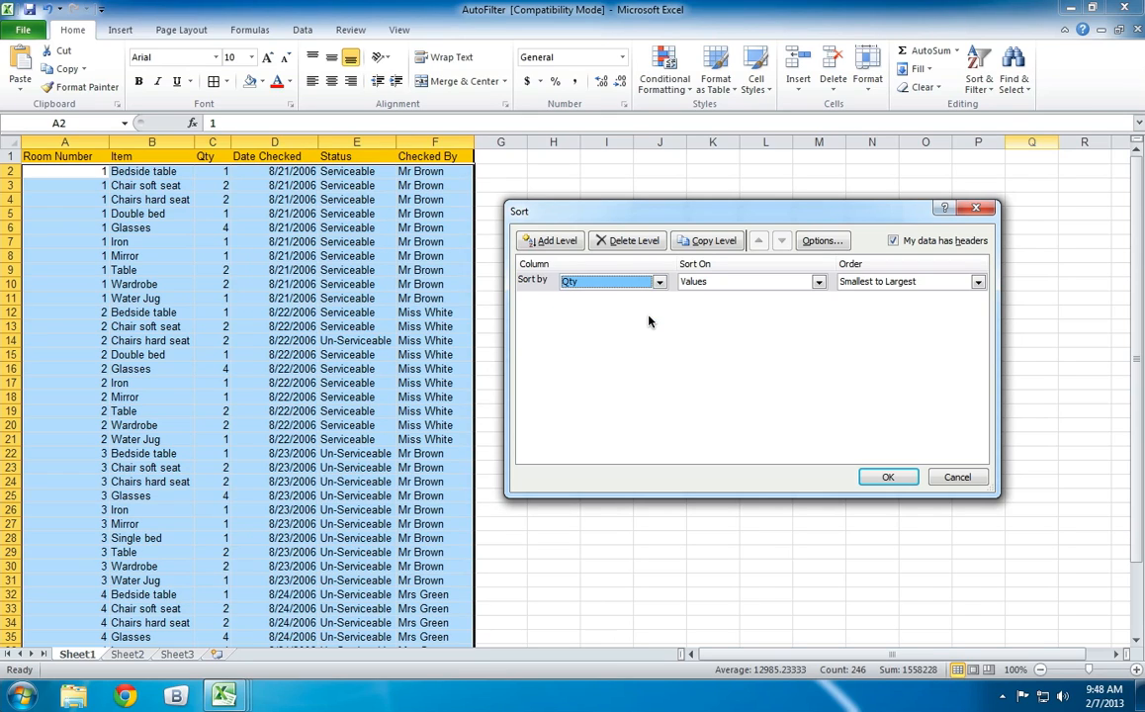
left_click(940, 286)
left_click(927, 305)
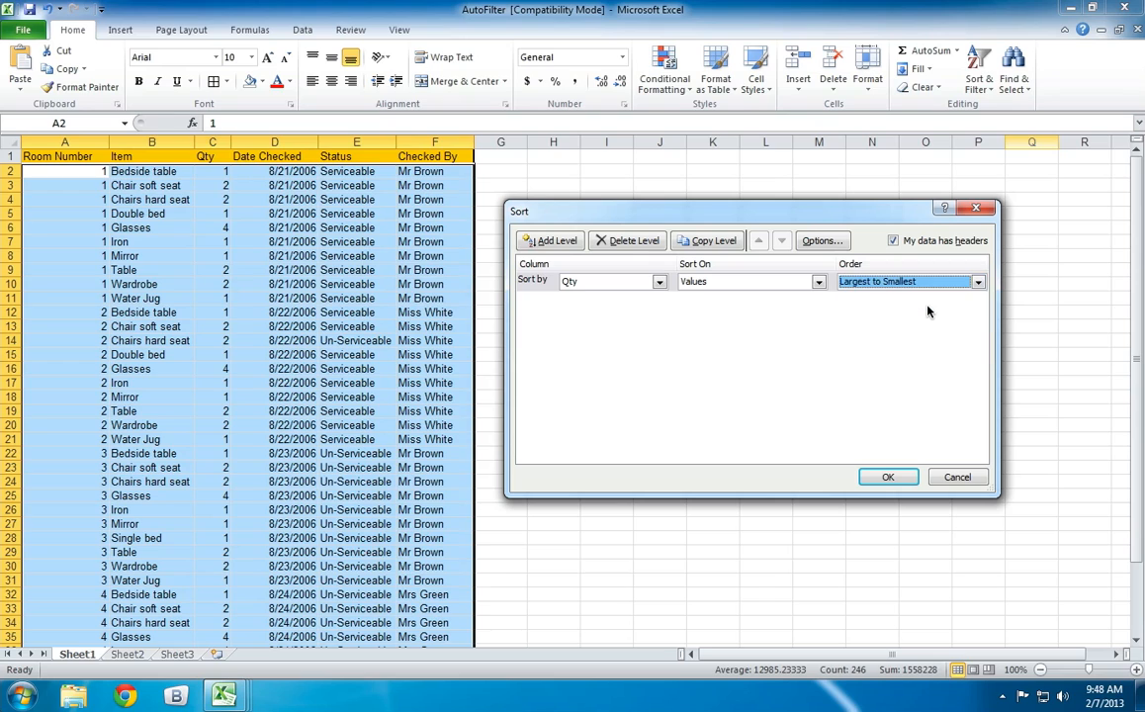
left_click(887, 477)
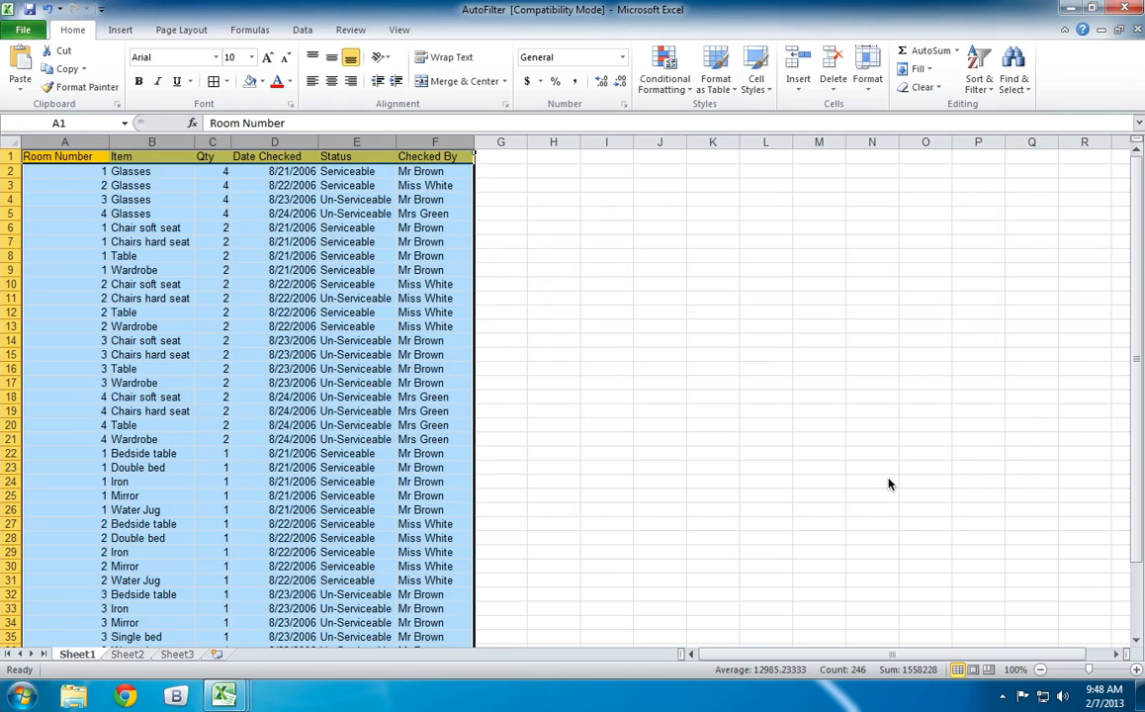
Check the order of the Qty values from the Glasses records down to the end of the list.
left_click(660, 382)
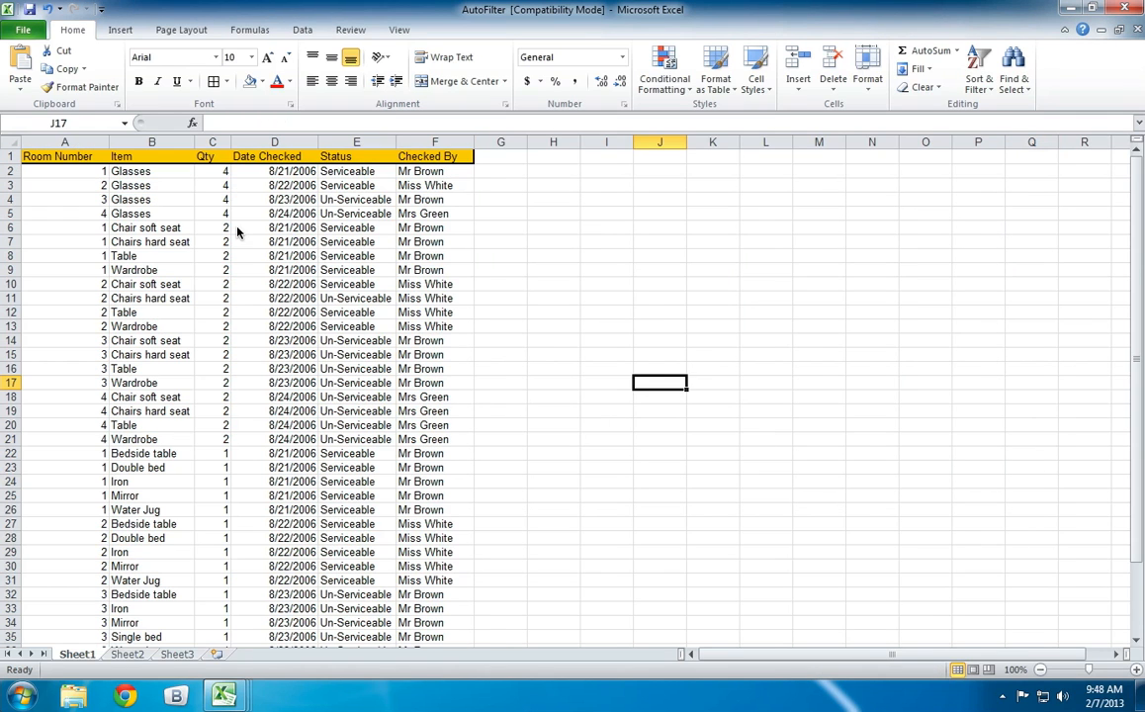
left_click_drag(214, 172, 215, 213)
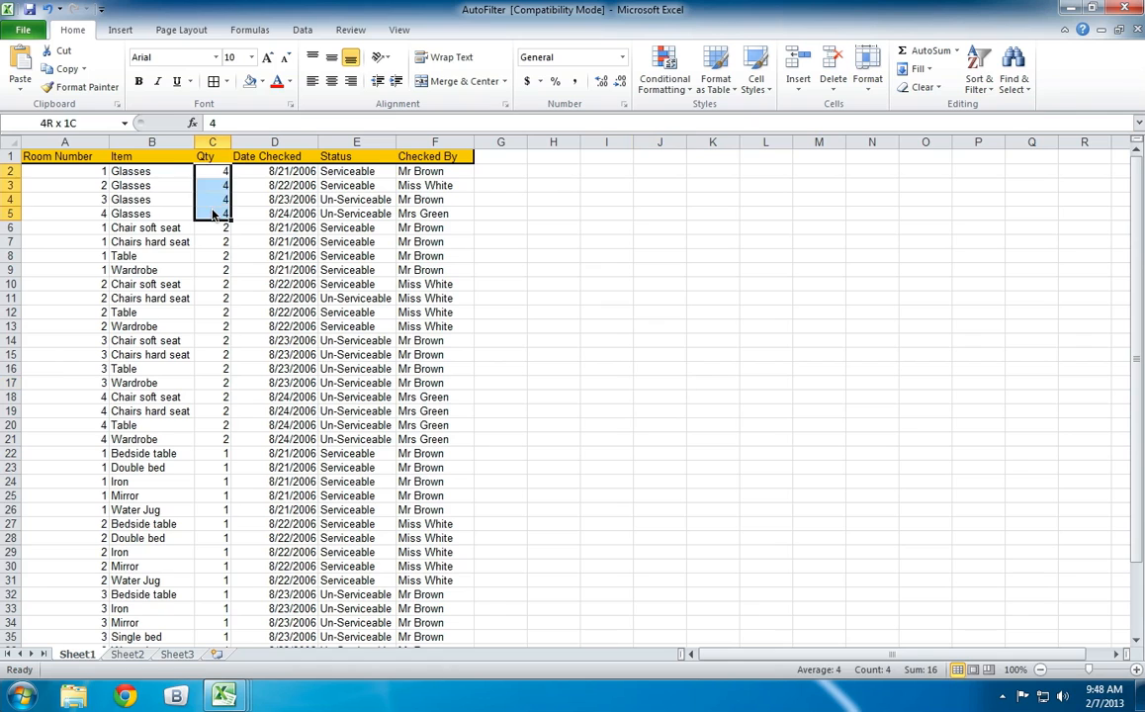
left_click(214, 214)
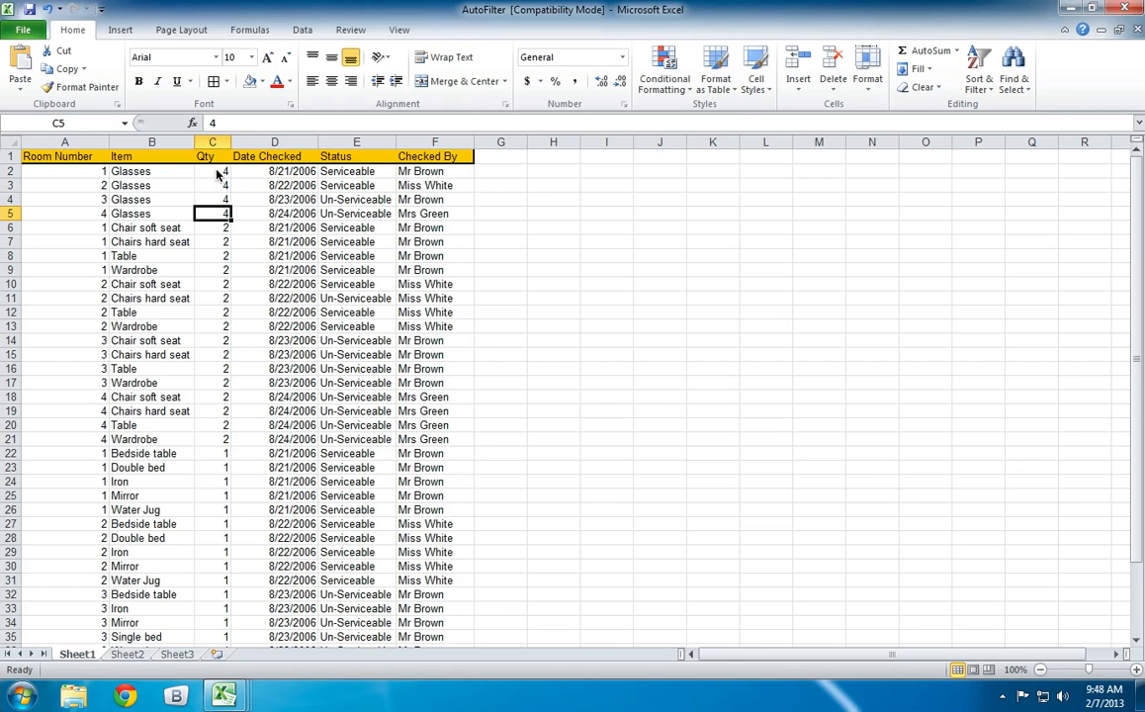
scroll(214, 257, "down", 5)
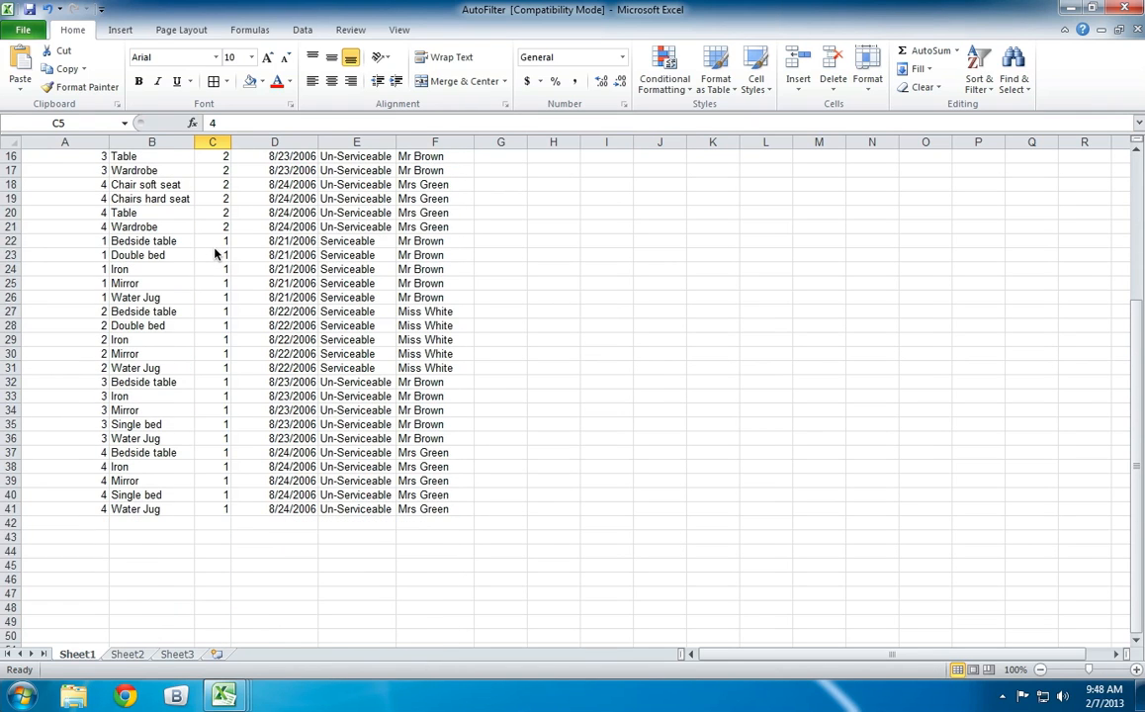
Start a custom sort of columns A to F with Checked By as the sort column.
scroll(216, 254, "up", 4)
scroll(215, 254, "up", 1)
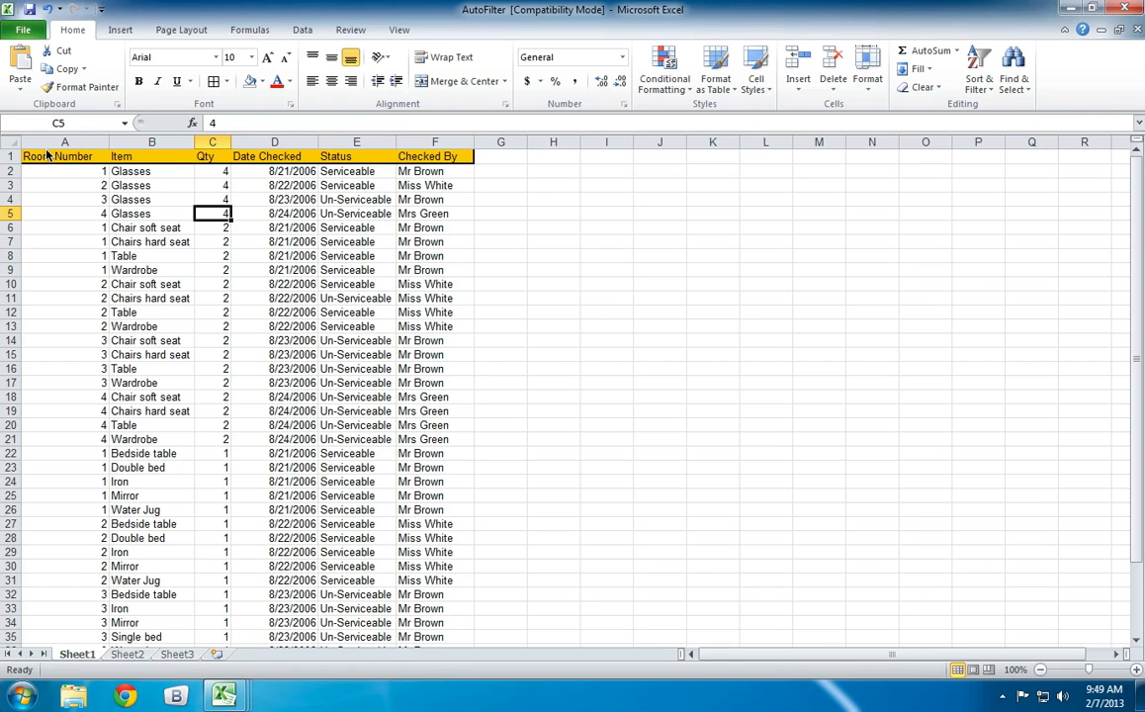
left_click_drag(49, 141, 401, 158)
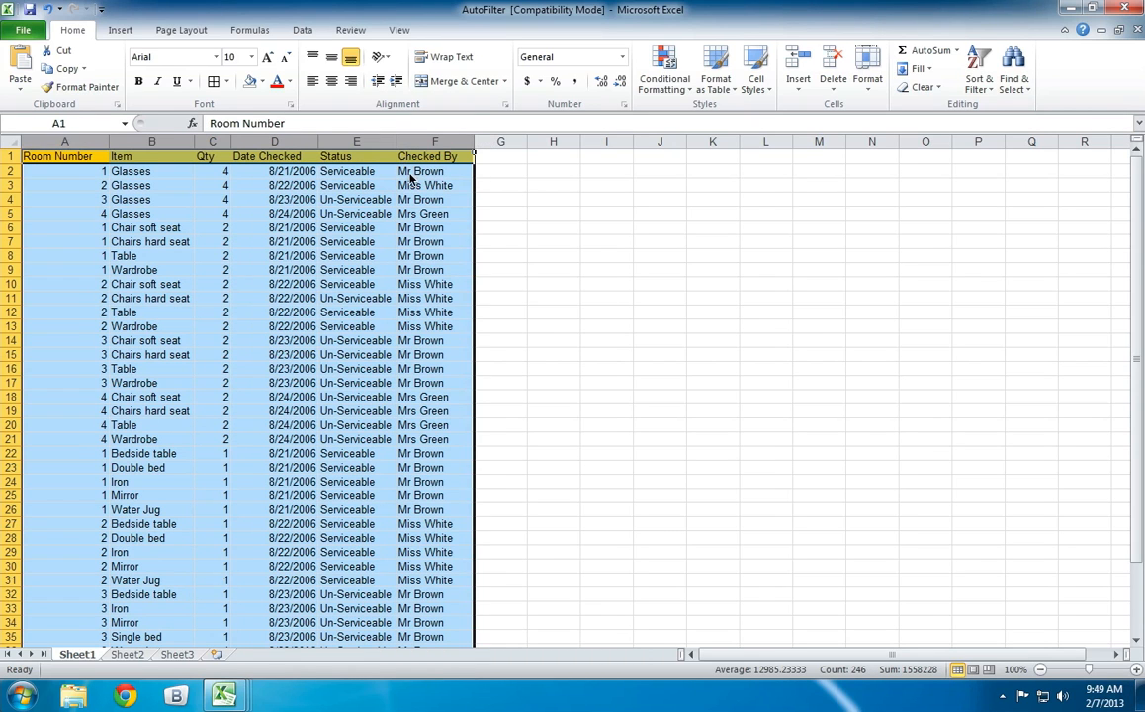
left_click(978, 79)
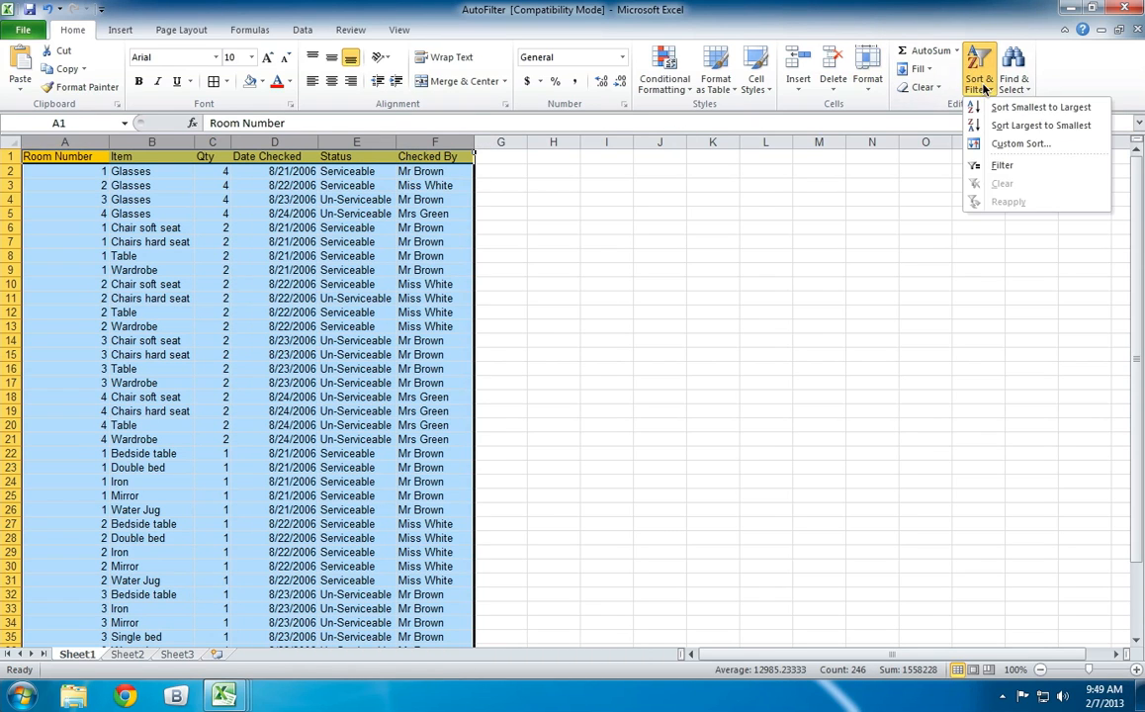
left_click(1019, 143)
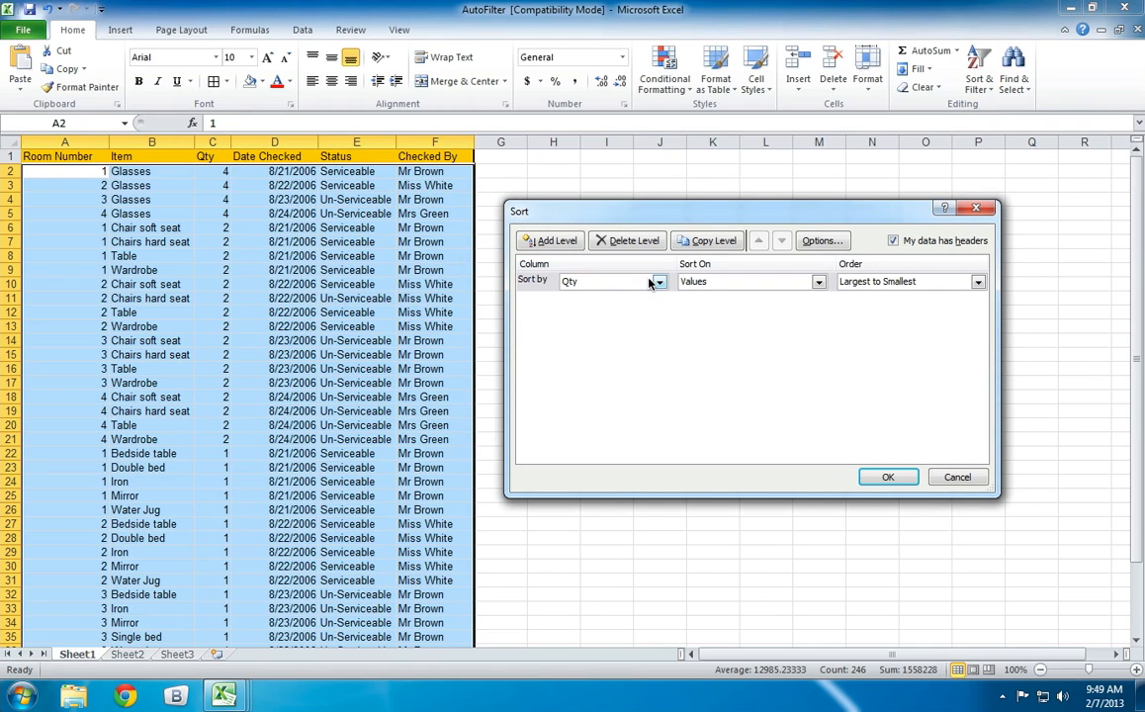
left_click(623, 281)
left_click(626, 353)
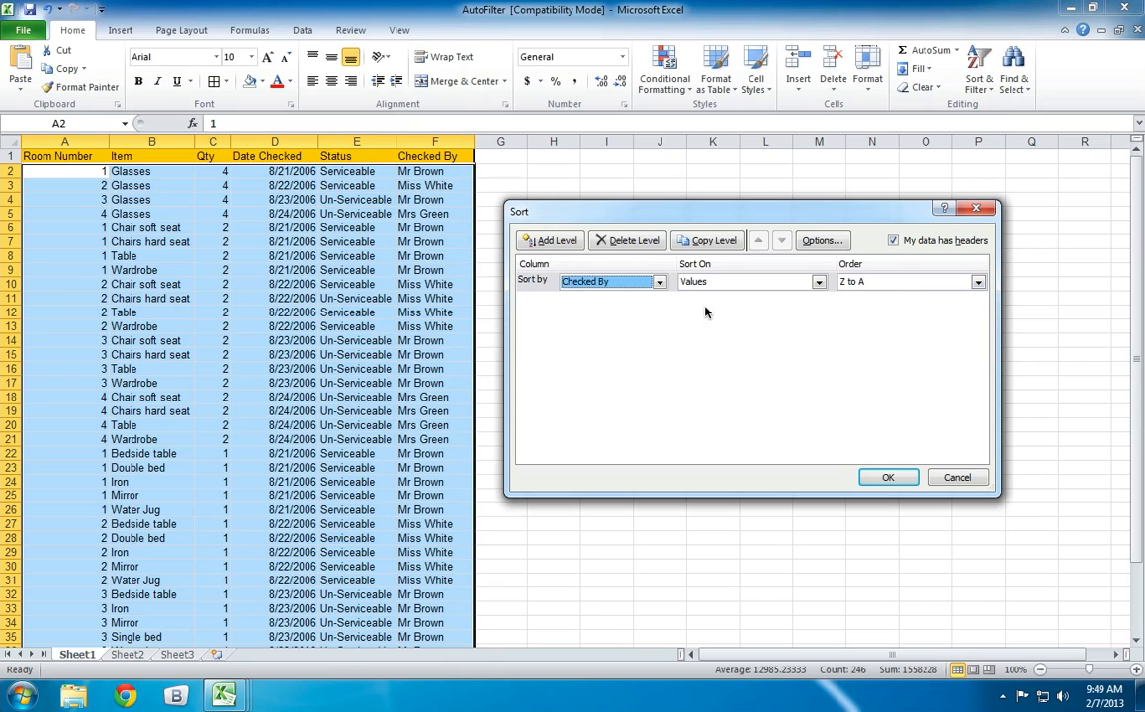
left_click(633, 281)
left_click(595, 317)
left_click(583, 280)
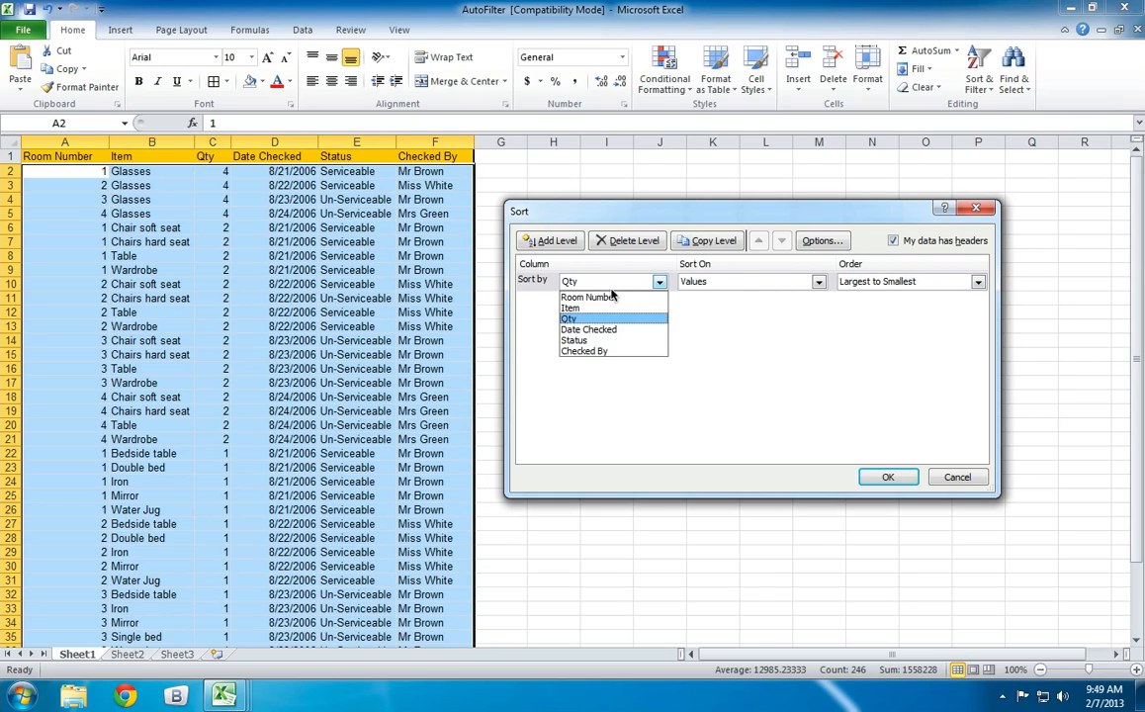
left_click(589, 351)
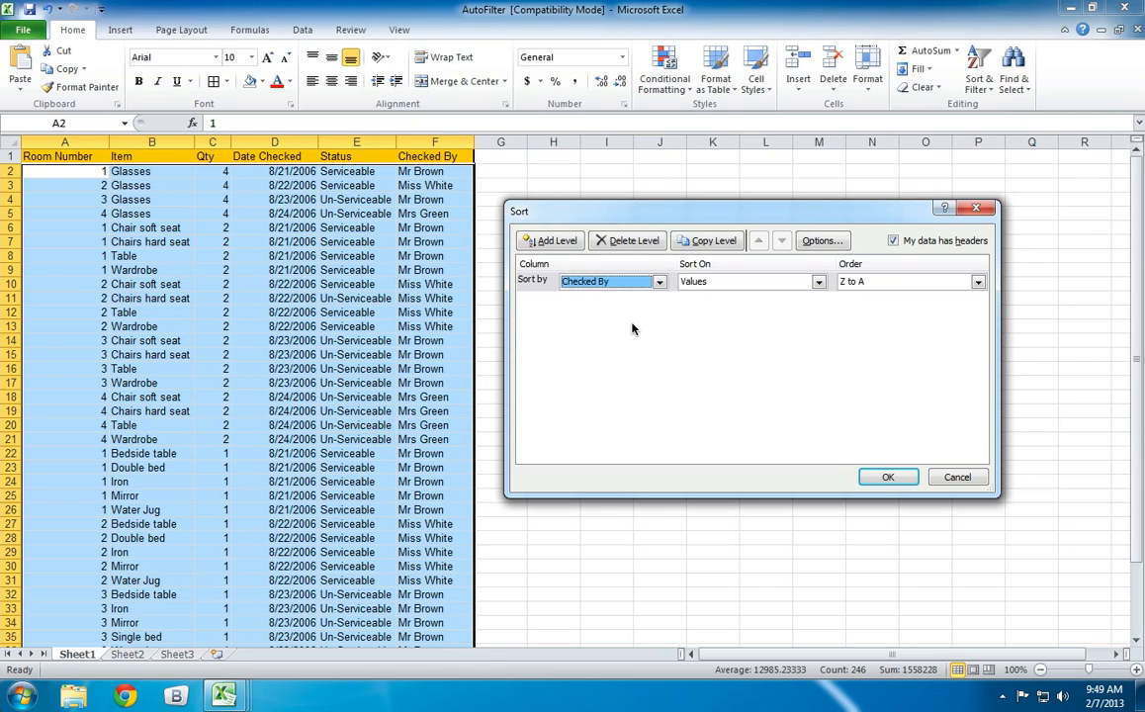
Sort the Checked By column on values in A to Z order and apply the sort.
left_click(902, 285)
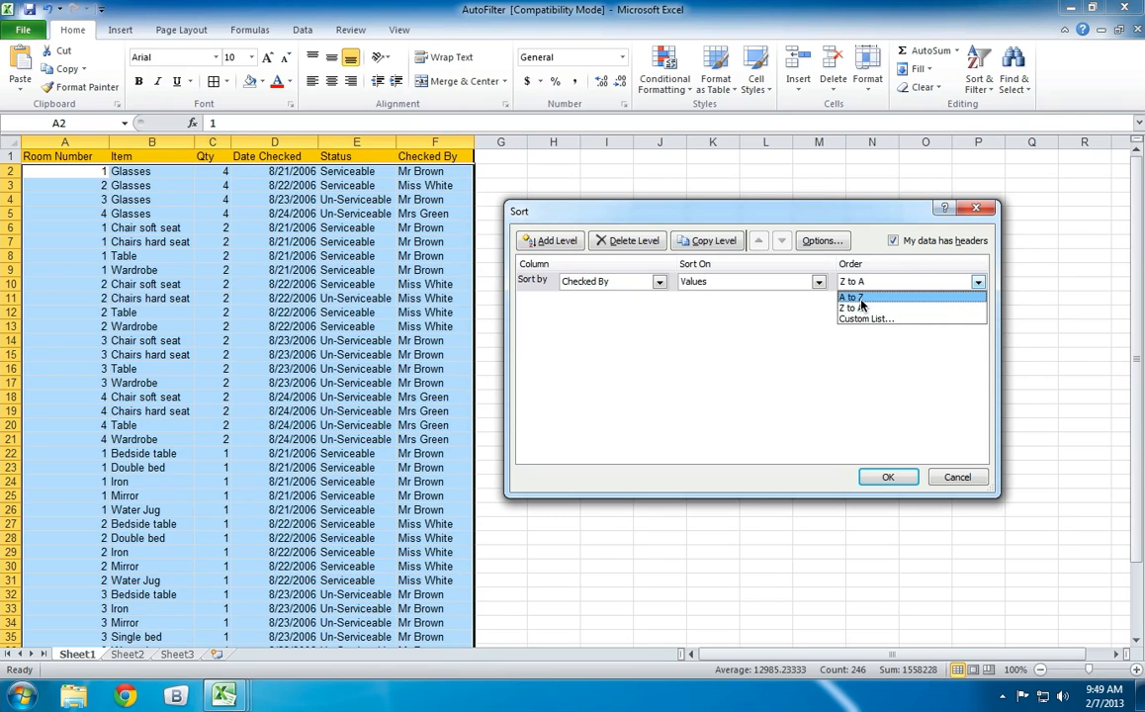
left_click(864, 295)
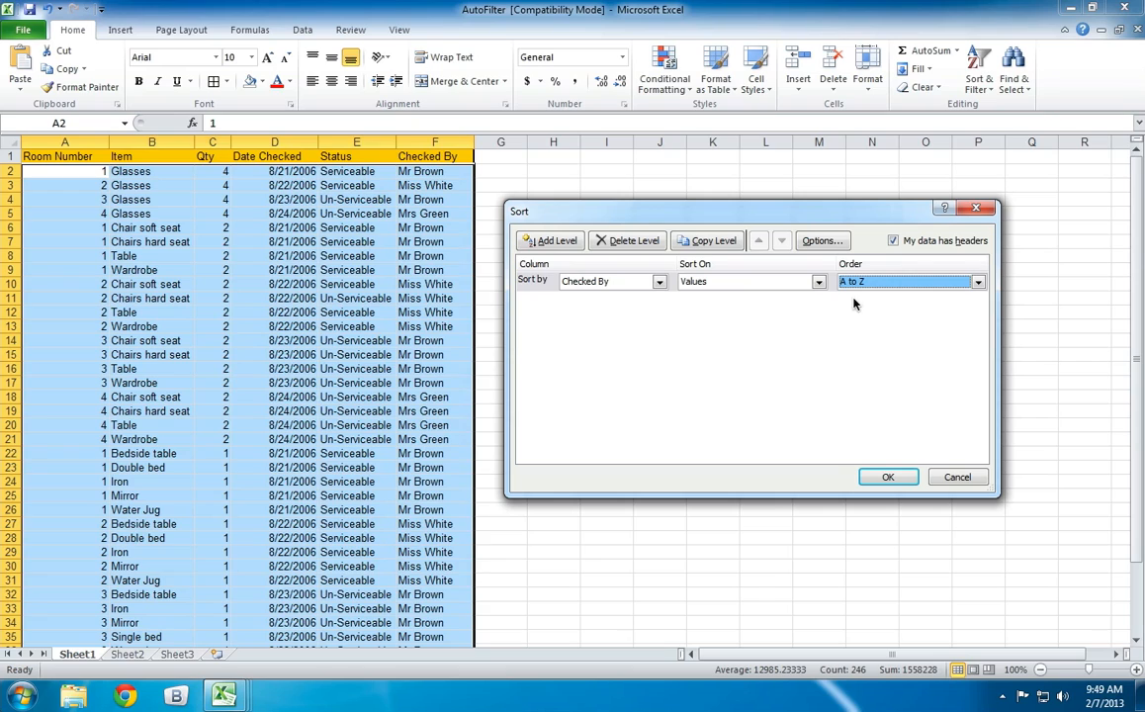
left_click(818, 282)
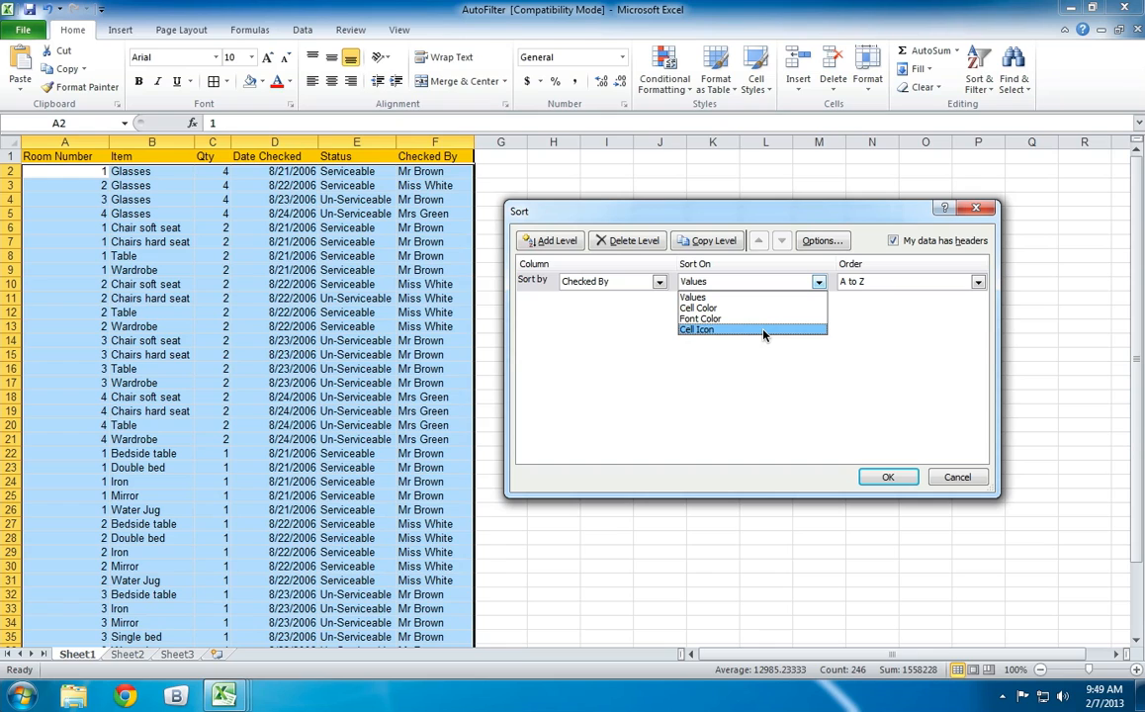
left_click(688, 297)
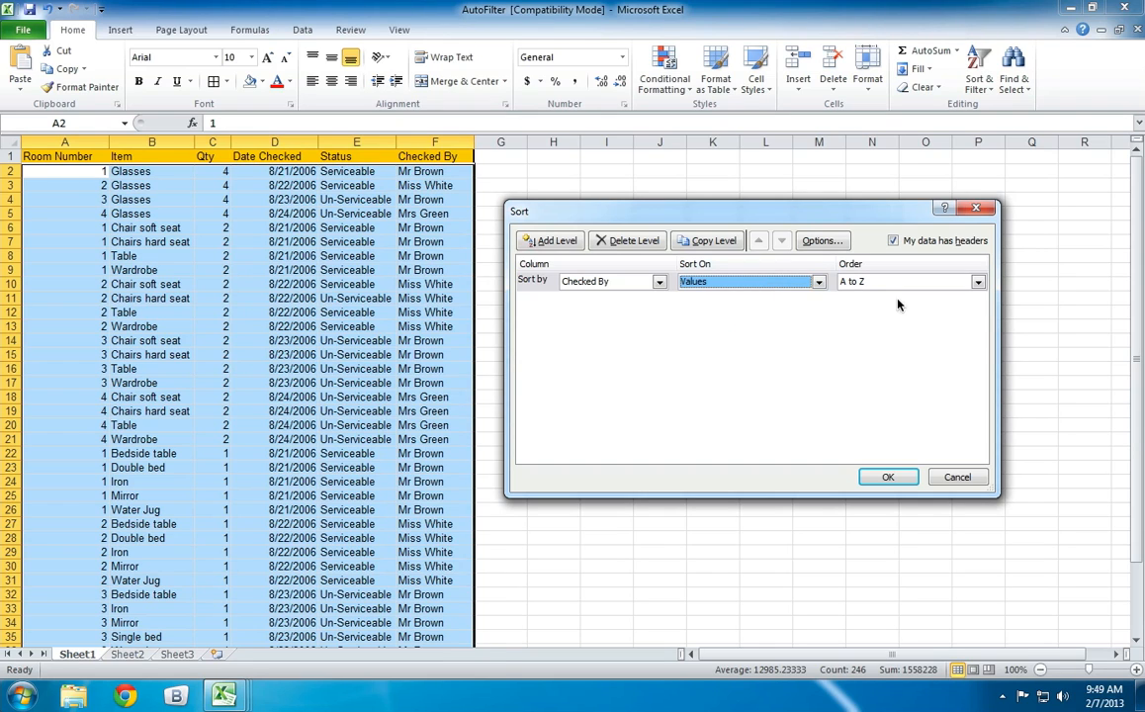
left_click(887, 477)
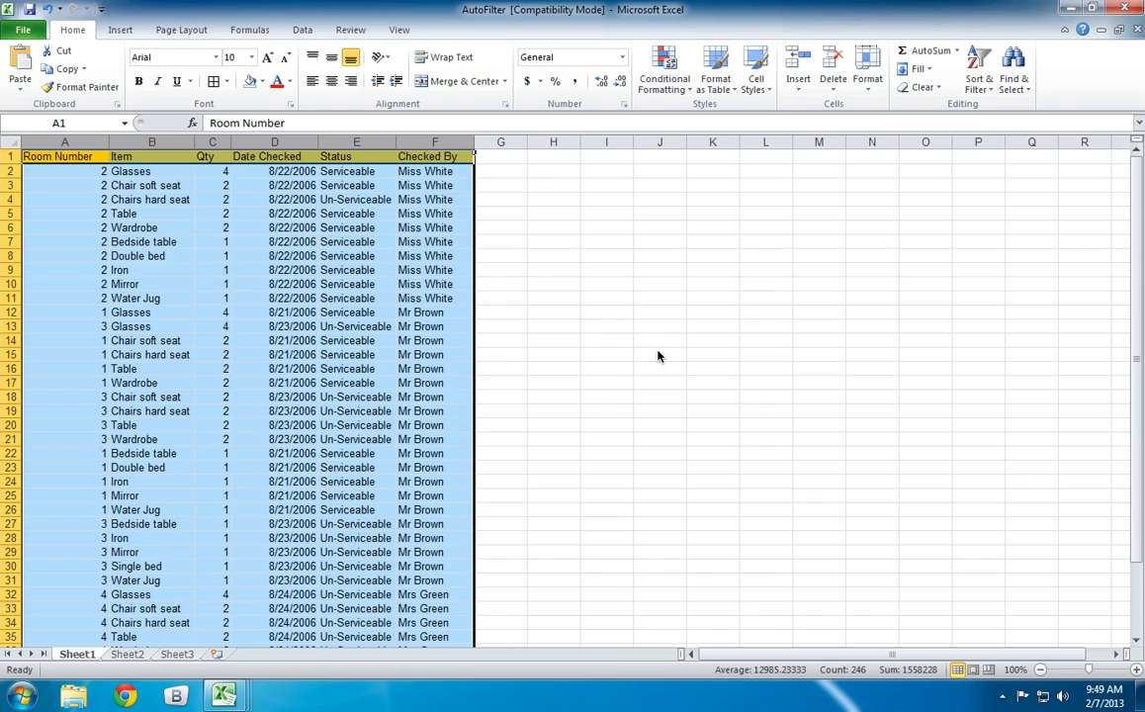
Check how the records are grouped by name in the Checked By column, from row 2 down to row 32.
left_click(658, 356)
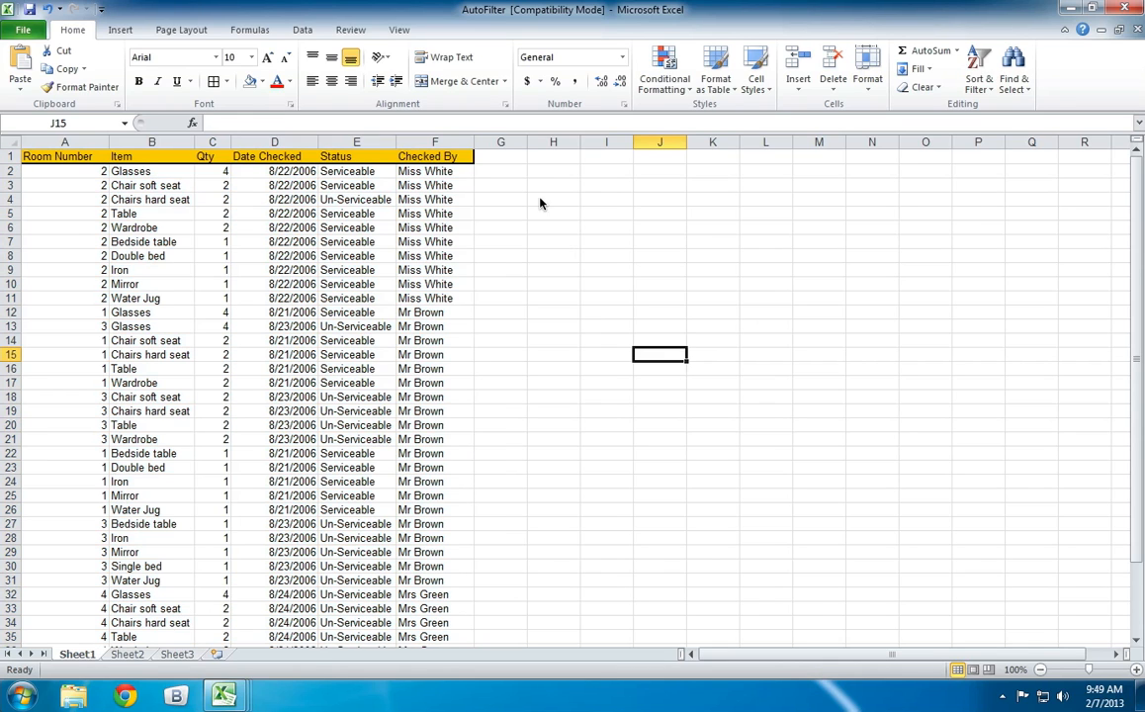
left_click(431, 172)
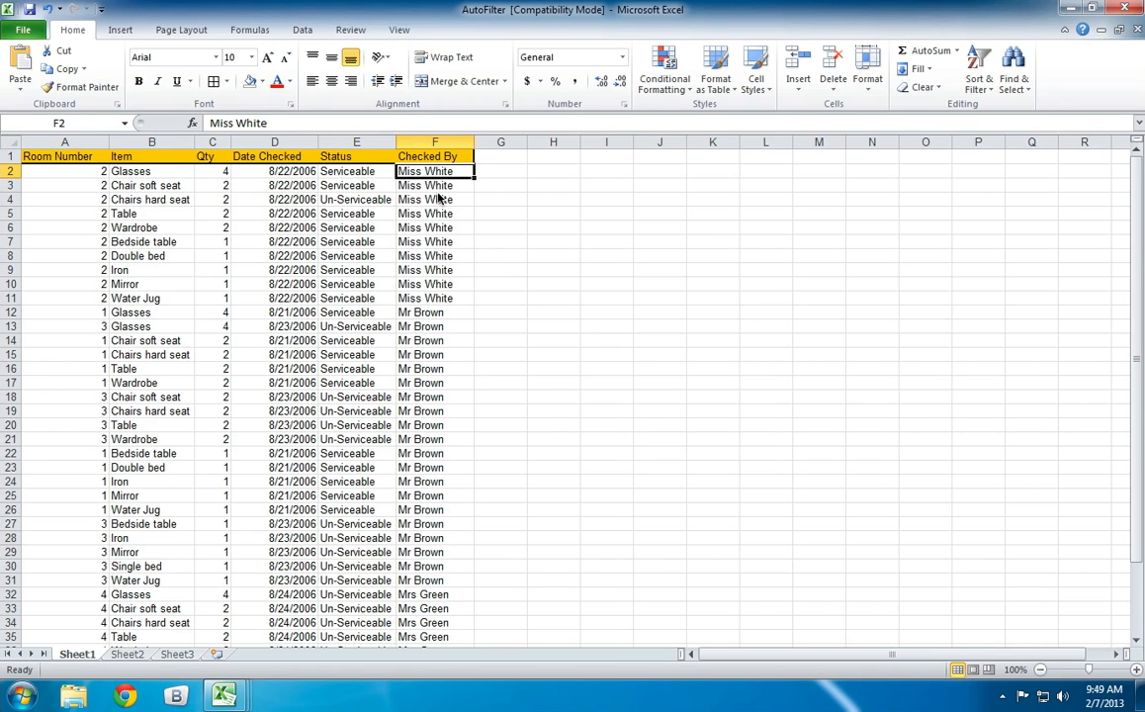
left_click(423, 314)
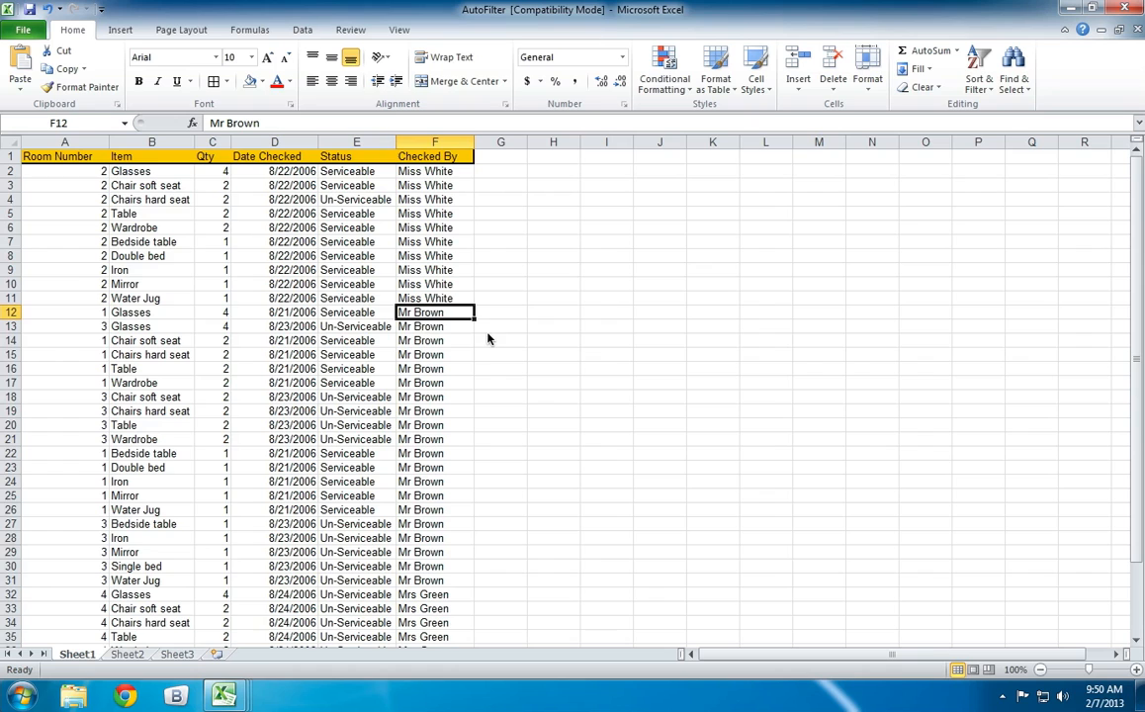
scroll(440, 455, "down", 1)
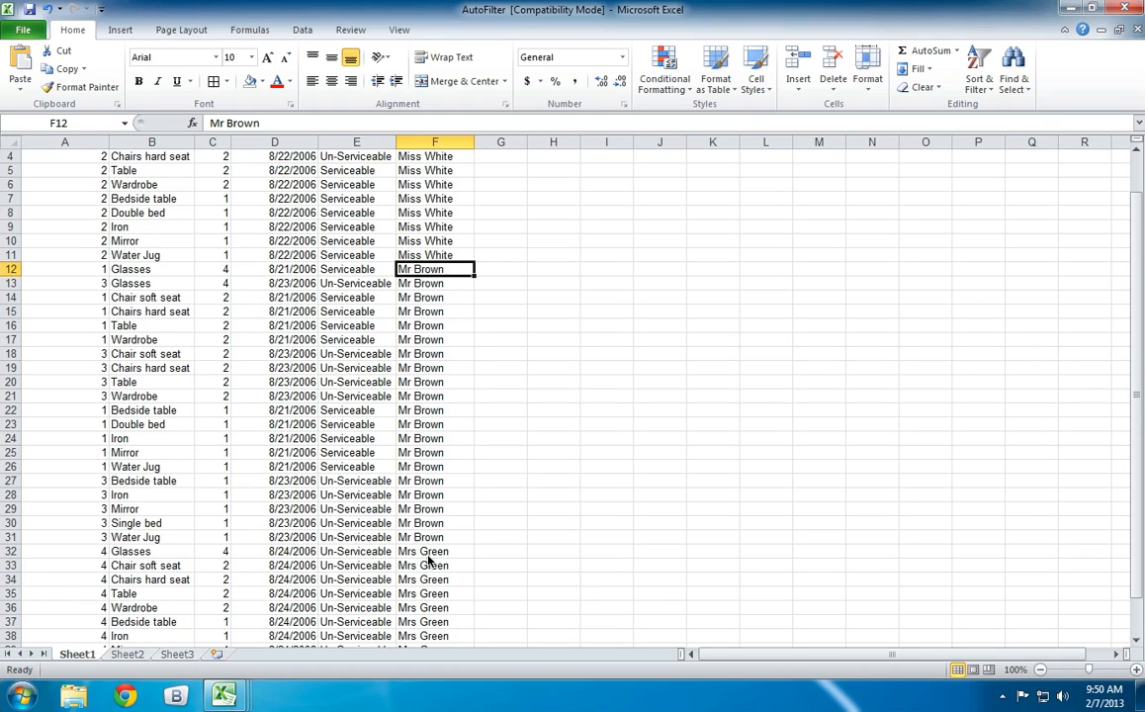
left_click(421, 551)
scroll(329, 195, "up", 1)
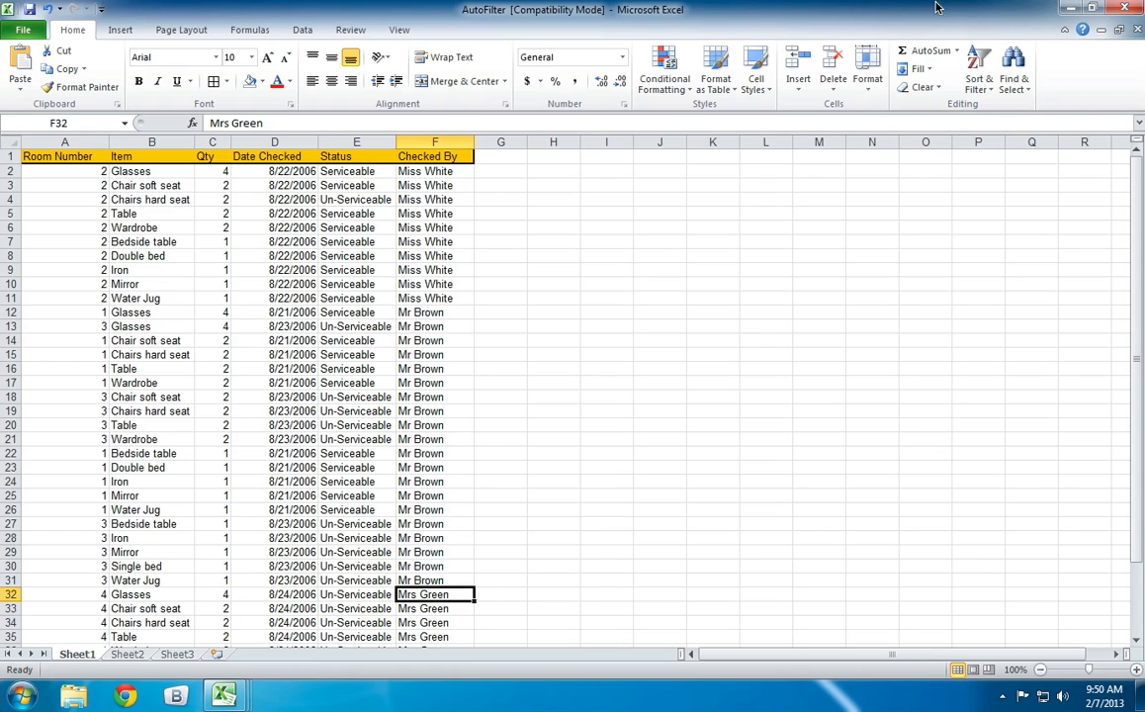
Search the sheet for cells that have conditional formatting.
left_click(1016, 61)
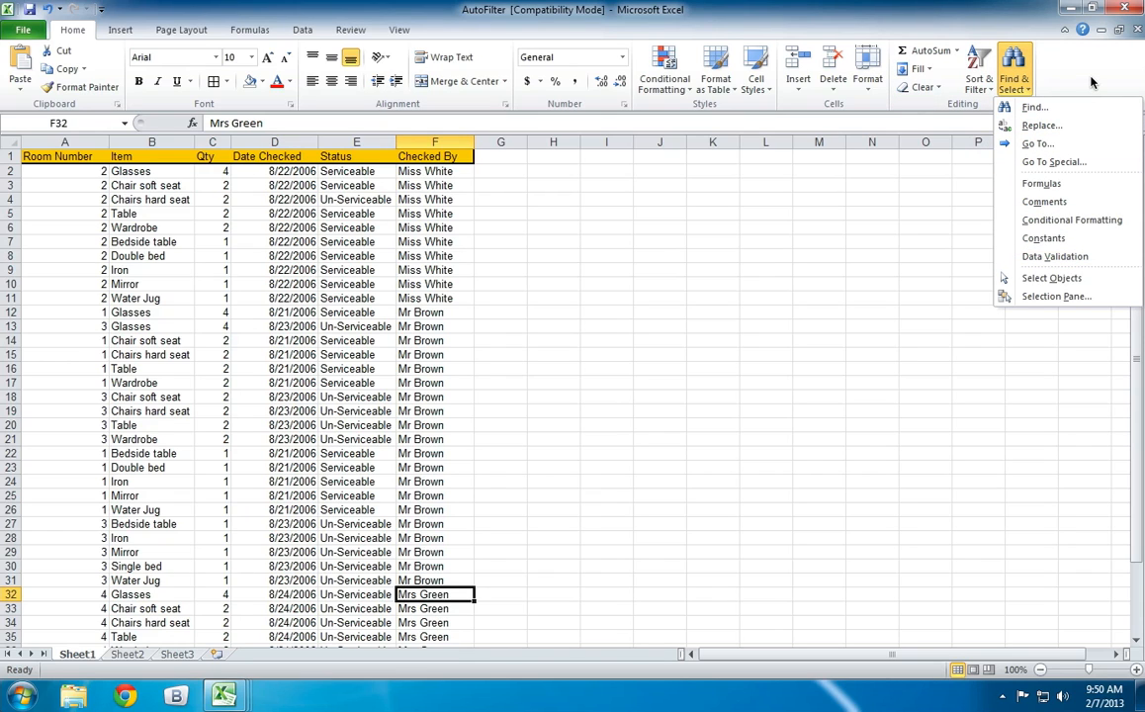
left_click(1072, 231)
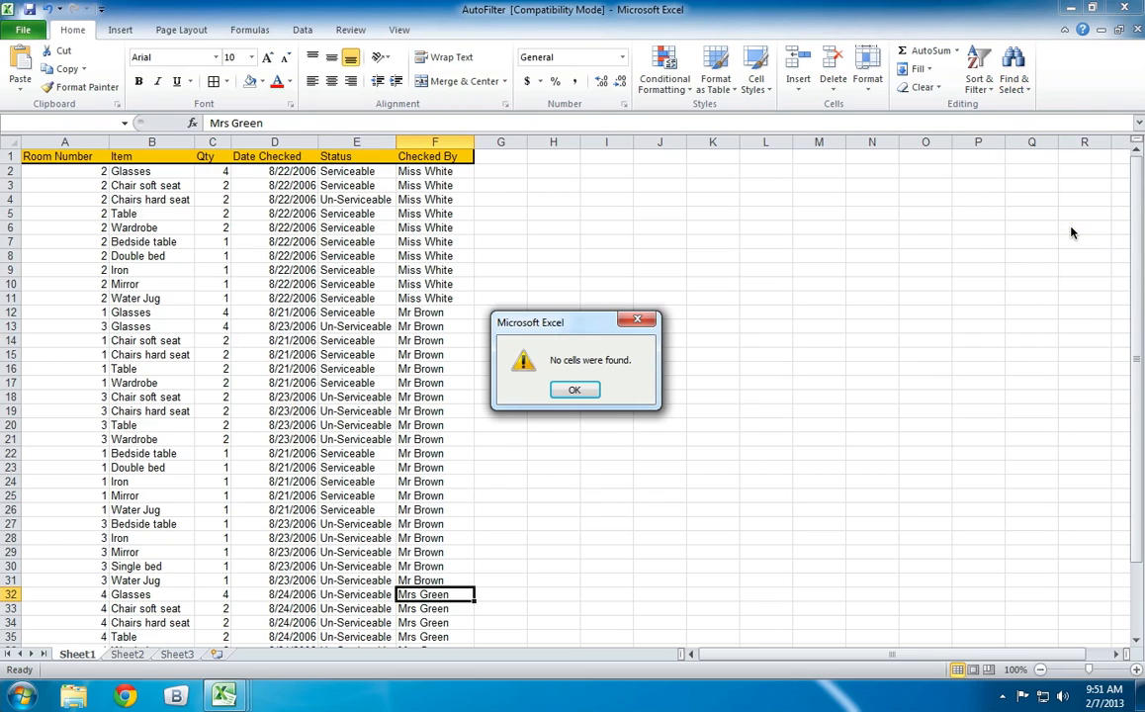
left_click(575, 390)
Add a Greater Than 2 highlight rule with Light Red Fill with Dark Red Text to Qty cell C14.
left_click(215, 340)
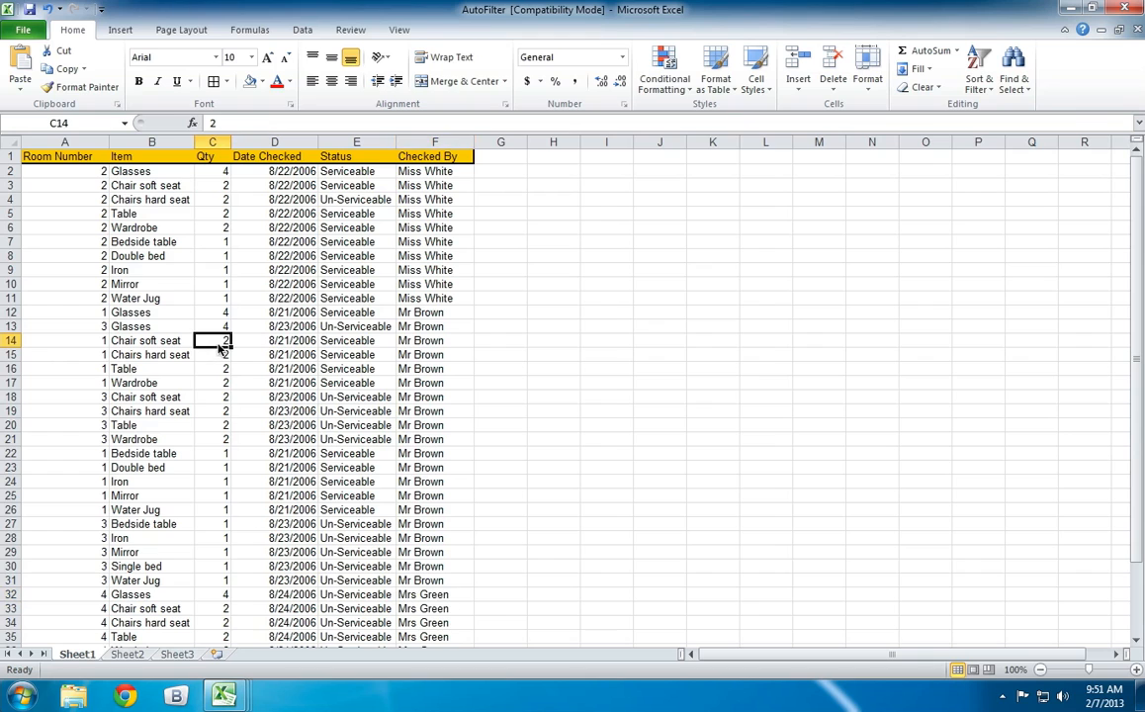
left_click(649, 91)
mouse_move(732, 117)
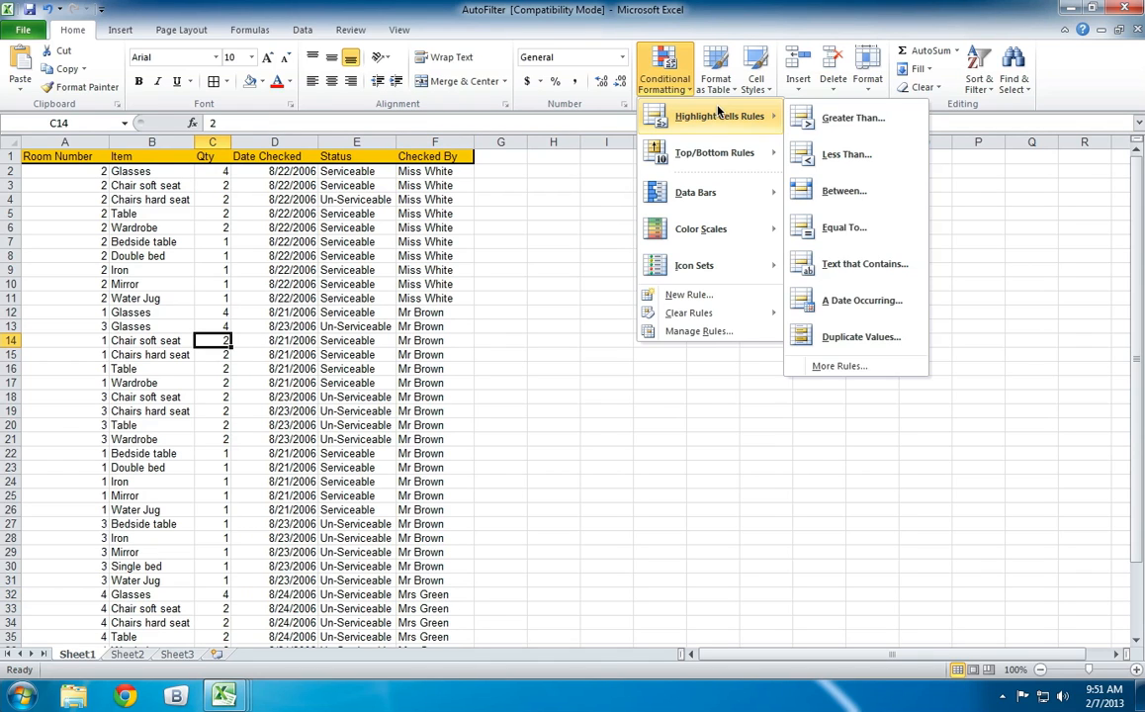
left_click(824, 128)
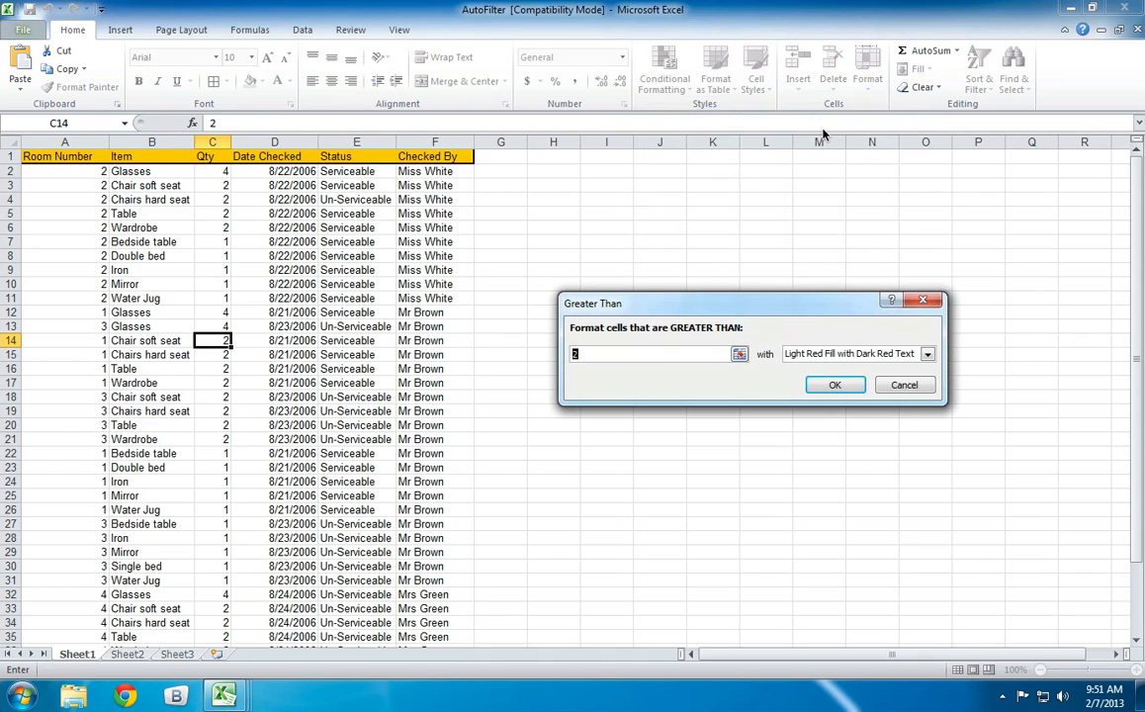
left_click(846, 383)
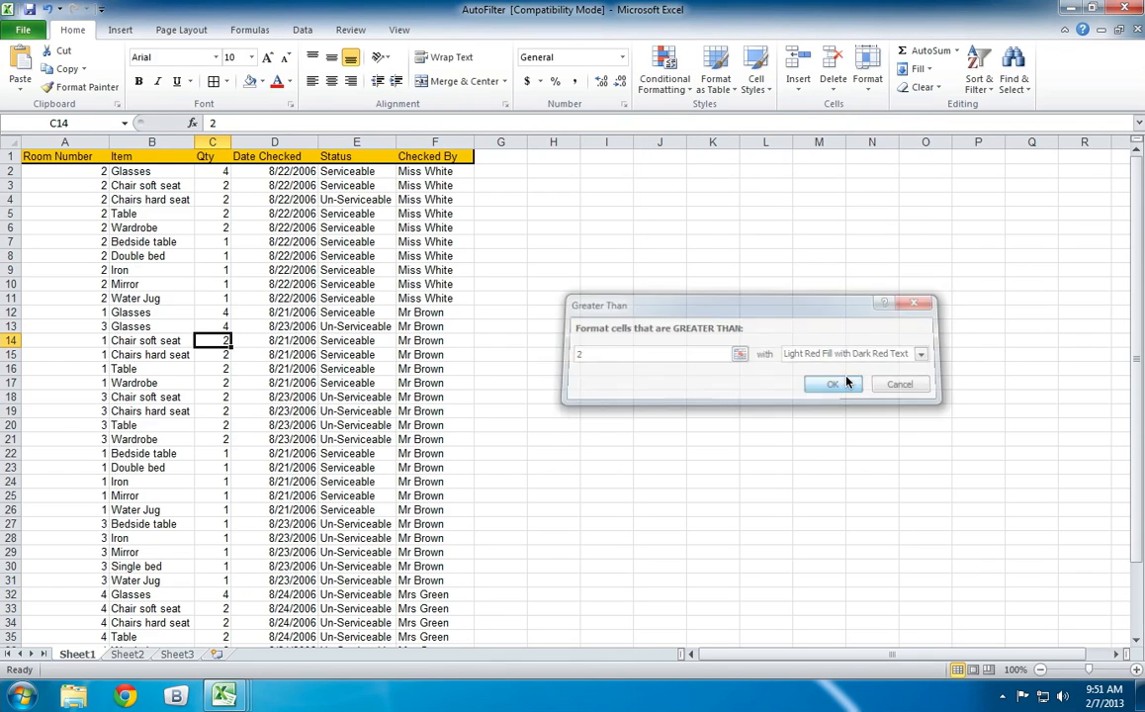
left_click(207, 327)
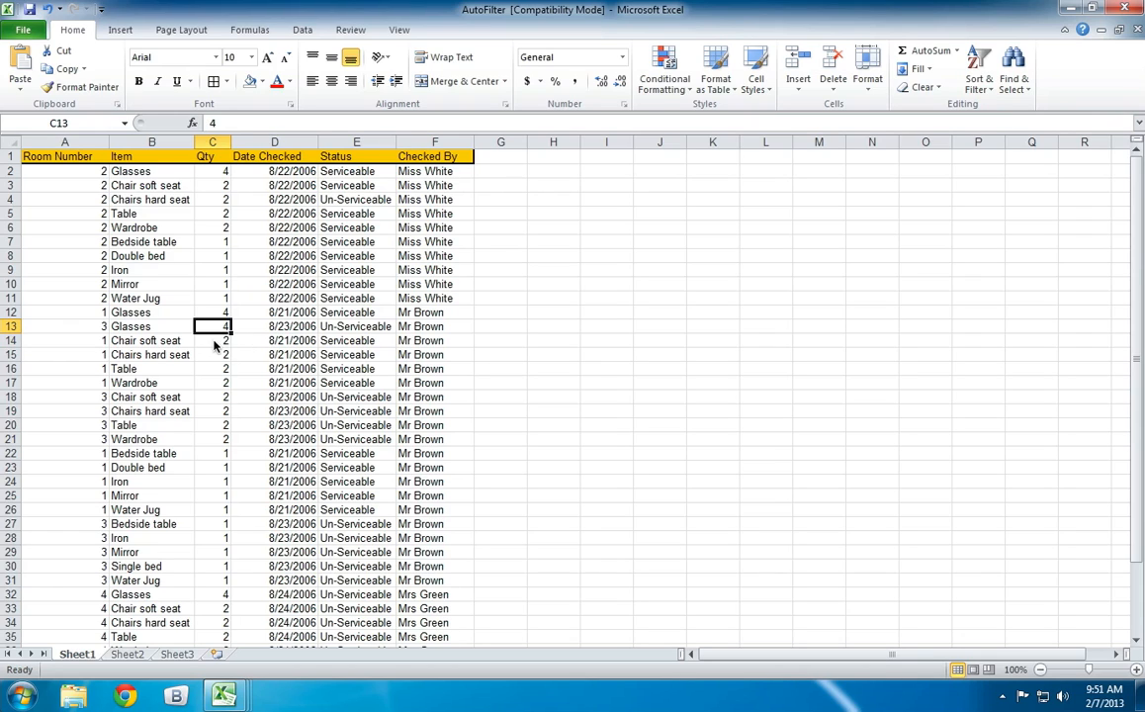
left_click(215, 342)
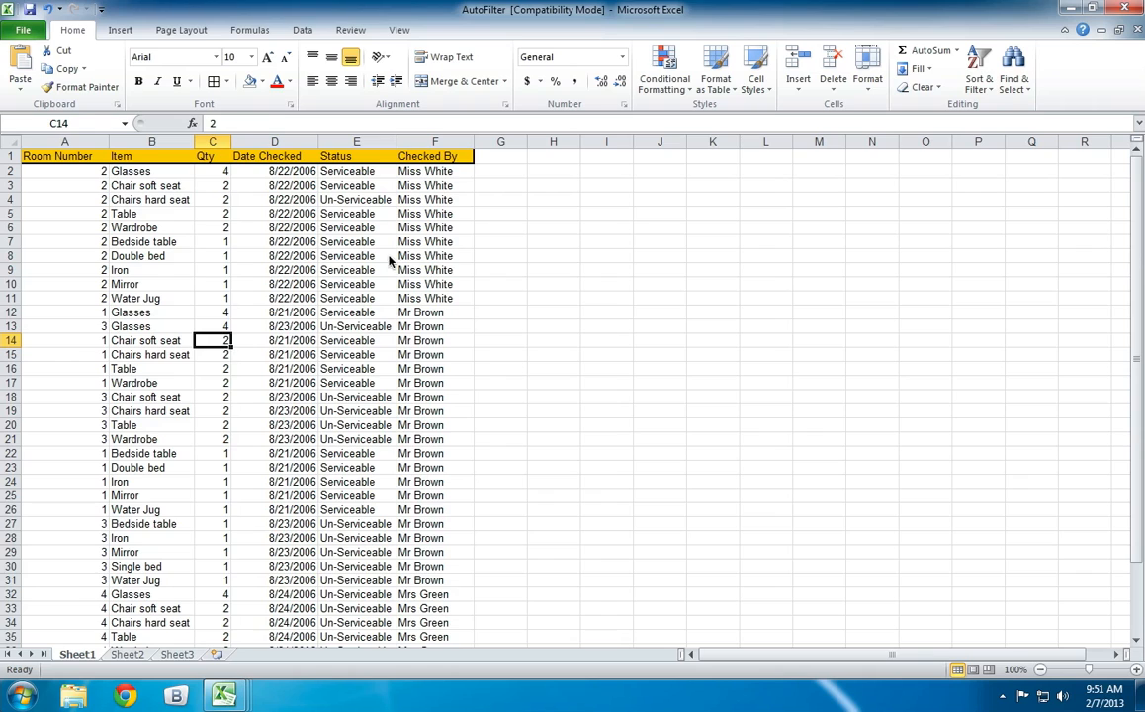
Starting from Status cell E5, locate the cell that carries conditional formatting.
left_click(354, 213)
left_click(1022, 87)
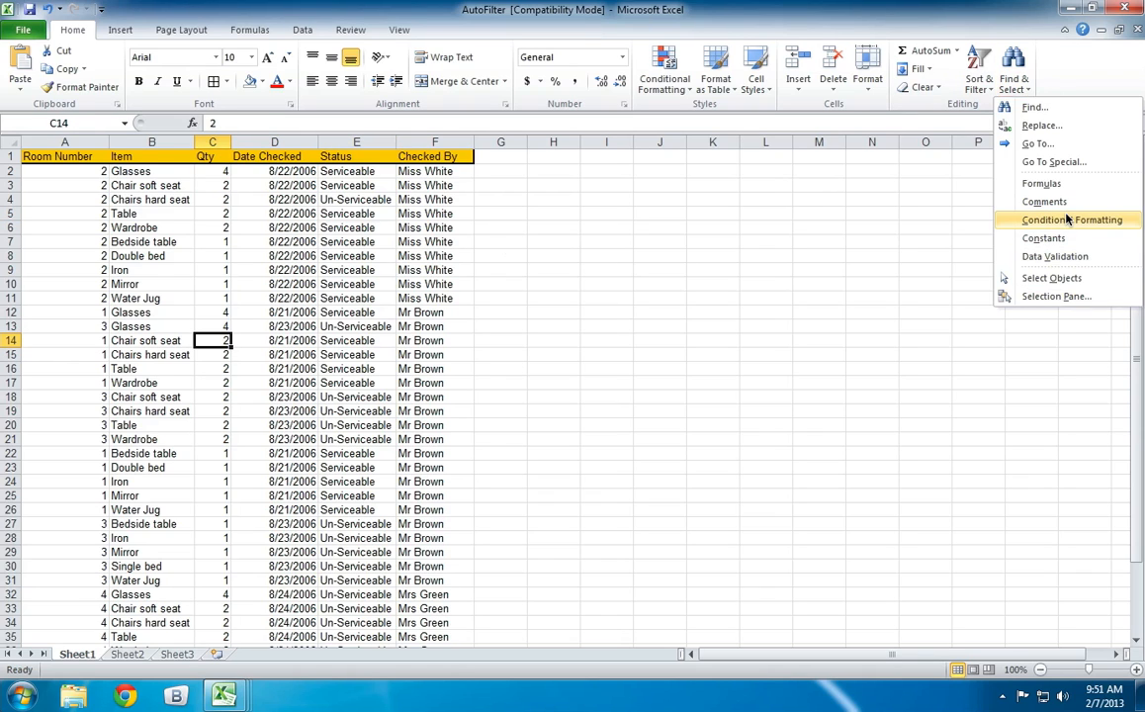
left_click(1067, 218)
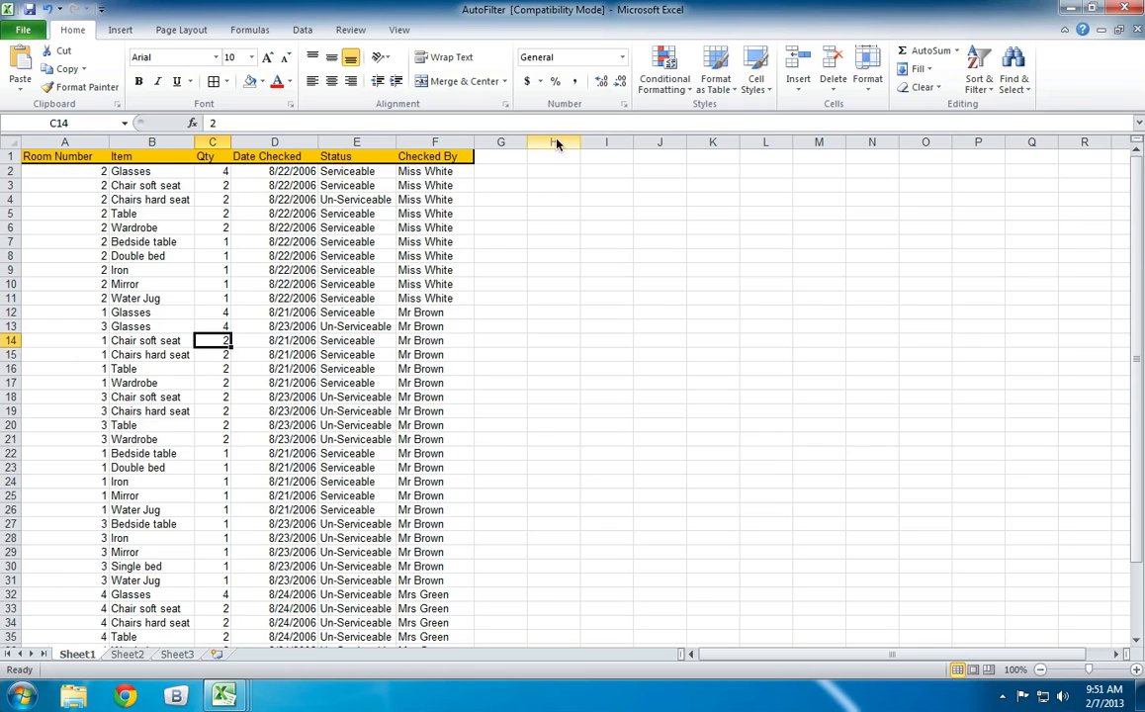
Clear the conditional formatting rules from Qty cell C14 and leave the cell.
left_click(664, 74)
mouse_move(714, 314)
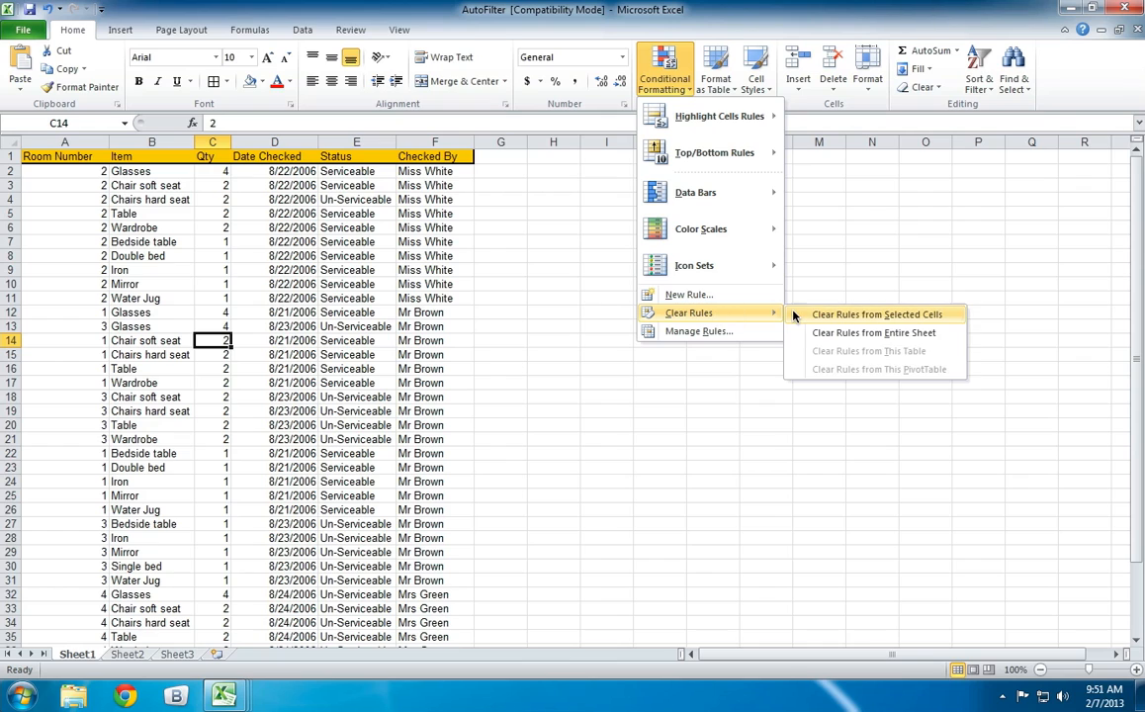
left_click(797, 314)
left_click(599, 341)
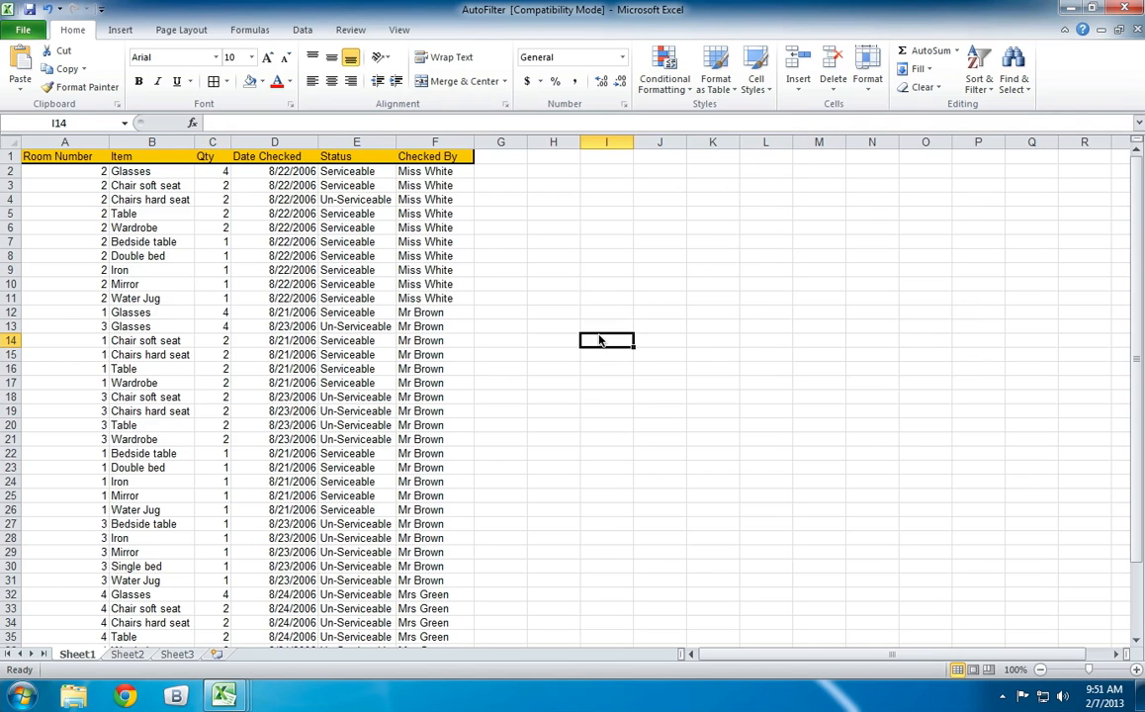
Find the checker's name held in cell F12 match by match, and list all its occurrences on the sheet.
left_click(1014, 71)
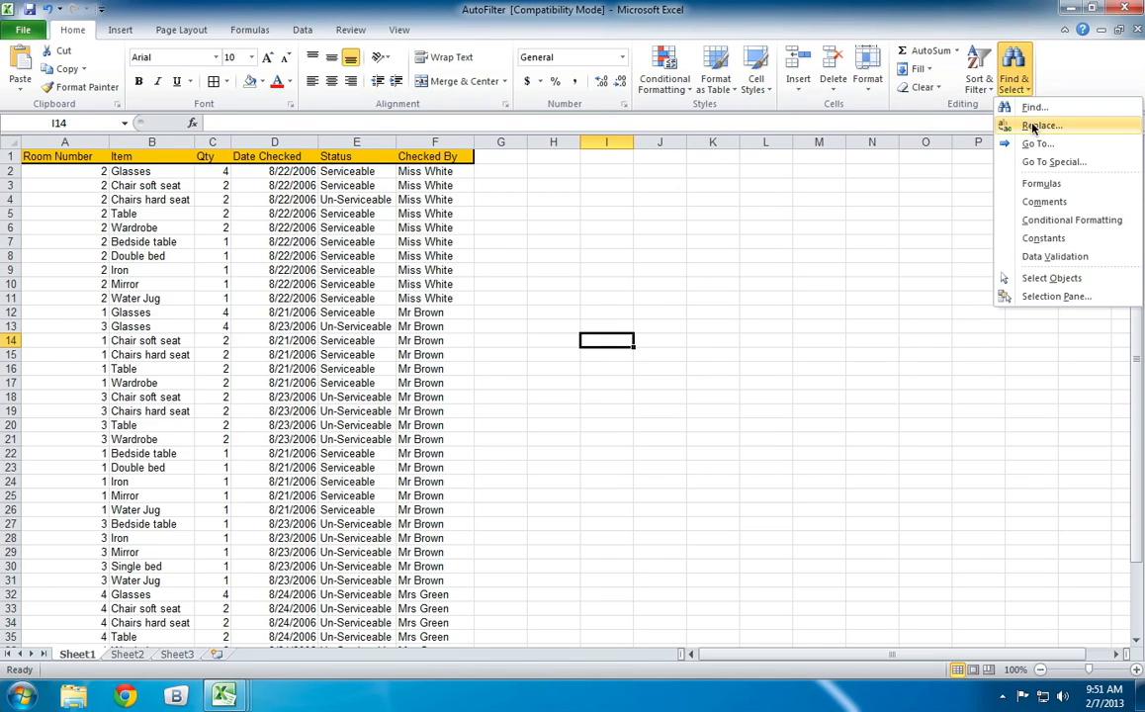
left_click(1032, 108)
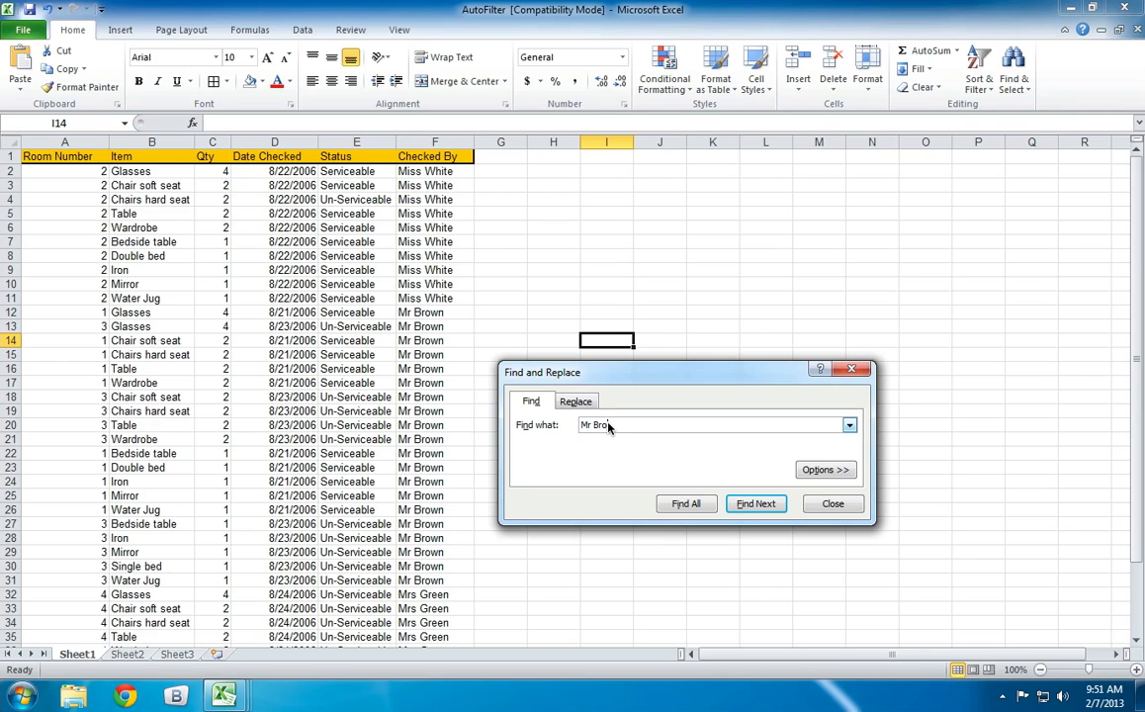
key("Return")
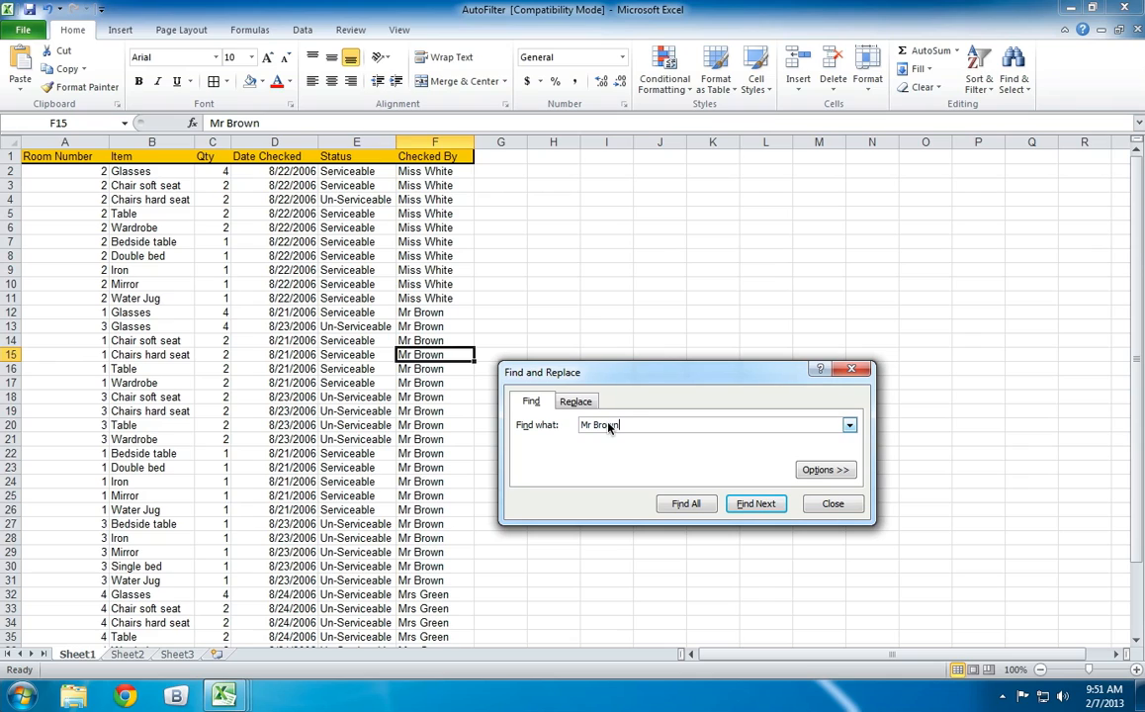
left_click_drag(597, 377, 703, 264)
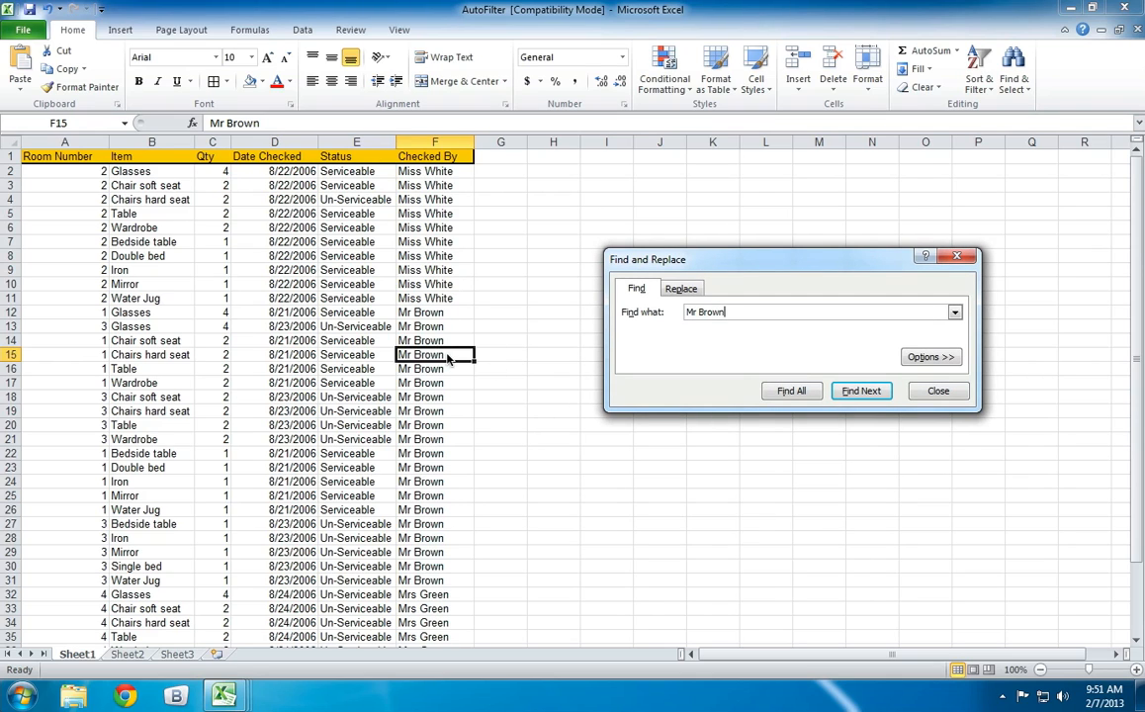
left_click(864, 392)
left_click(852, 393)
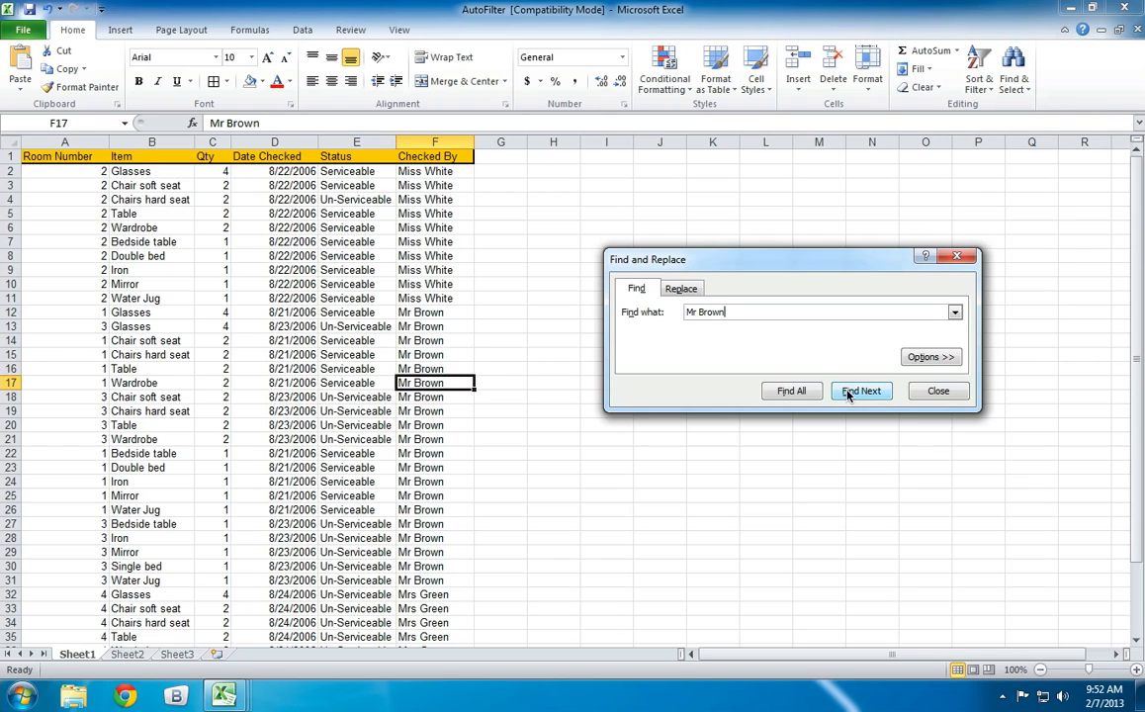
left_click(792, 391)
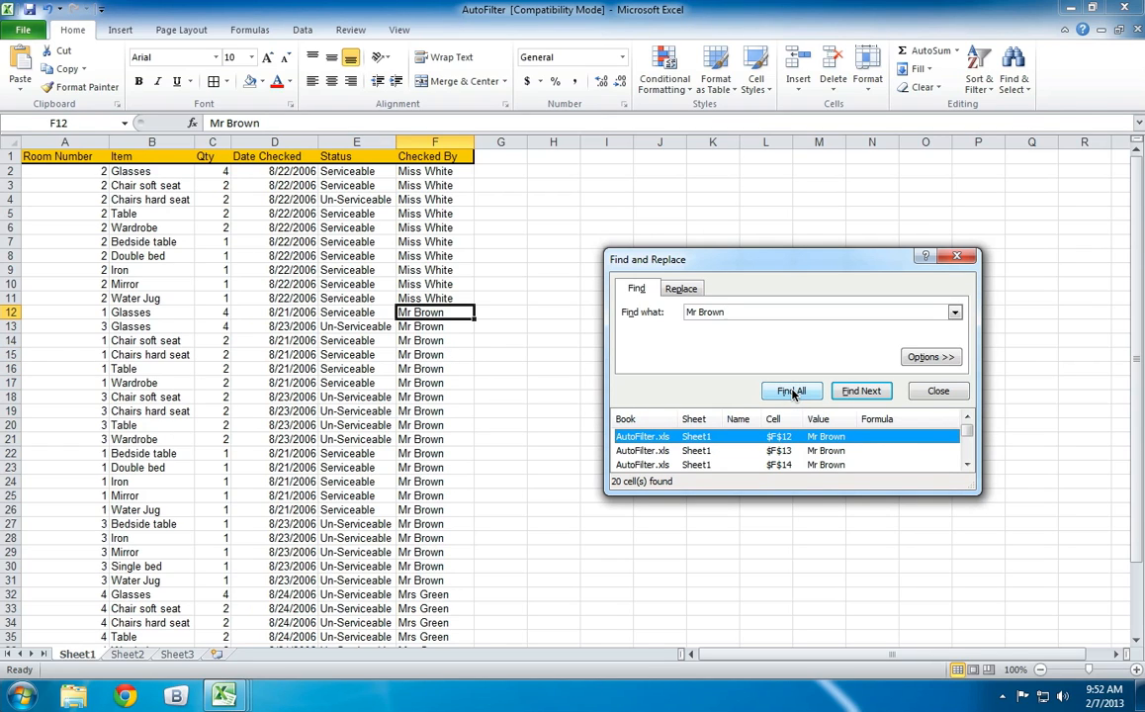
Enlarge the Find results list and jump to the matches in cells F16 and F20.
left_click_drag(977, 491, 1000, 620)
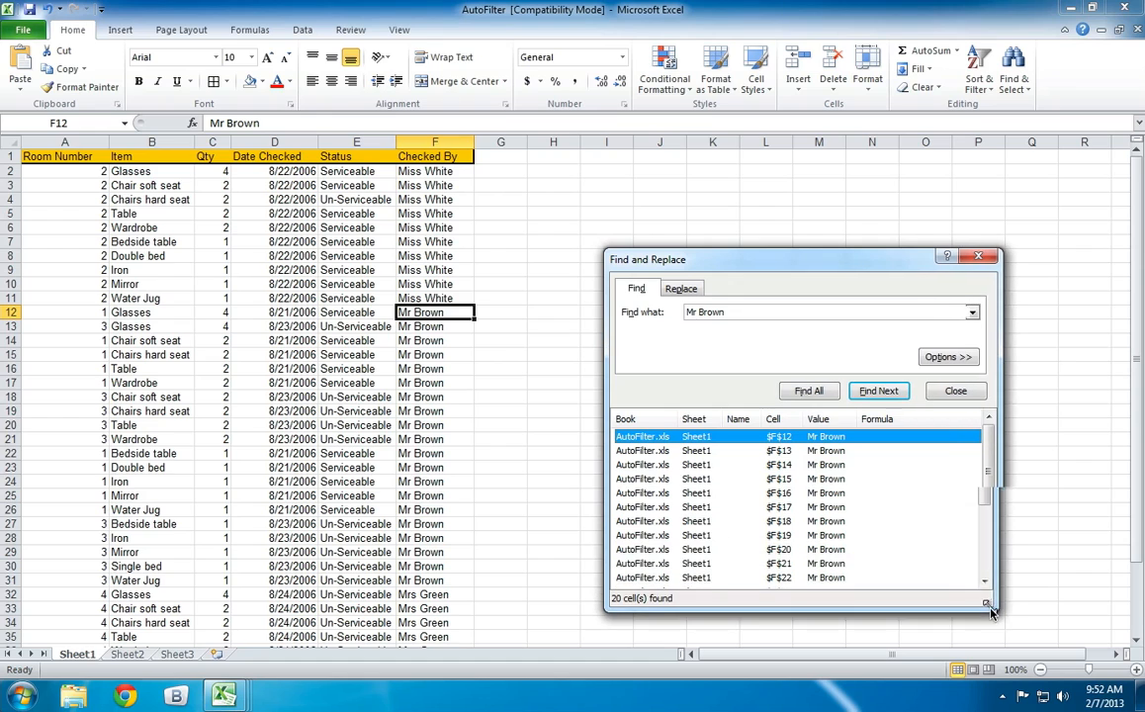
left_click(826, 492)
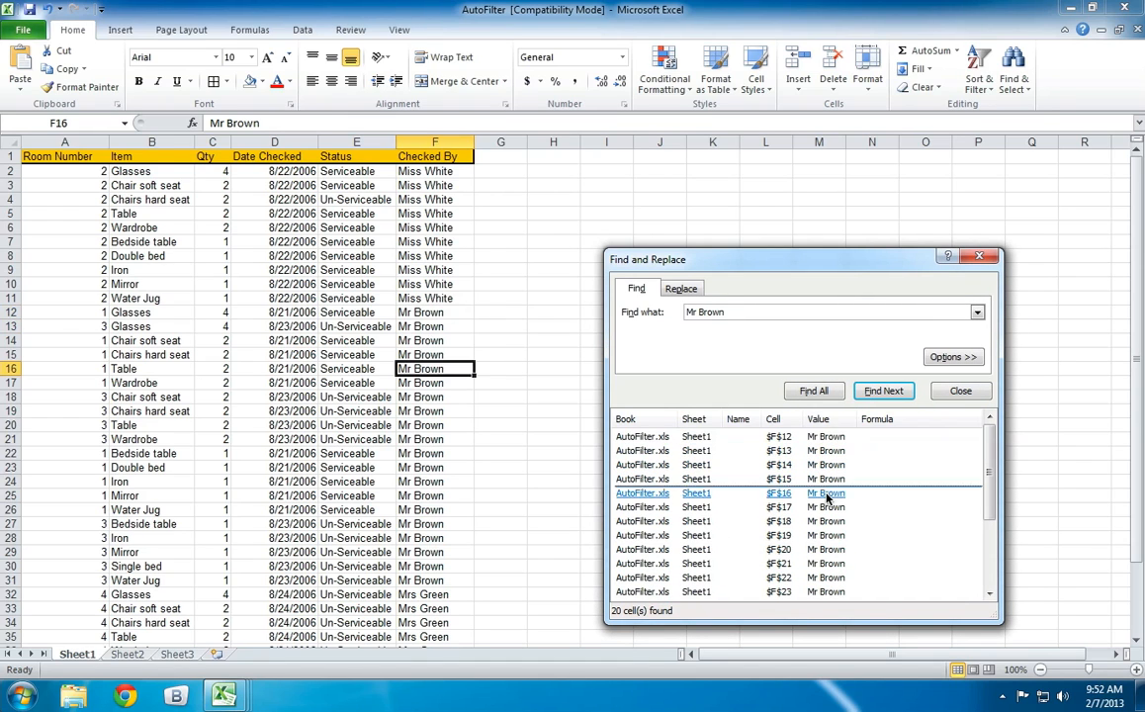
left_click(843, 549)
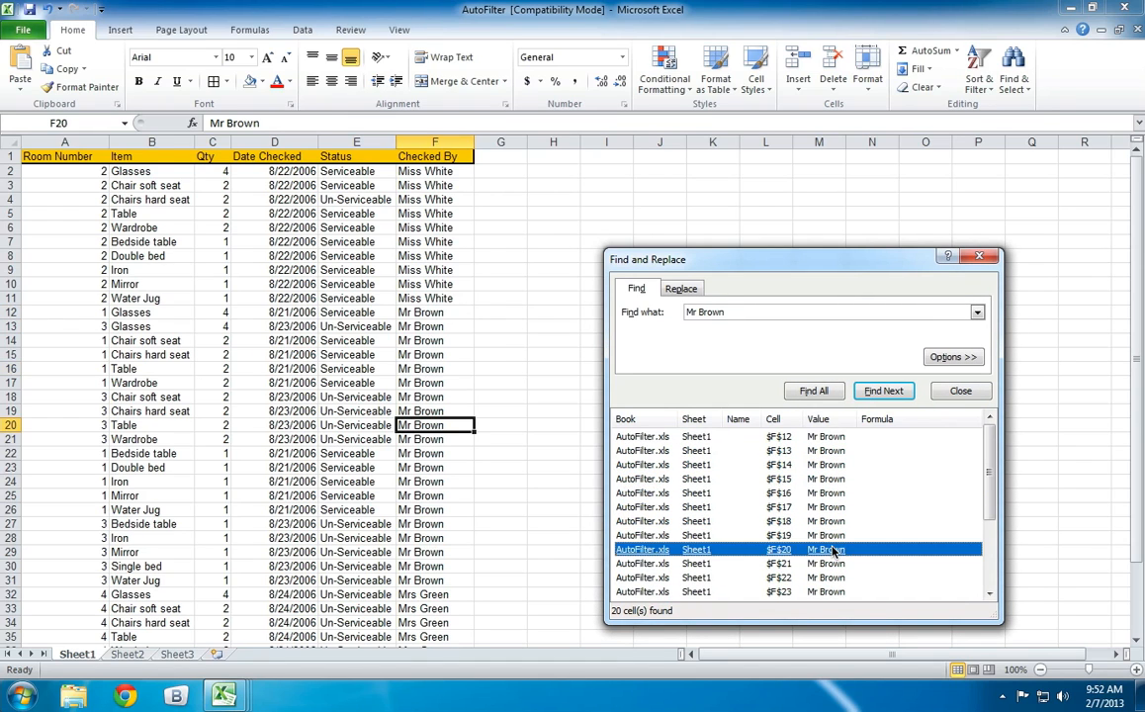
scroll(856, 522, "down", 2)
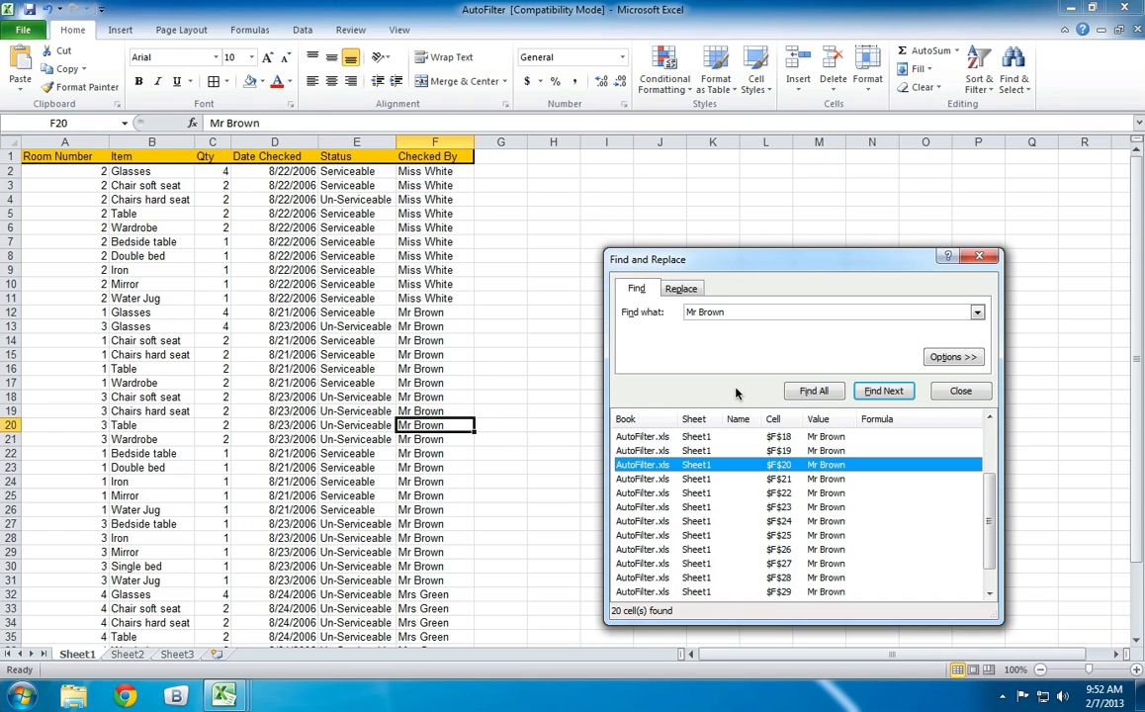
Replace the searched checker's name with the same surname titled Mrs, one match at a time, in cells F20 to F23.
left_click(690, 289)
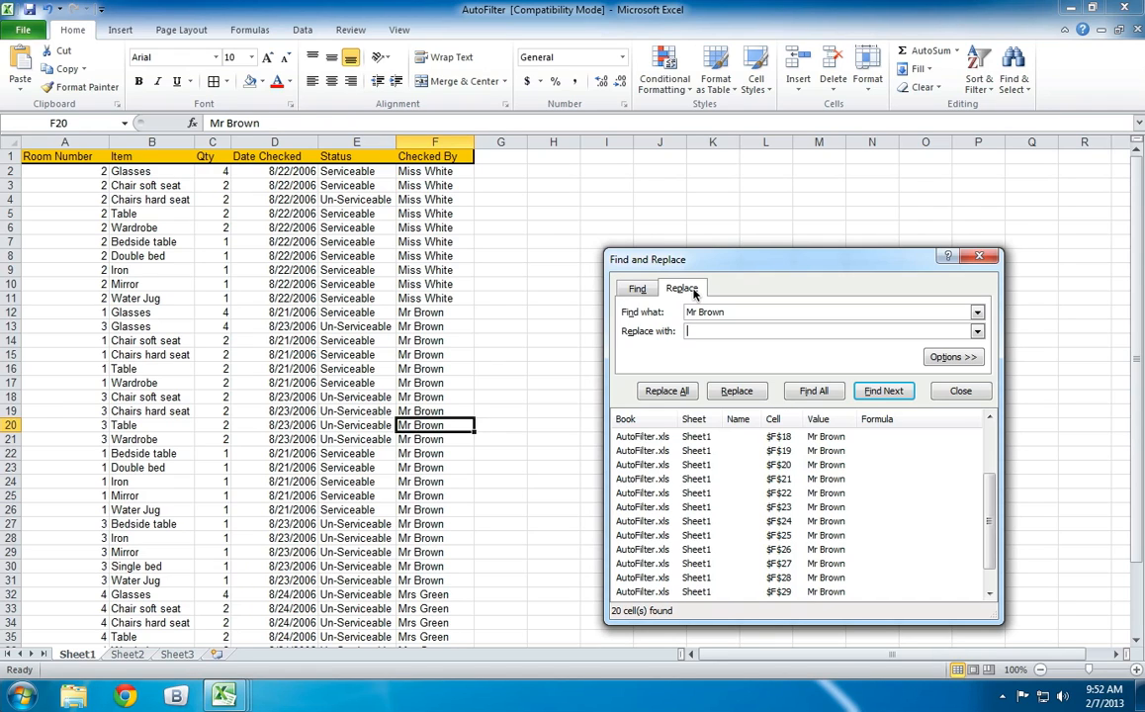
type("Mrs Brown")
left_click_drag(831, 262, 858, 190)
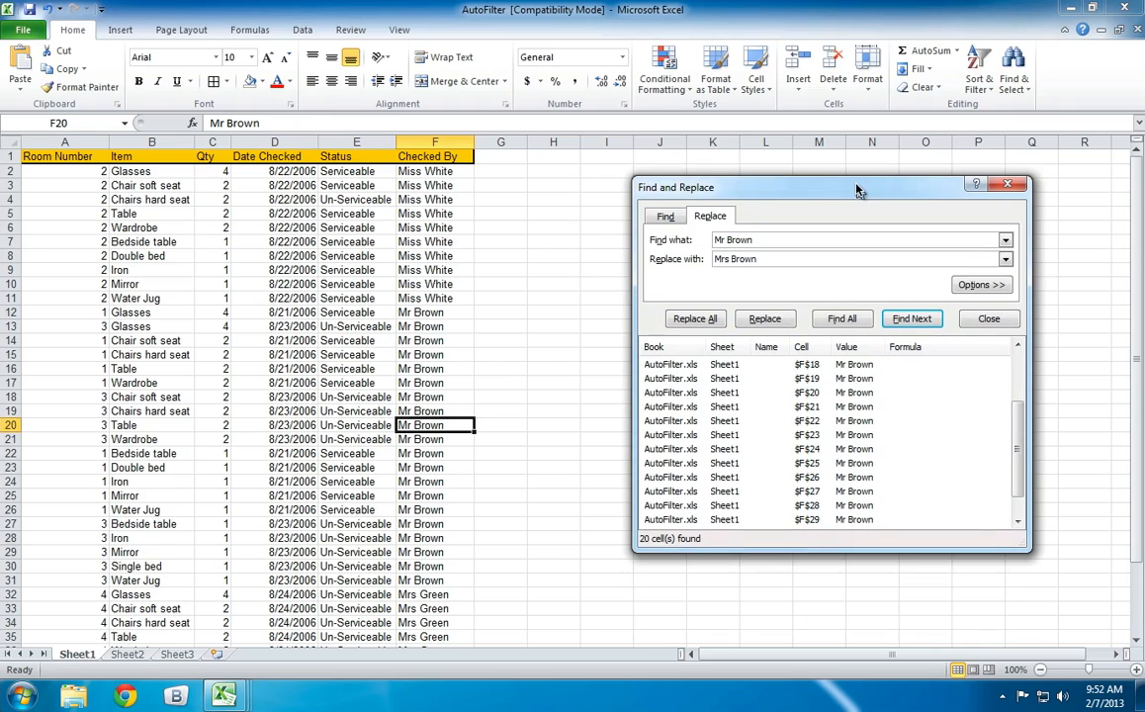
left_click(764, 319)
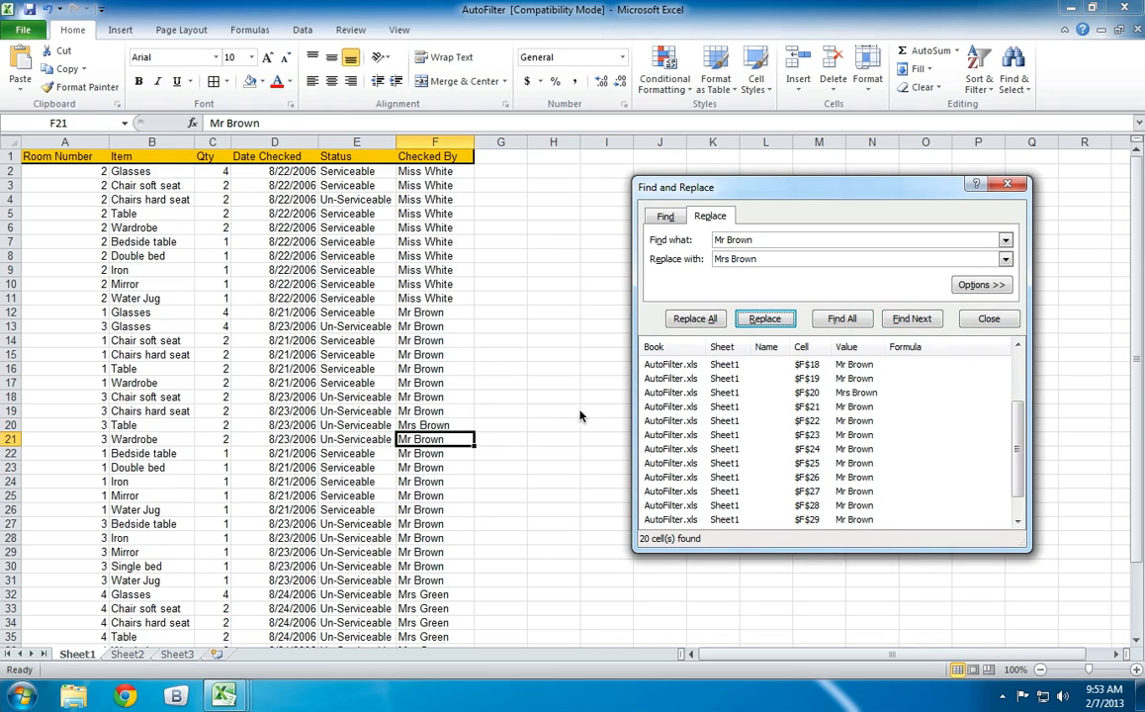
left_click(763, 319)
left_click(761, 322)
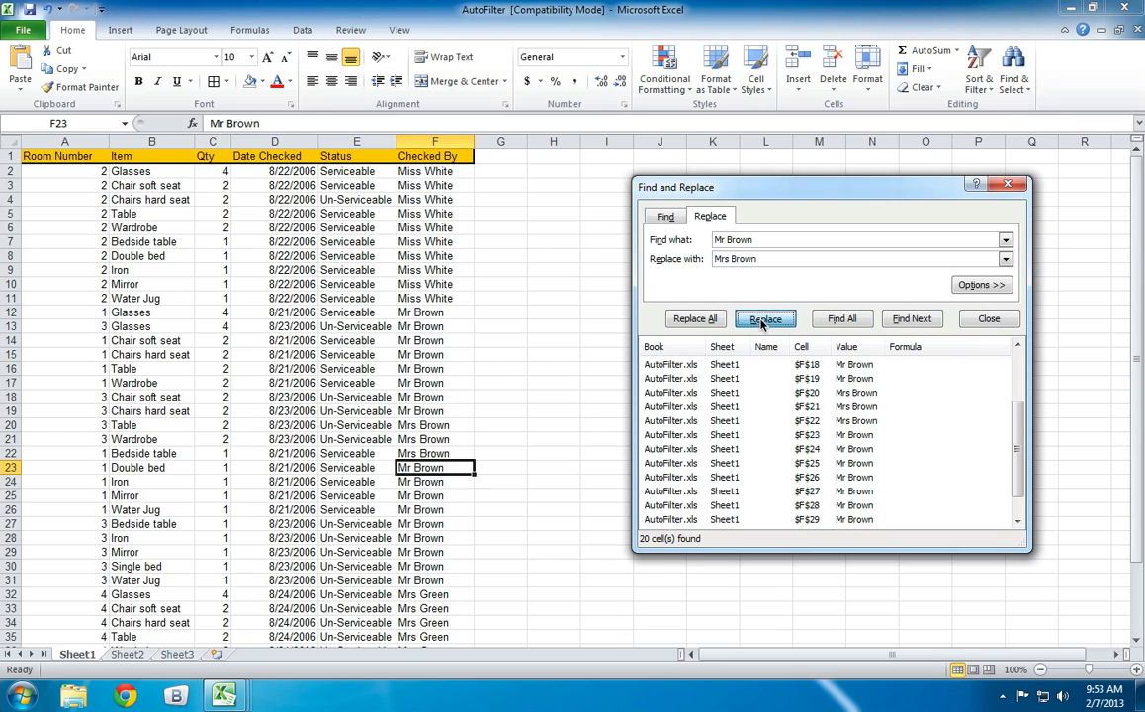
left_click(761, 322)
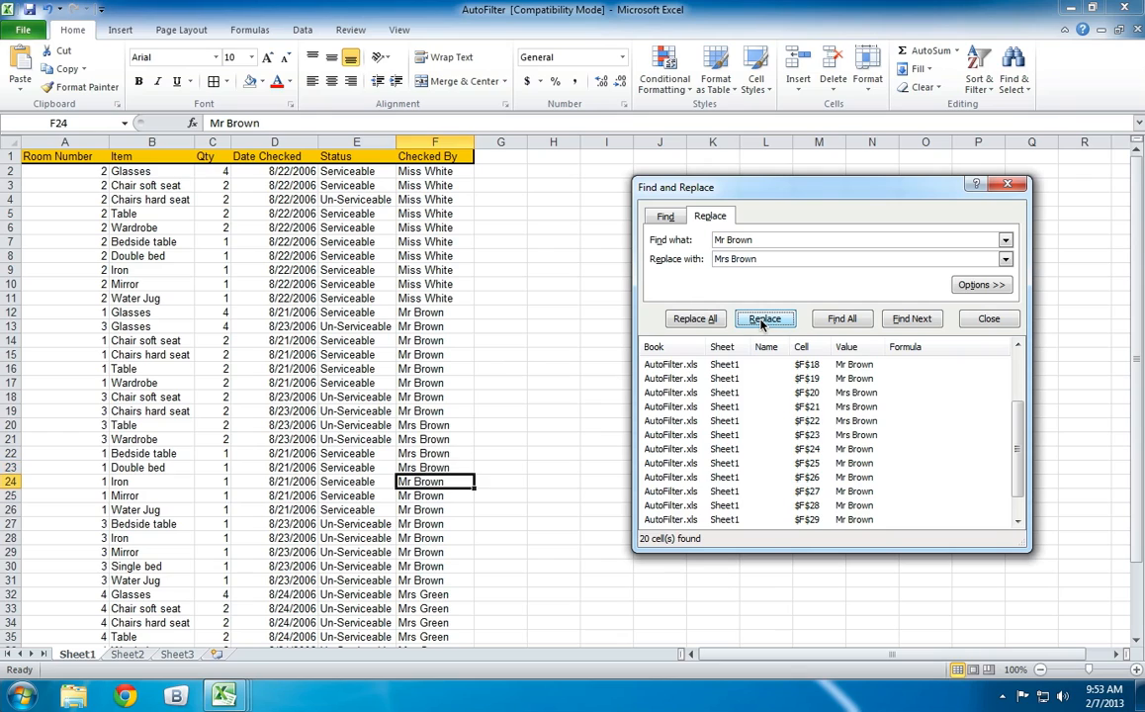
Replace all remaining occurrences of the checker's name with the Mrs version, close Find and Replace, and review the Checked By column.
left_click(710, 320)
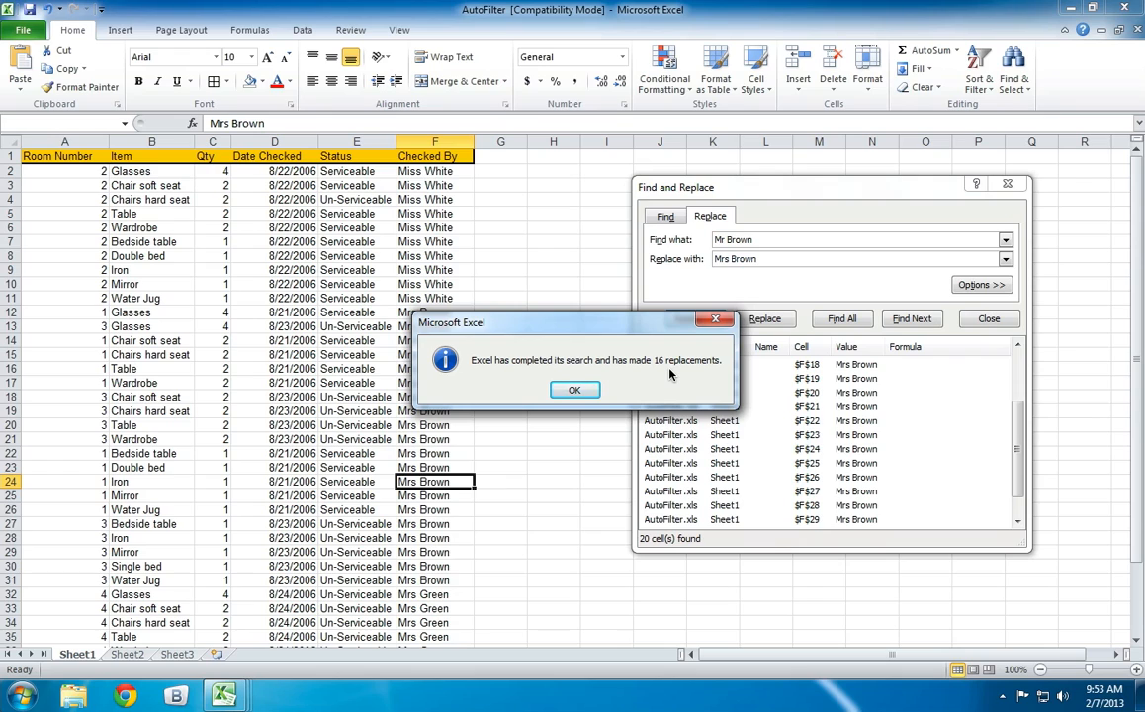
left_click(578, 390)
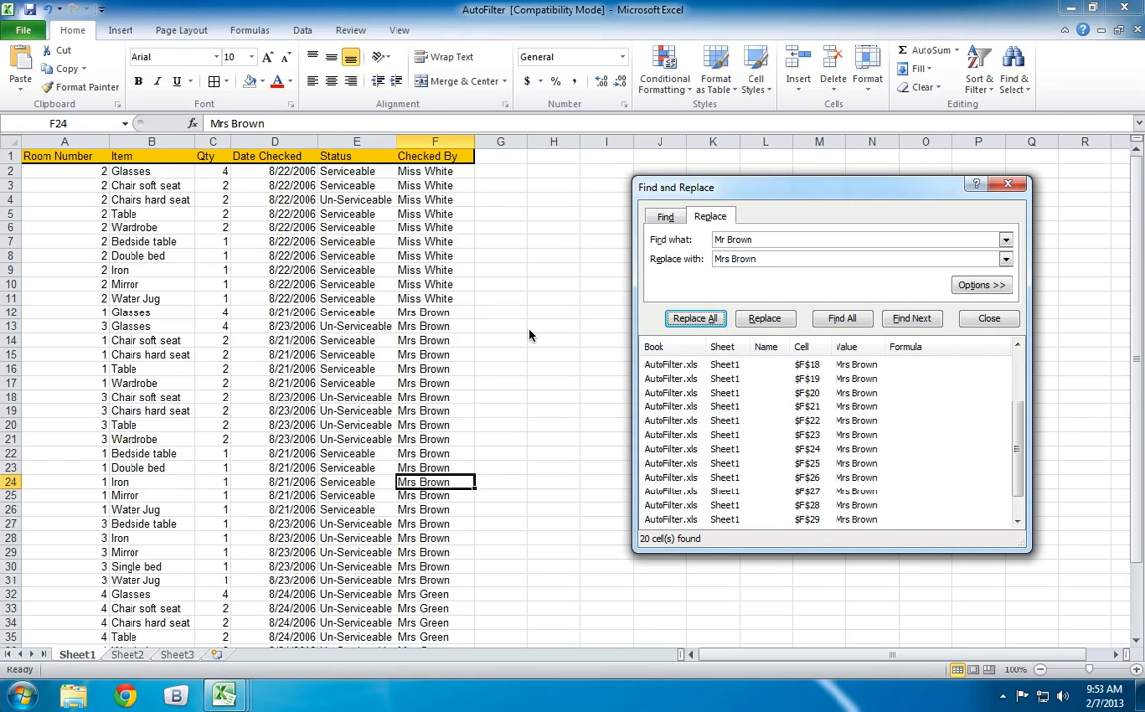
left_click(989, 318)
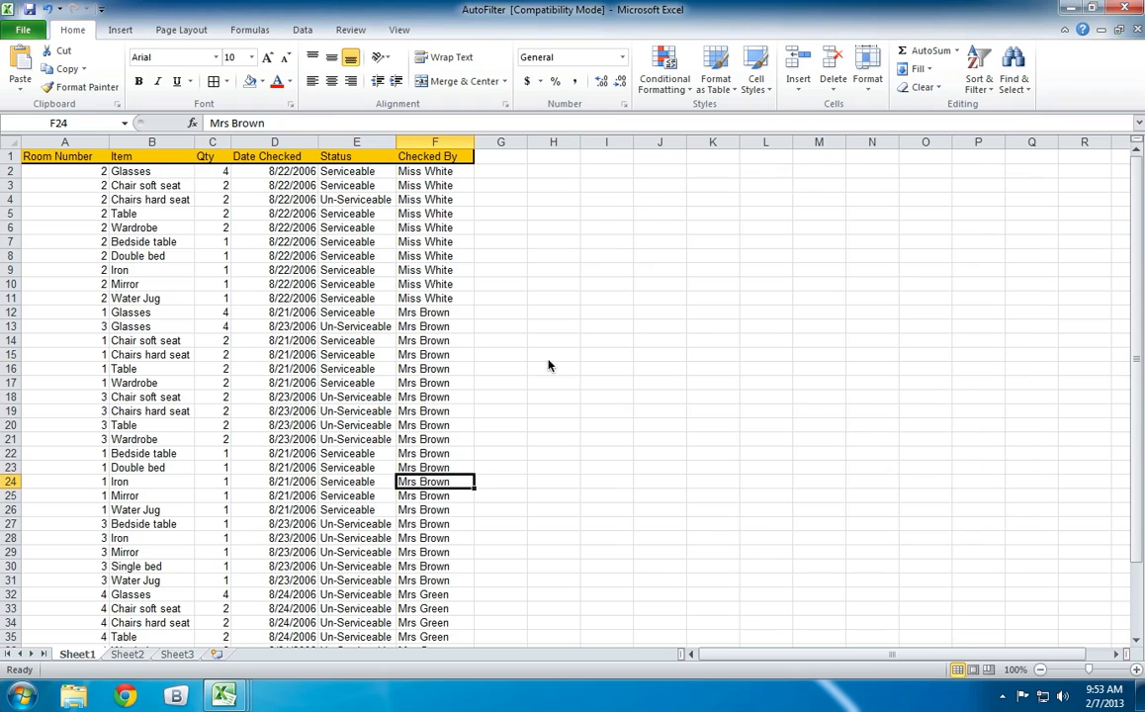
left_click(505, 368)
scroll(505, 368, "down", 4)
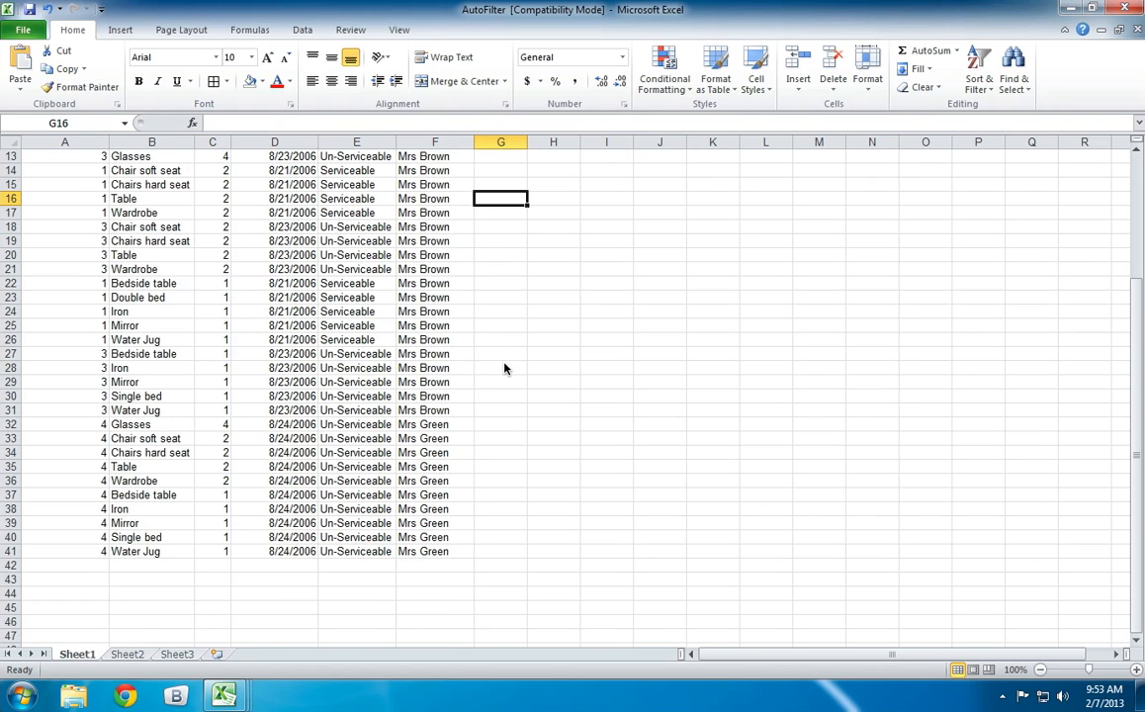
scroll(504, 368, "up", 4)
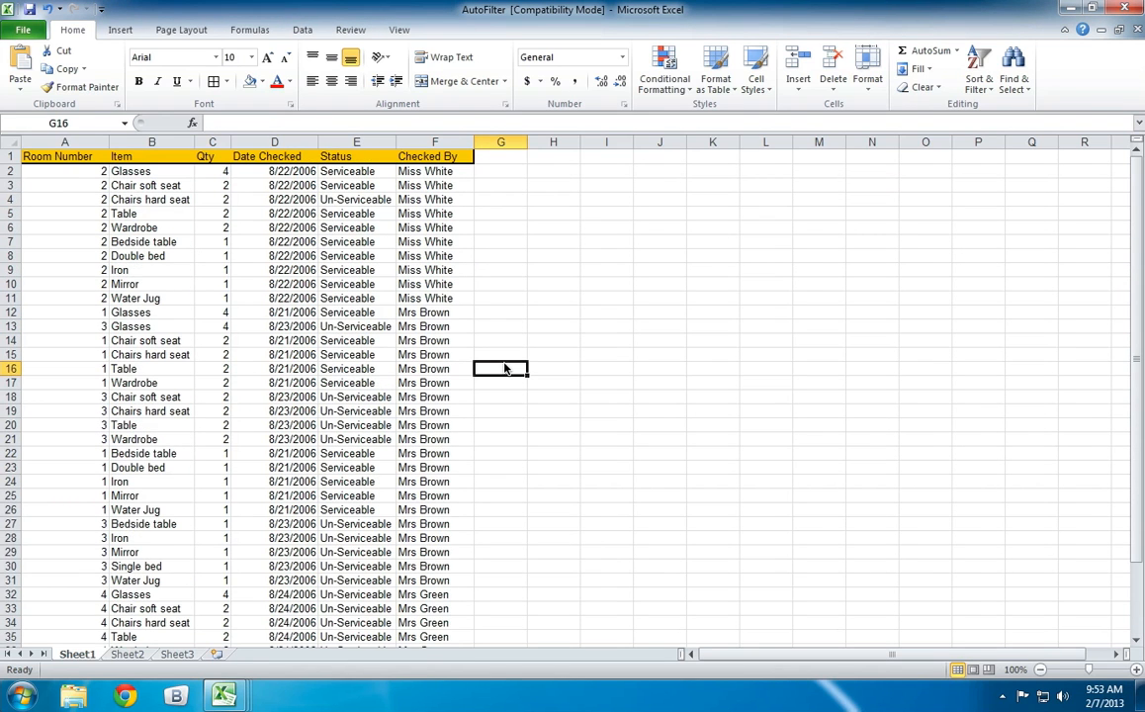
scroll(504, 368, "down", 3)
scroll(505, 368, "up", 3)
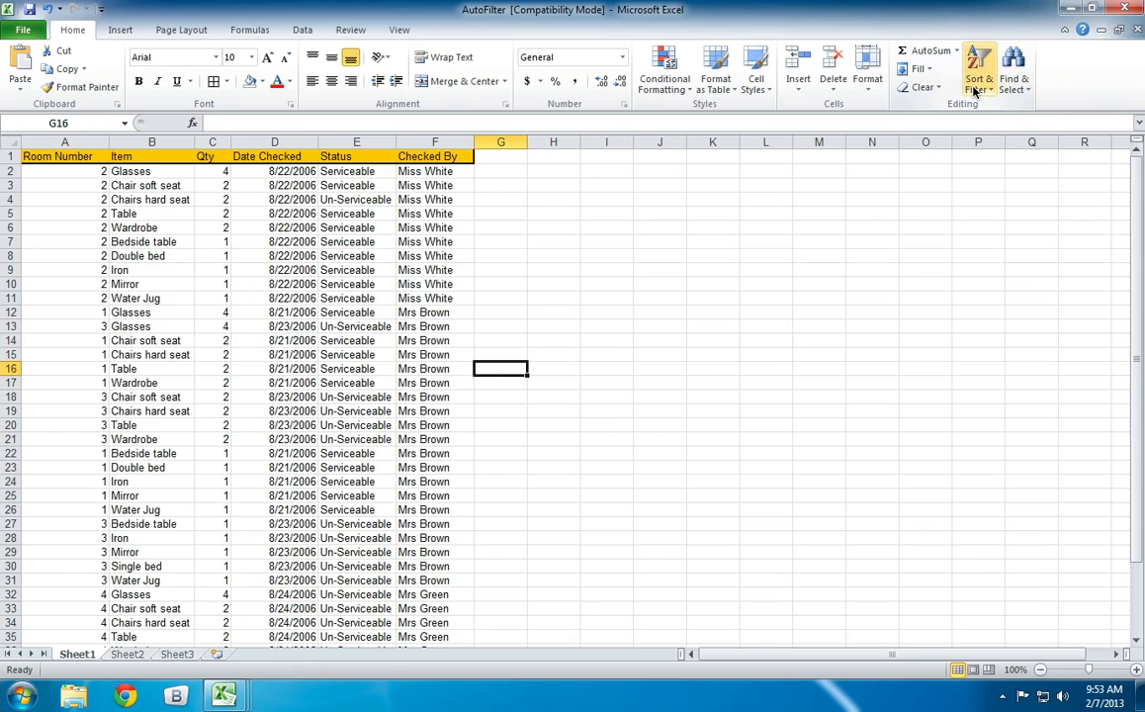
left_click(1013, 89)
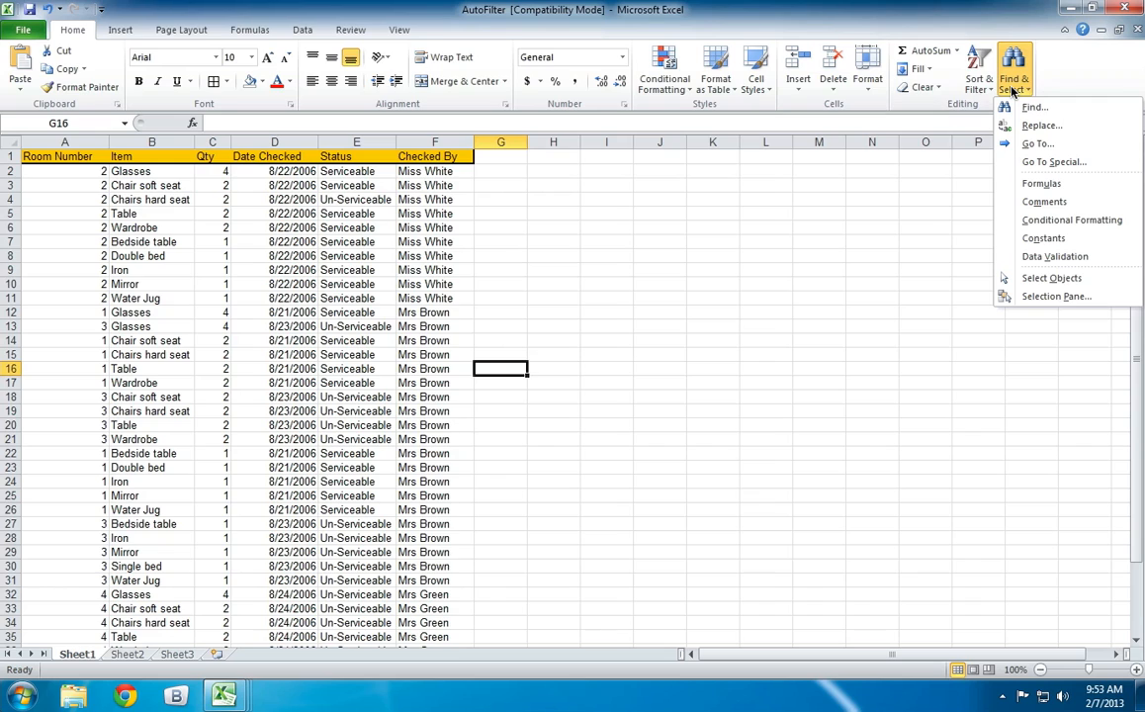
left_click(1012, 90)
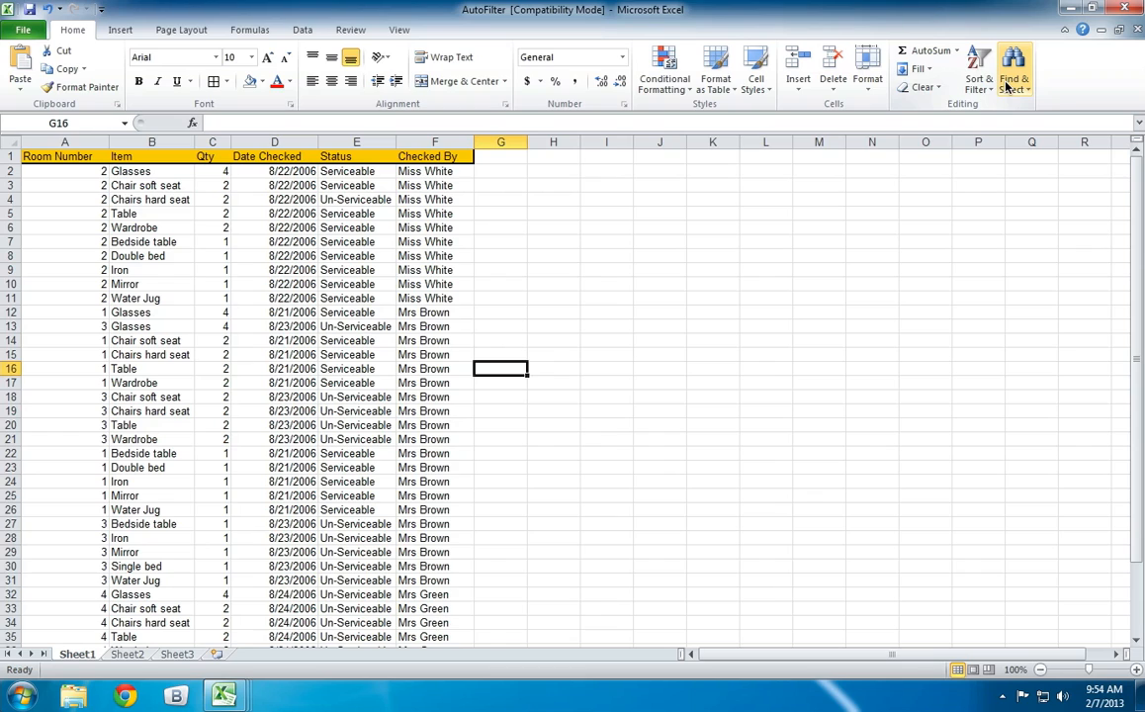
left_click(120, 33)
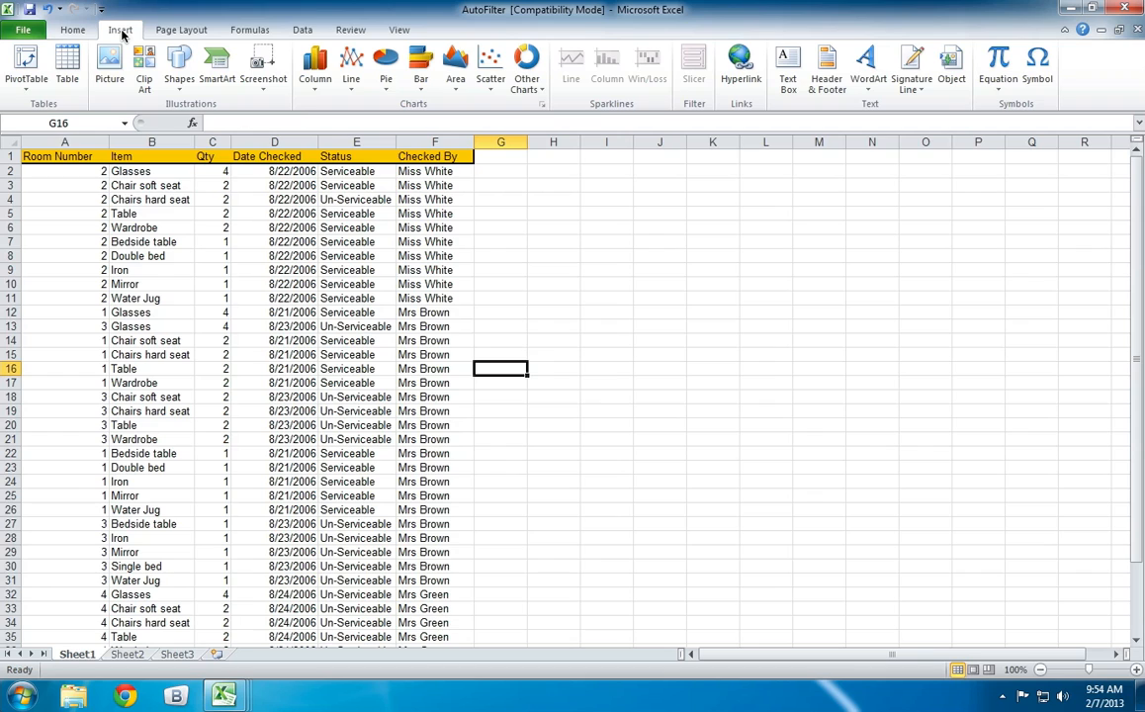
left_click(170, 32)
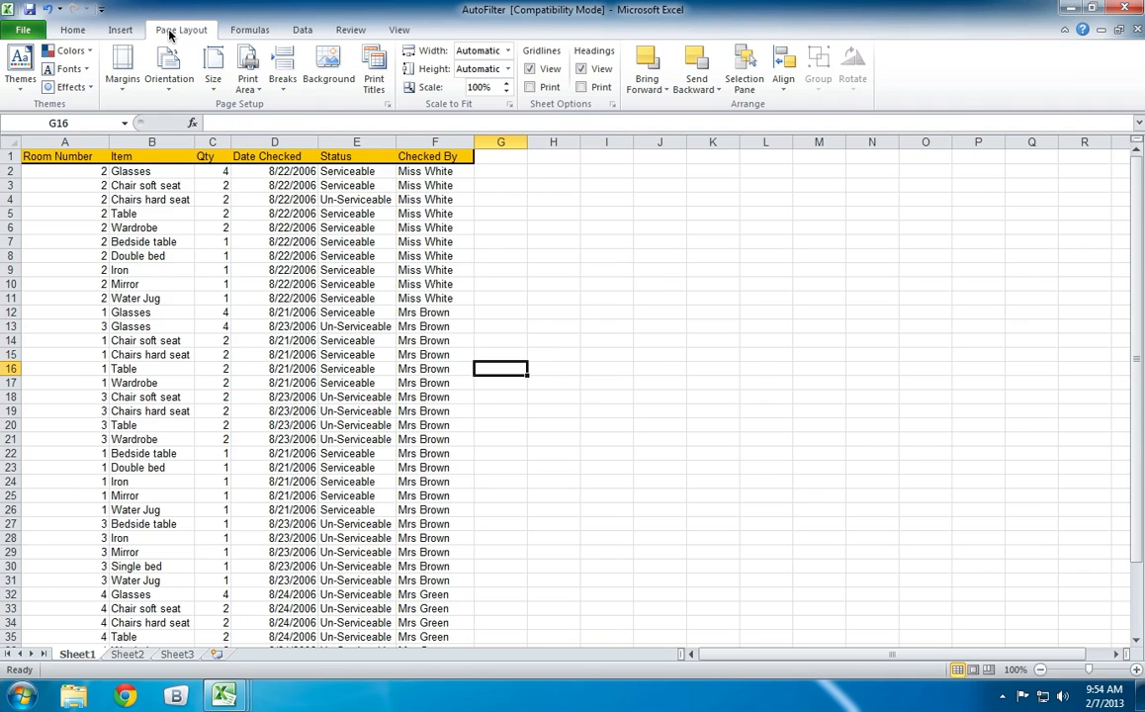
left_click(92, 32)
Open header and footer editing, visit the footer and return to the header, and go back to the sheet at cell G2.
left_click(116, 30)
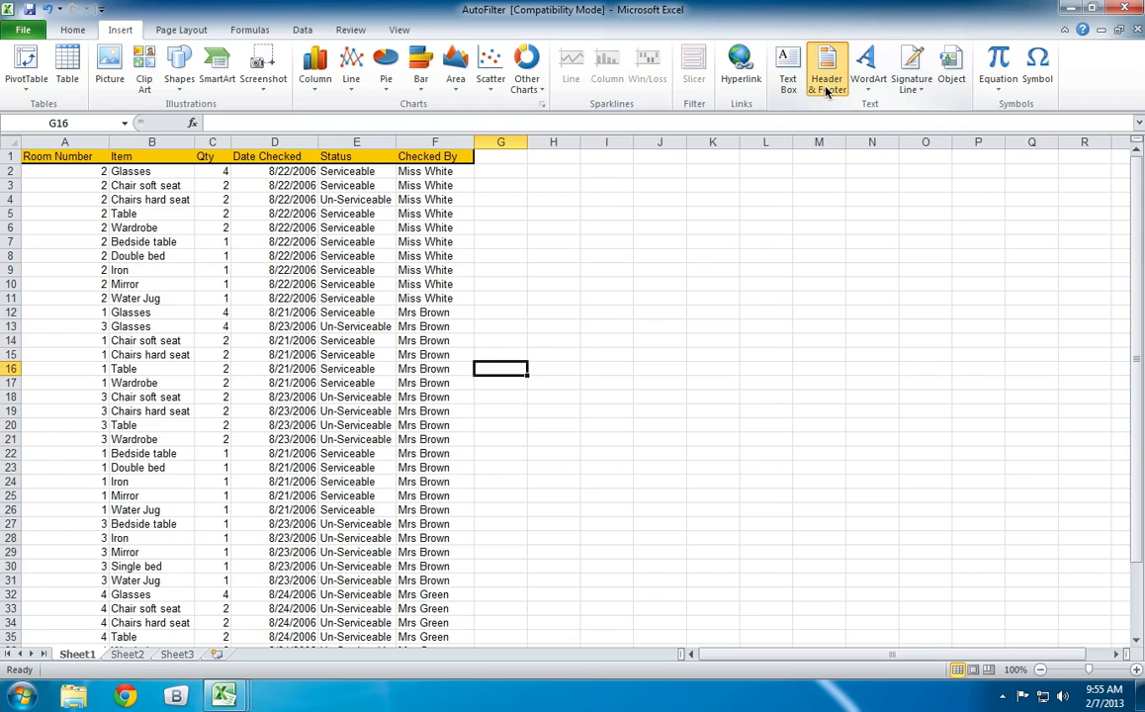
left_click(827, 87)
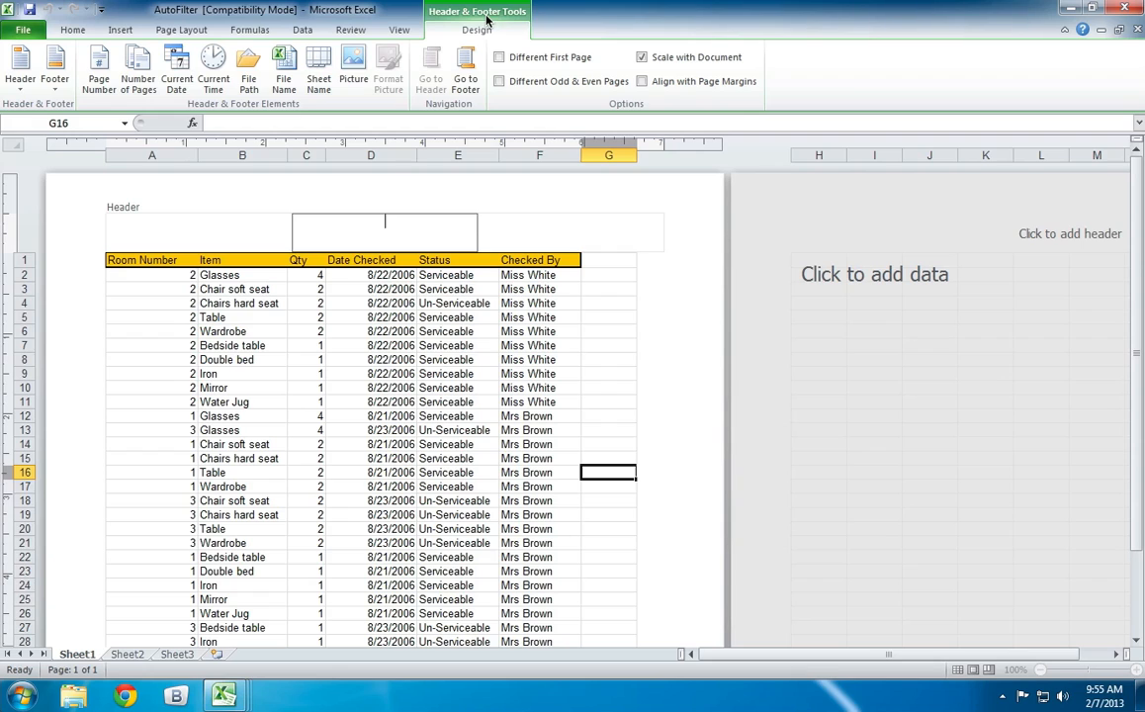
left_click(470, 63)
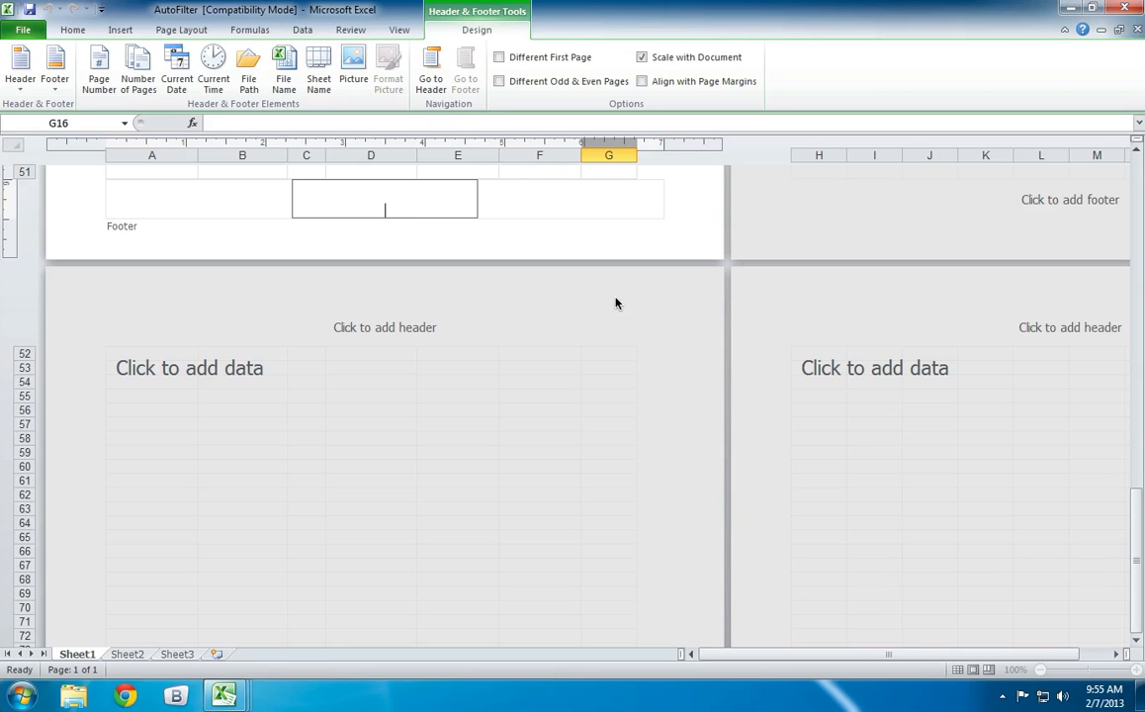
left_click(430, 65)
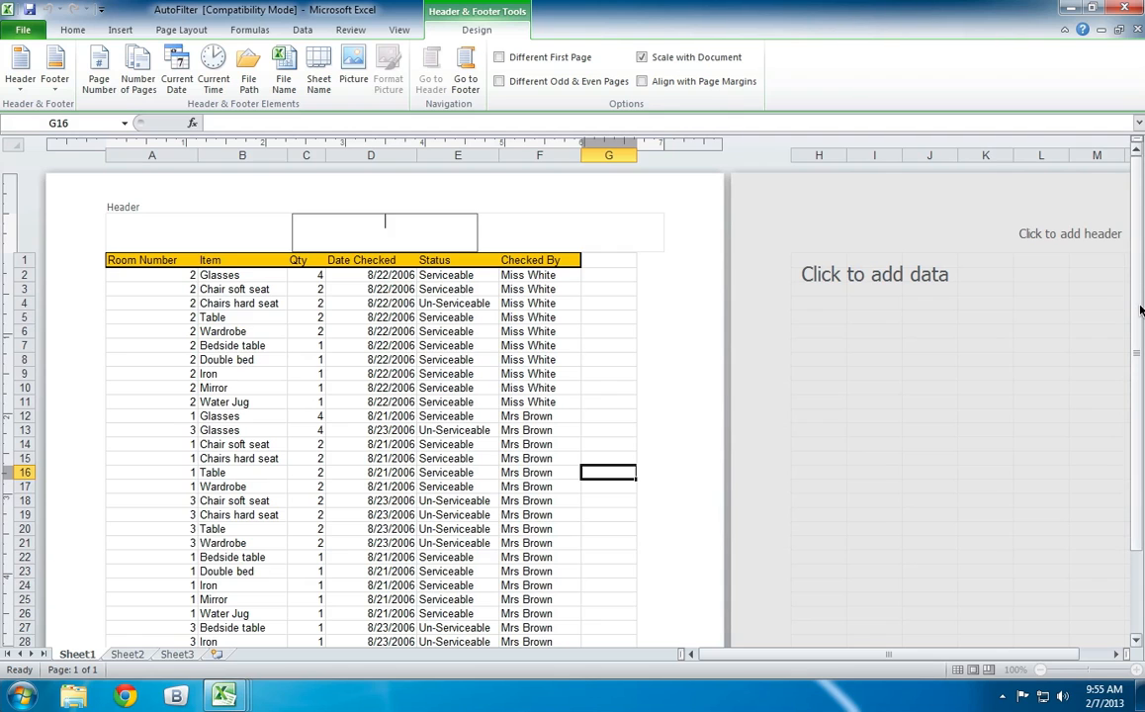
left_click_drag(1138, 312, 1135, 238)
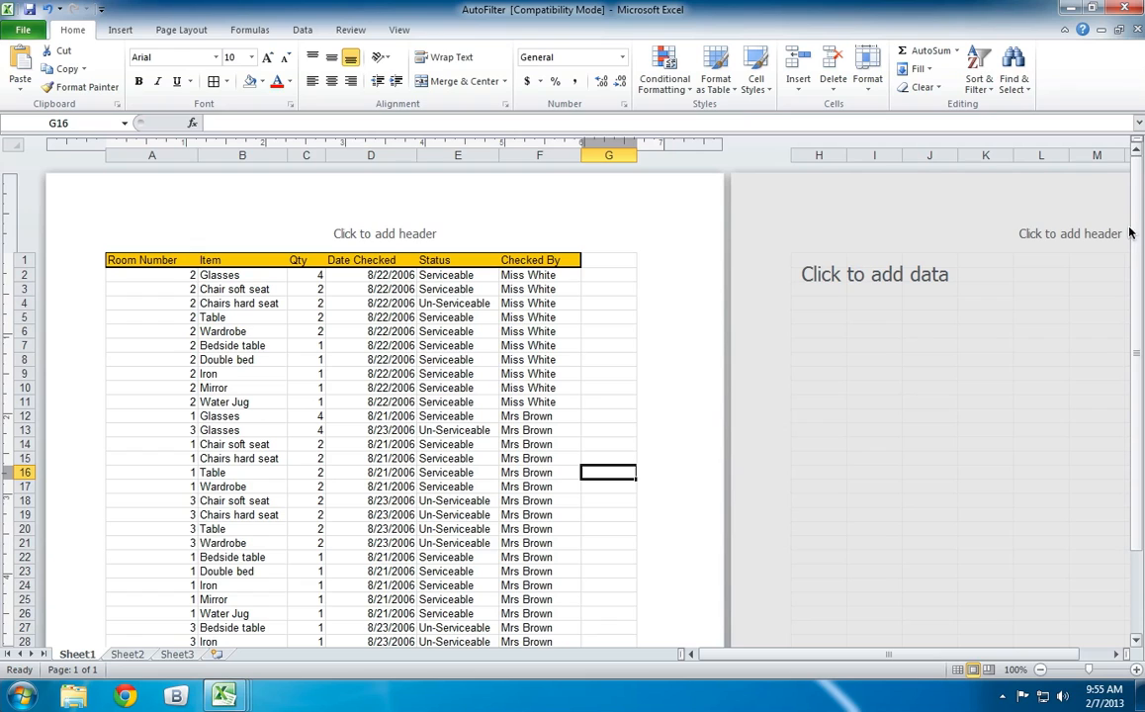
left_click(119, 30)
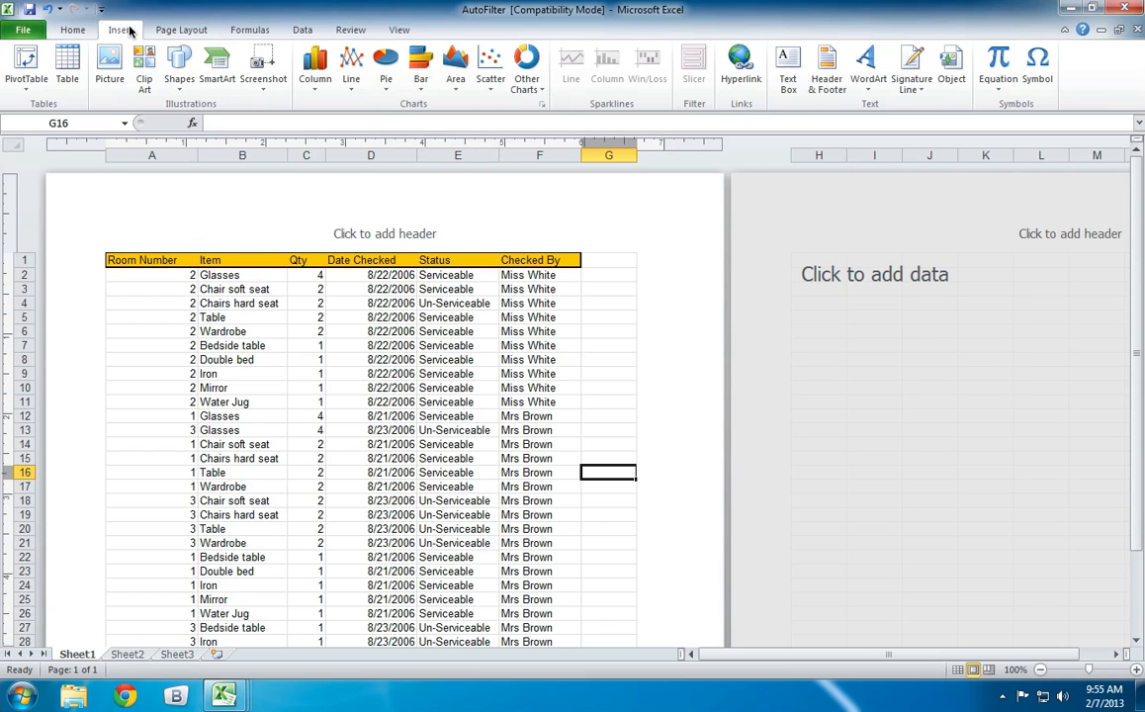
left_click(827, 73)
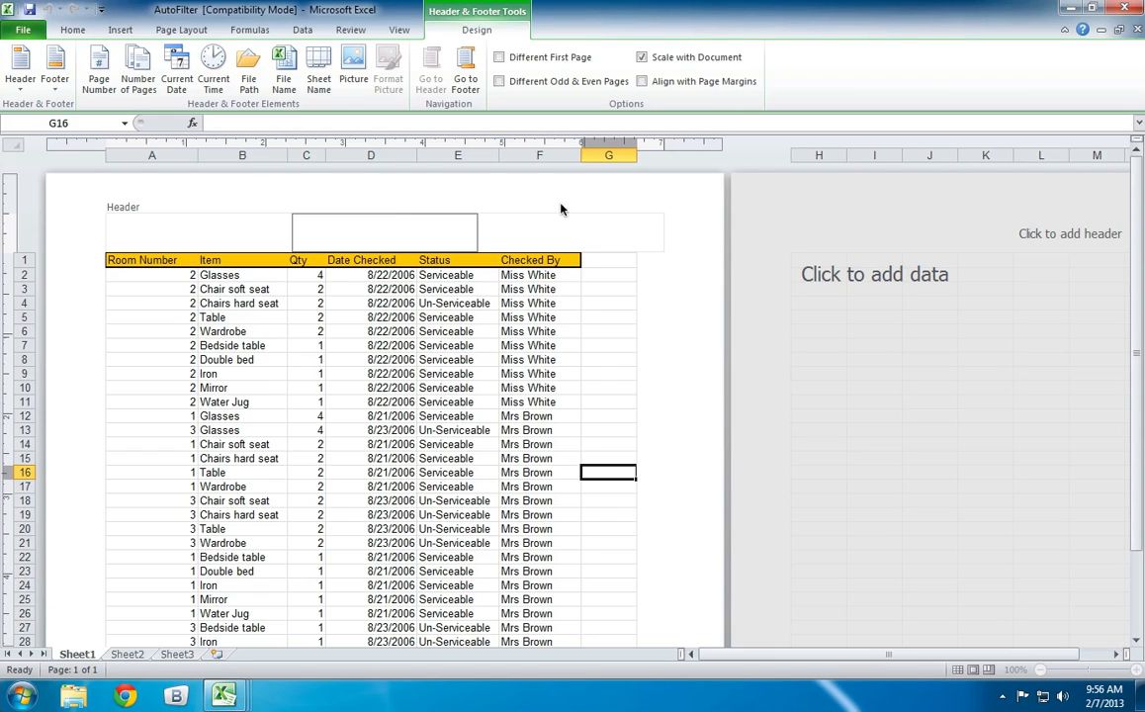
left_click(596, 280)
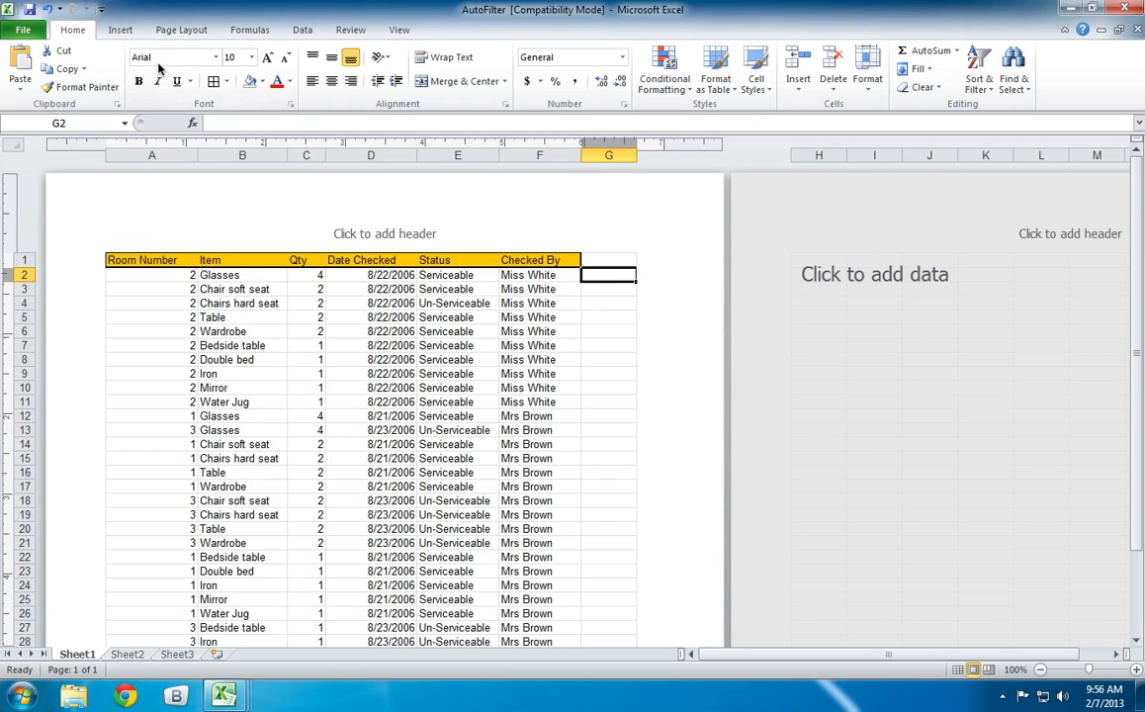
Open the sheet's header for editing and go through its left, center and right sections.
left_click(119, 30)
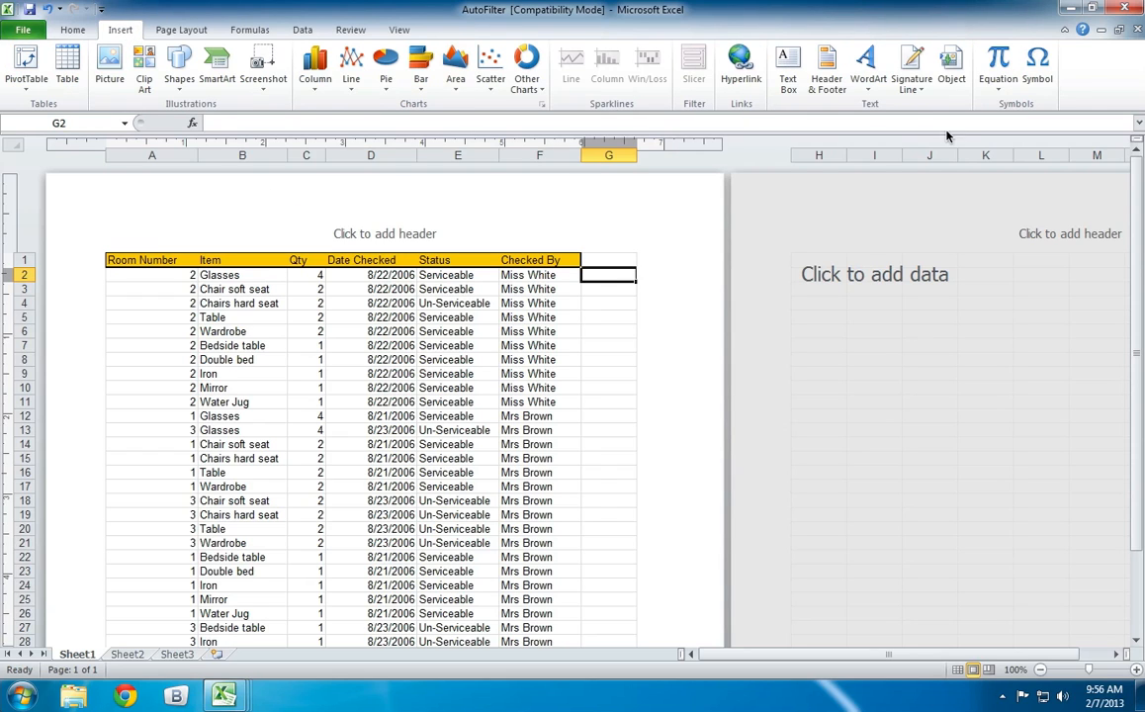
left_click(830, 79)
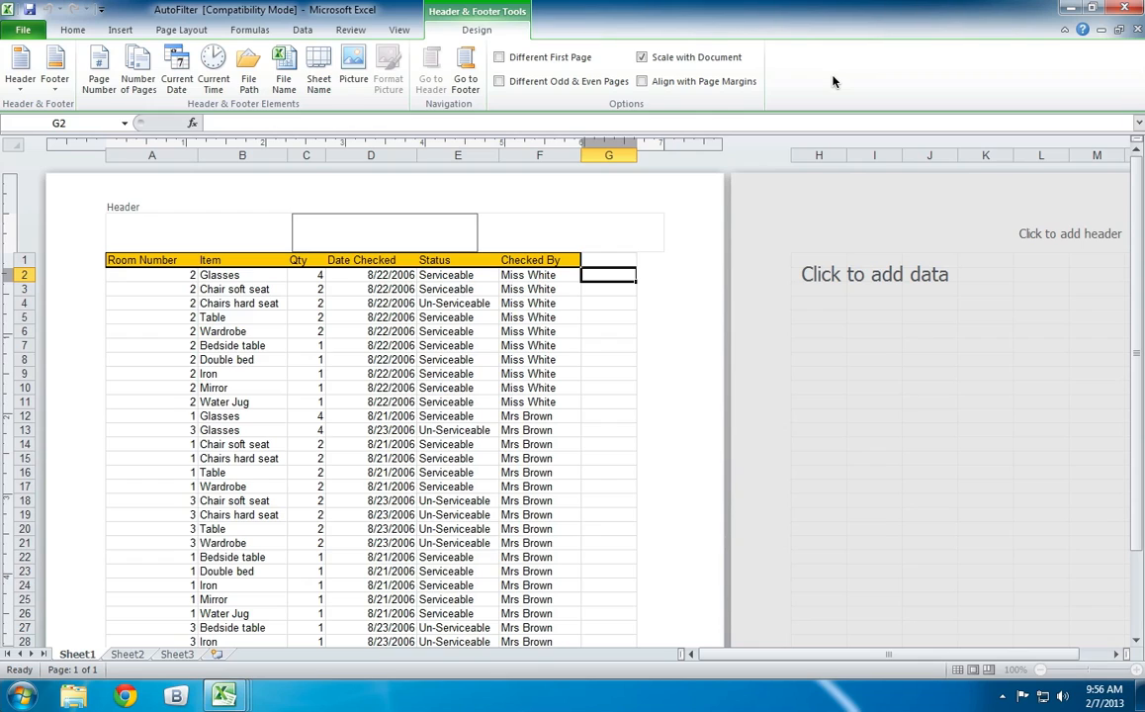
left_click(226, 225)
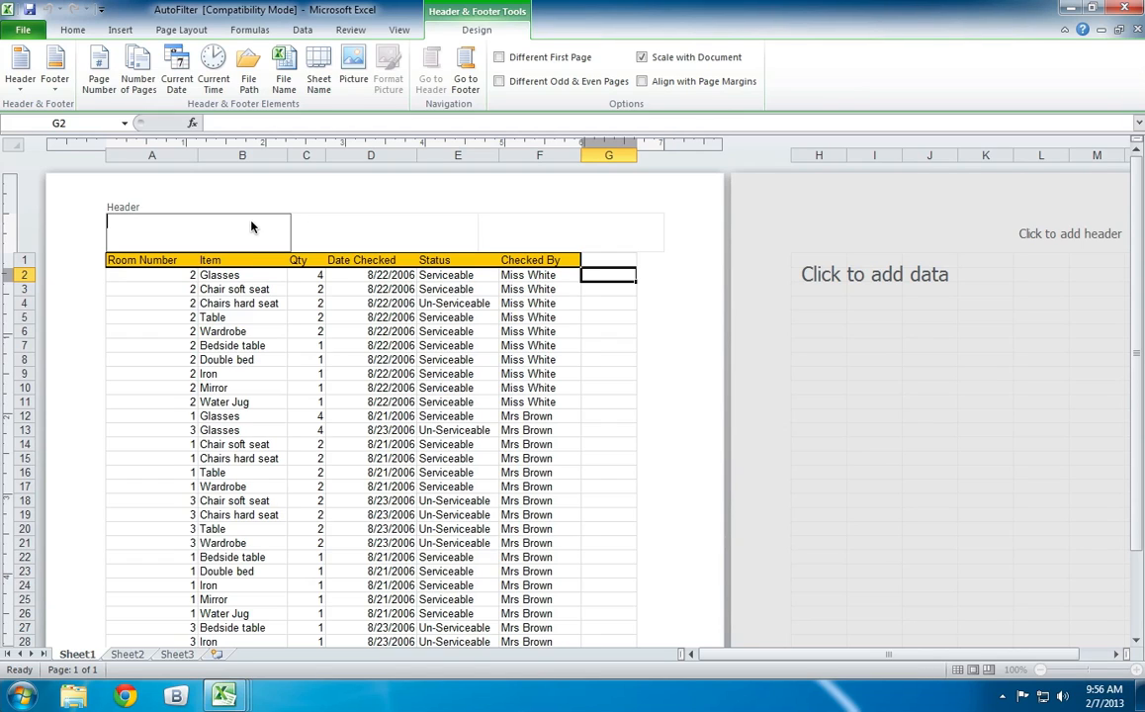
left_click(440, 236)
left_click(511, 237)
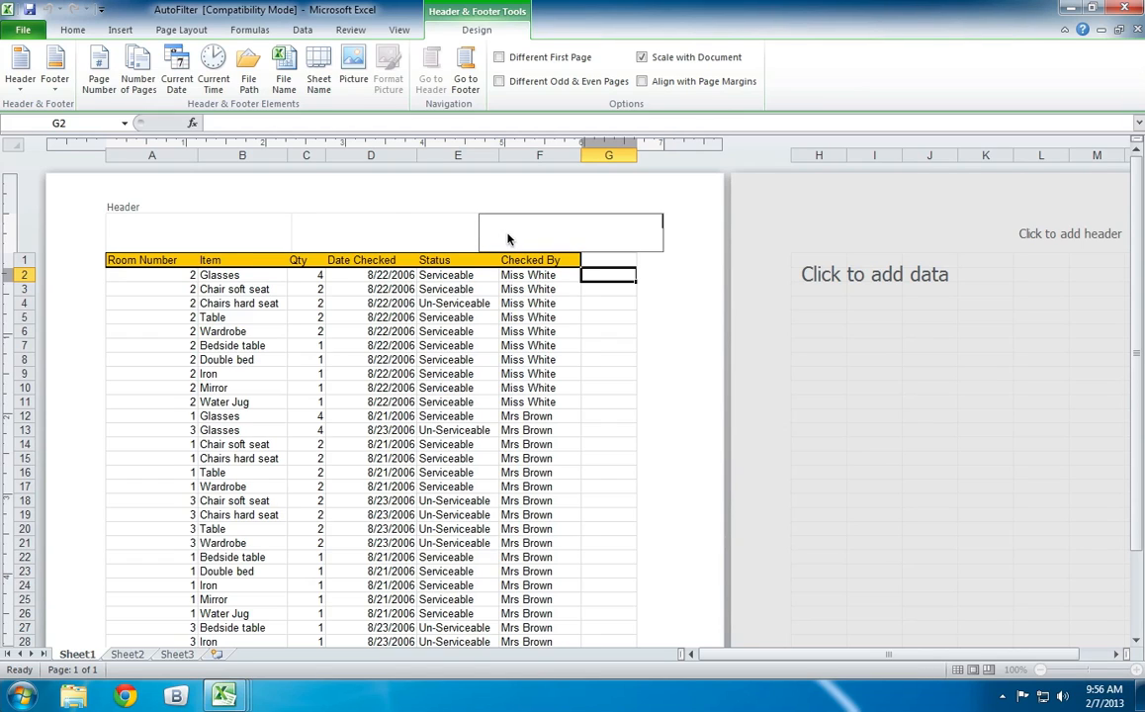
left_click(402, 235)
left_click(243, 232)
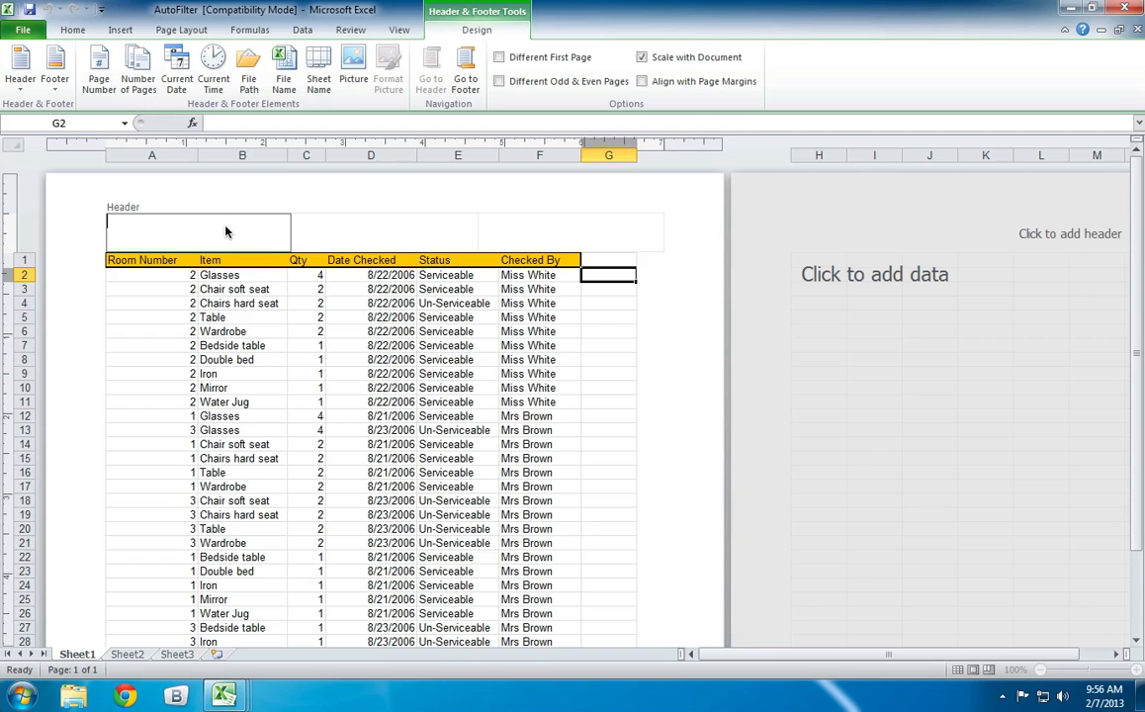
left_click(346, 235)
left_click(539, 232)
Enter a person's full name in the center section of the header.
left_click(421, 229)
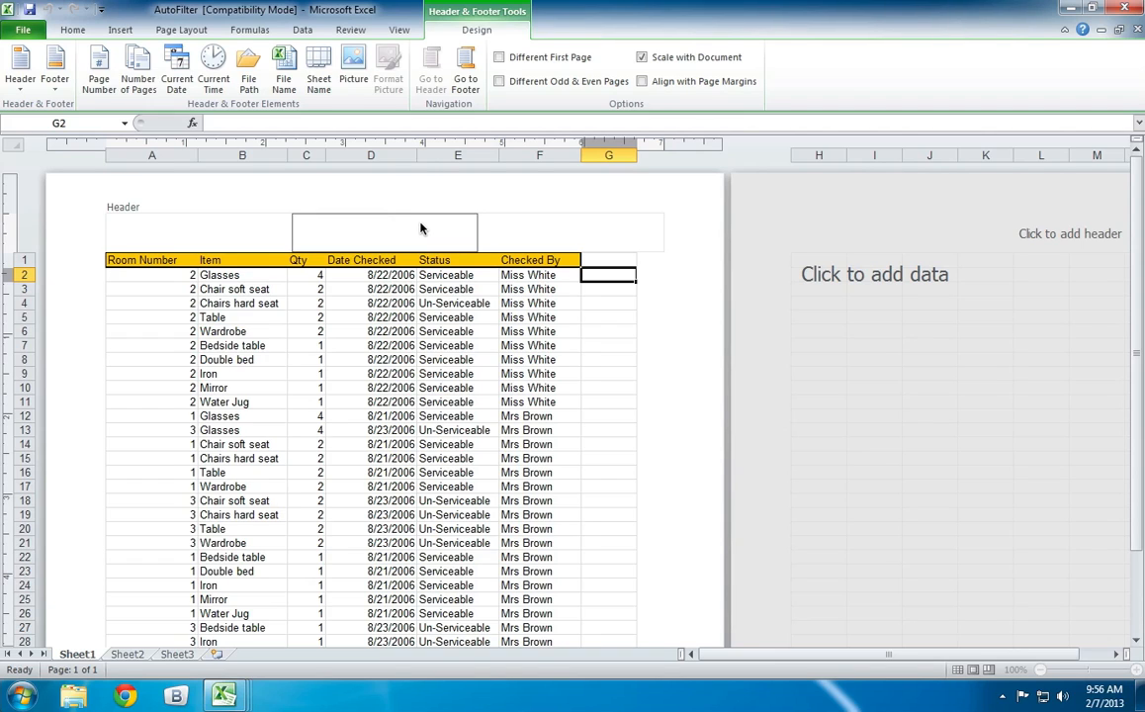
Enter "Work Skills Ltd" in the center section of the footer and leave that section.
left_click(464, 77)
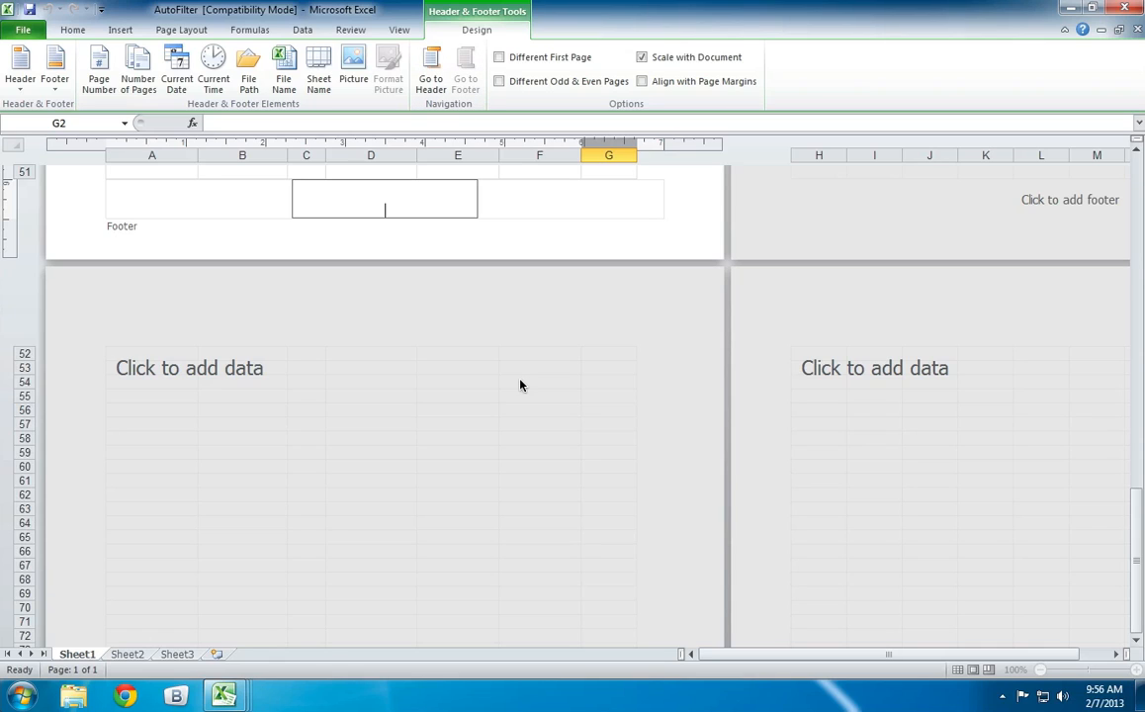
type("Work Skills Ltd")
left_click(540, 214)
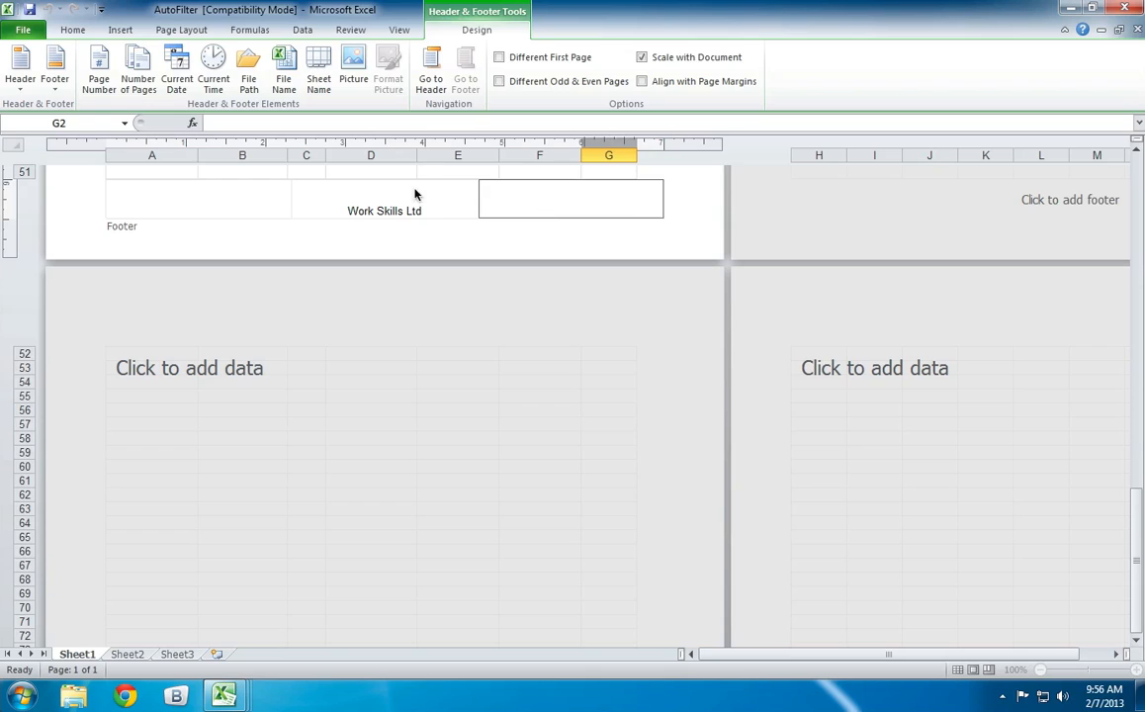
Insert the current date in the footer's right section and the number of pages in its left section.
left_click(179, 75)
left_click_drag(629, 214, 660, 217)
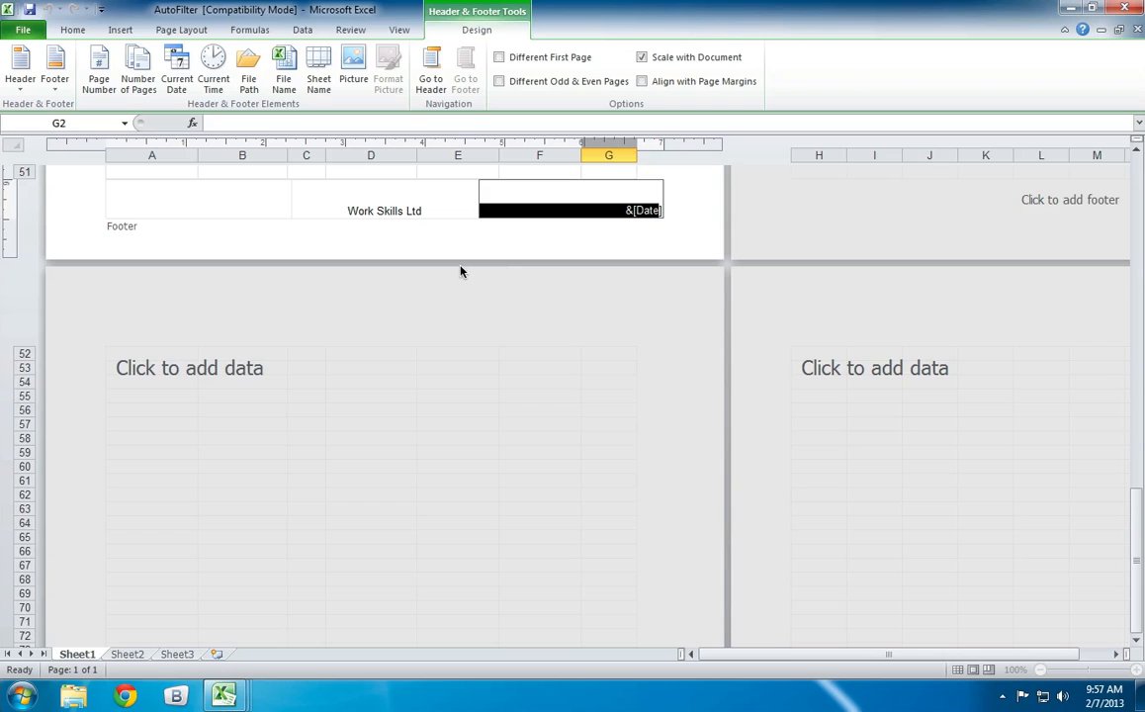
left_click(142, 211)
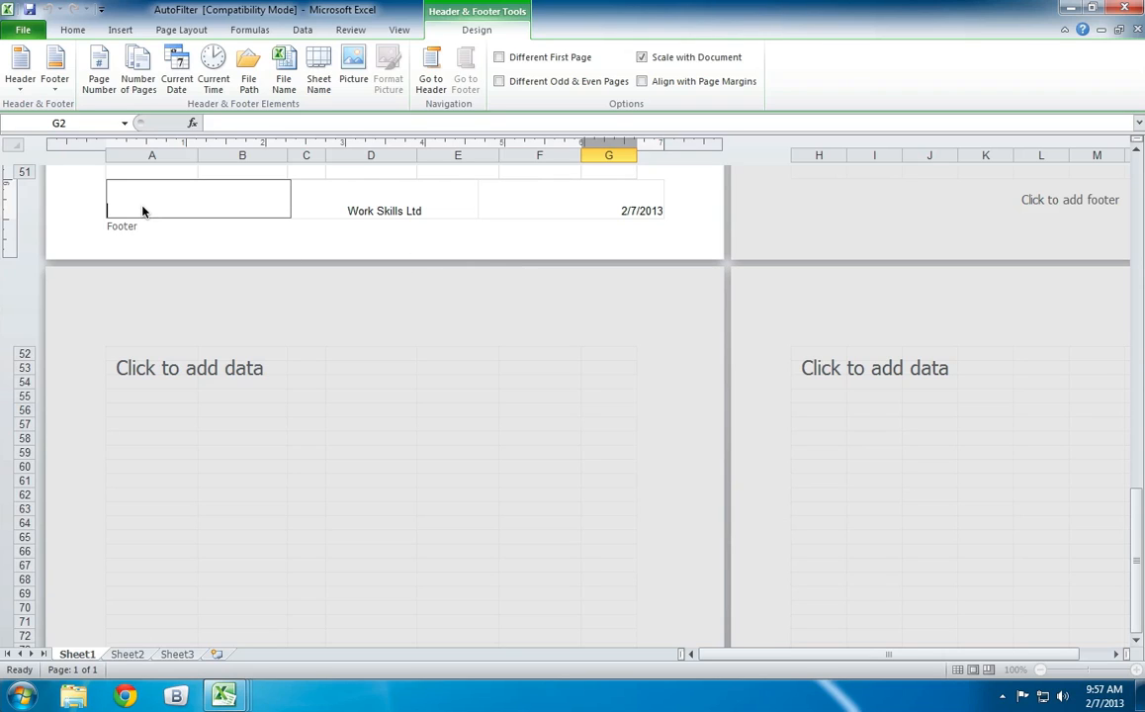
left_click(137, 59)
Replace the contents of the footer's left section with the page number field.
left_click(96, 69)
left_click_drag(193, 211, 97, 210)
key("Delete")
left_click(98, 74)
Insert the file name field in the header's left section and return to the sheet at cell G10.
left_click(427, 81)
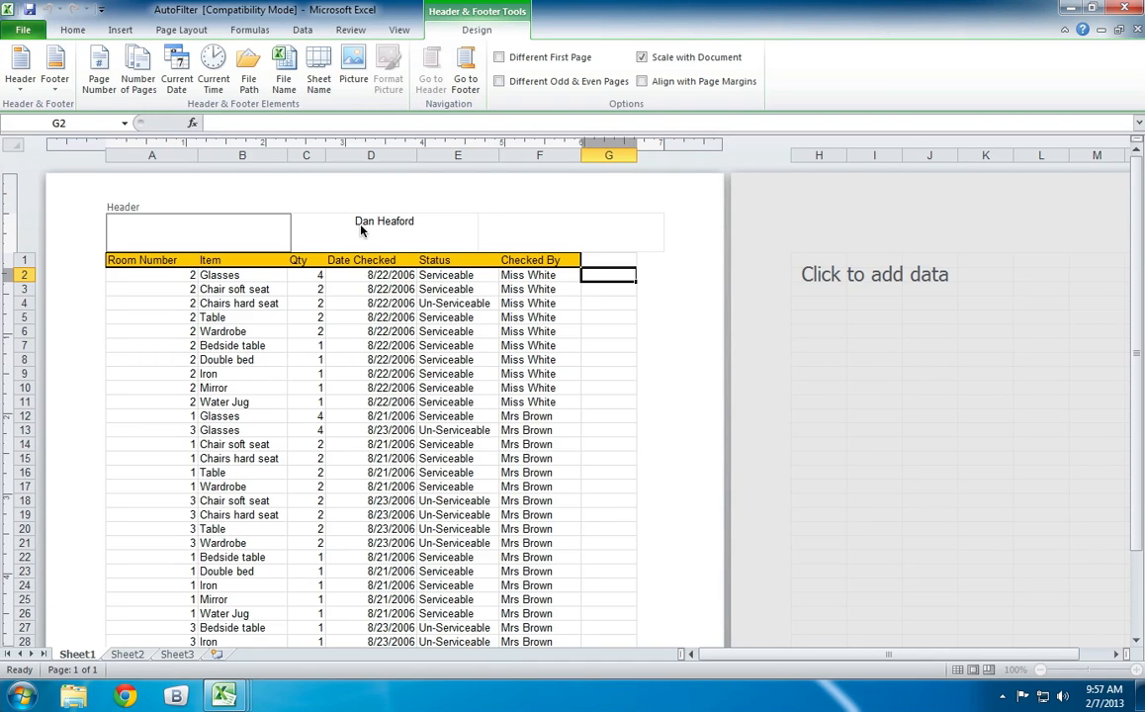
left_click(285, 72)
left_click(615, 388)
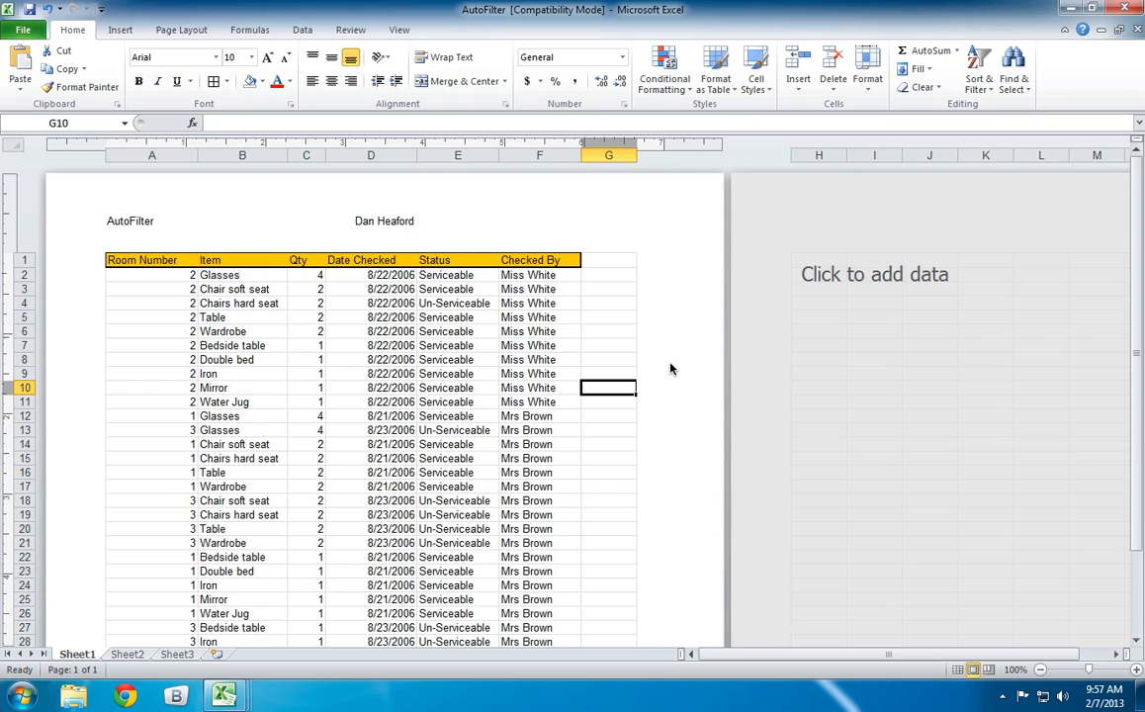
Expand the shortened first name in the header's center section to its full form and return to cell E6.
scroll(670, 369, "down", 10)
scroll(671, 369, "down", 1)
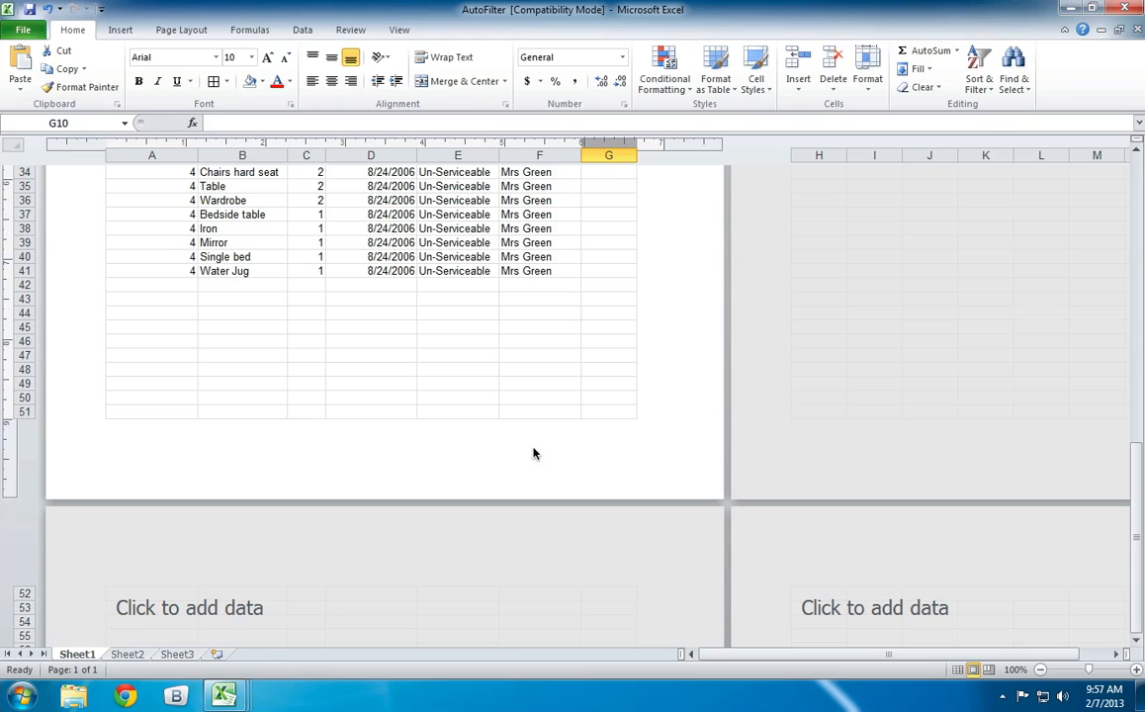
scroll(539, 441, "up", 12)
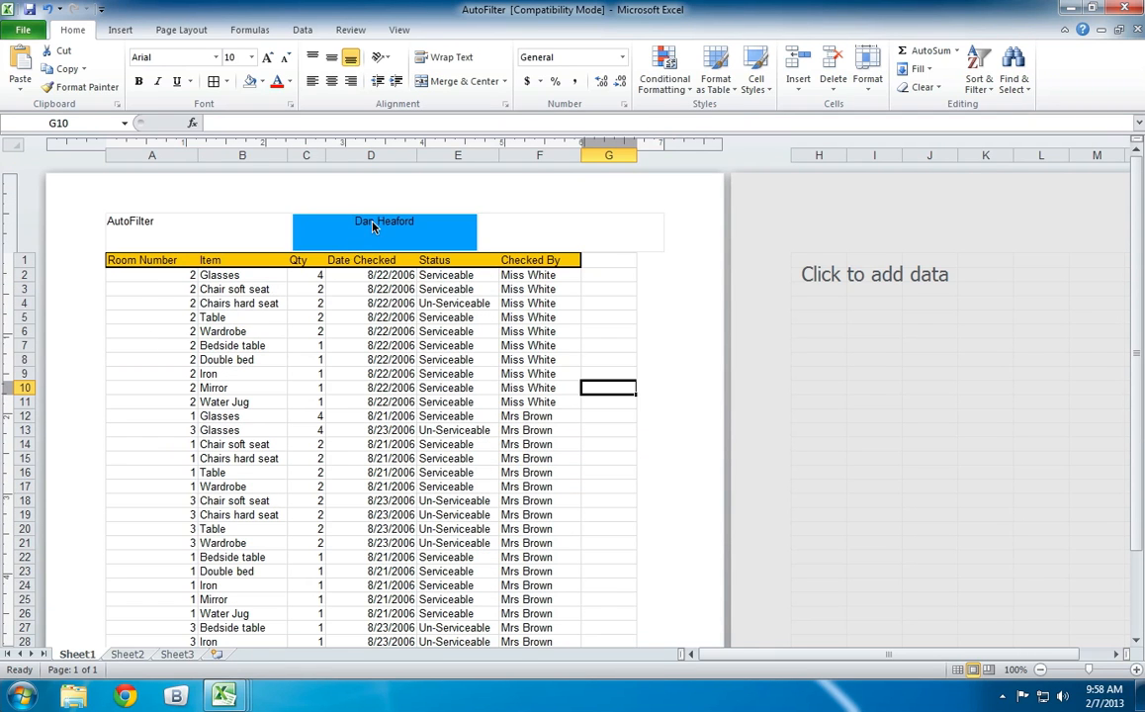
left_click(399, 376)
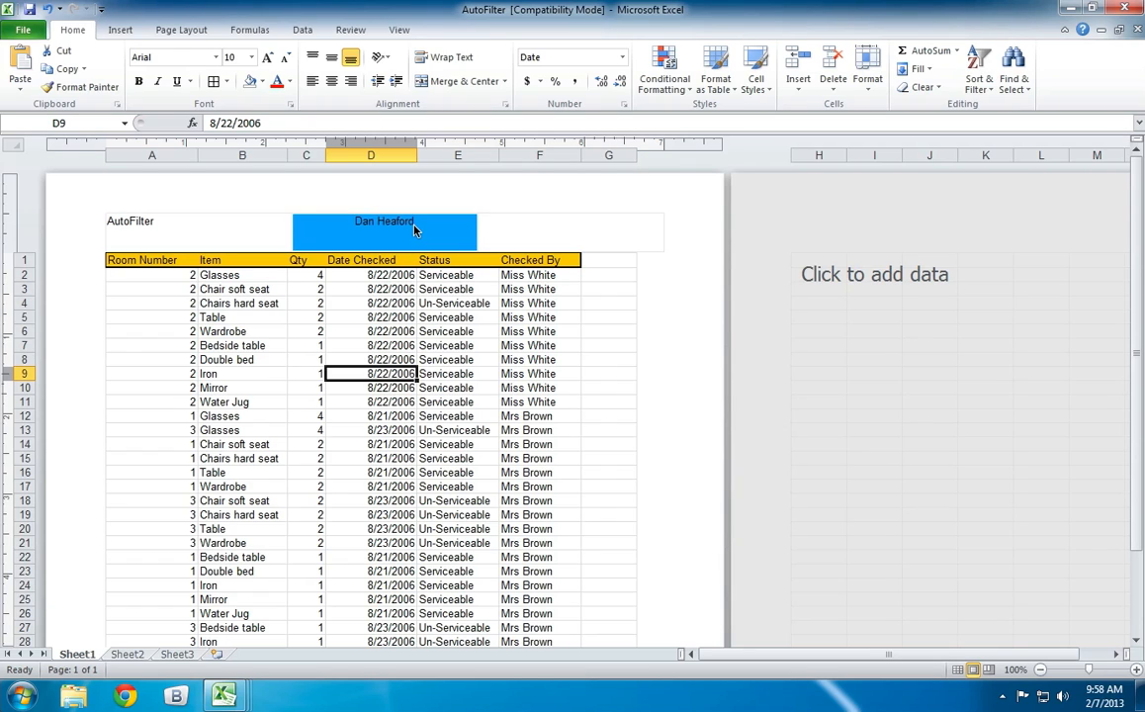
left_click(411, 299)
left_click(440, 239)
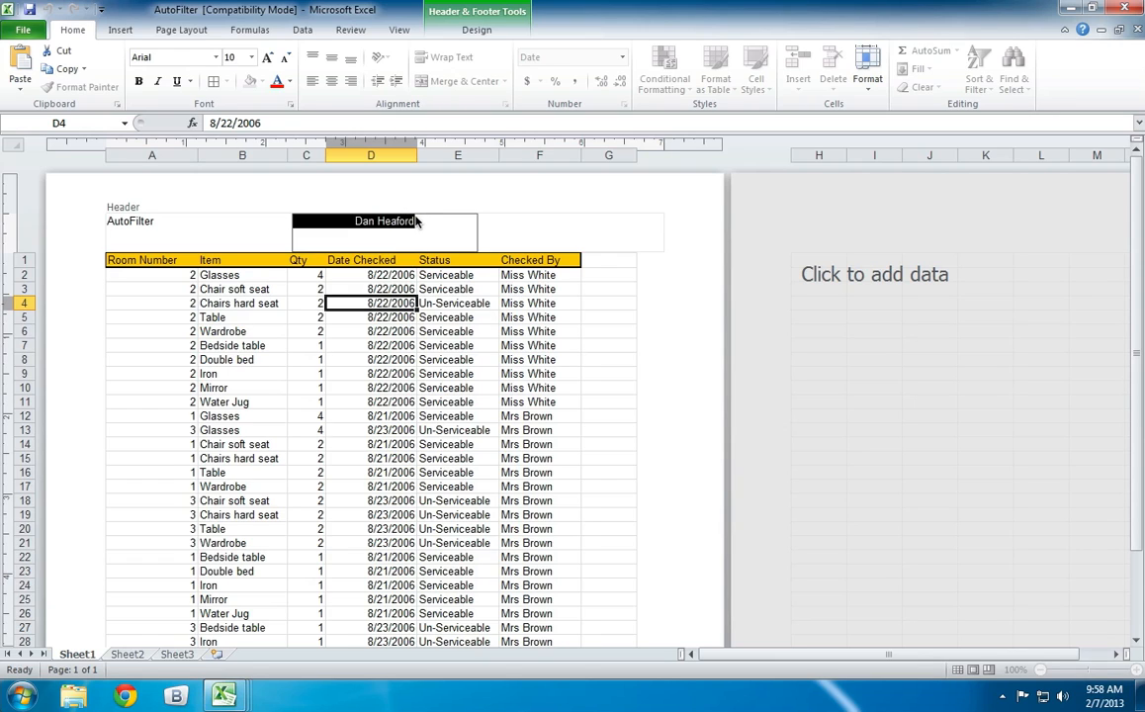
left_click(376, 225)
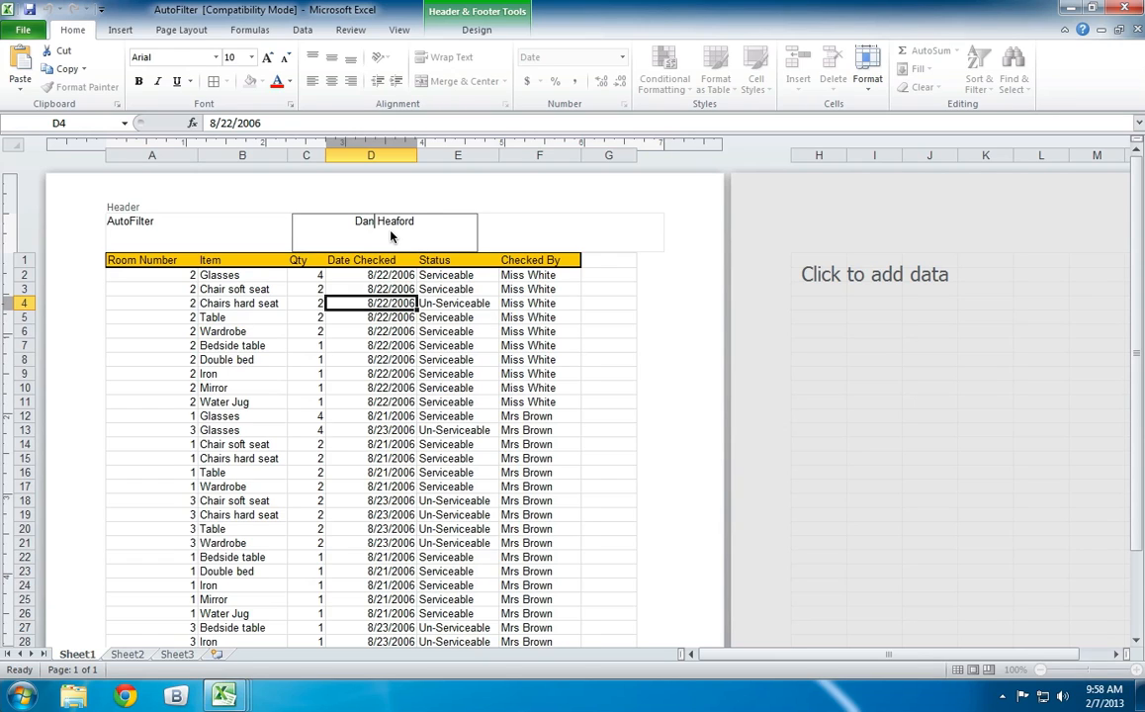
type("iel")
key("Return")
key("BackSpace")
left_click(419, 332)
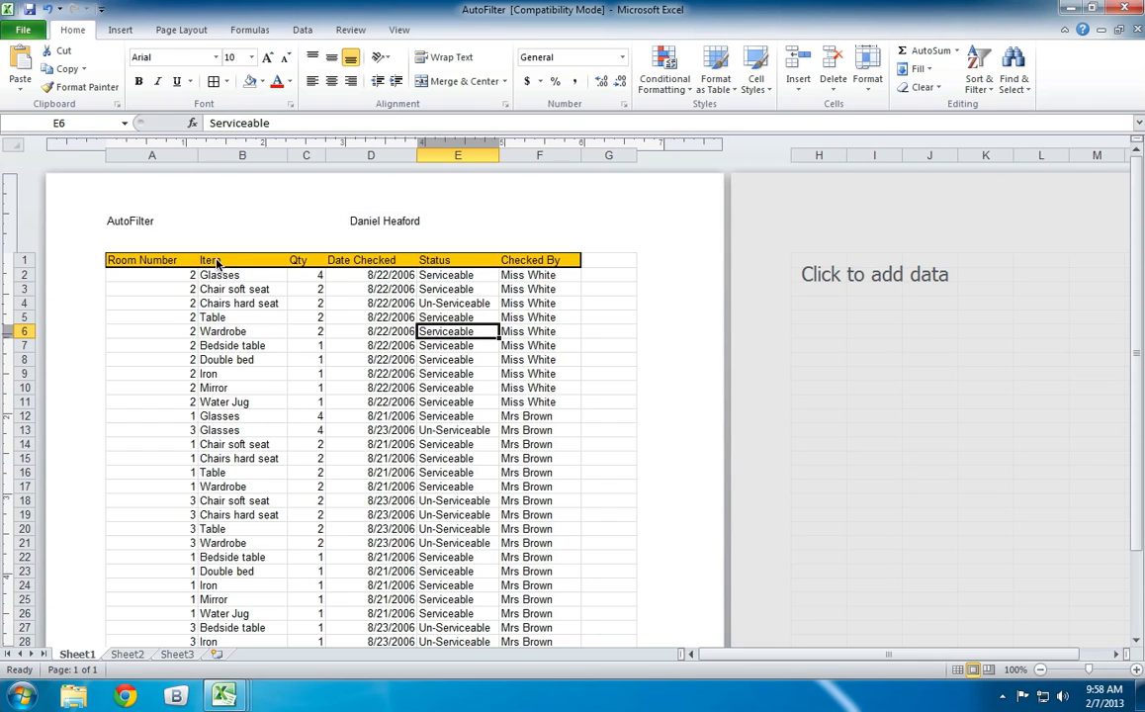
Inspect the header's left section, preview the sheet for printing, and return to the worksheet.
left_click(146, 207)
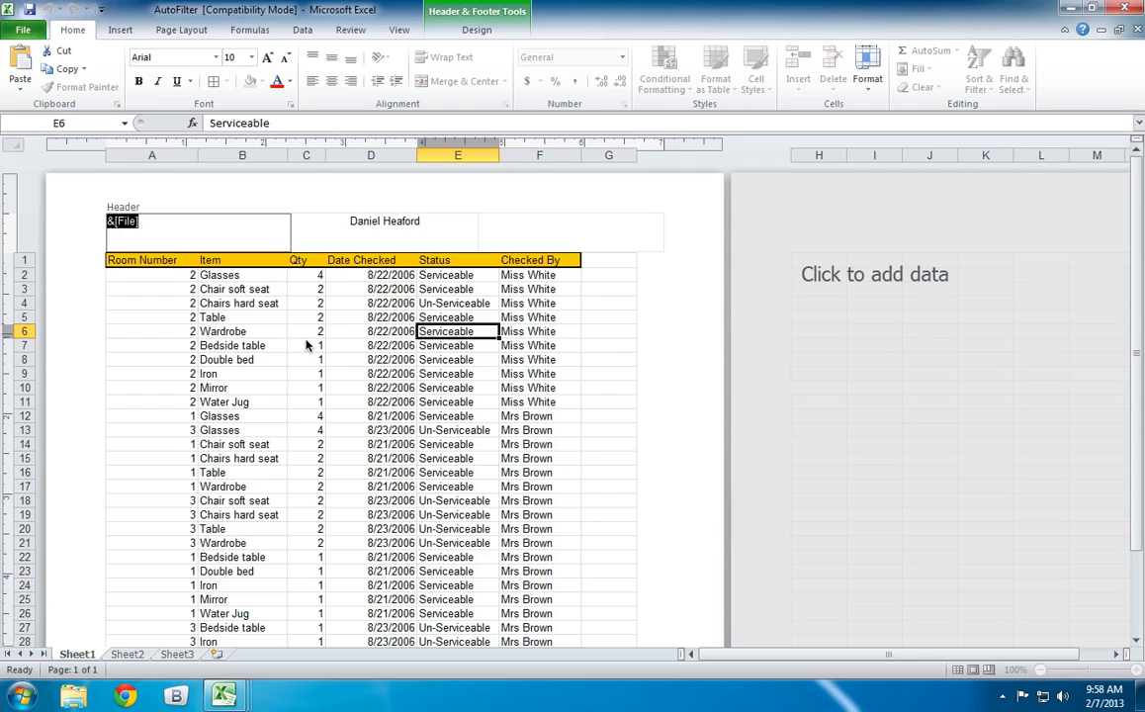
left_click(29, 30)
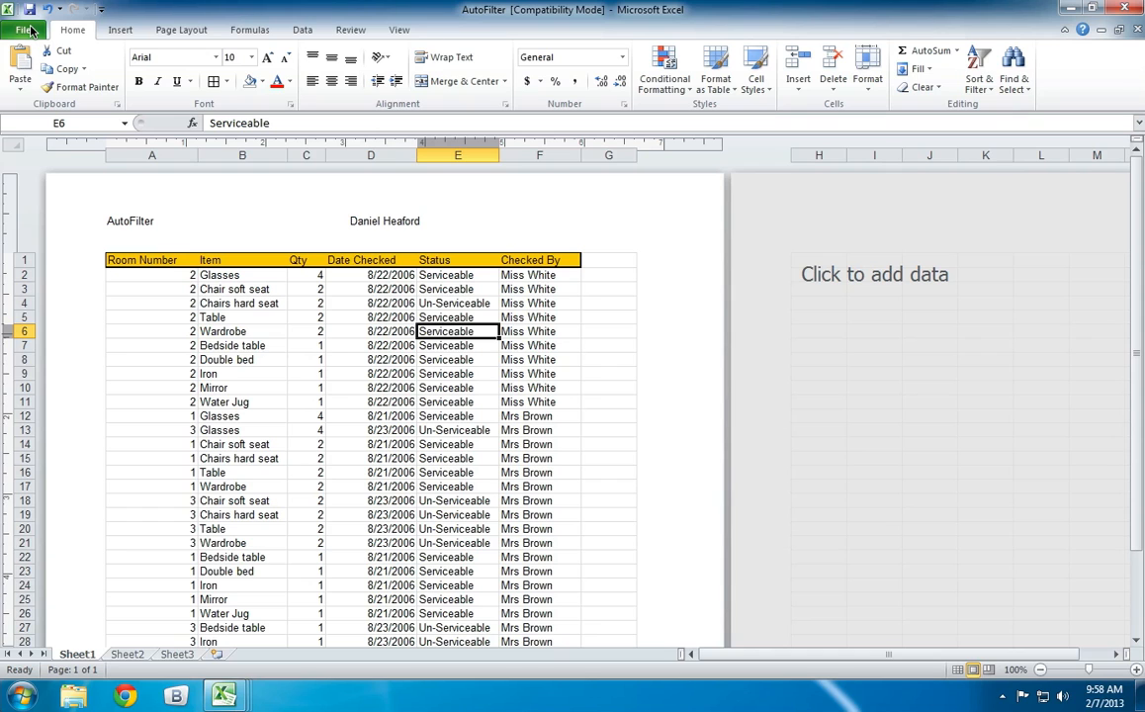
double_click(32, 30)
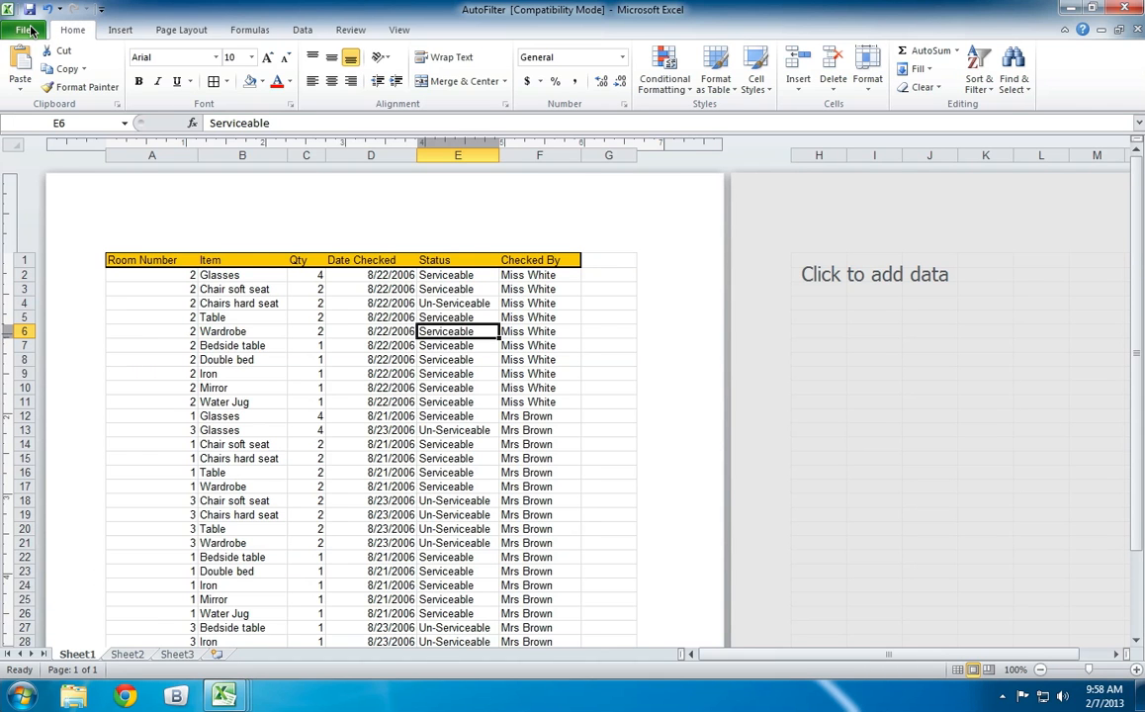
left_click(29, 30)
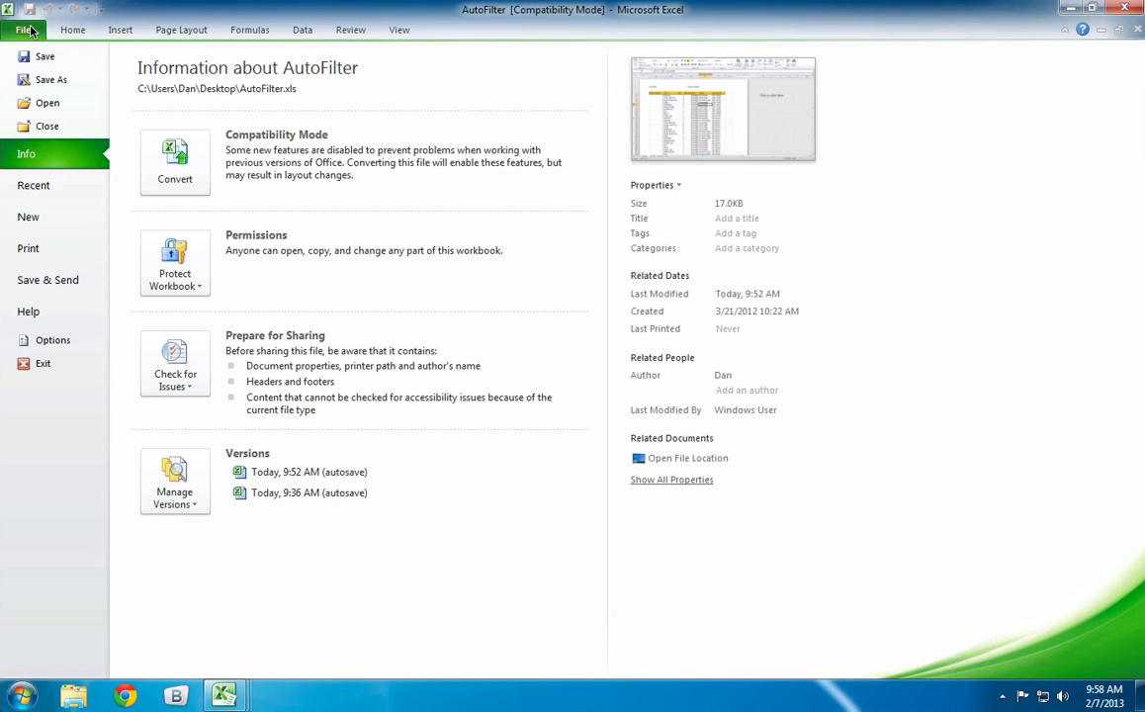
left_click(59, 246)
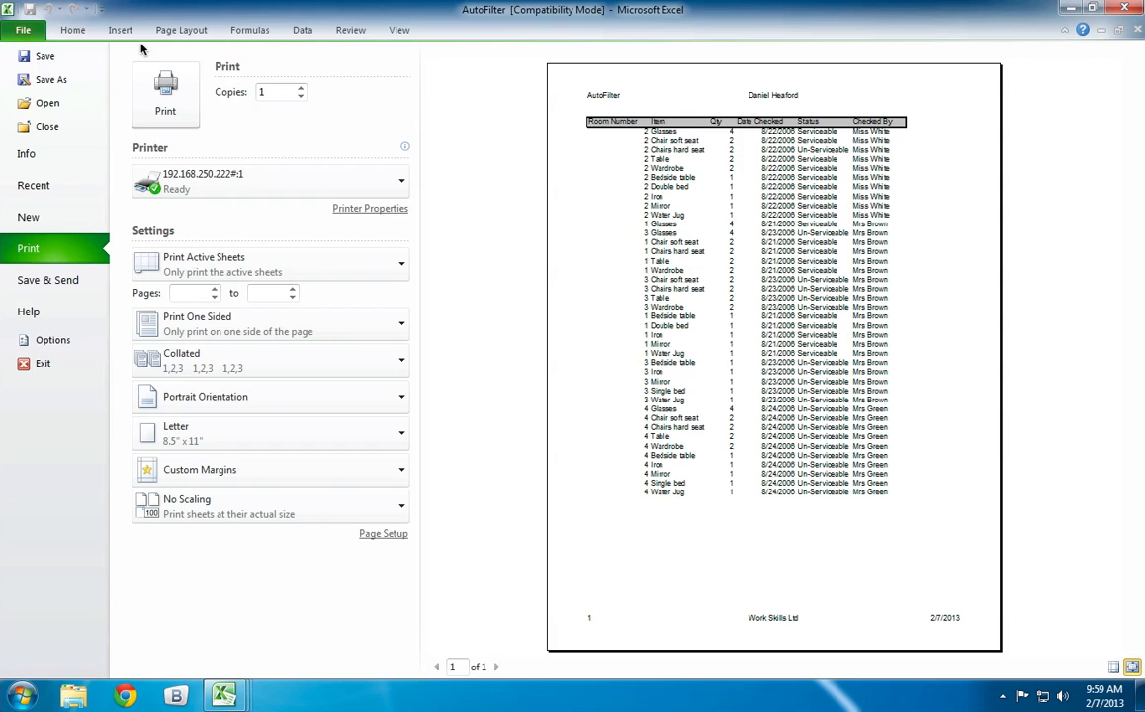
left_click(74, 30)
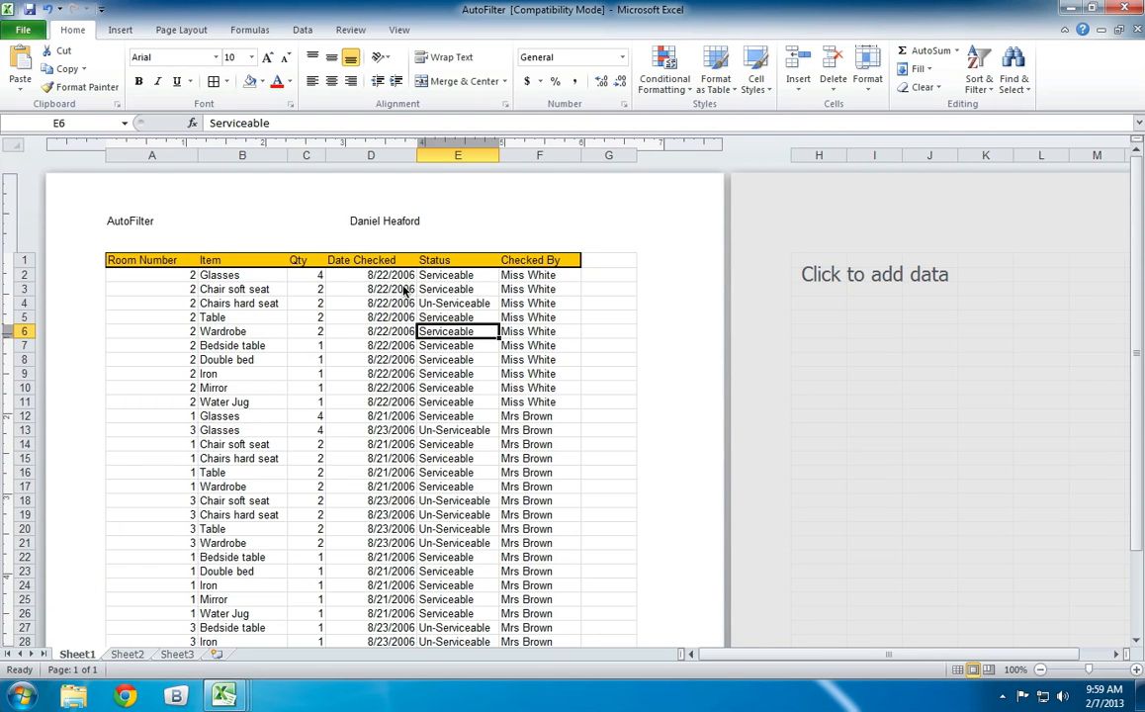
Add the word "Page" before the page number field in the footer's left section.
scroll(404, 289, "down", 5)
scroll(403, 288, "down", 3)
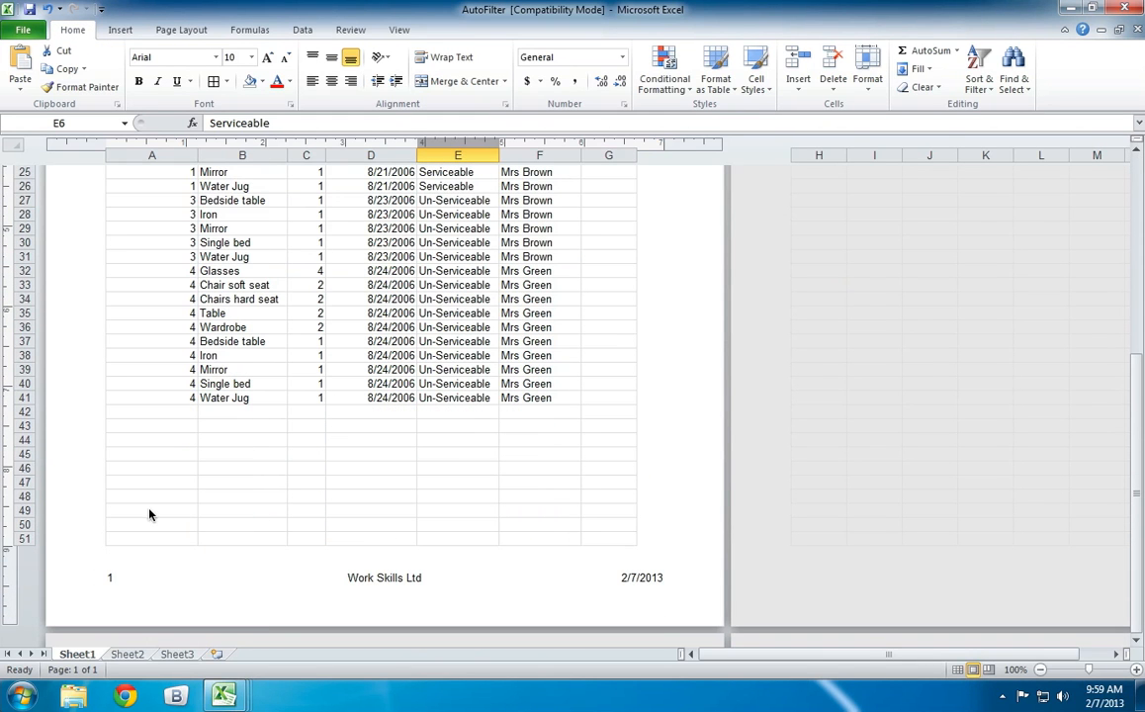
left_click(168, 577)
left_click(209, 575)
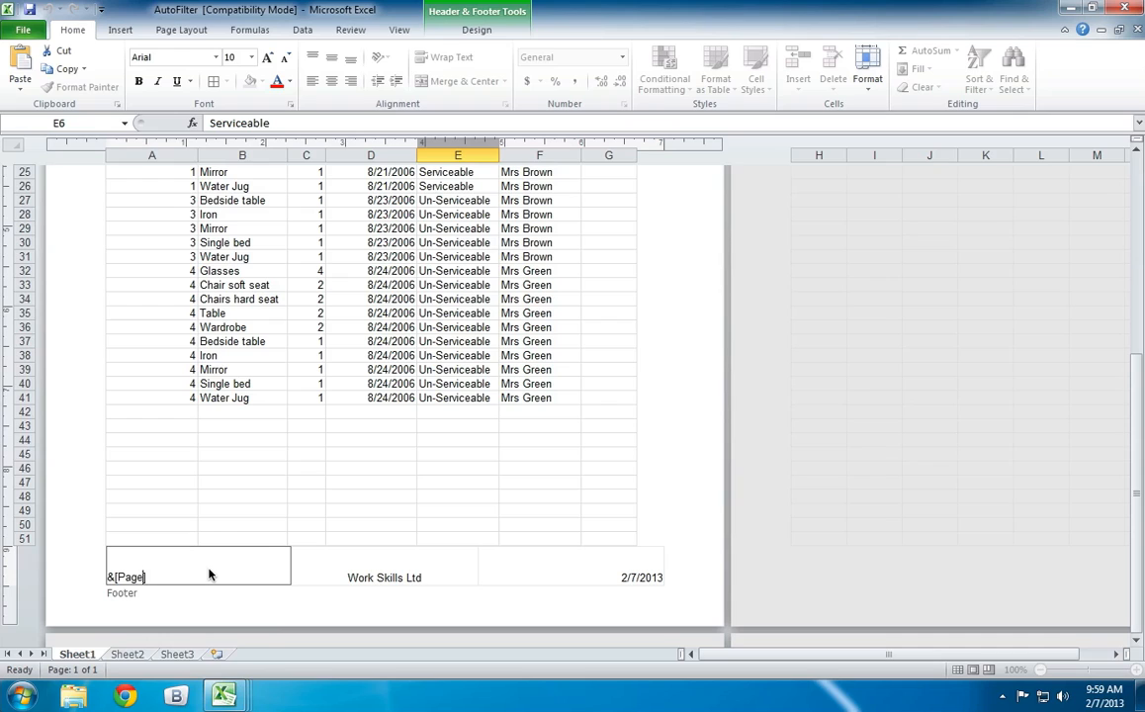
key("Left")
key("Left")
key("Left")
key("Left")
key("Left")
type("Page")
left_click(402, 613)
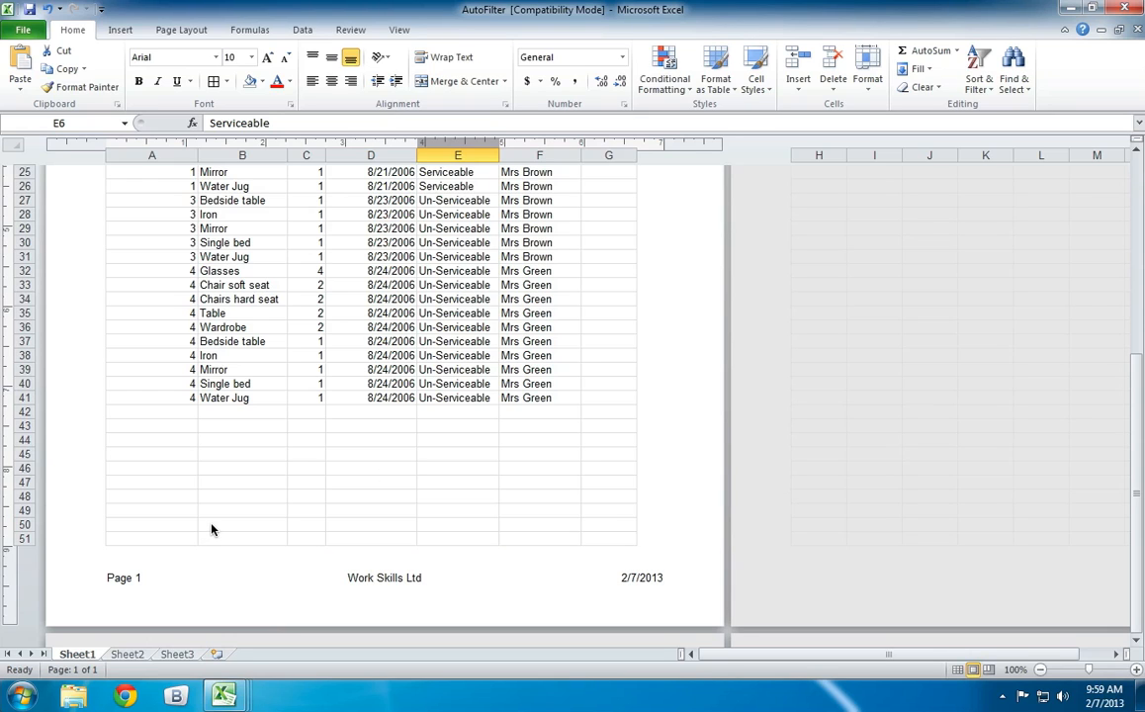
Append "of" and the number of pages field after the page number in the footer's left section, and return to the sheet.
scroll(152, 575, "up", 2)
left_click(153, 572)
scroll(162, 596, "down", 2)
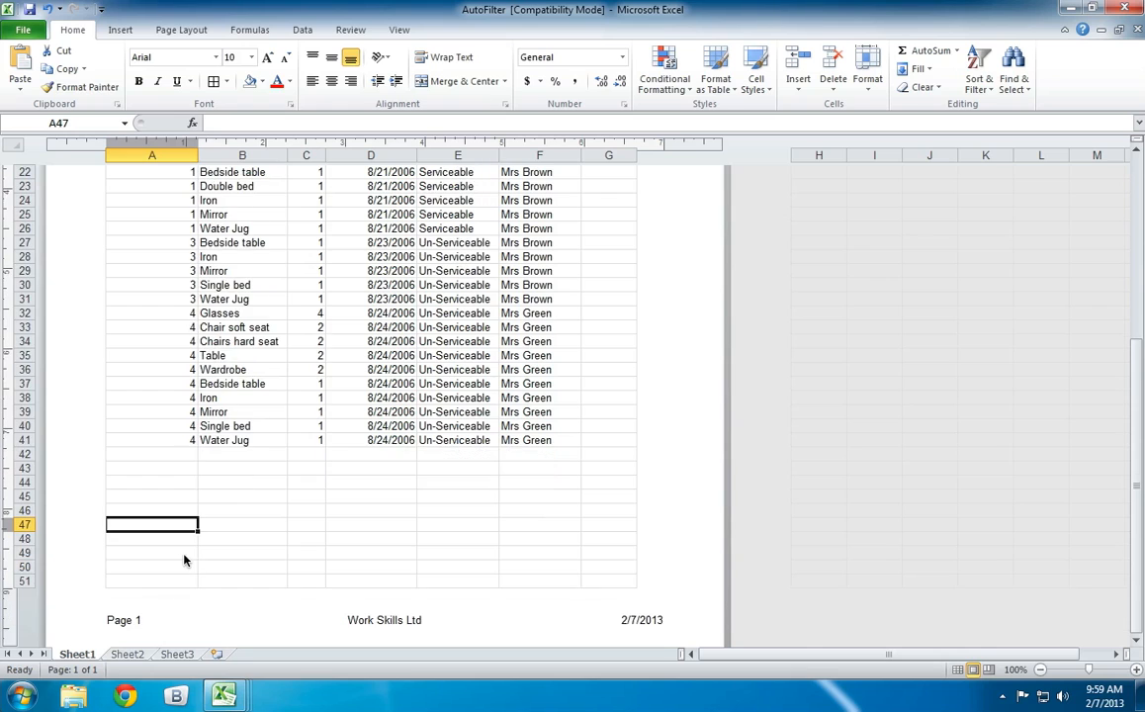
left_click(166, 577)
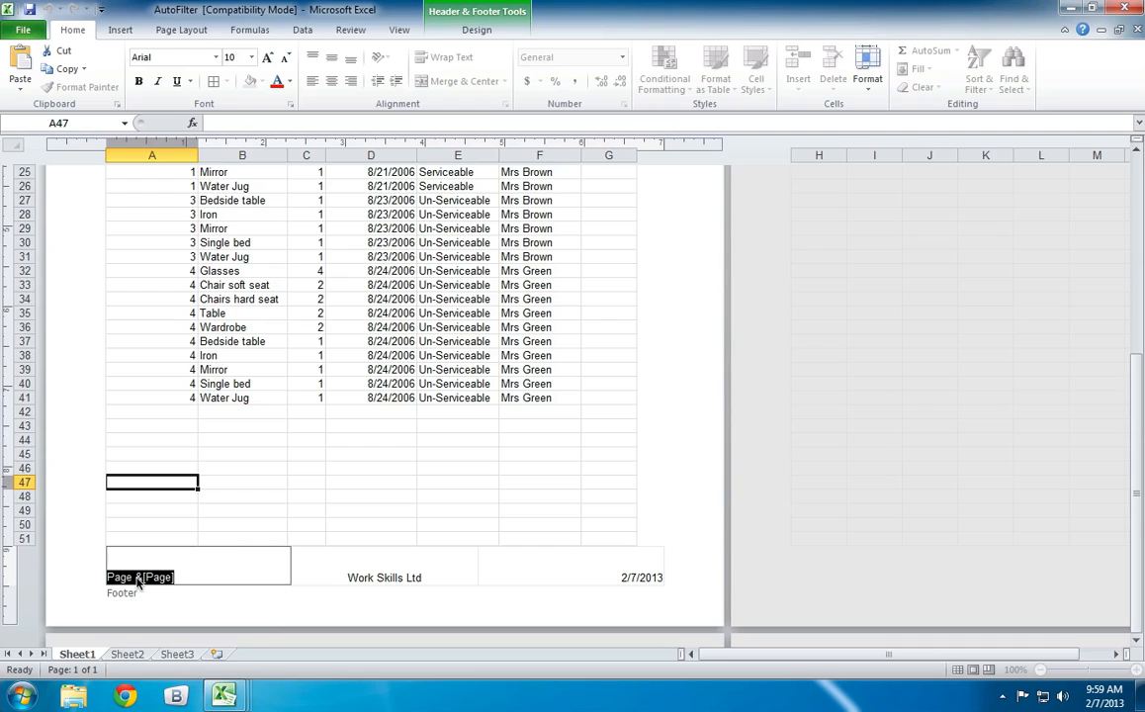
left_click(210, 583)
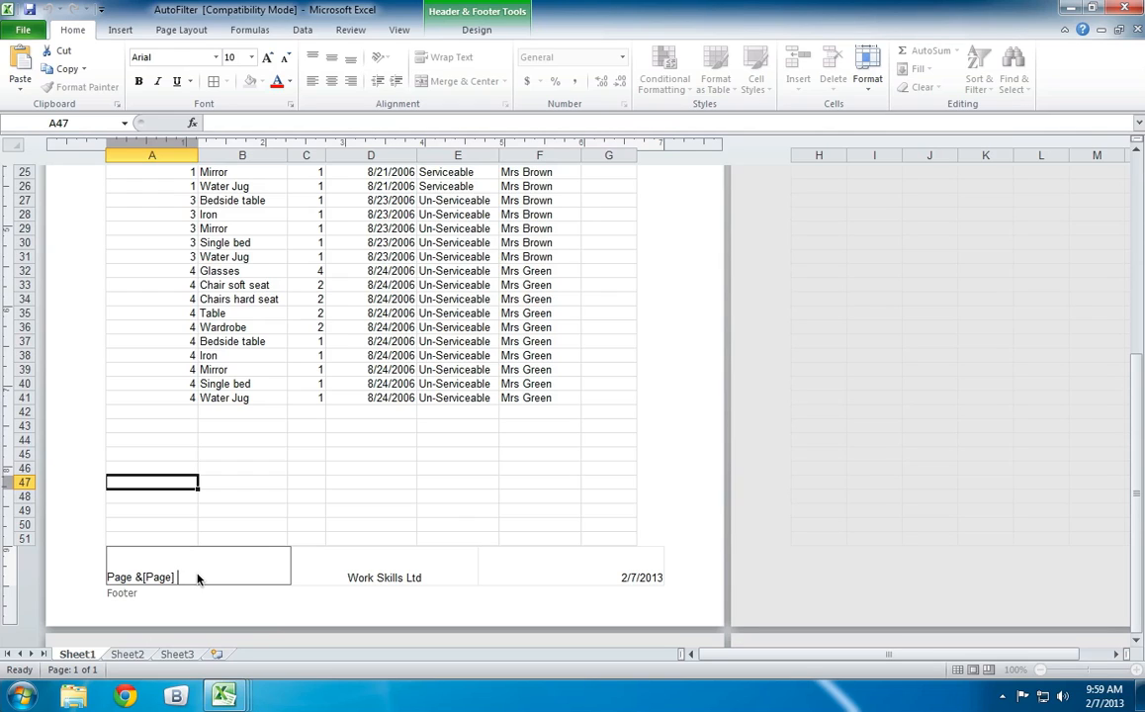
type("of")
left_click(473, 32)
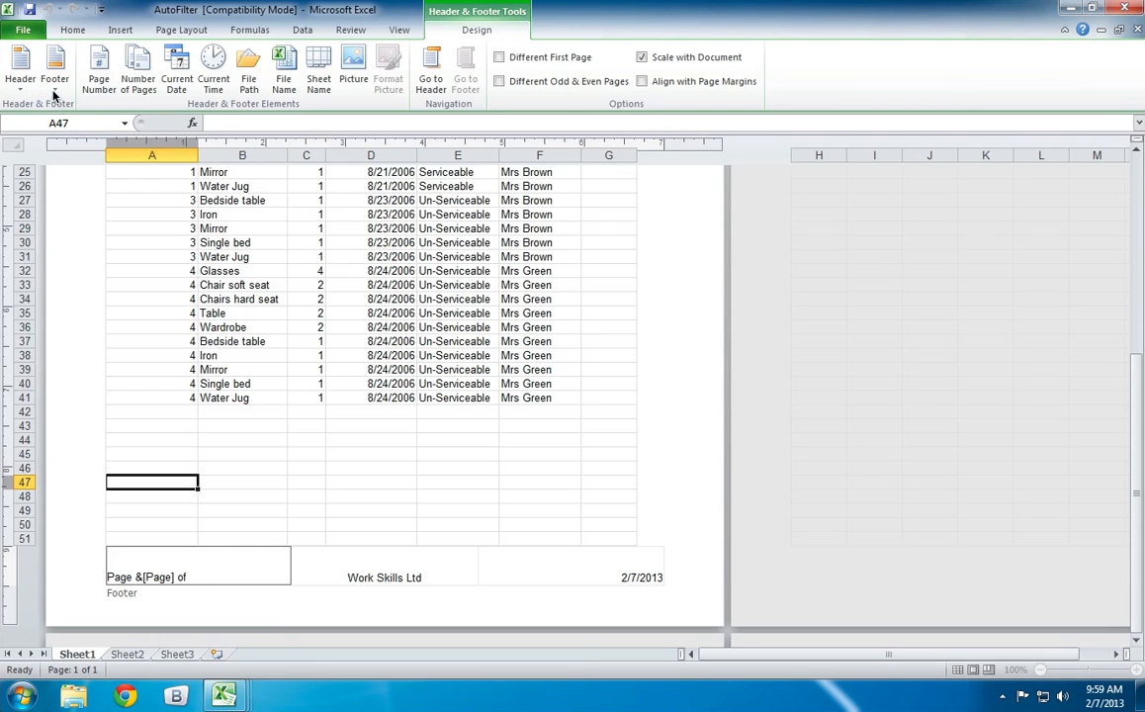
left_click(138, 69)
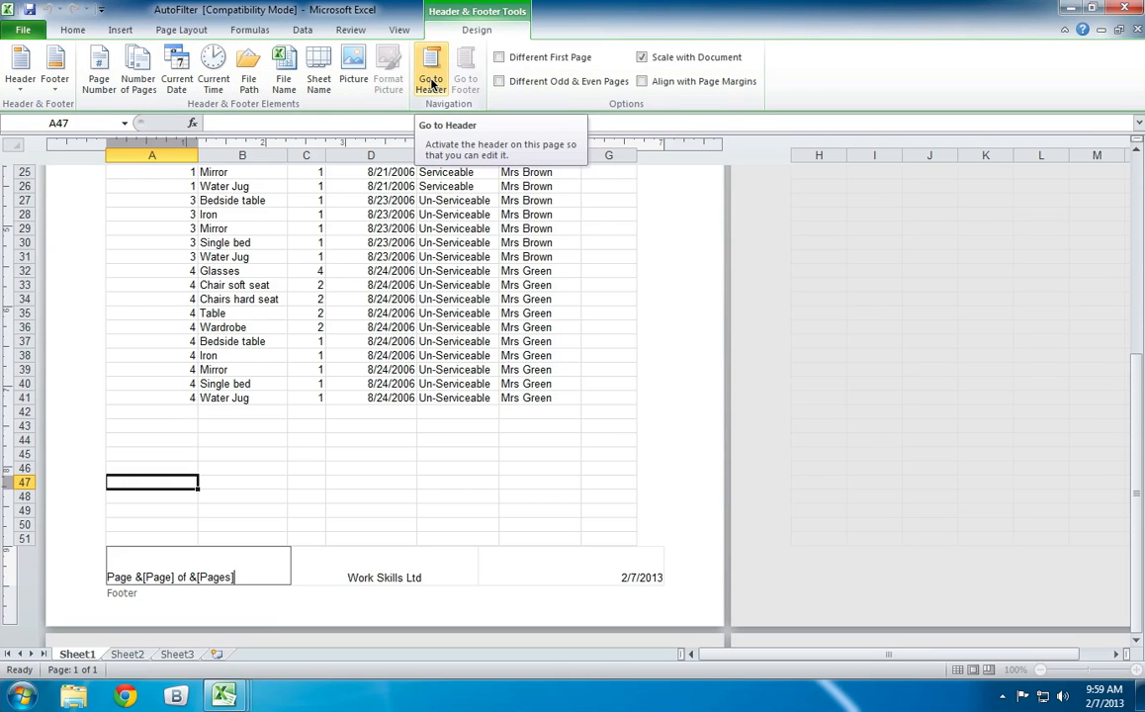
left_click_drag(629, 360, 613, 427)
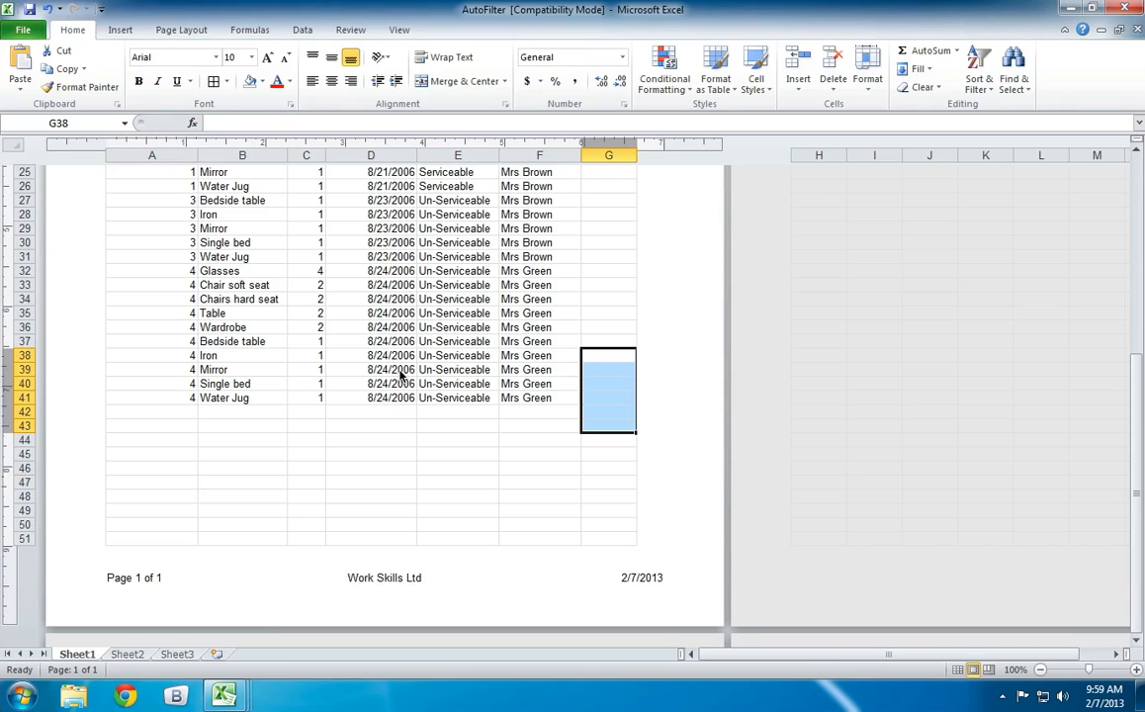
Center the column headings in A1:F1 horizontally.
scroll(225, 374, "up", 4)
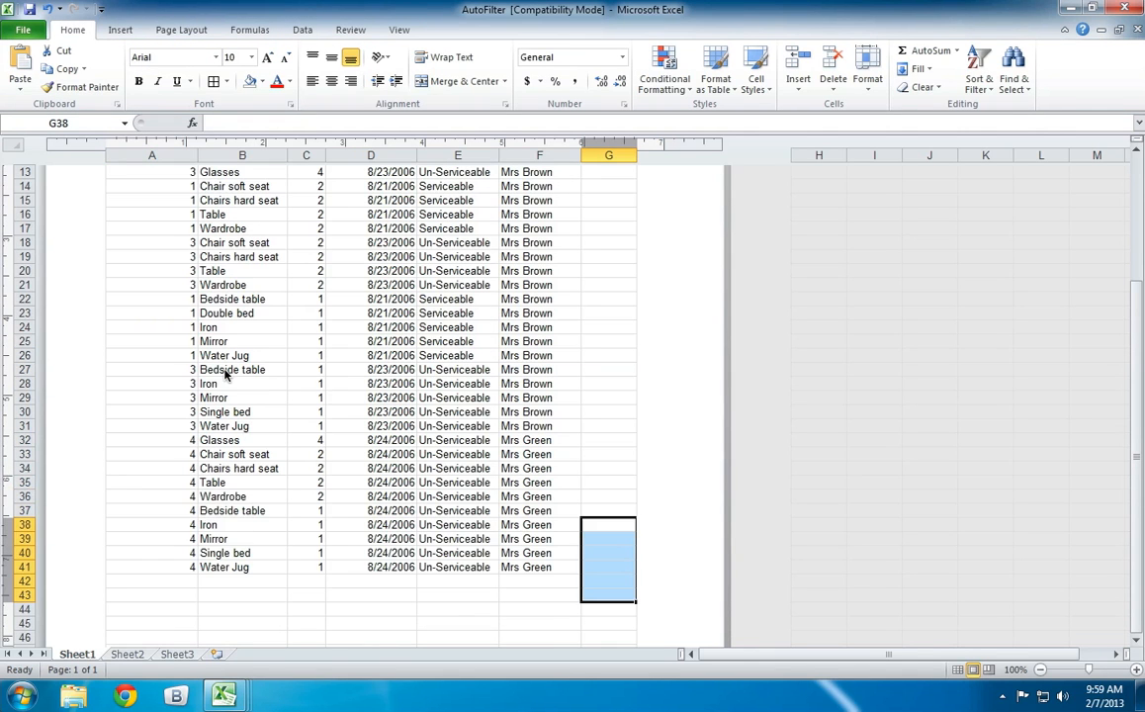
scroll(226, 374, "up", 5)
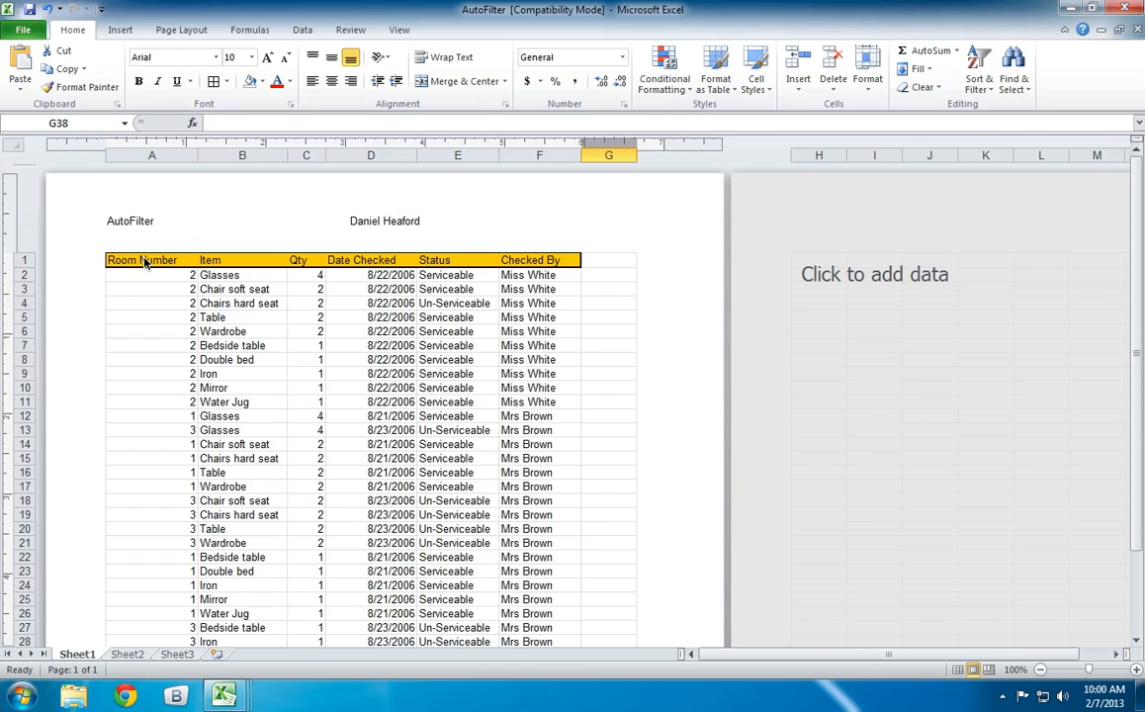
left_click_drag(144, 262, 539, 259)
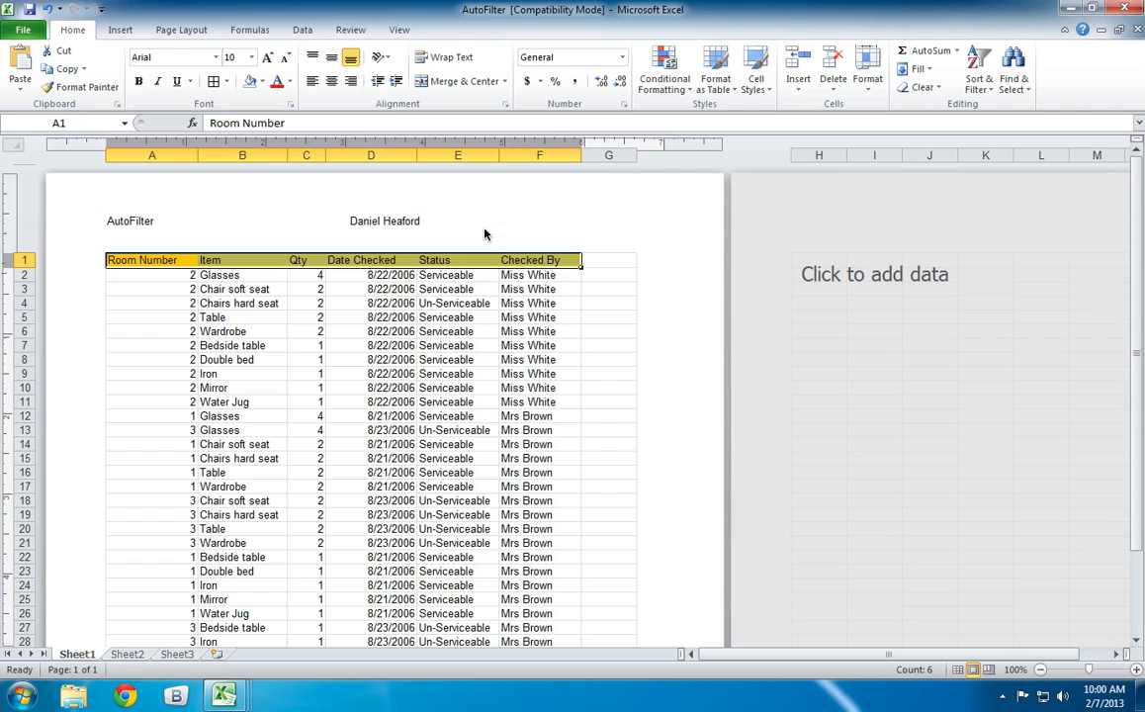
left_click(332, 81)
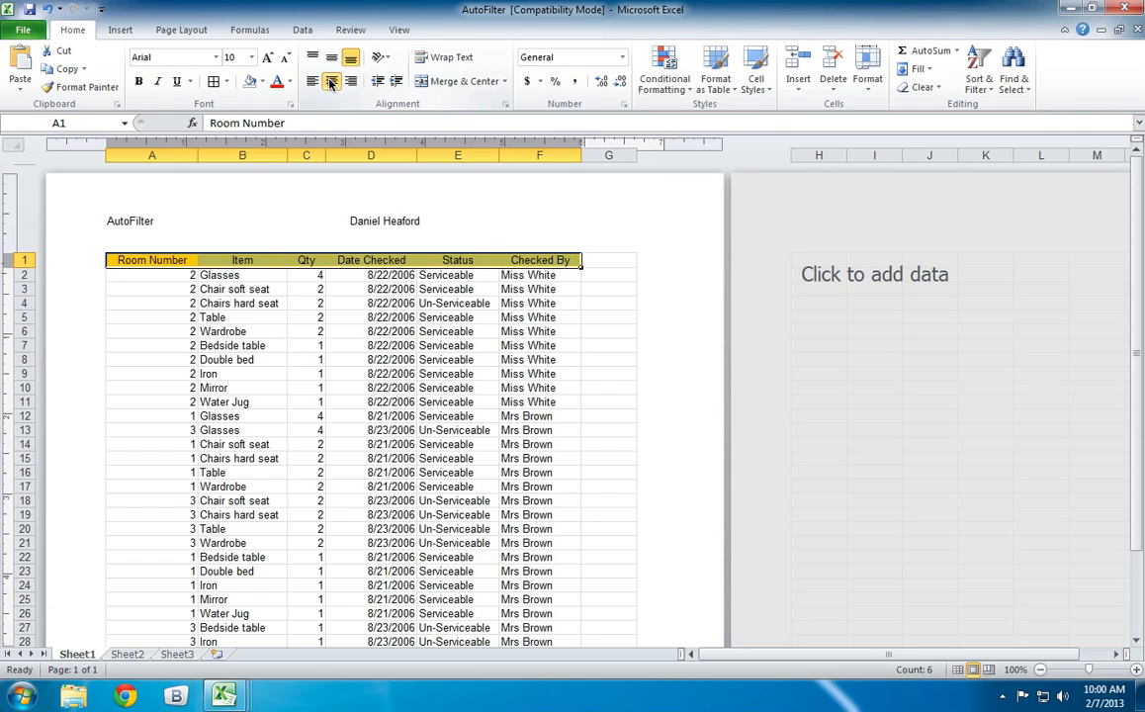
Center the whole Room Number and Qty columns horizontally.
left_click(151, 155)
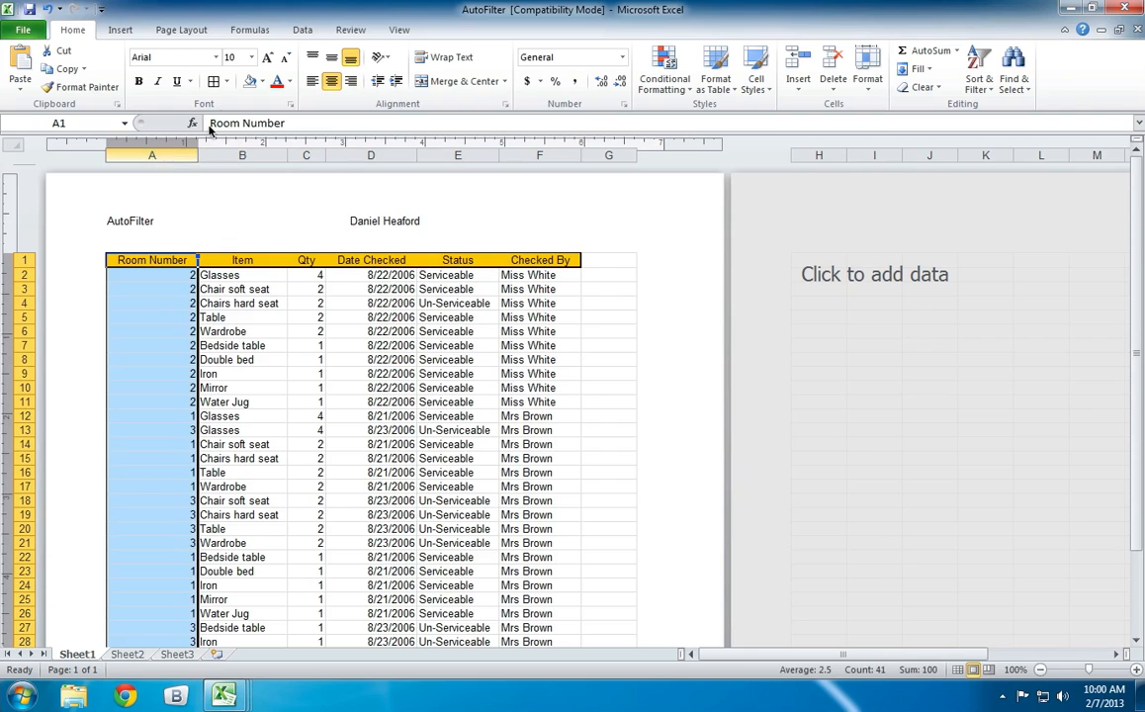
left_click(329, 83)
left_click(329, 83)
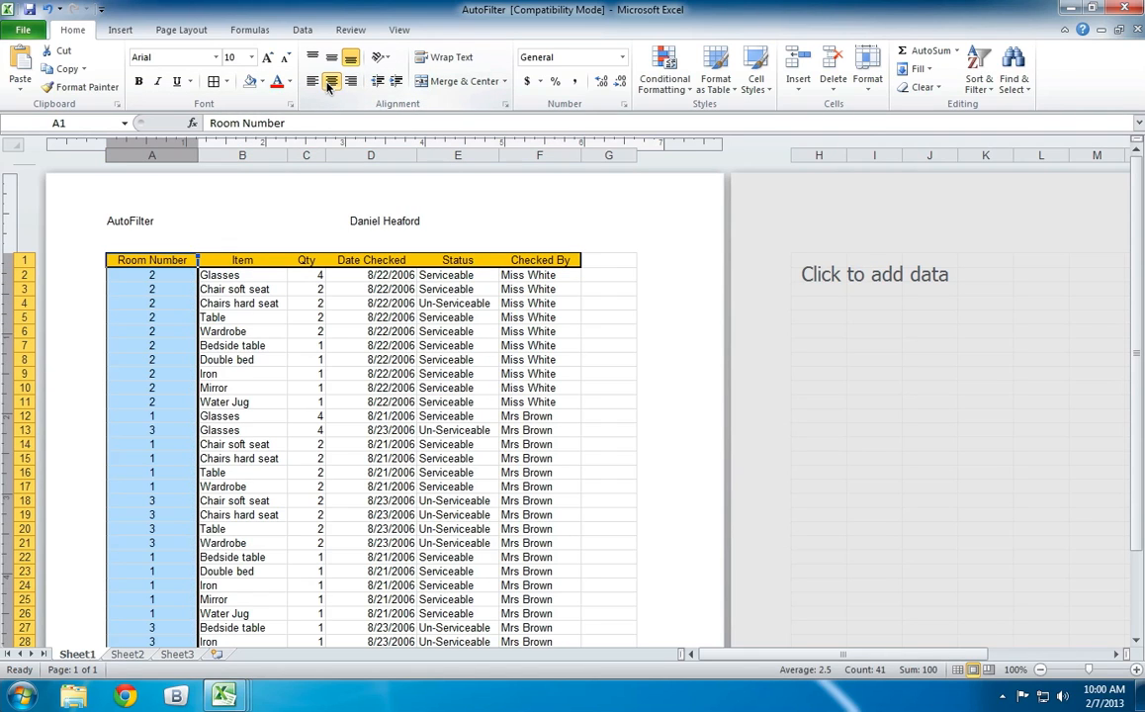
left_click(299, 259)
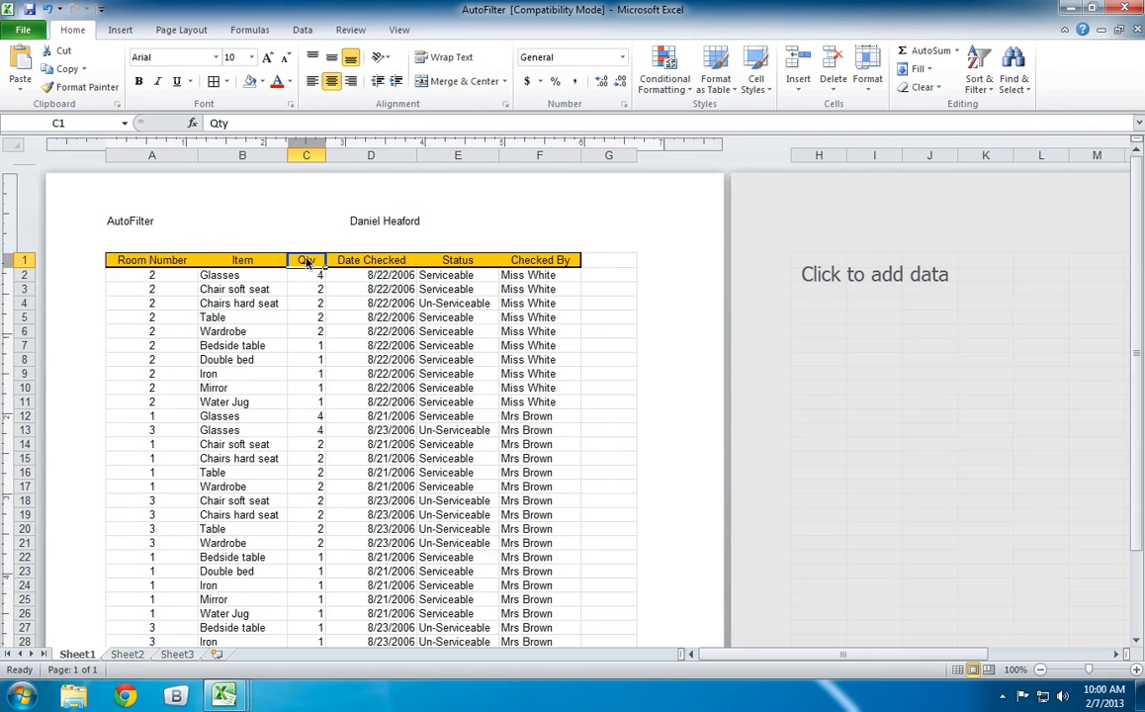
left_click(329, 83)
left_click(331, 80)
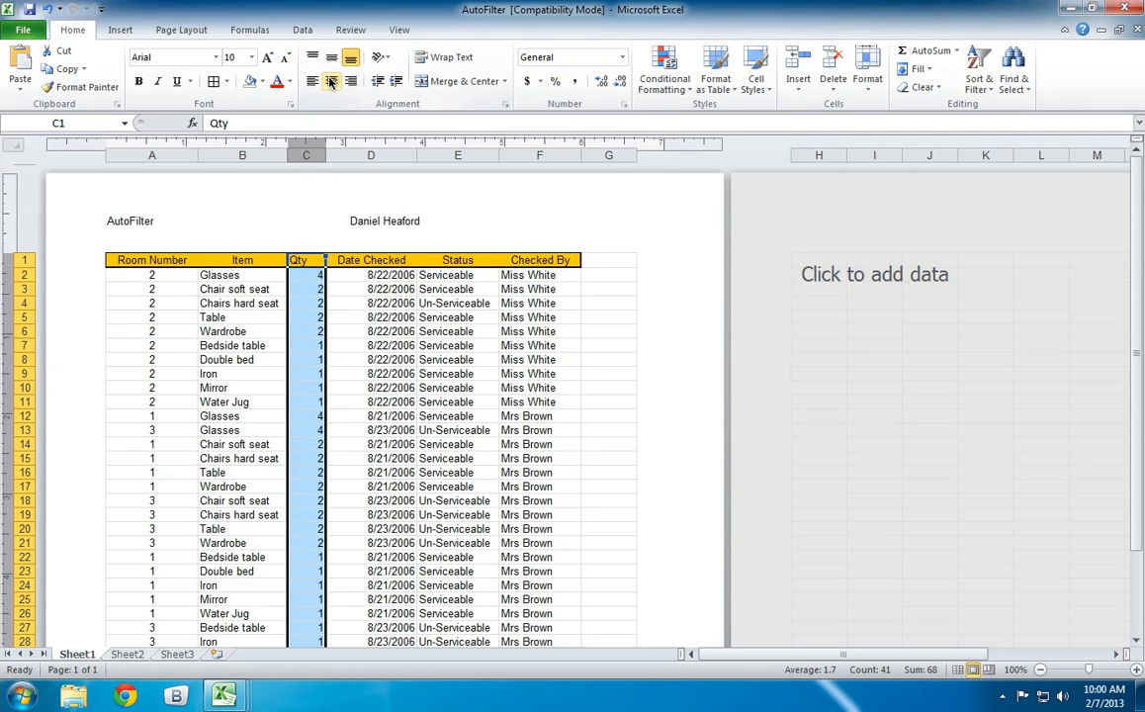
left_click(277, 235)
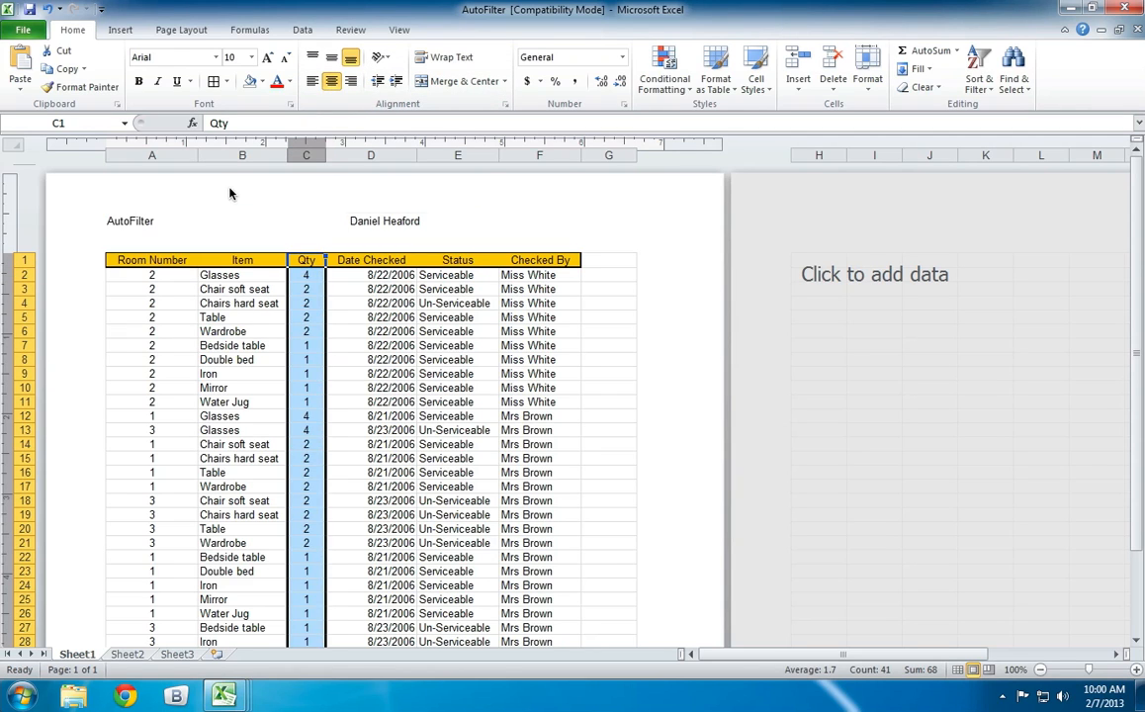
Check the print preview of the room inventory list and return to the sheet.
left_click(25, 29)
left_click(30, 249)
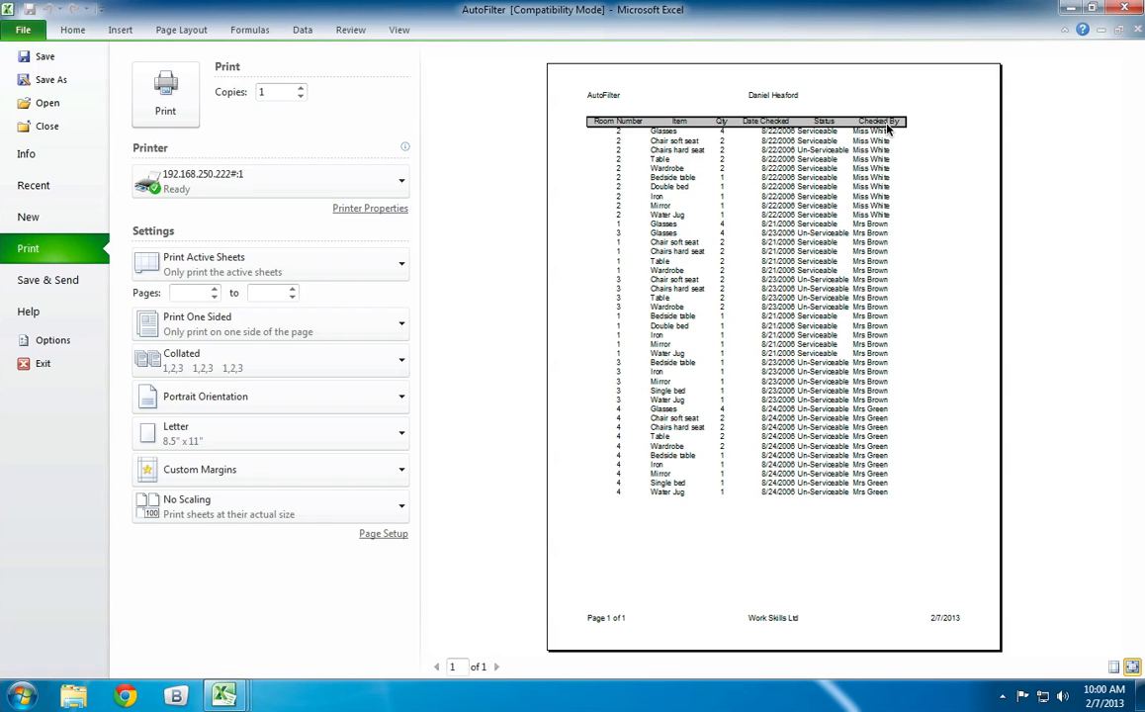
left_click(69, 30)
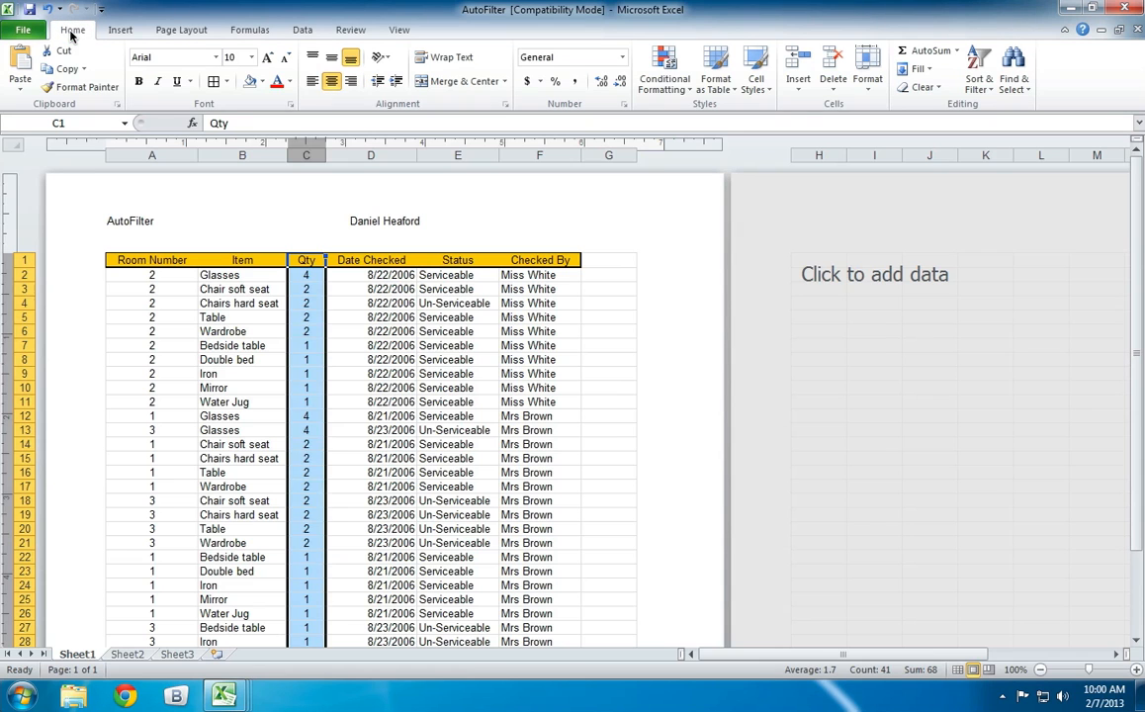
Insert a blank row between the column headings and the first data row.
left_click(31, 278)
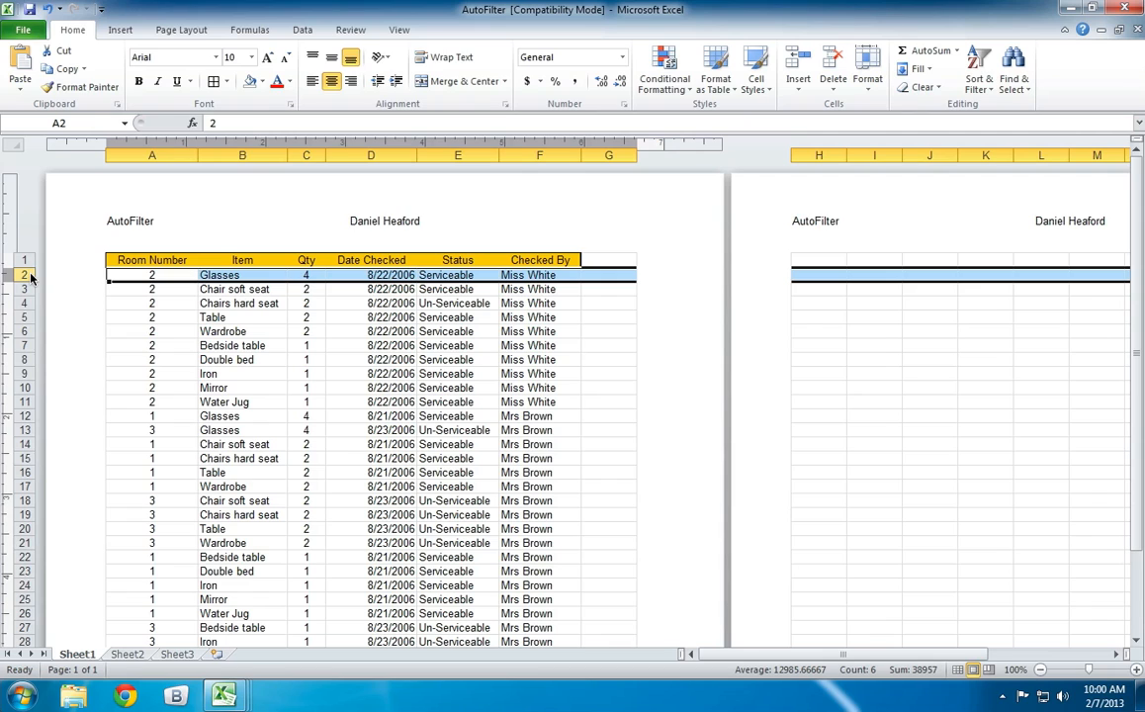
right_click(31, 278)
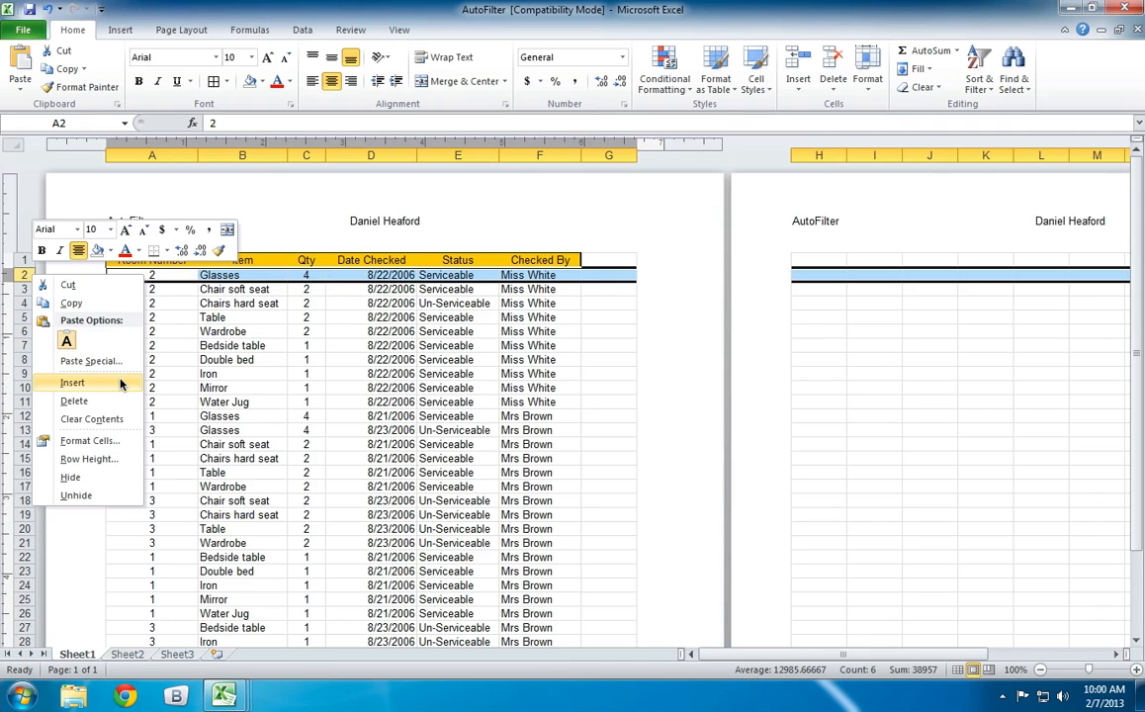
left_click(120, 383)
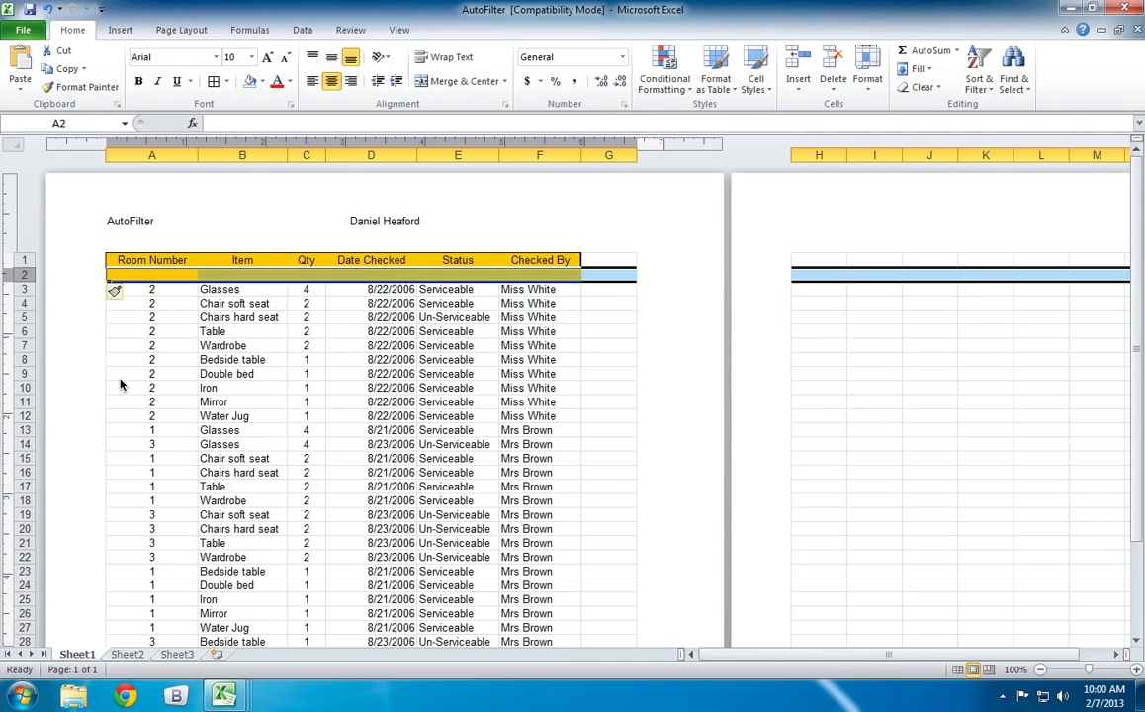
left_click(605, 307)
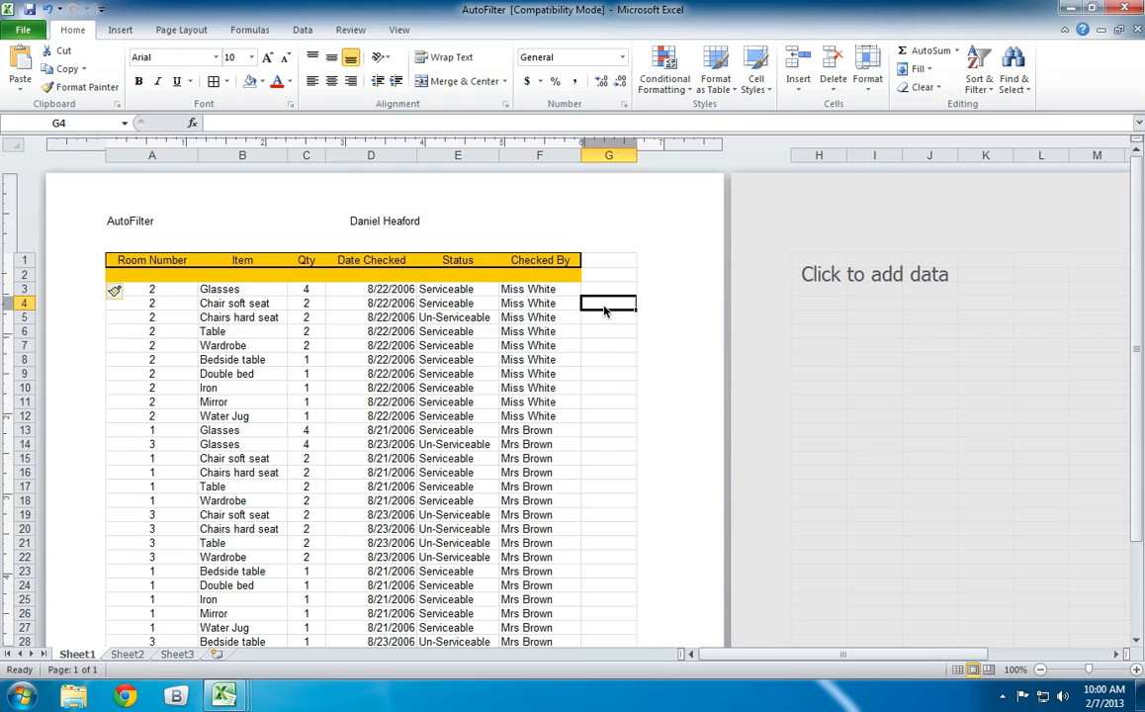
Clear the formats of the blank cells A2:F2 below the headings.
left_click_drag(540, 275, 110, 275)
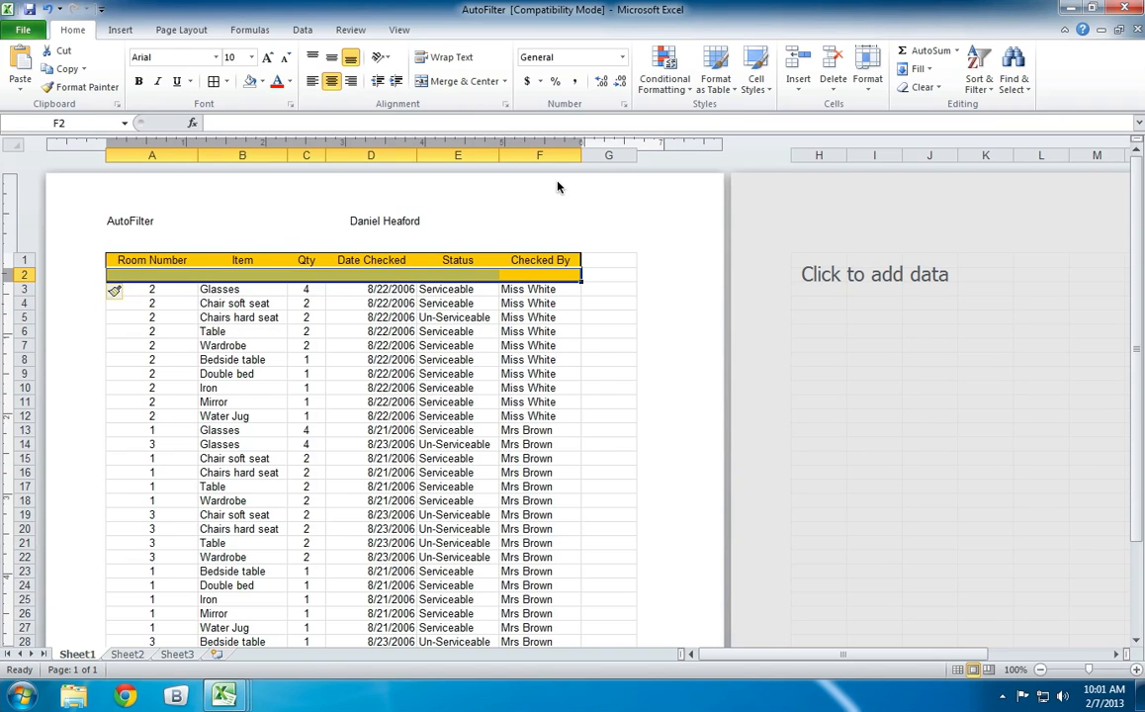
left_click(939, 88)
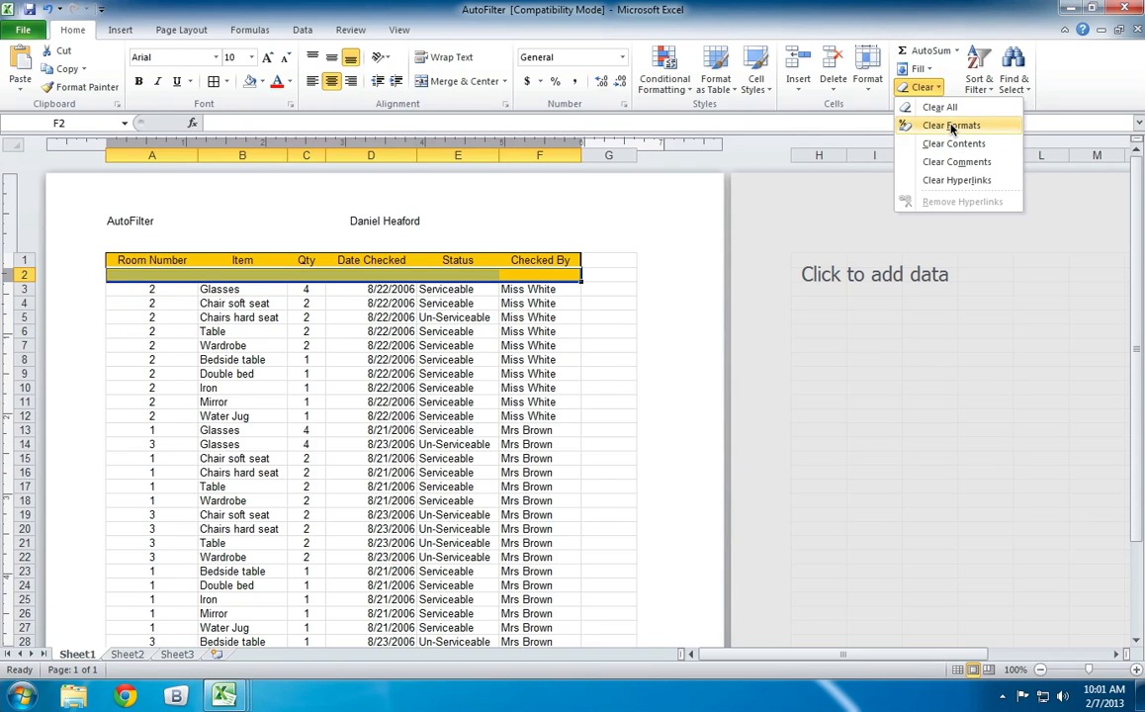
left_click(952, 125)
left_click(609, 347)
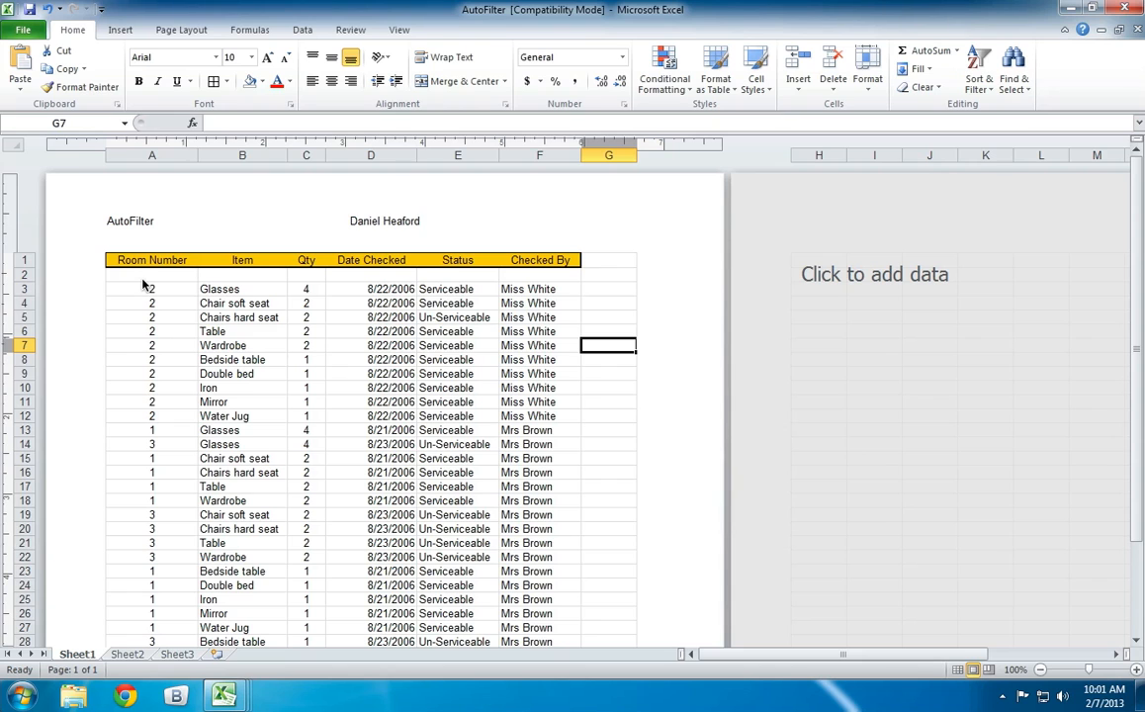
Open the print preview to examine the list's layout with the blank row below the headings.
left_click(23, 30)
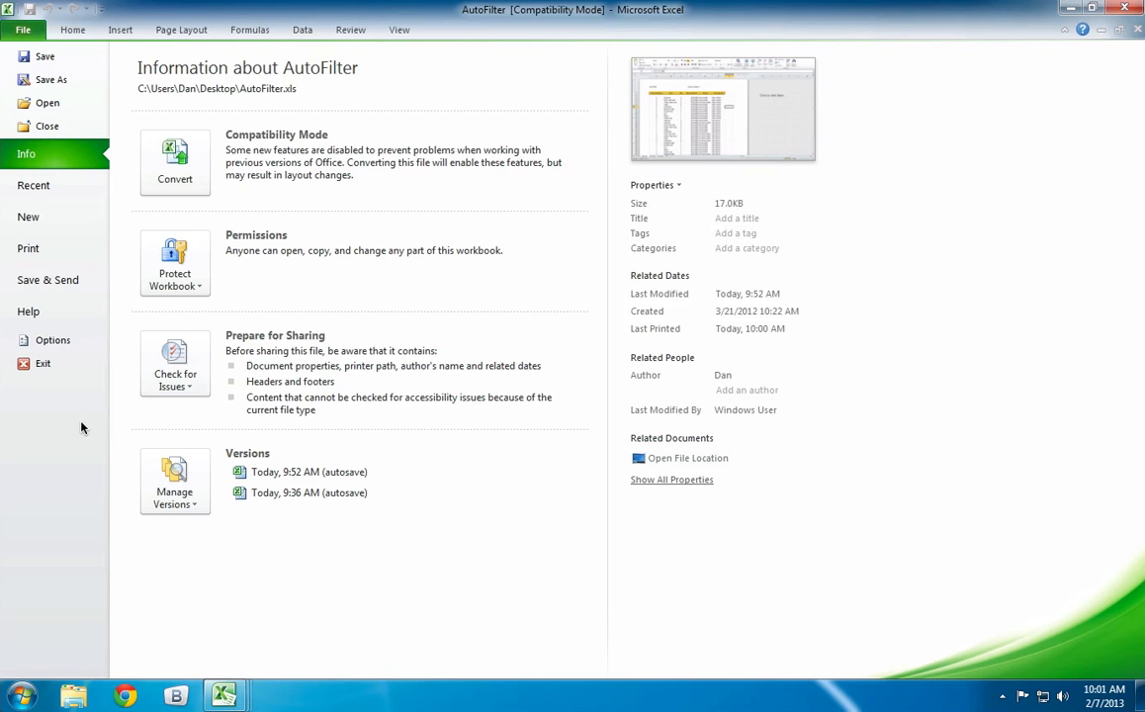
left_click(57, 249)
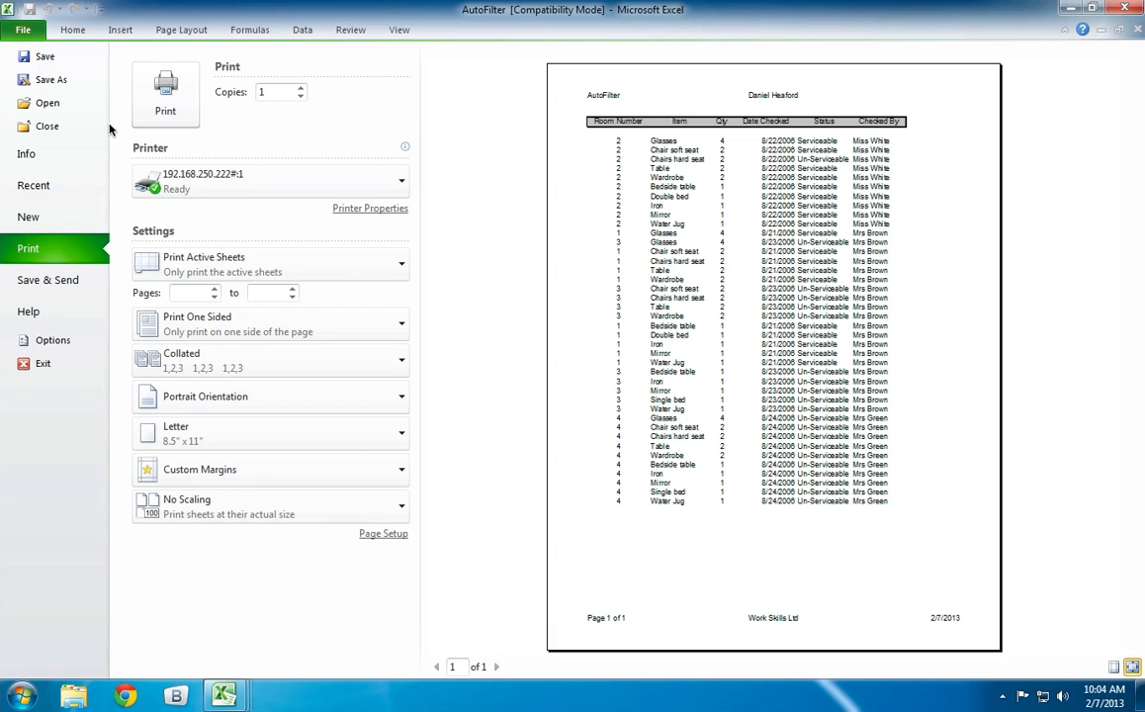
Close the print preview and look through the room inventory list in Page Layout view.
left_click(65, 30)
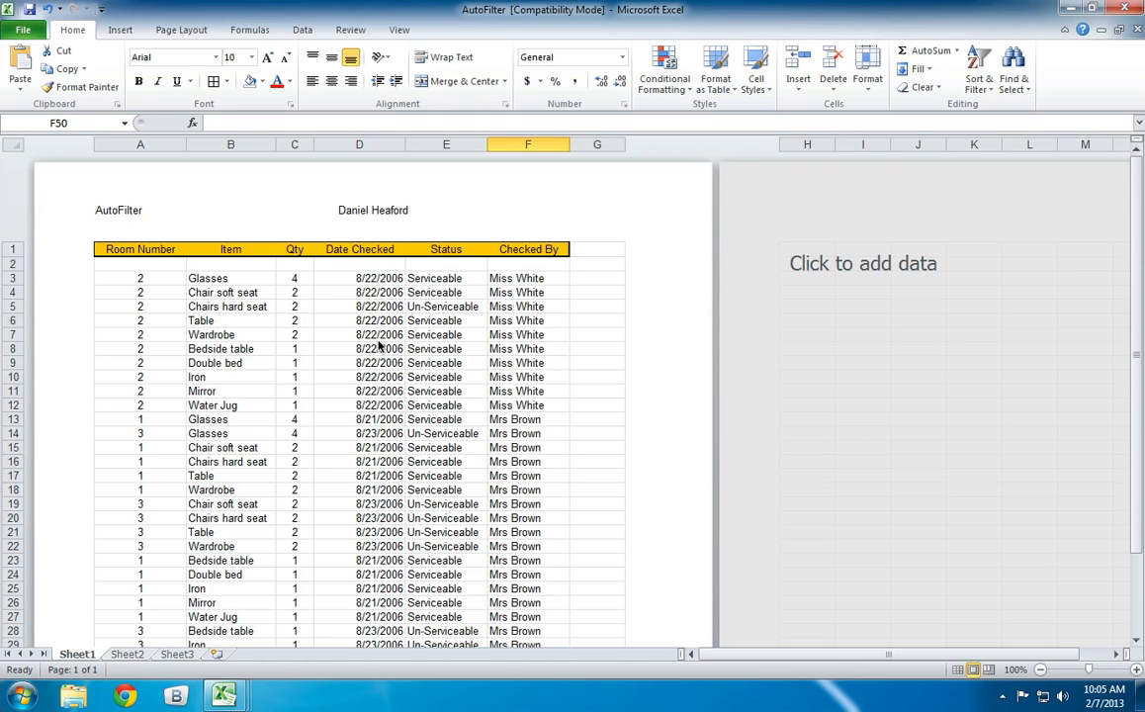
scroll(517, 388, "down", 5)
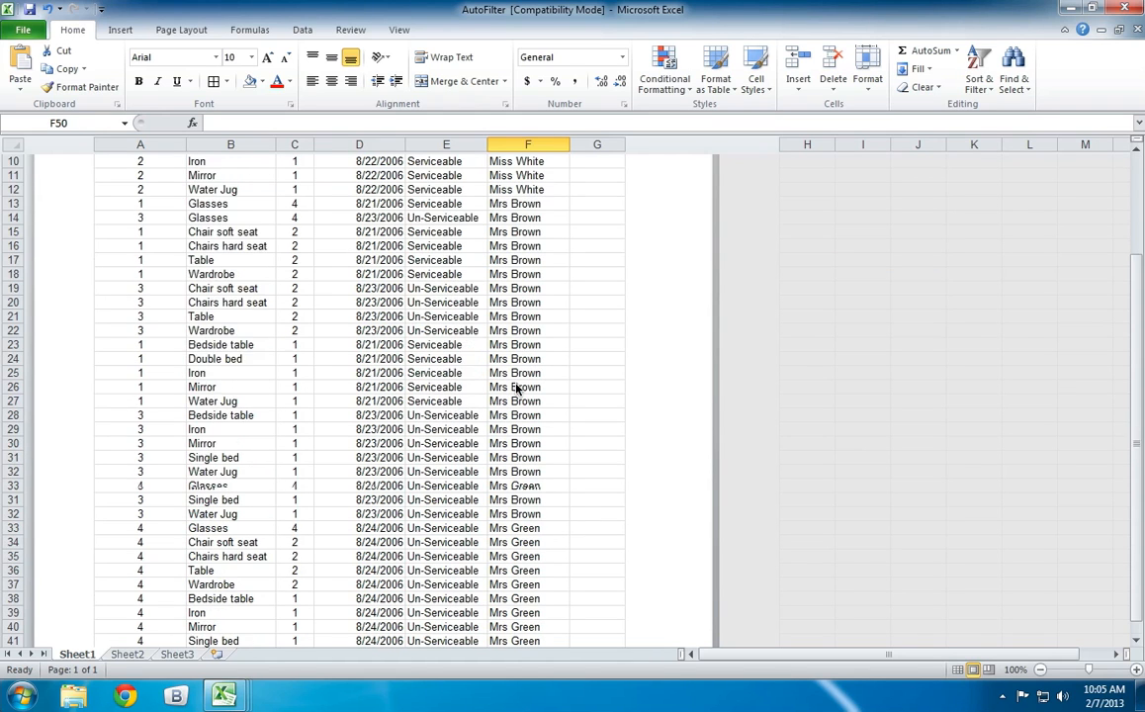
scroll(516, 389, "down", 1)
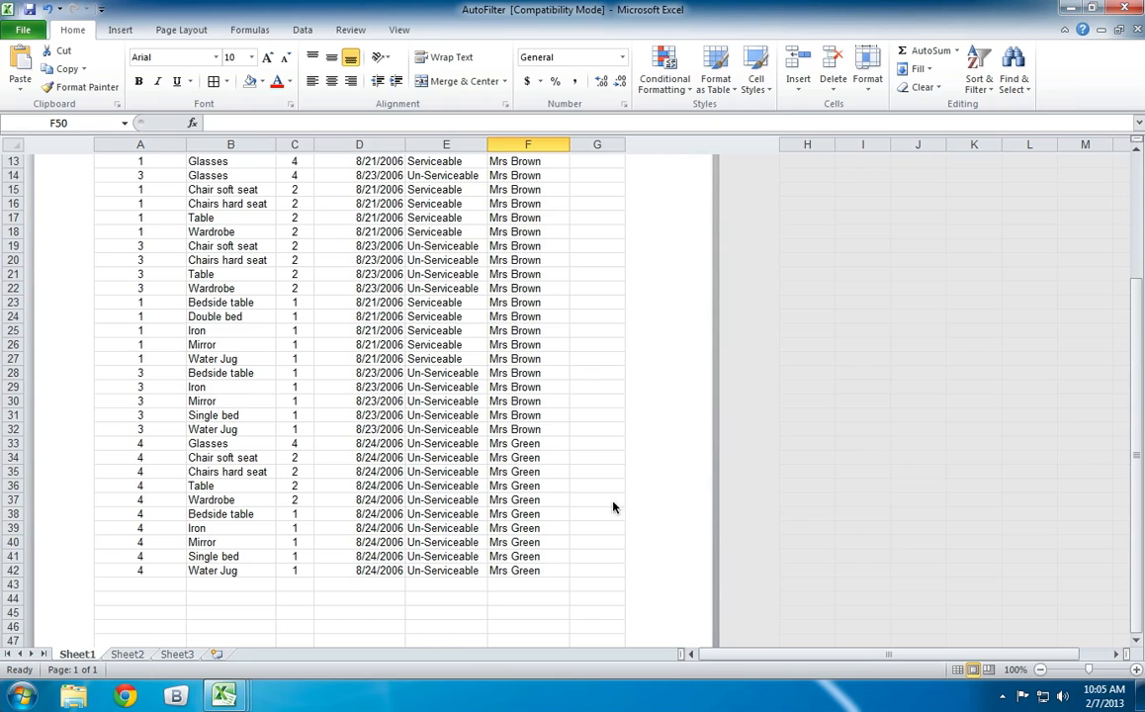
scroll(569, 454, "up", 5)
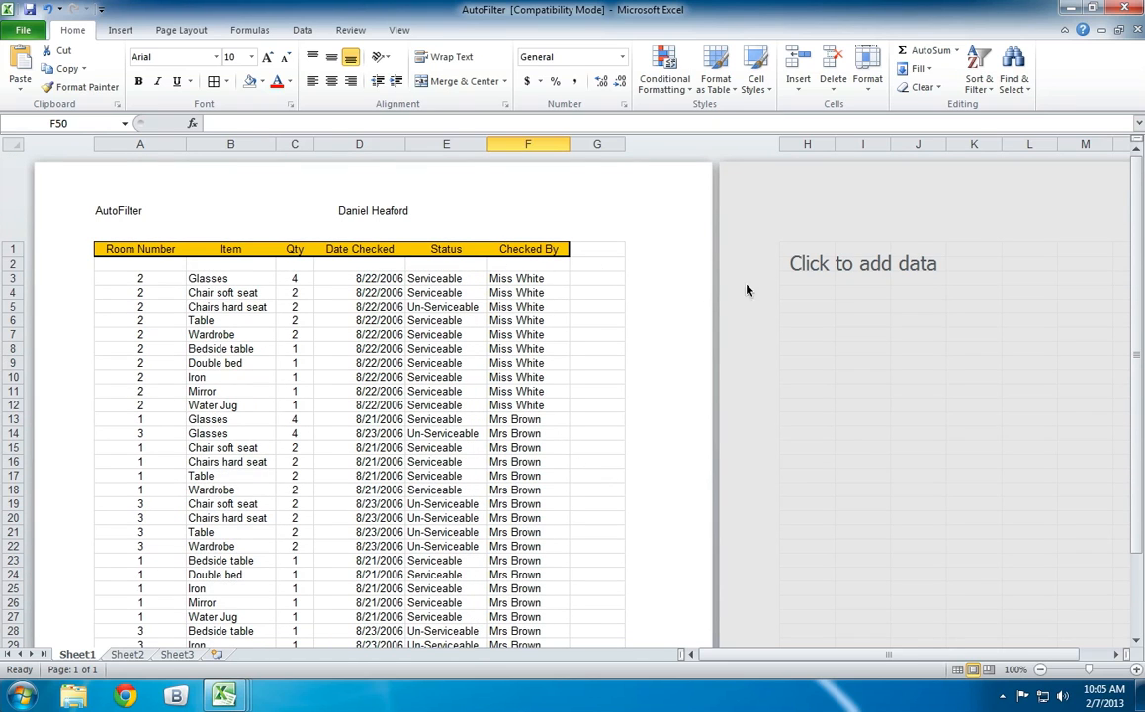
scroll(543, 308, "down", 5)
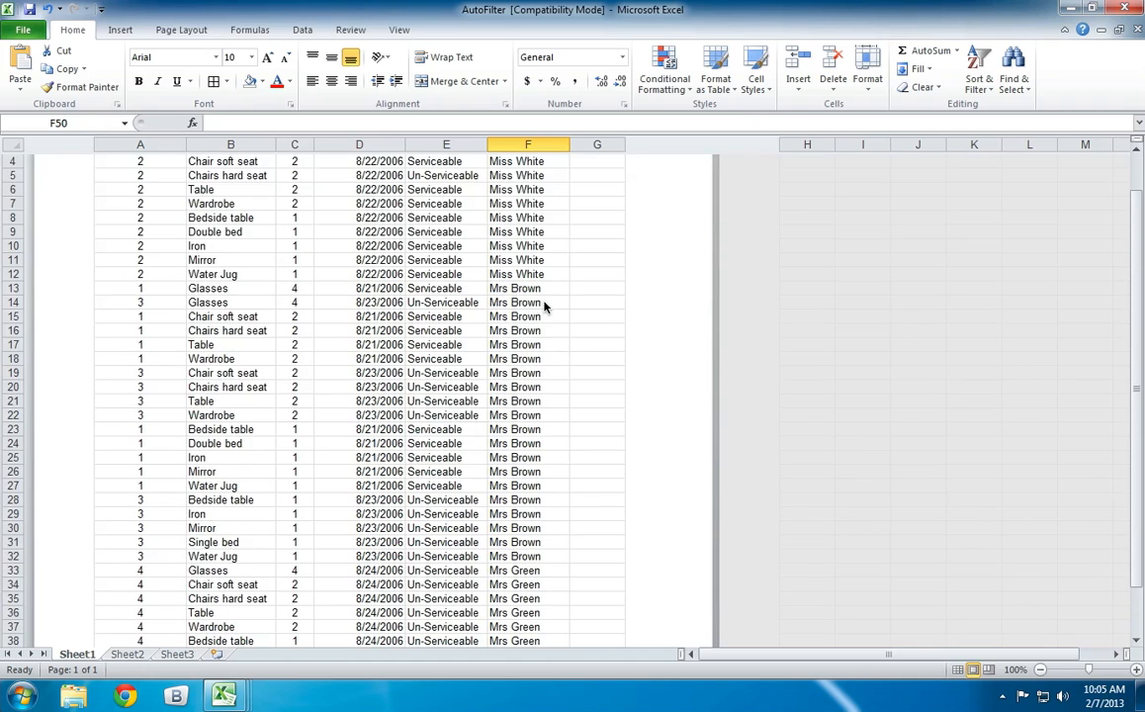
scroll(663, 322, "up", 5)
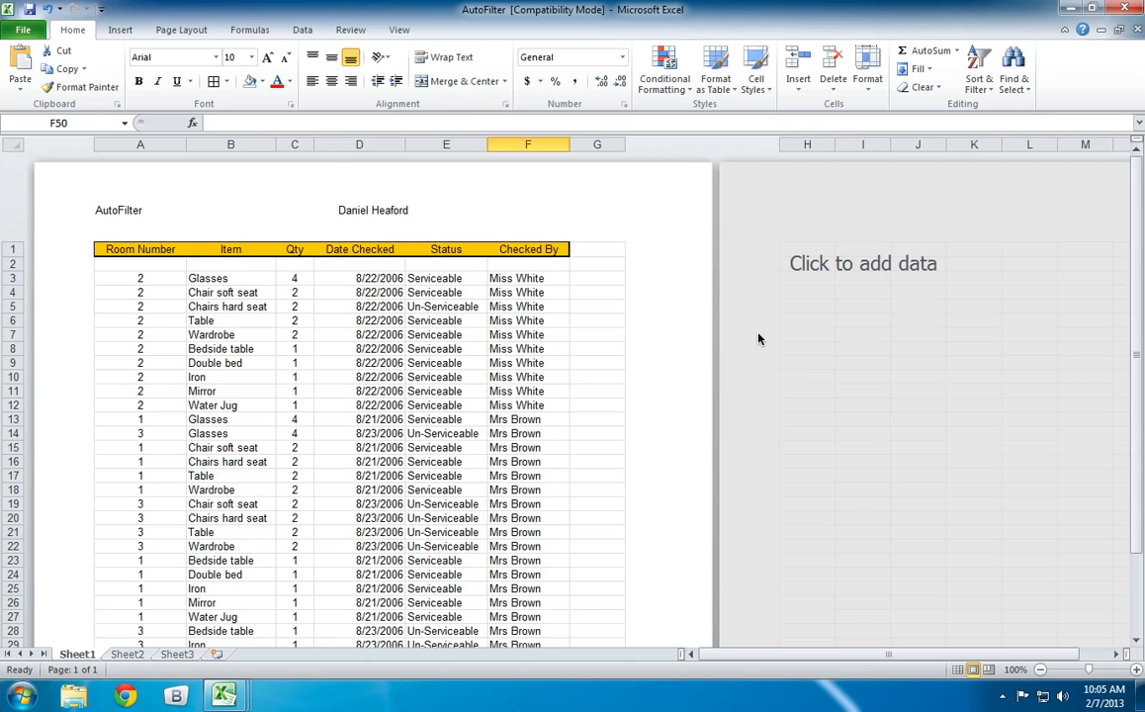
Hide and restore the white space between the pages, and look down the page to its footer.
double_click(715, 346)
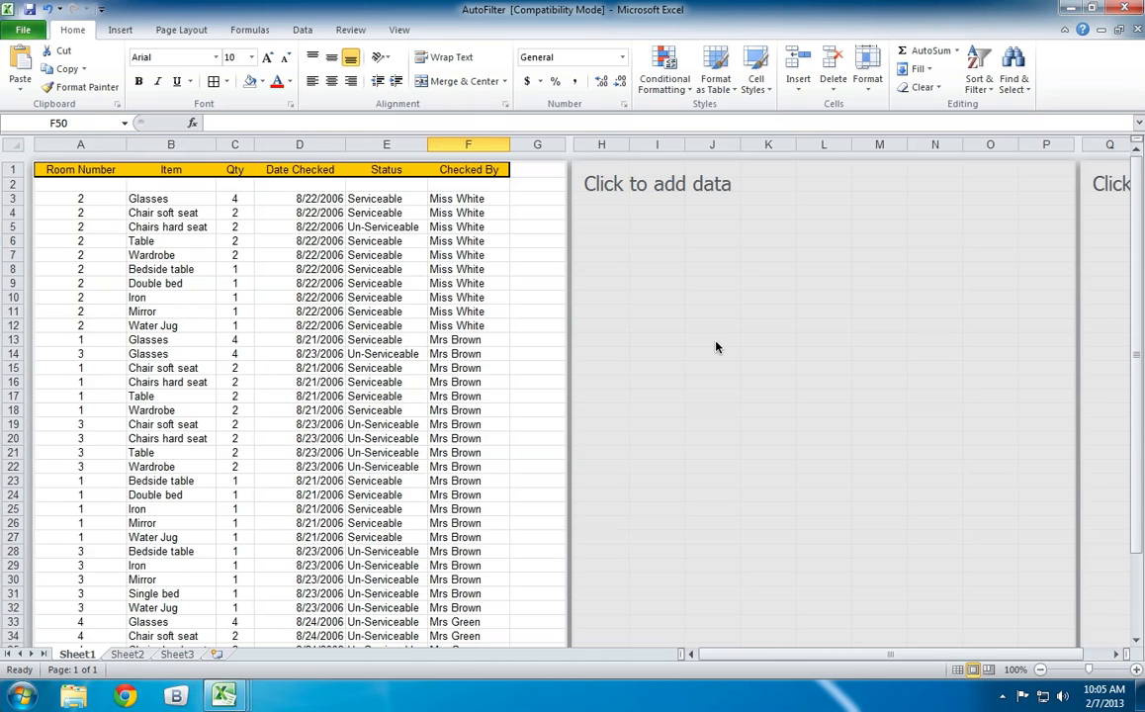
double_click(570, 346)
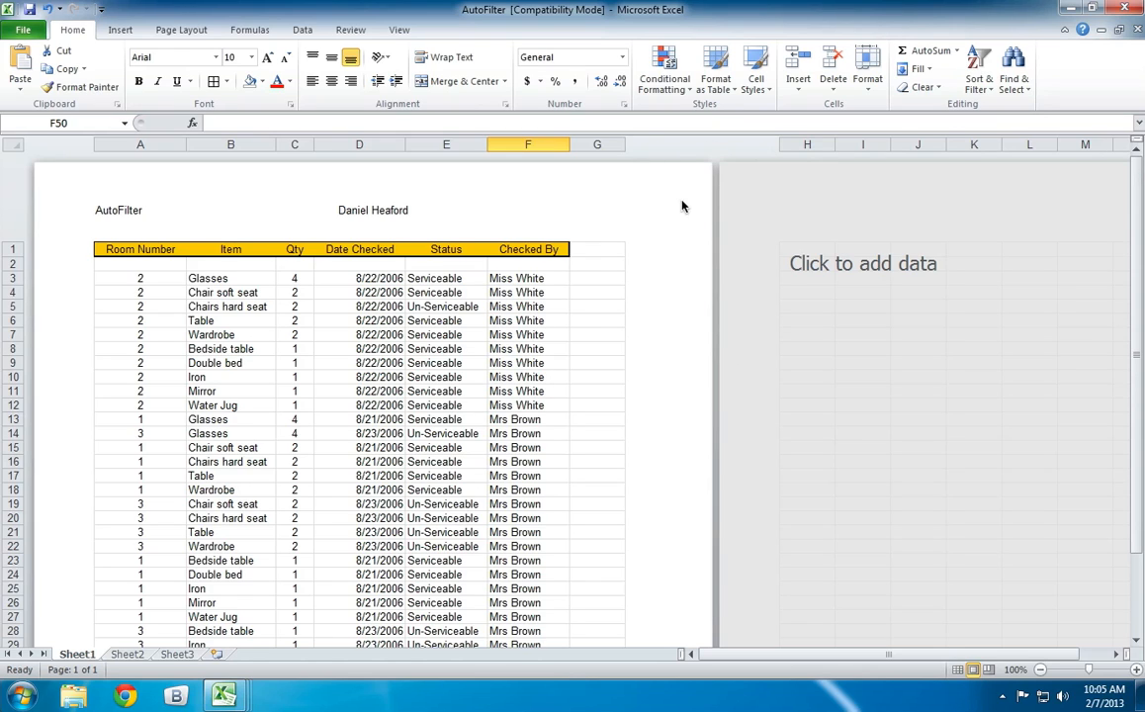
scroll(812, 243, "down", 7)
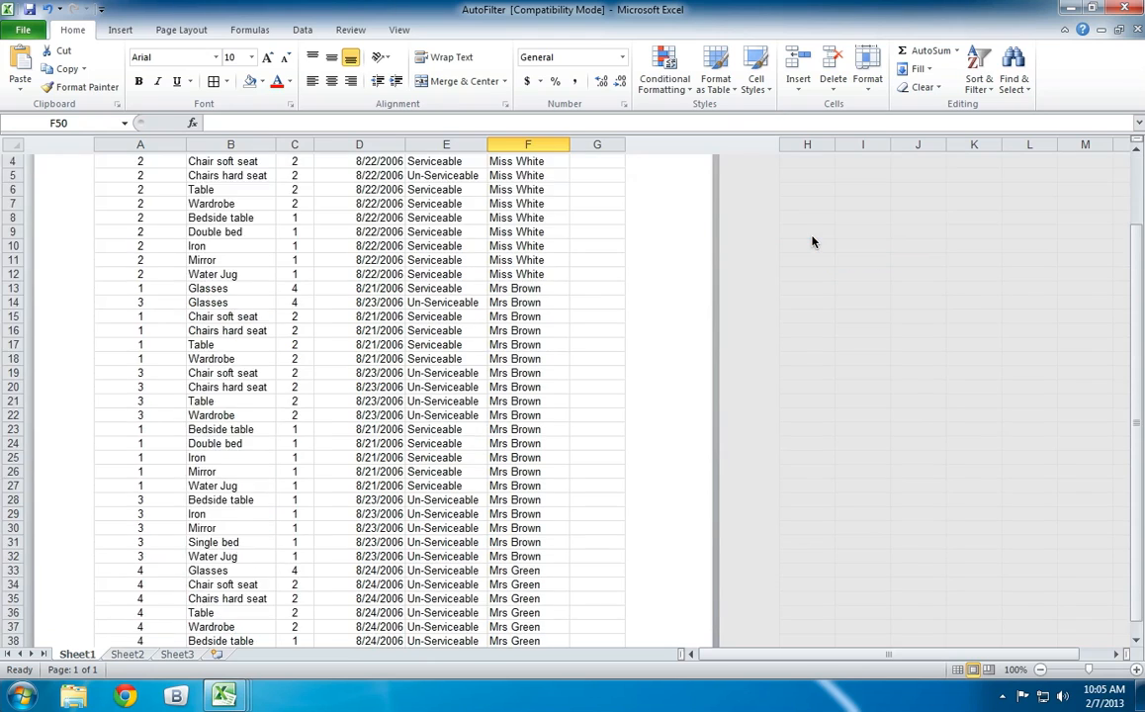
scroll(595, 348, "down", 2)
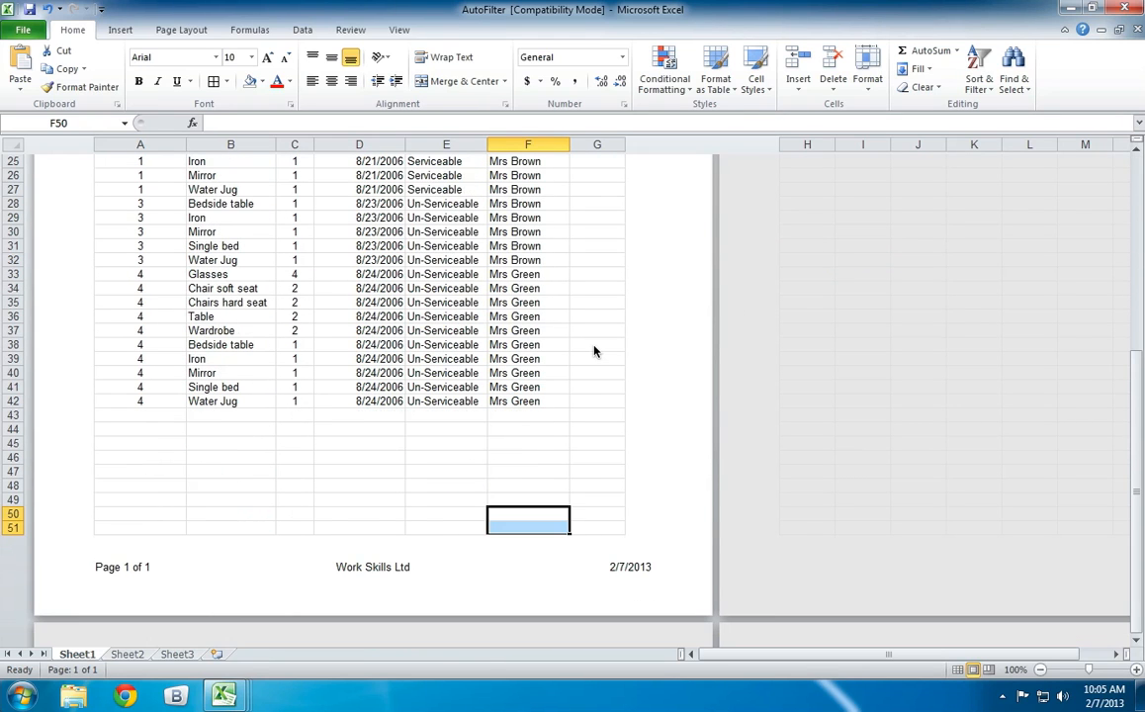
left_click(261, 542)
scroll(264, 542, "down", 2)
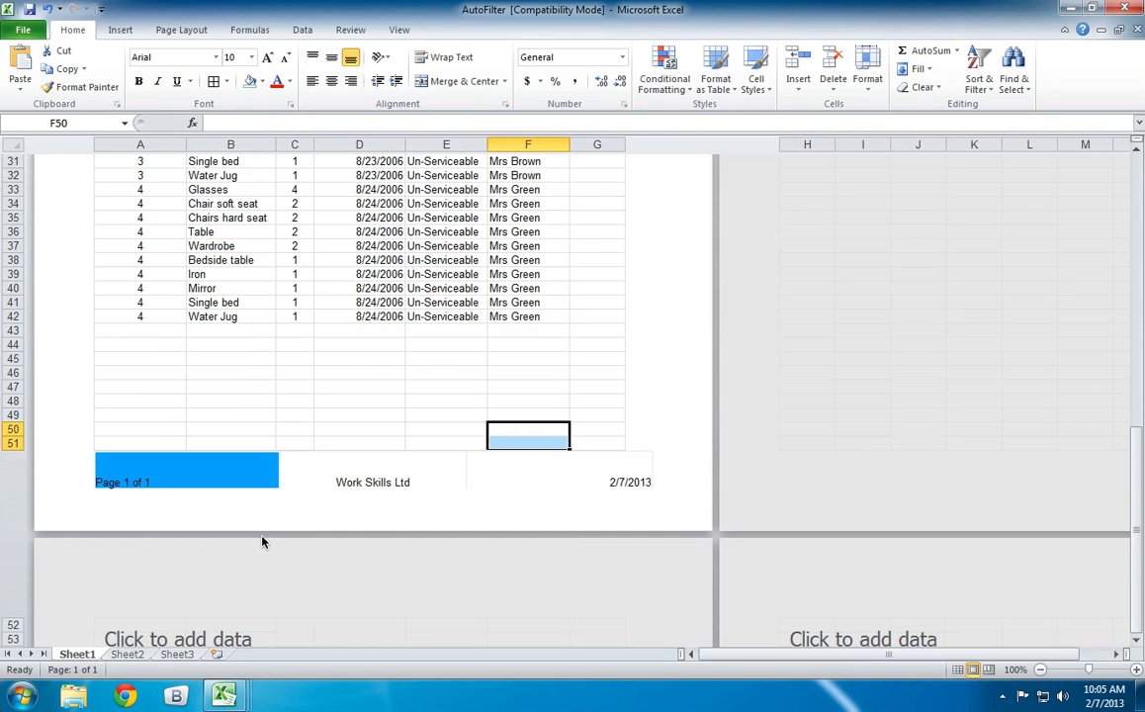
scroll(267, 538, "up", 12)
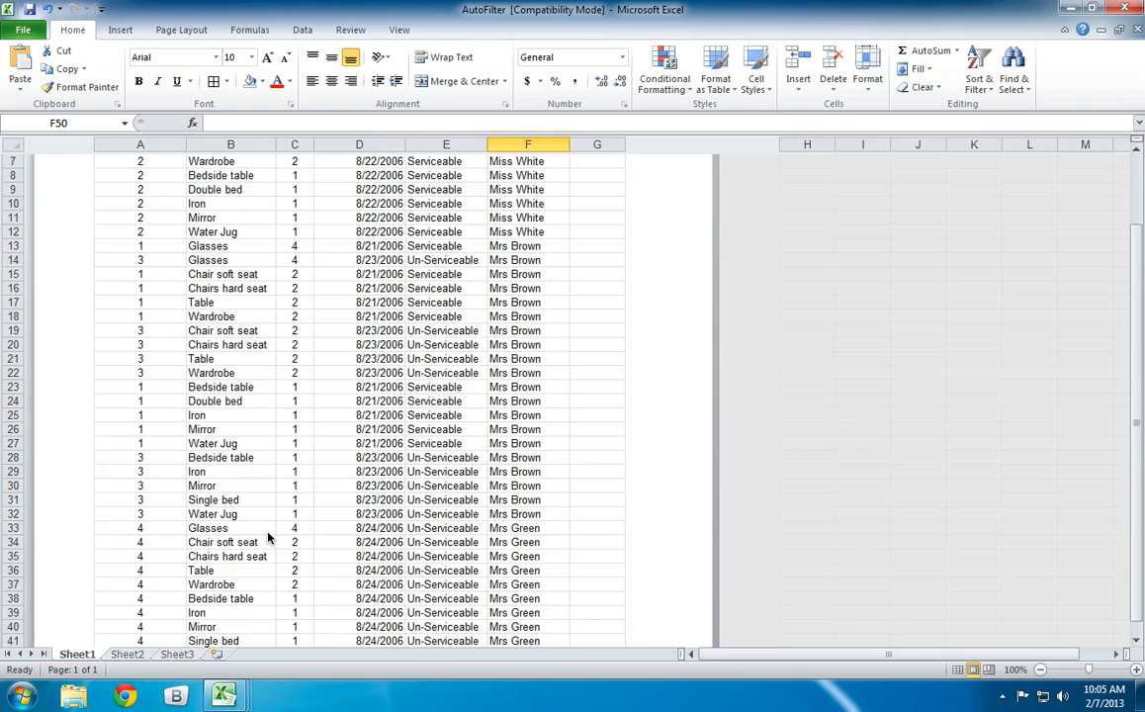
Switch the worksheet from Page Layout view to Normal view and return to the column headings.
left_click(350, 30)
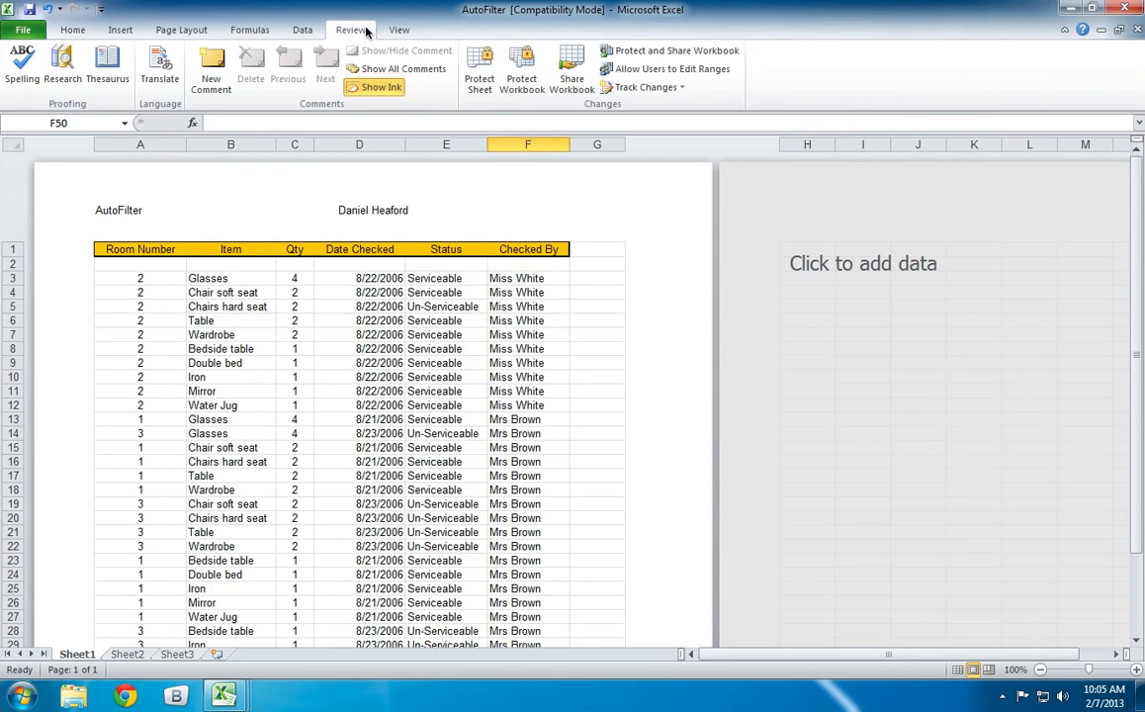
left_click(400, 31)
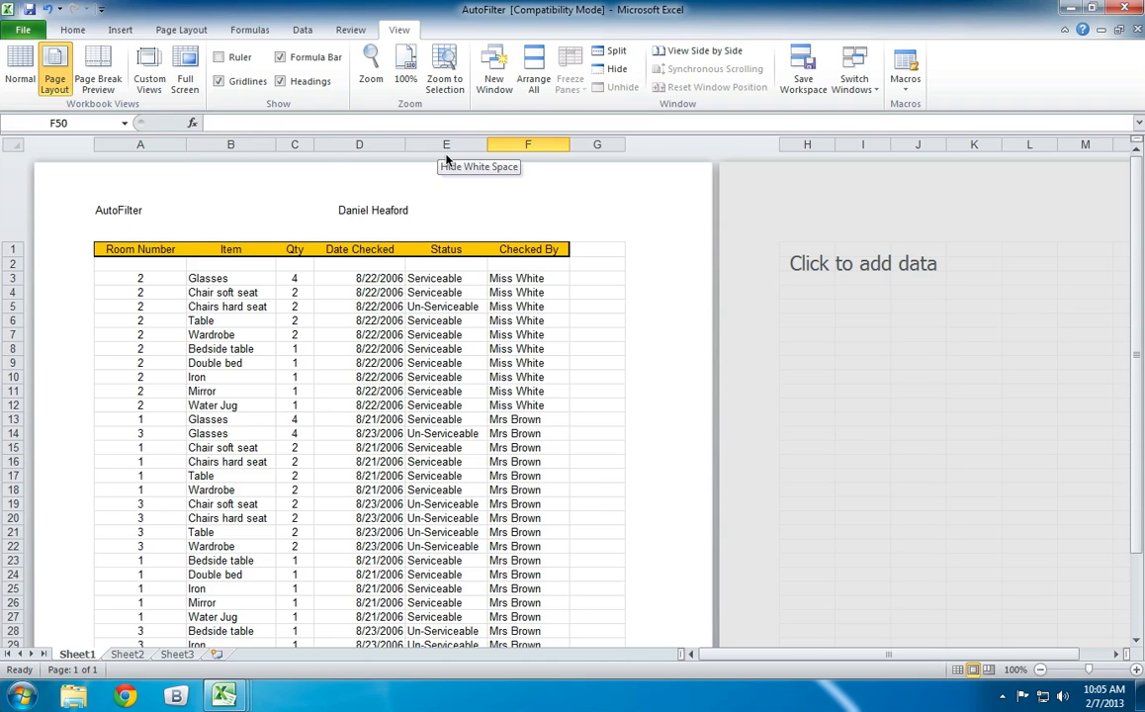
left_click(20, 67)
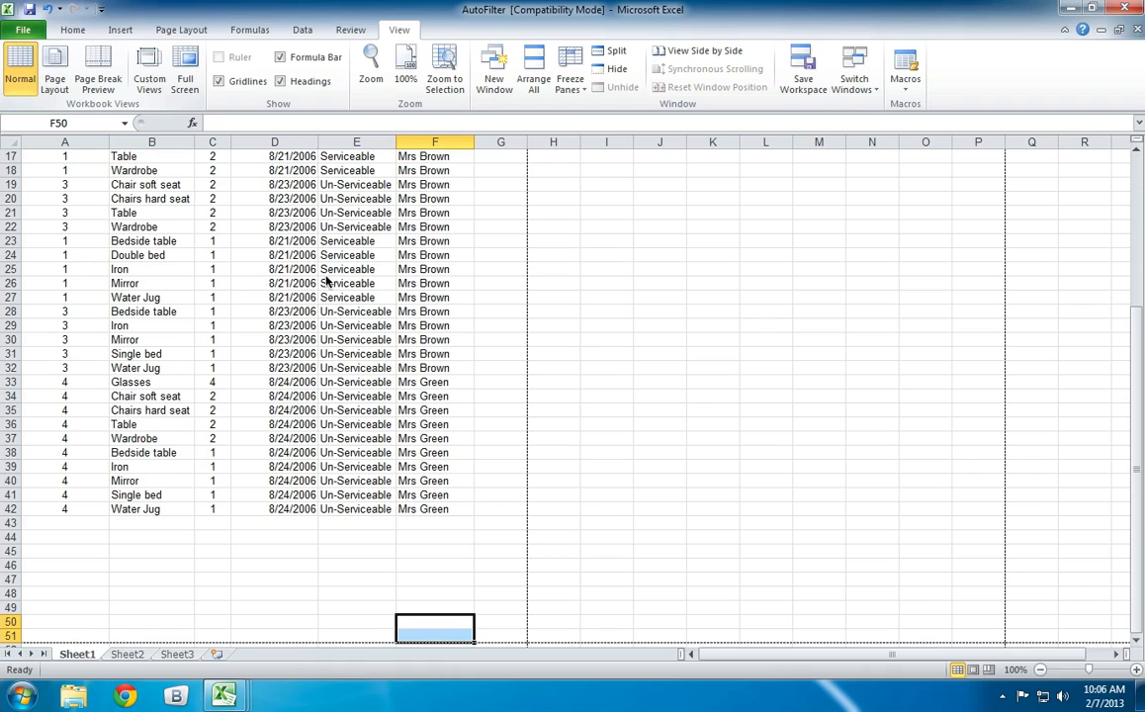
scroll(487, 344, "up", 5)
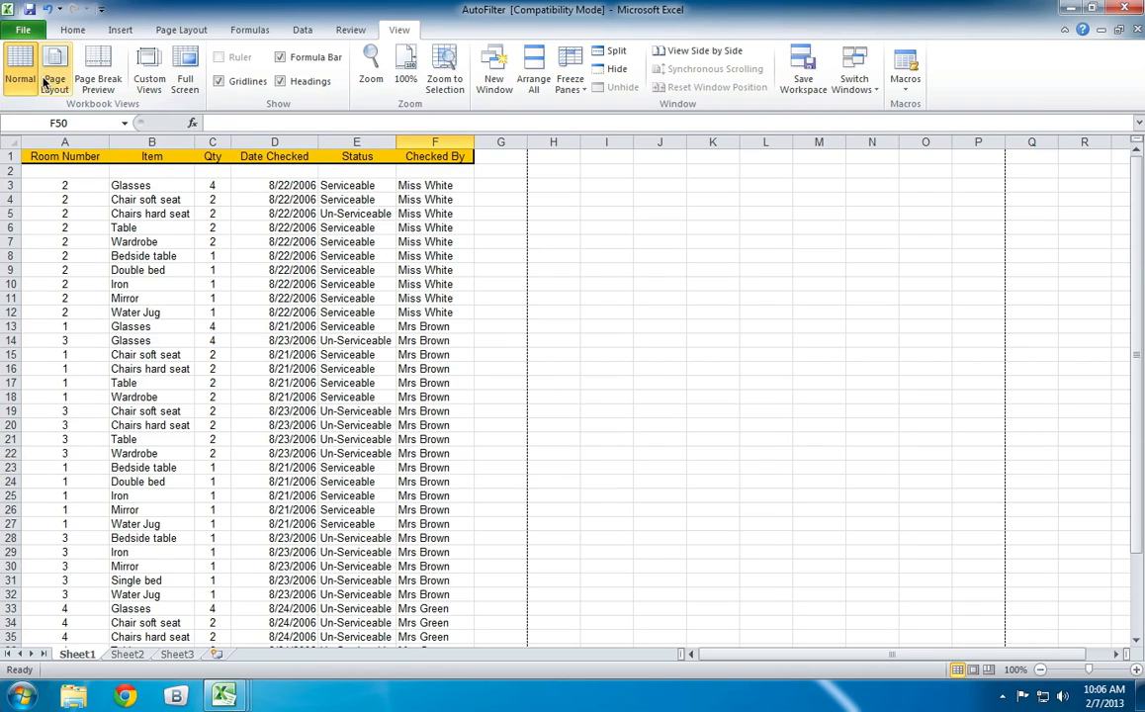
Examine the printed area in Page Break Preview, dismissing its welcome message, and return to Normal view.
left_click(97, 79)
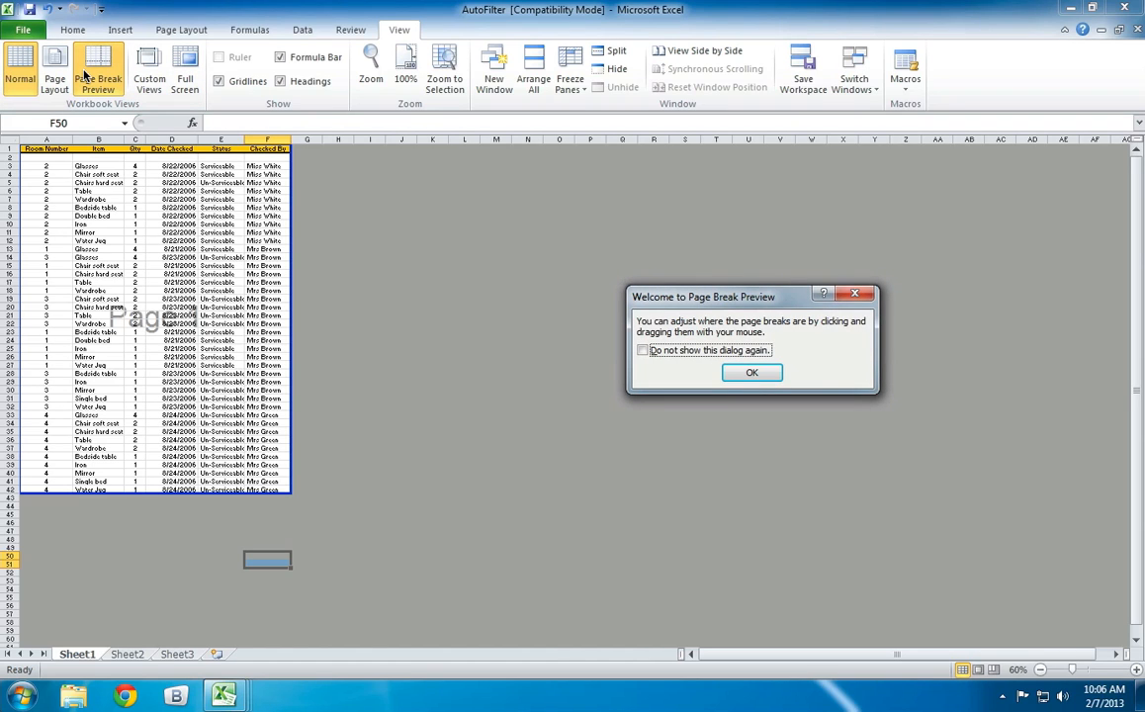
left_click(752, 373)
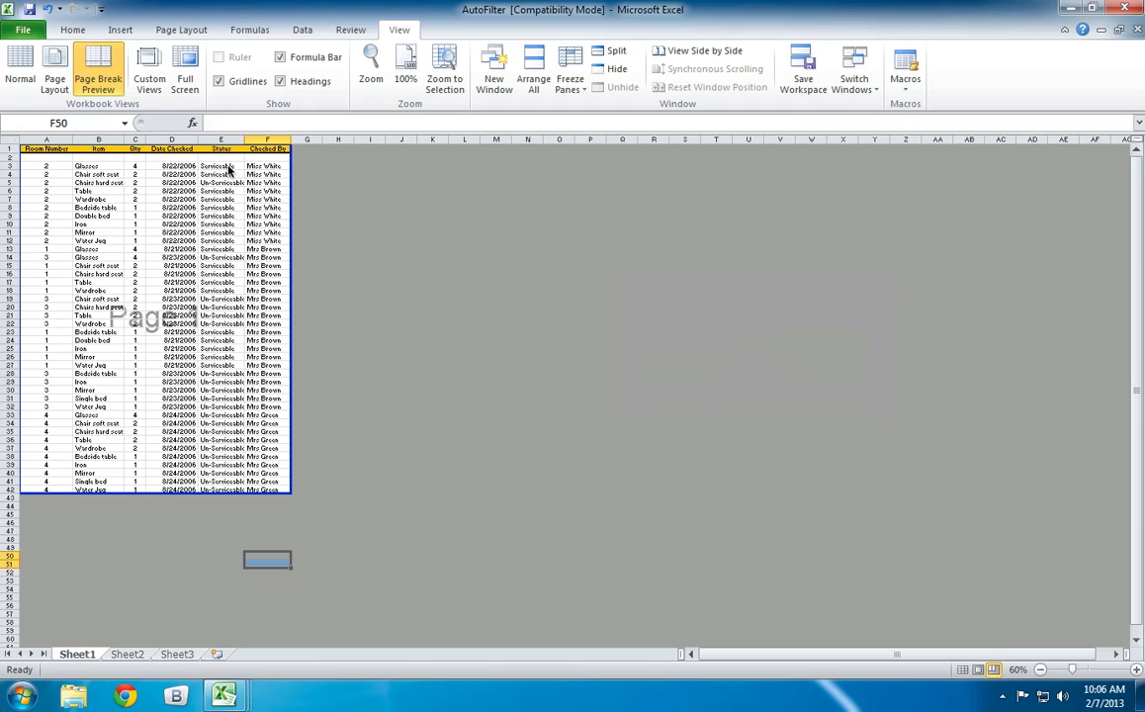
left_click(22, 77)
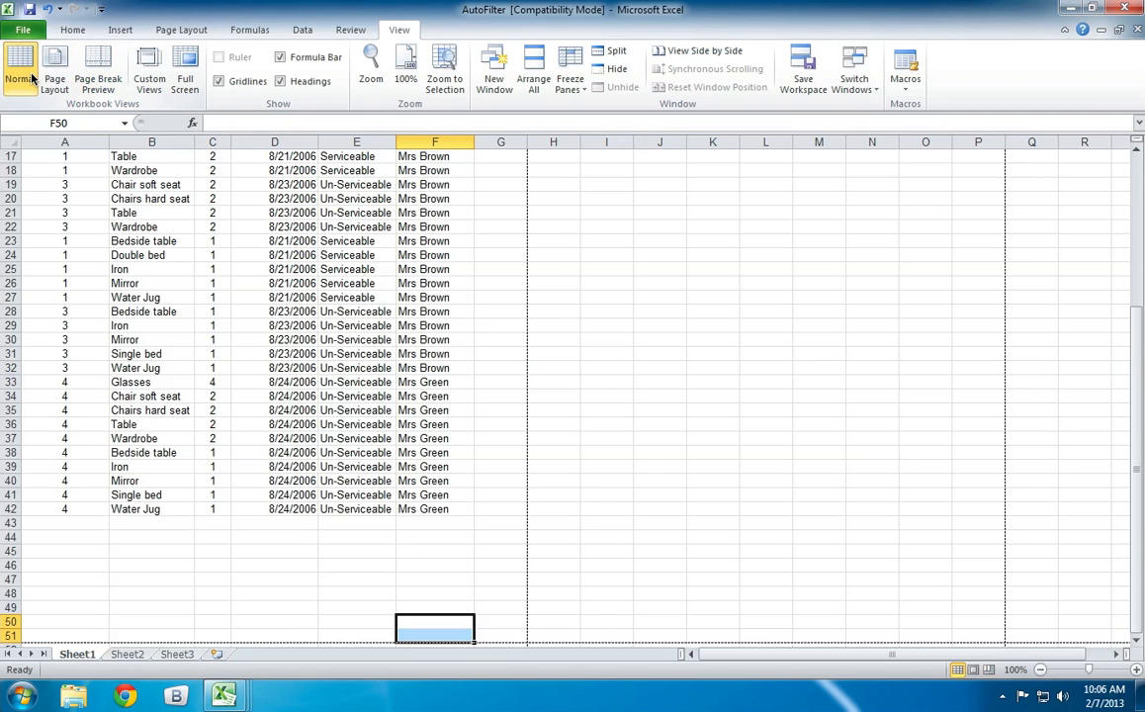
left_click(94, 78)
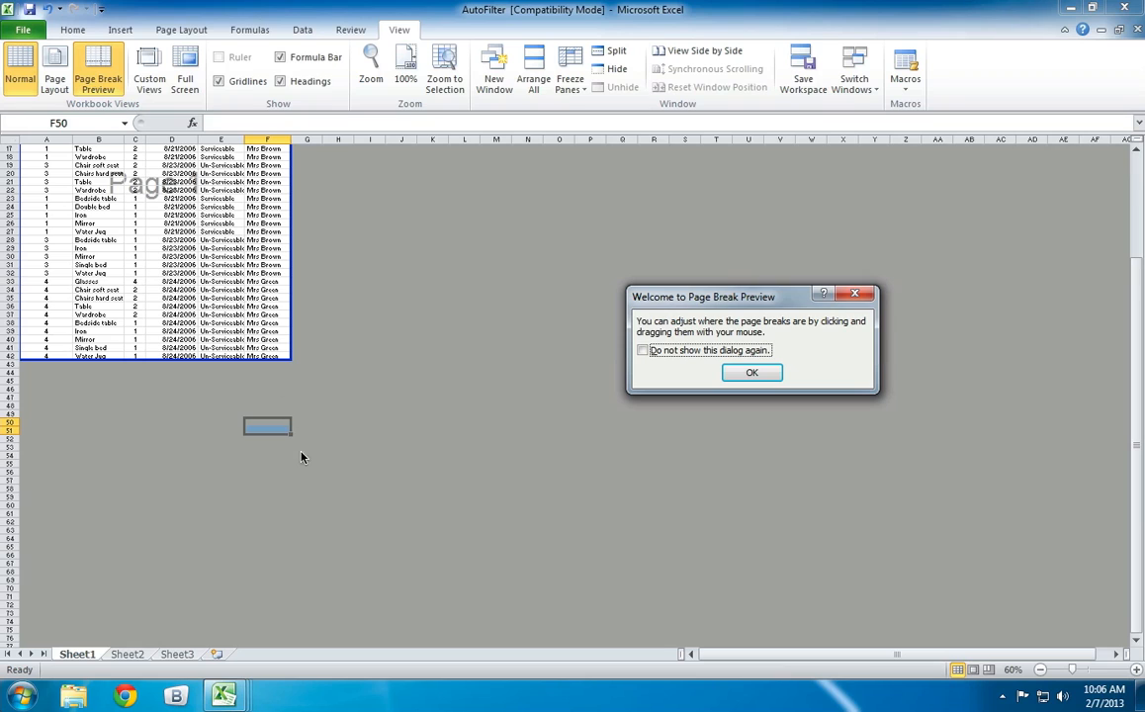
left_click(756, 372)
left_click(16, 67)
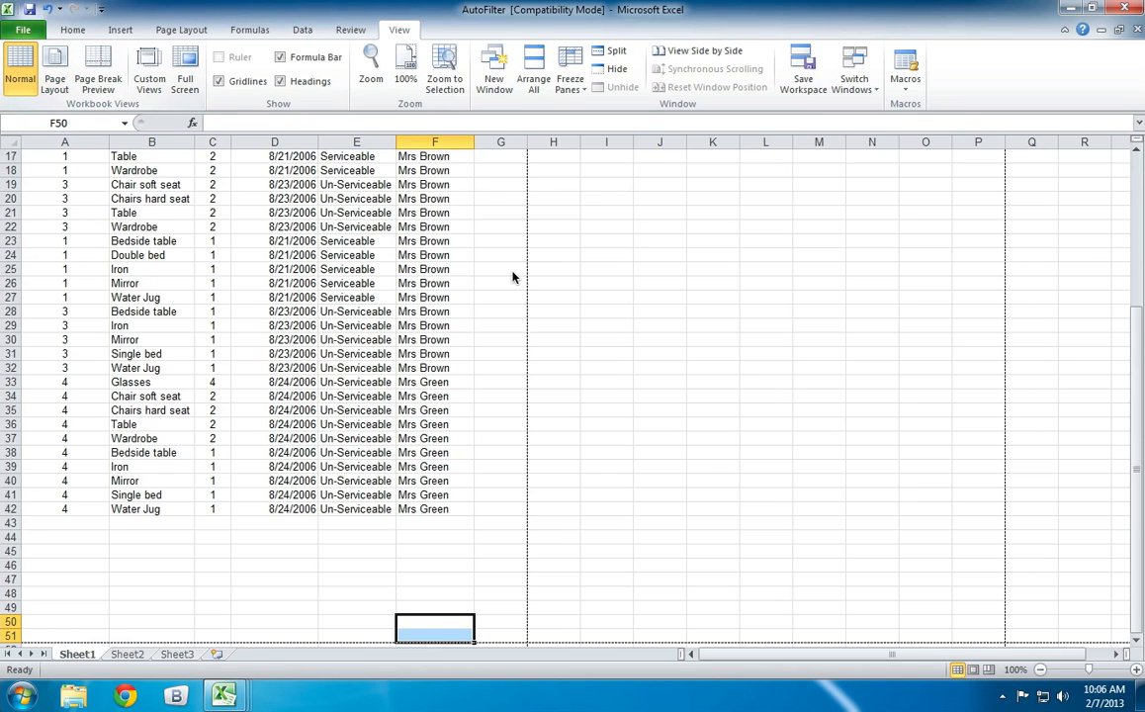
Trace the vertical dotted page break by selecting the empty cells H17:H50 alongside it.
left_click(545, 170)
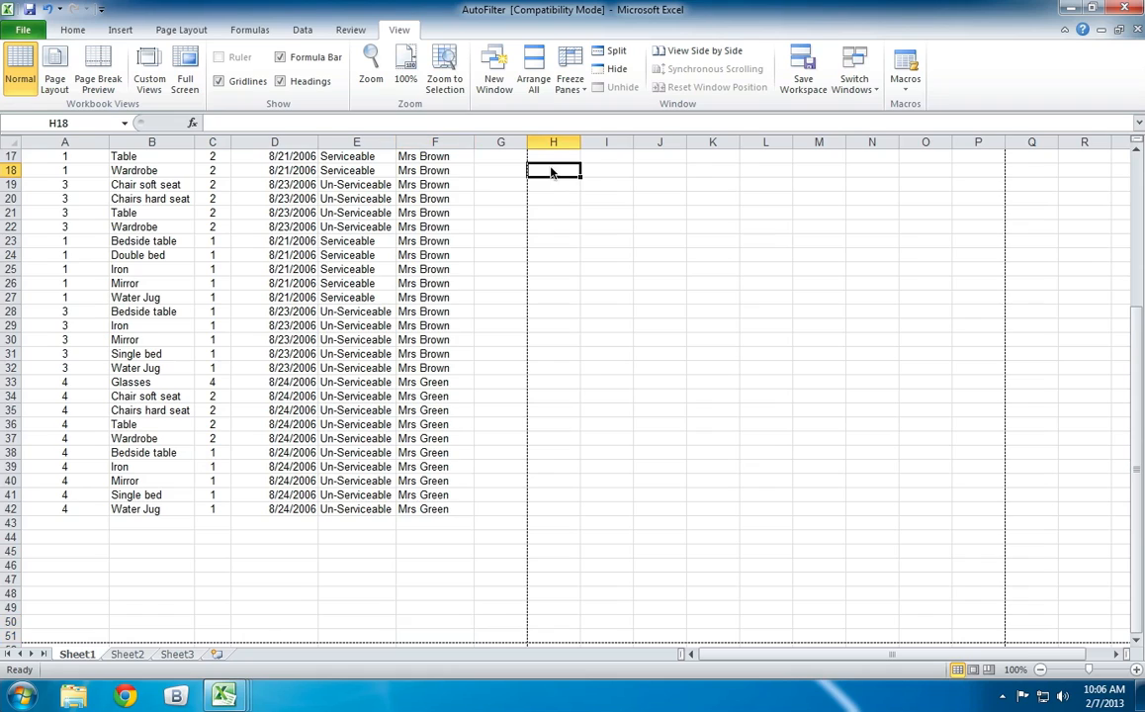
left_click_drag(529, 158, 539, 243)
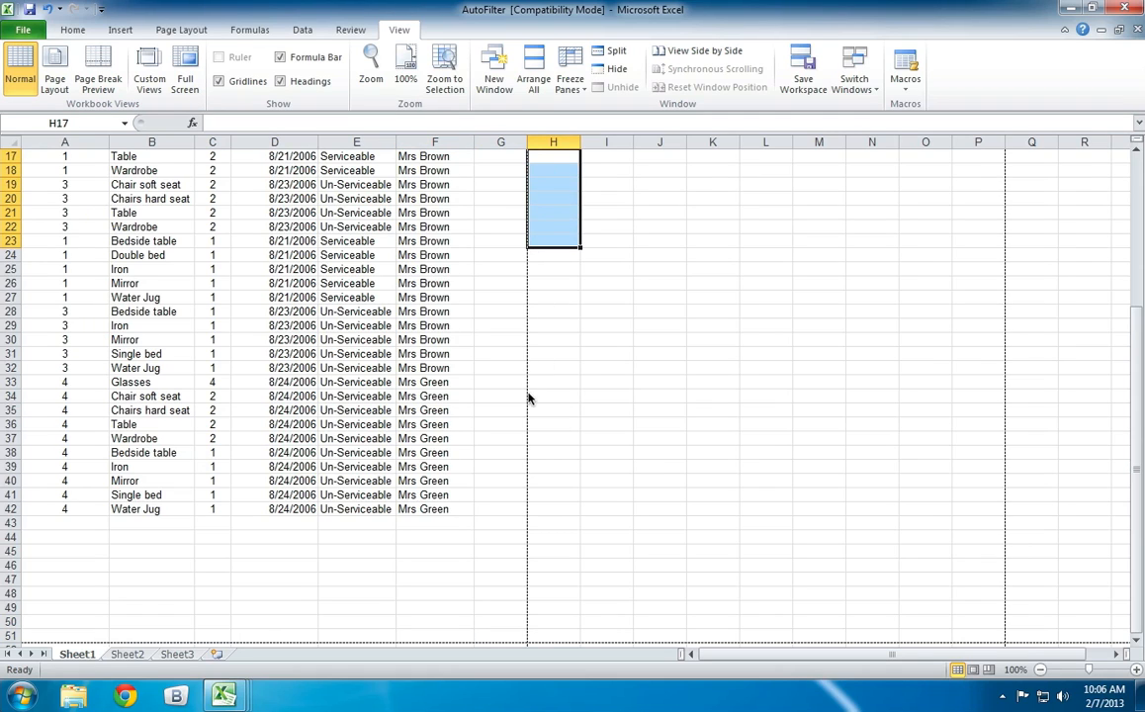
left_click(554, 184)
left_click_drag(552, 159, 532, 629)
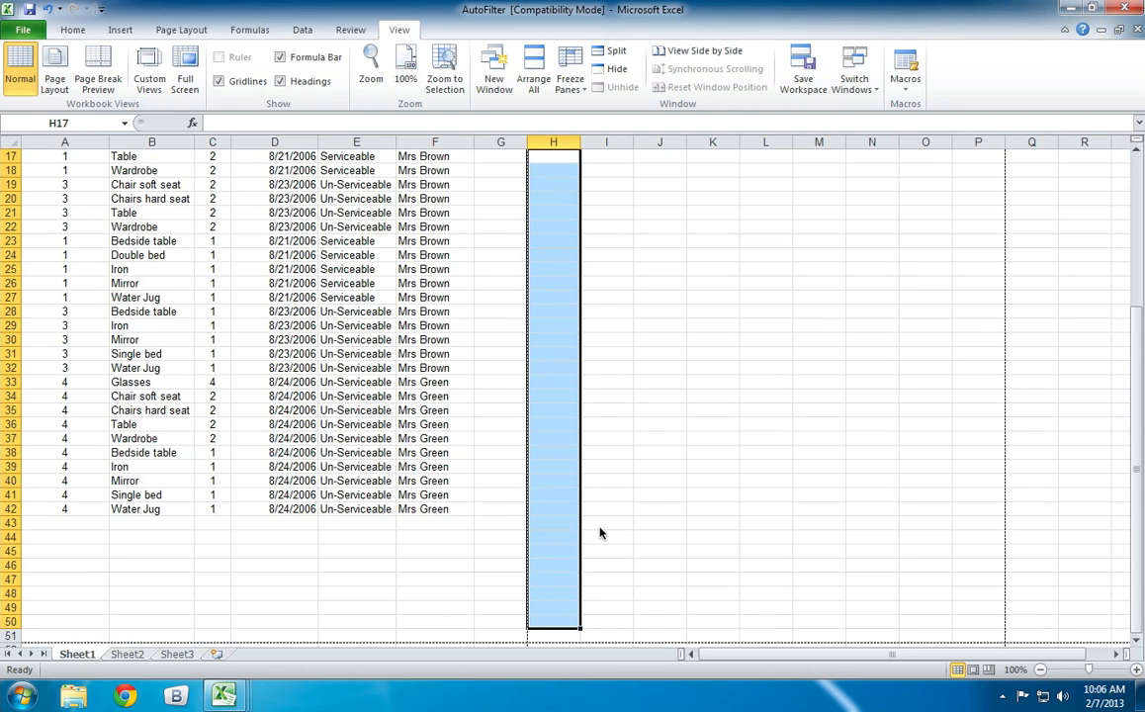
scroll(602, 535, "down", 3)
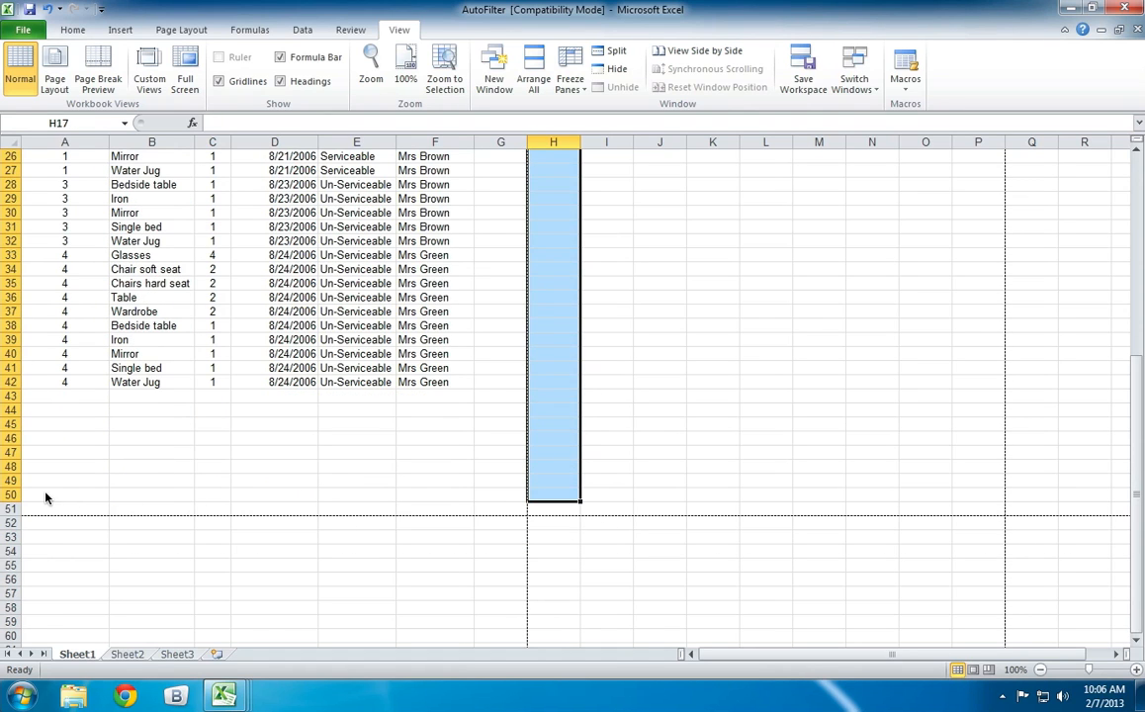
Select the cells from G51 back to column A to examine the area inside the dotted page breaks, and deselect them at I13.
left_click_drag(45, 498, 23, 31)
scroll(743, 412, "down", 5)
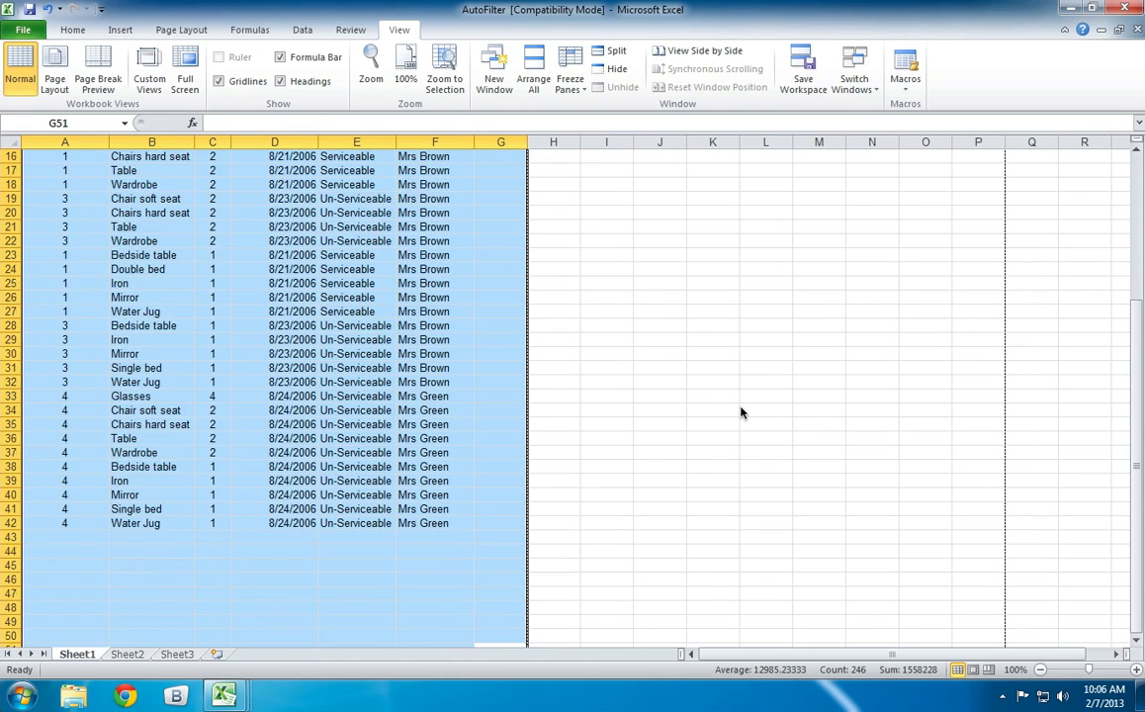
scroll(743, 412, "down", 2)
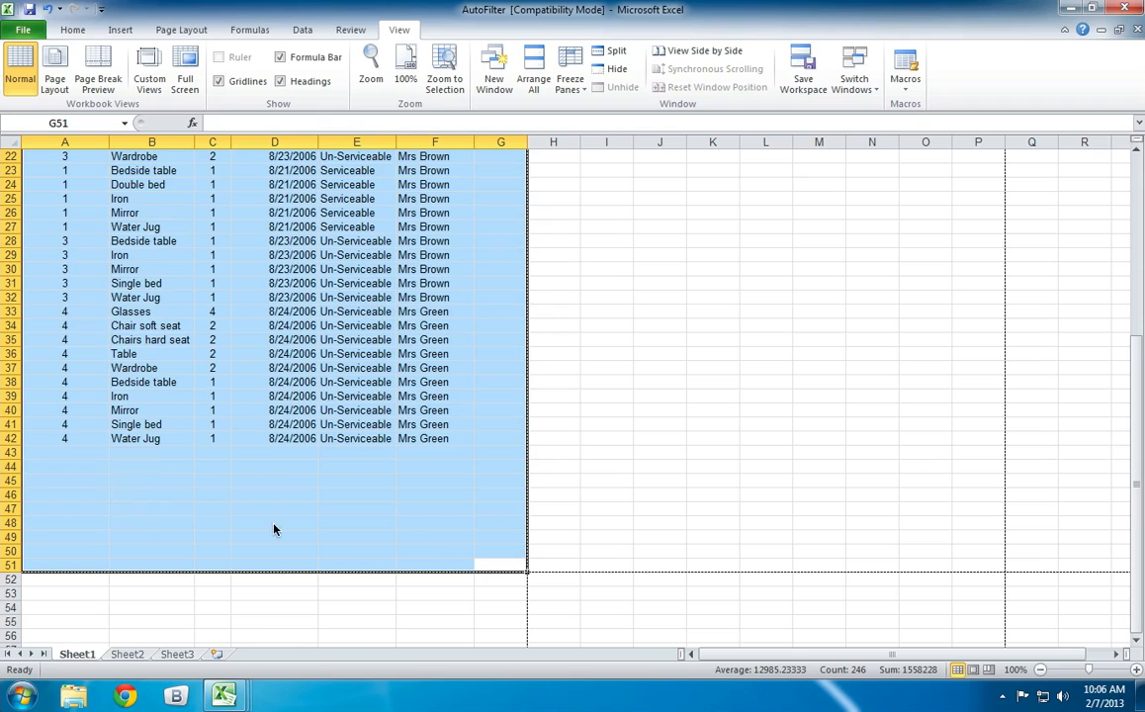
scroll(601, 466, "up", 4)
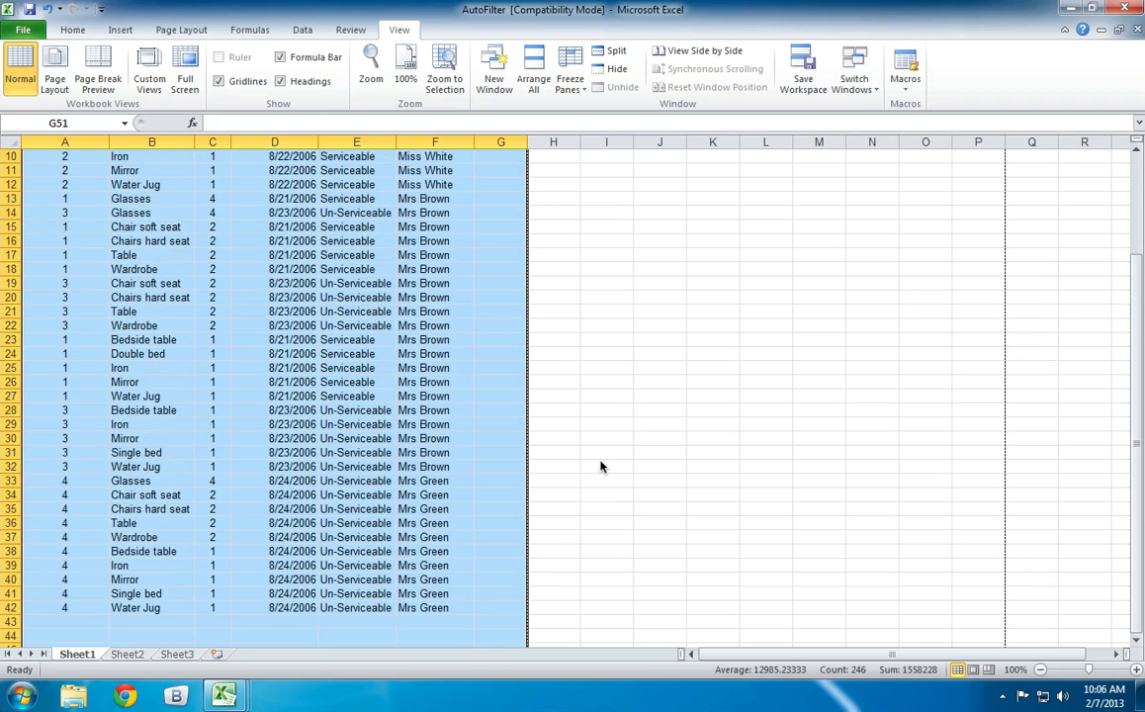
scroll(597, 332, "up", 3)
left_click(597, 329)
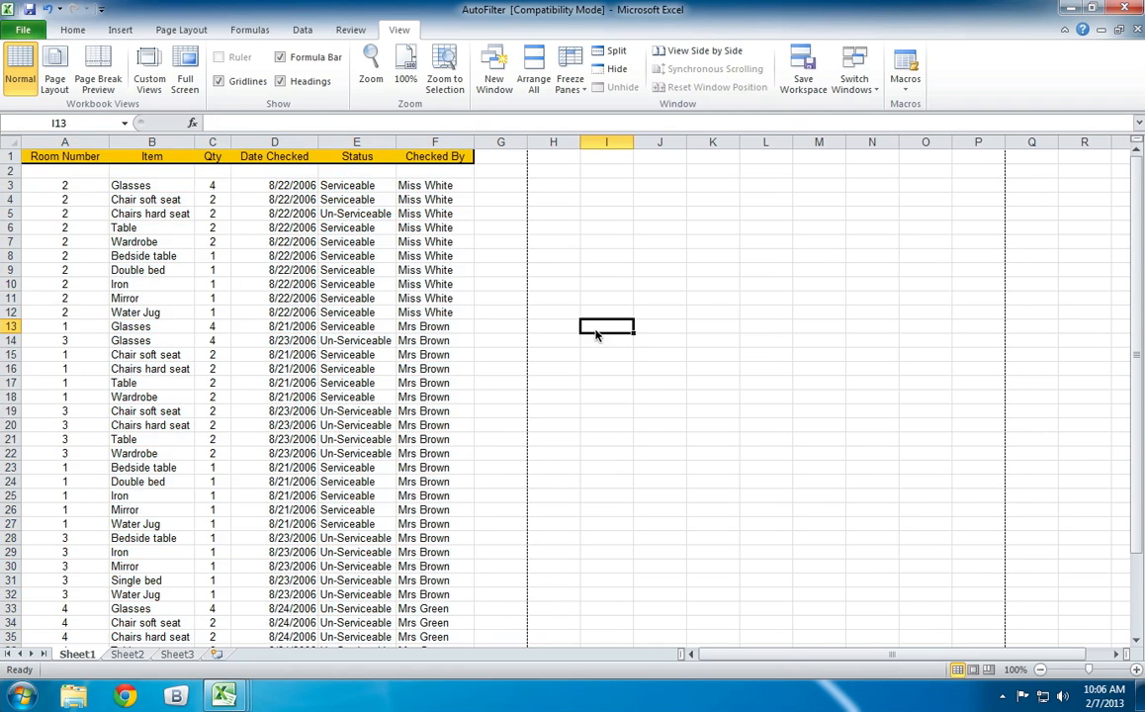
scroll(586, 364, "down", 1)
scroll(587, 364, "up", 1)
left_click(73, 30)
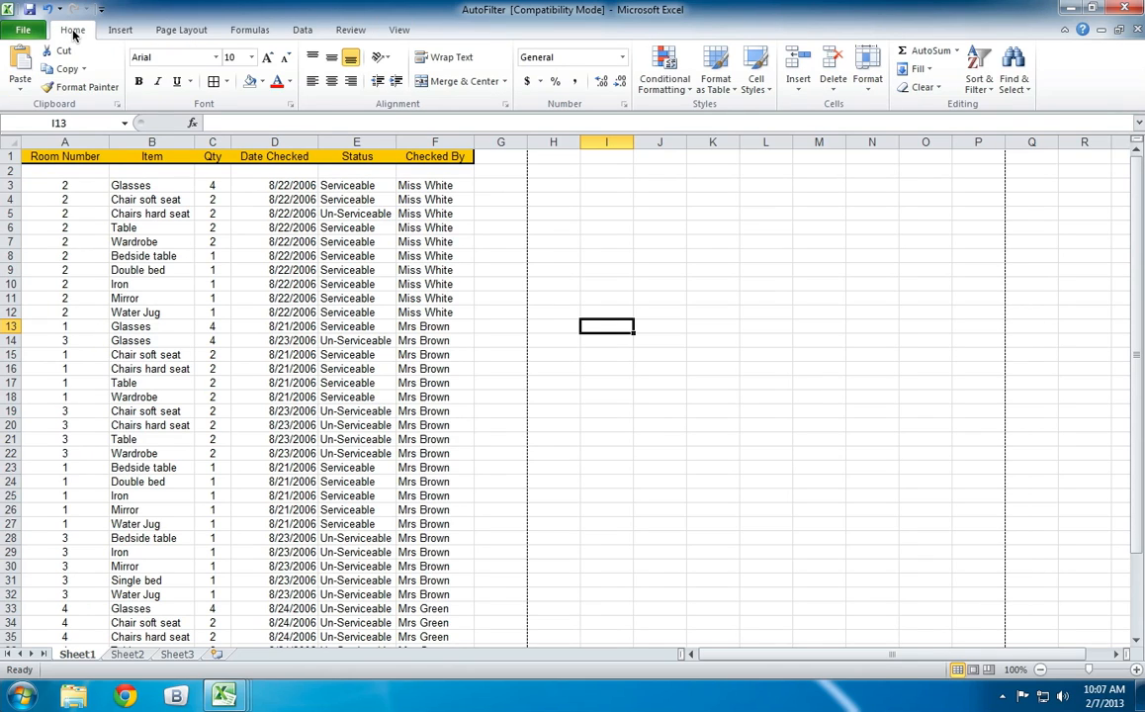
left_click(398, 30)
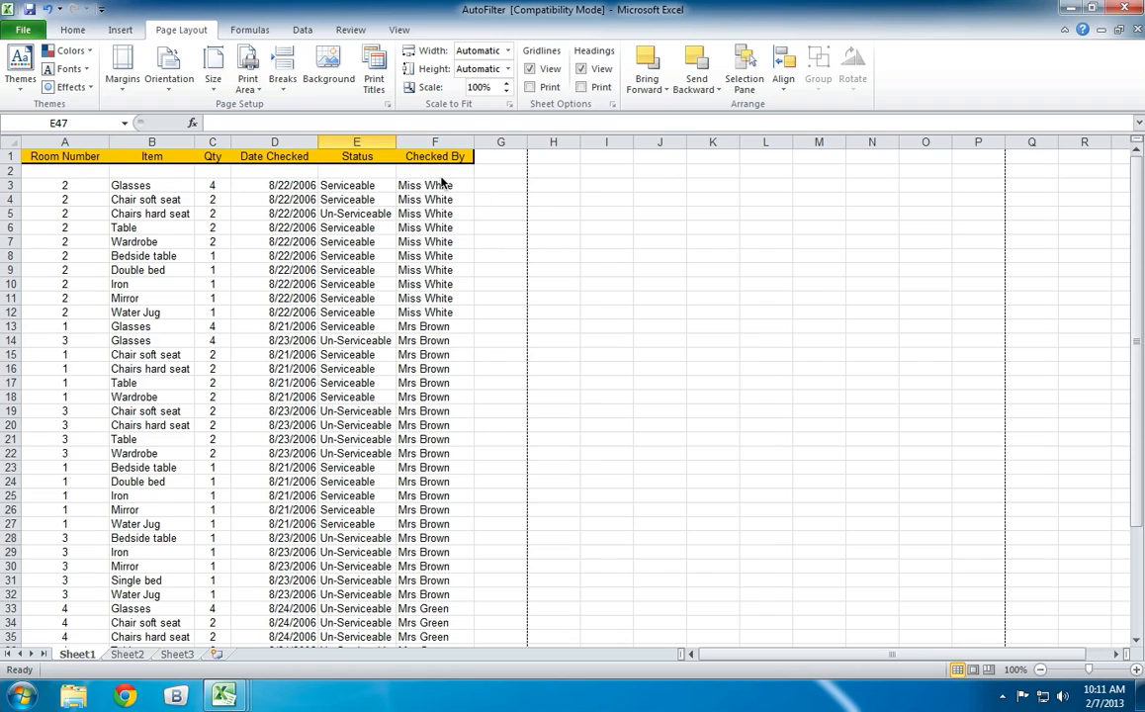
Examine the inventory list from its first record in cell A3 down to its last record, selecting the whole of row 42.
scroll(496, 239, "down", 3)
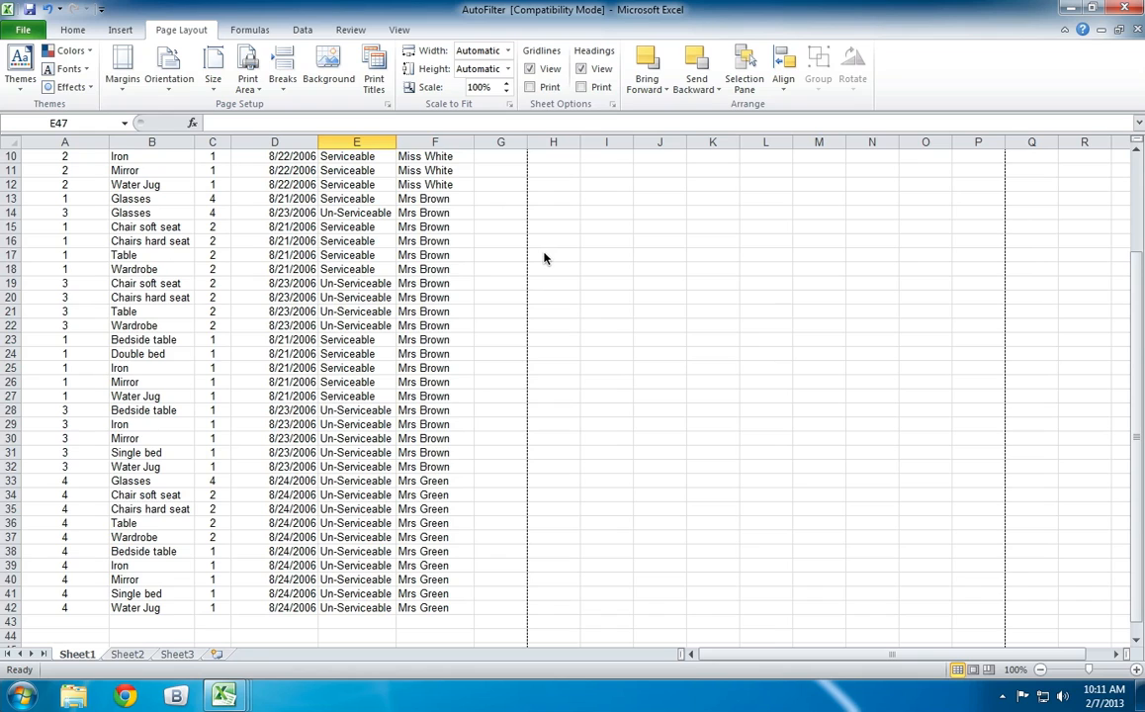
scroll(549, 258, "up", 3)
scroll(552, 255, "down", 4)
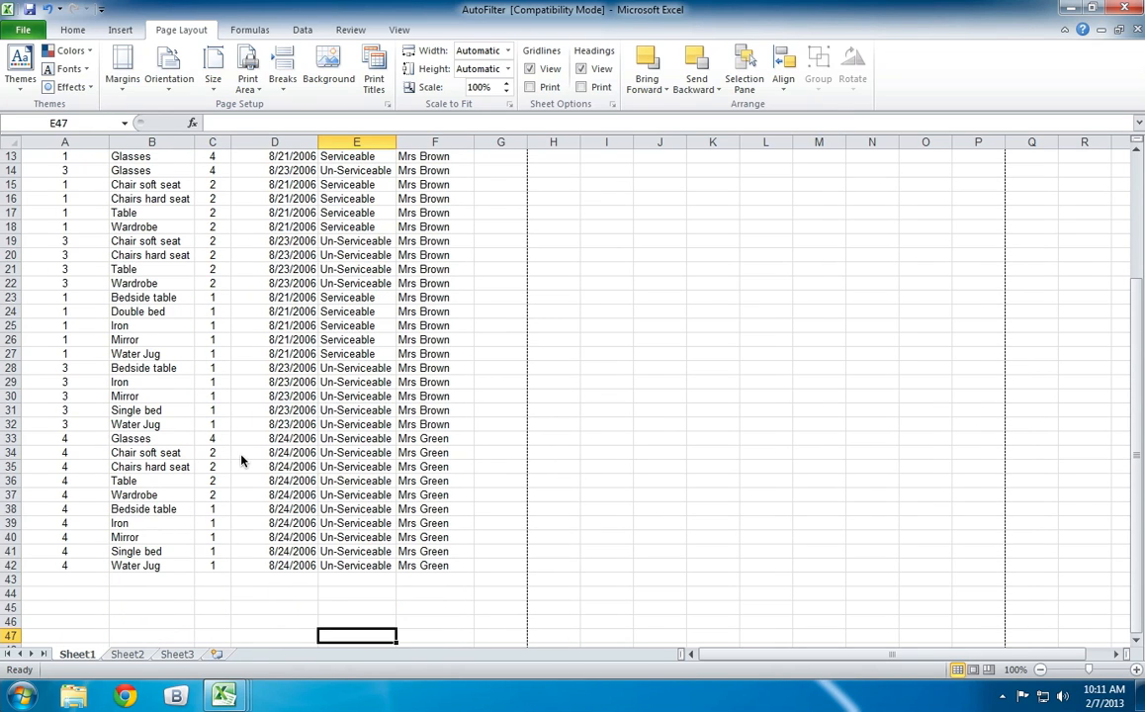
scroll(182, 454, "up", 4)
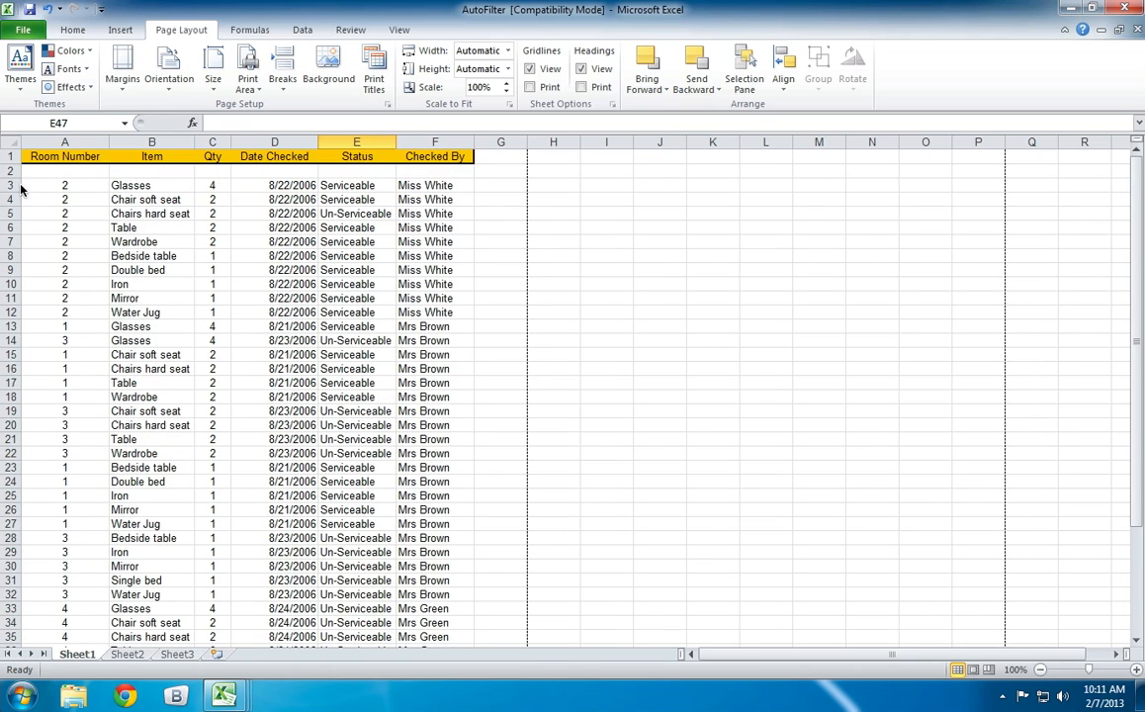
left_click(61, 184)
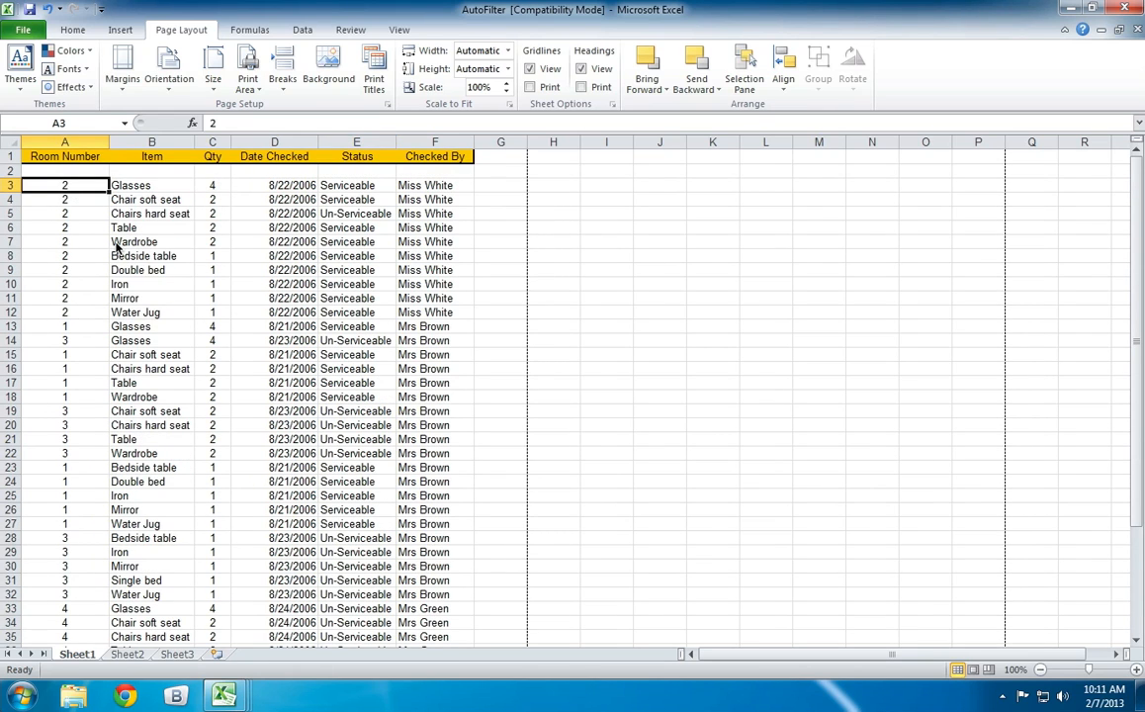
scroll(116, 248, "down", 5)
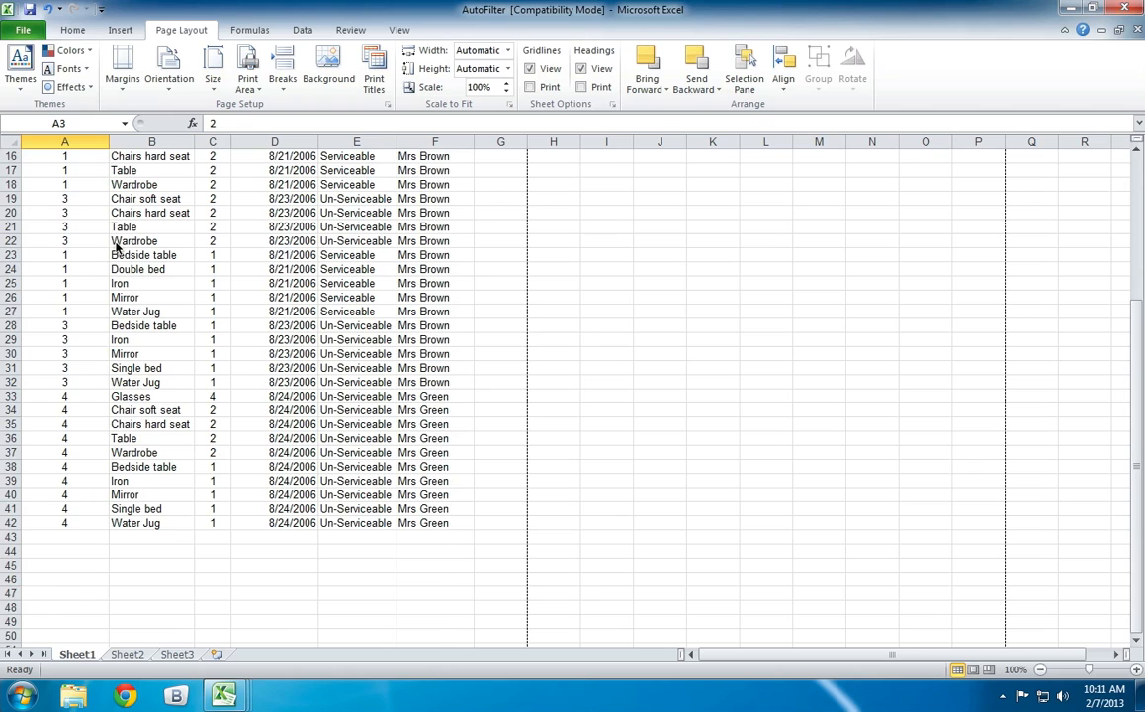
scroll(116, 247, "up", 5)
scroll(90, 244, "down", 5)
scroll(90, 244, "down", 3)
left_click(12, 396)
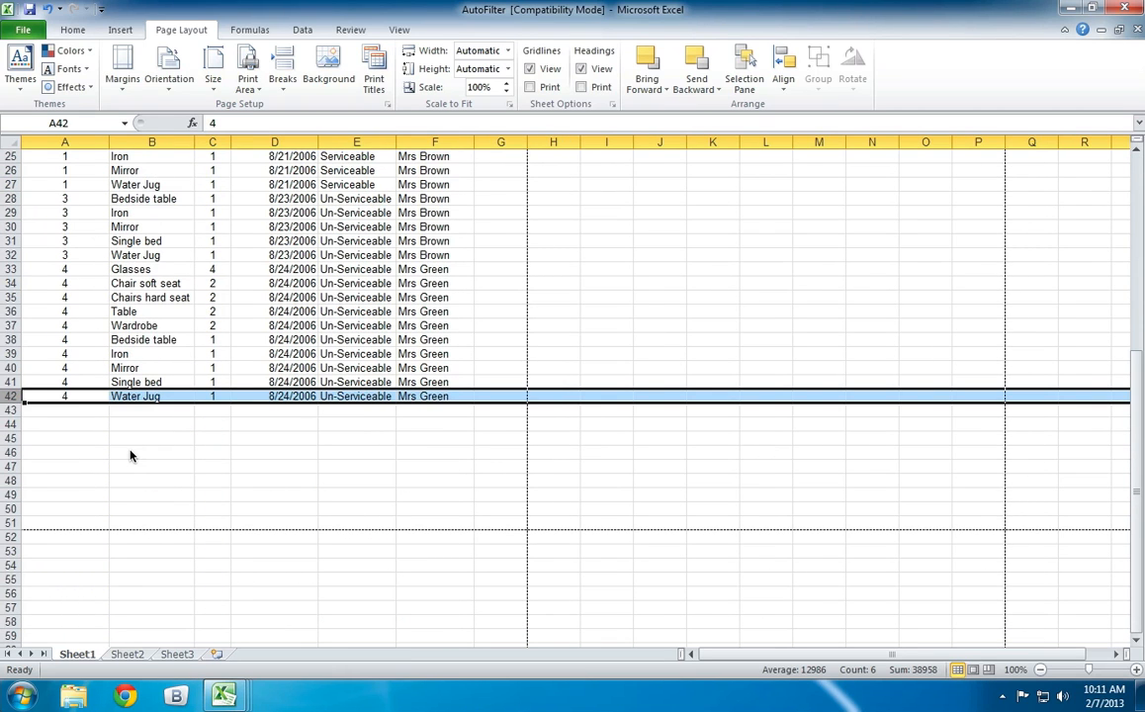
Examine where the records start by selecting heading row 1, blank row 2 and first record row 3, and review the list down to its end.
scroll(109, 420, "up", 8)
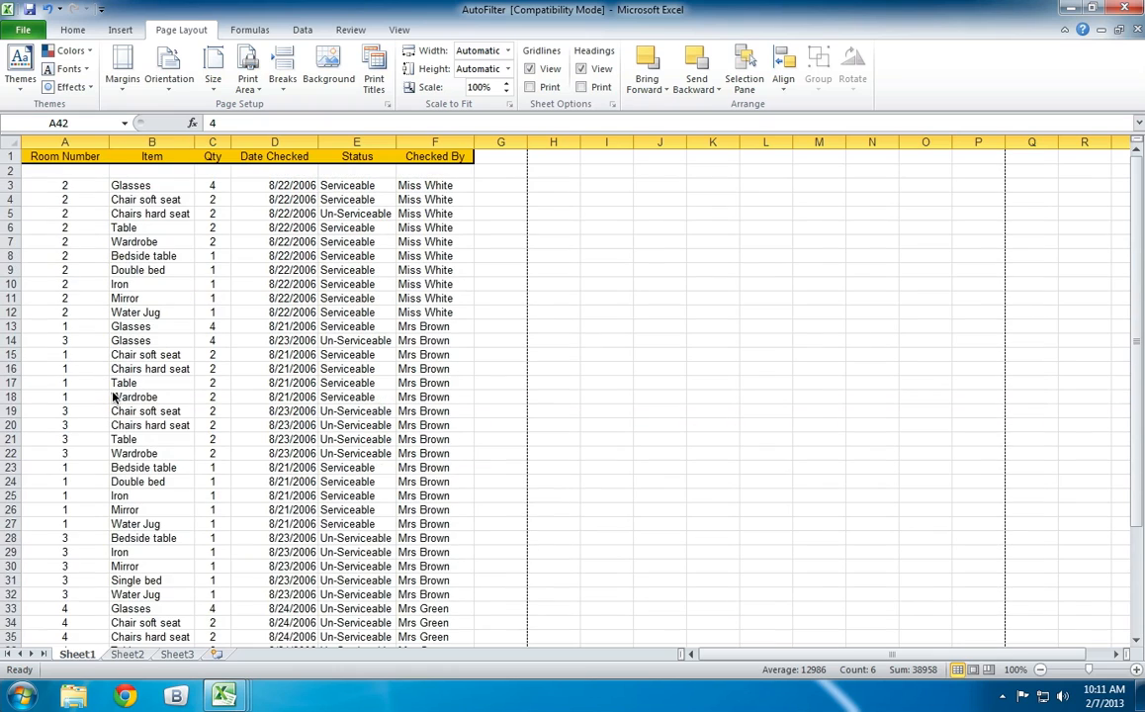
left_click(12, 186)
left_click(12, 156)
left_click(12, 171)
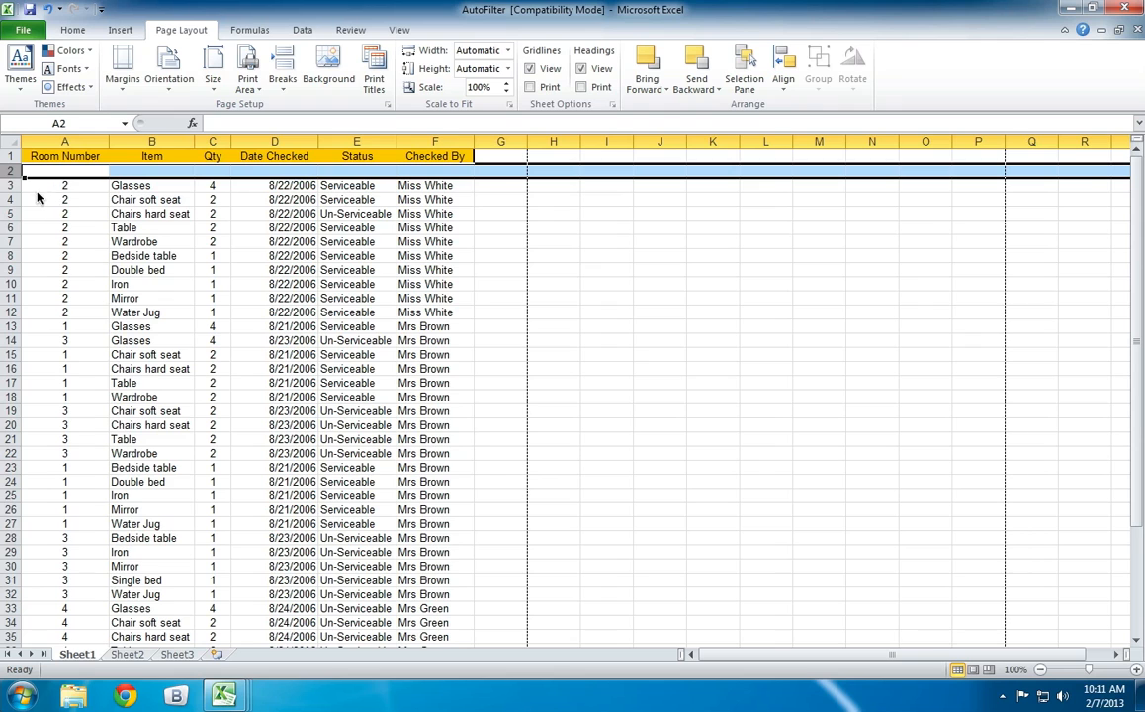
scroll(129, 267, "down", 3)
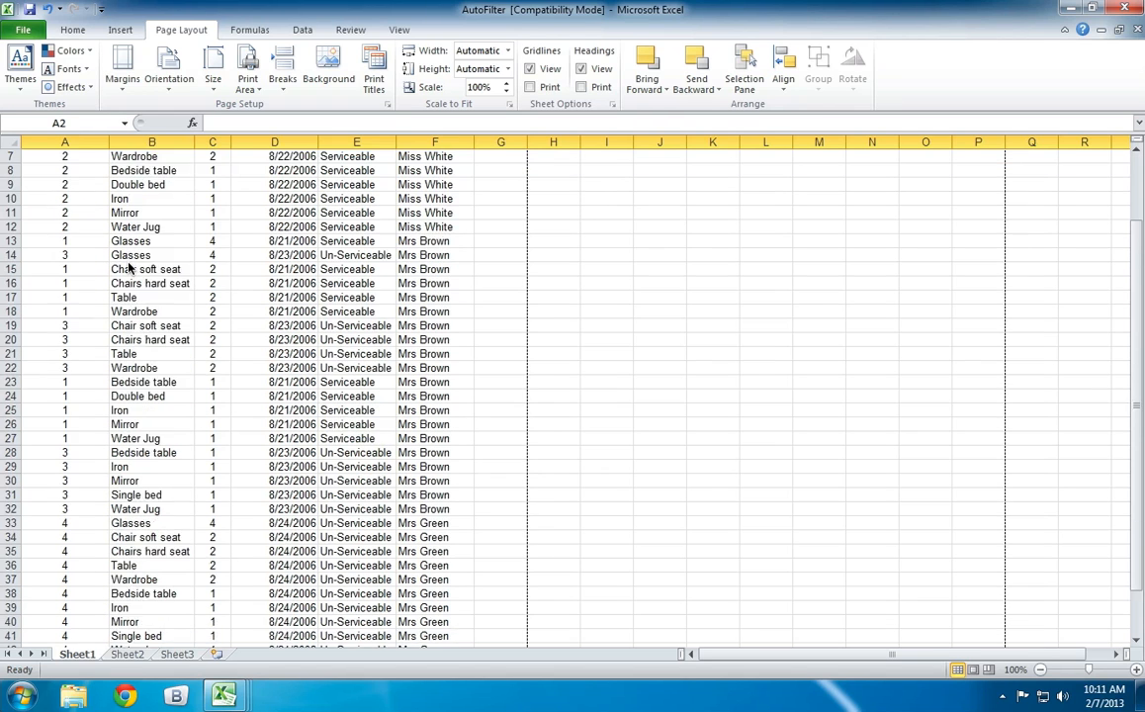
scroll(129, 267, "up", 3)
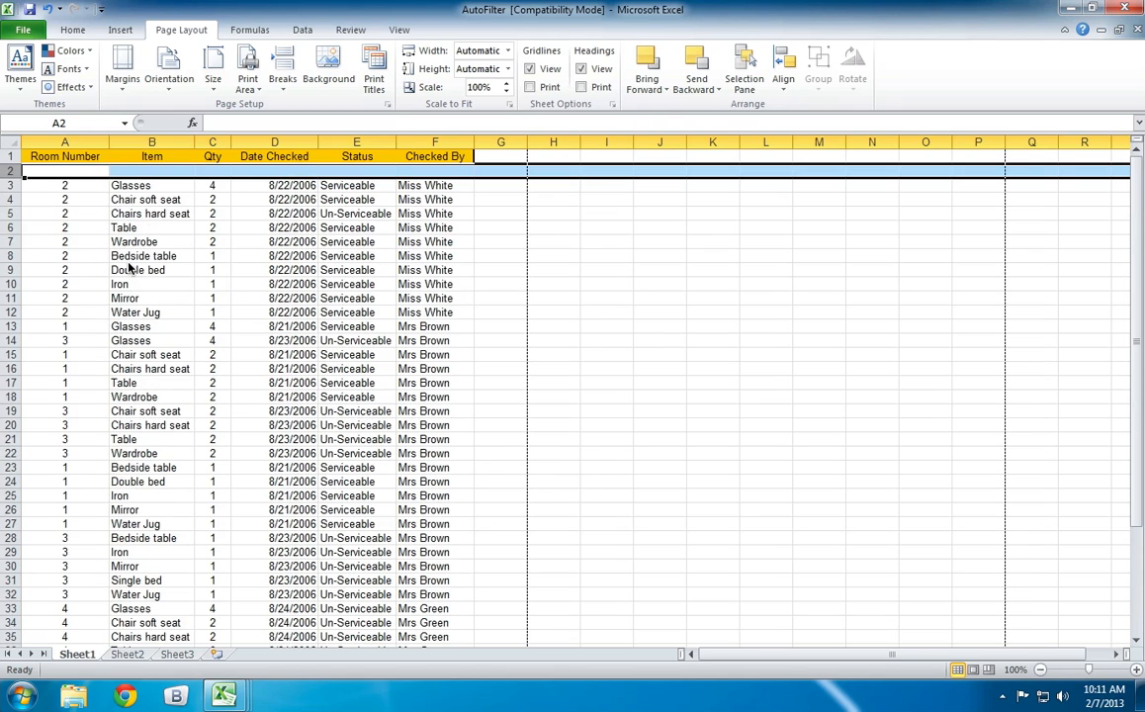
left_click(14, 185)
scroll(84, 244, "down", 10)
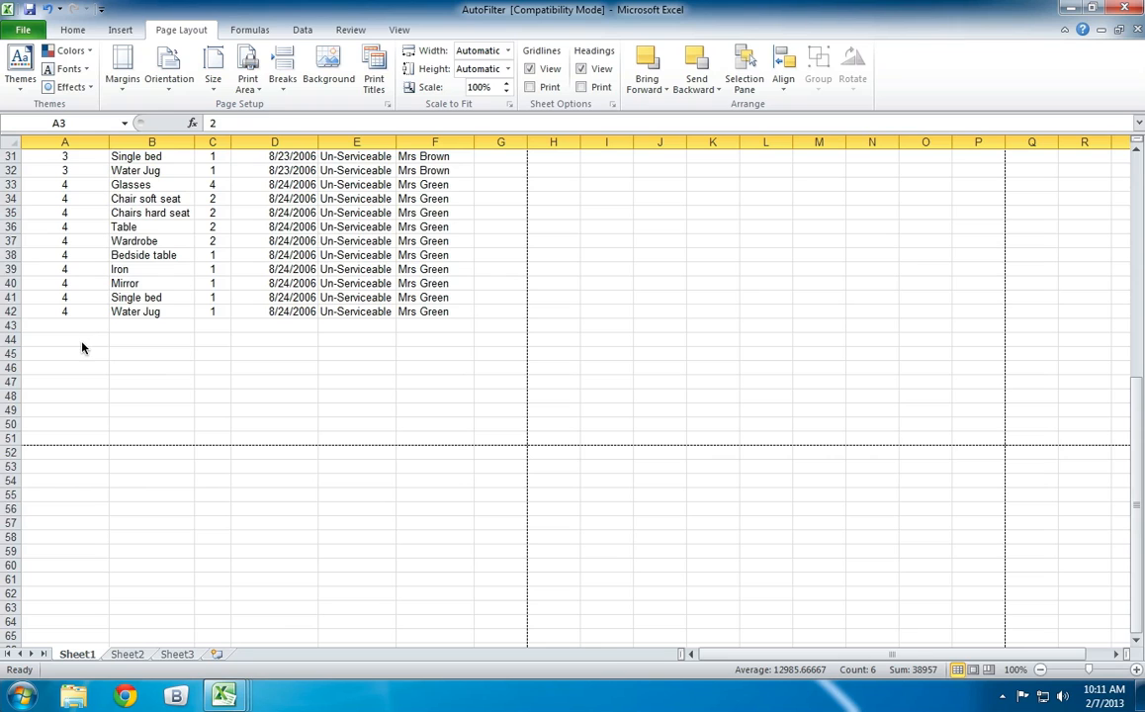
scroll(84, 345, "up", 1)
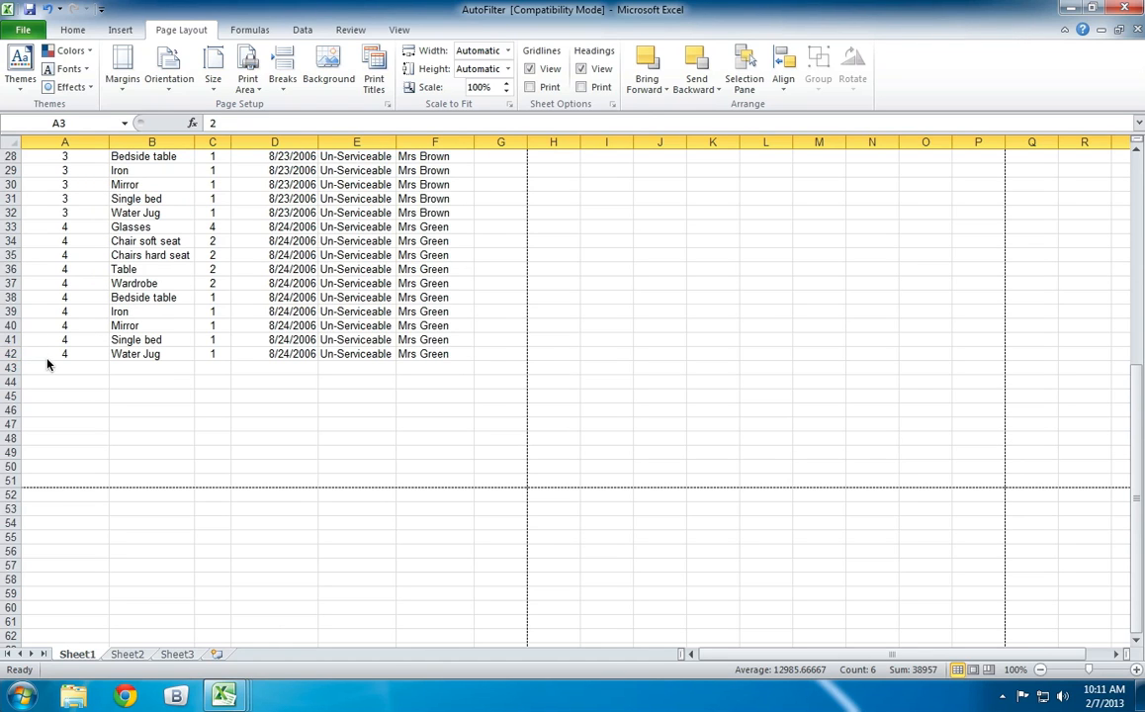
scroll(99, 351, "up", 9)
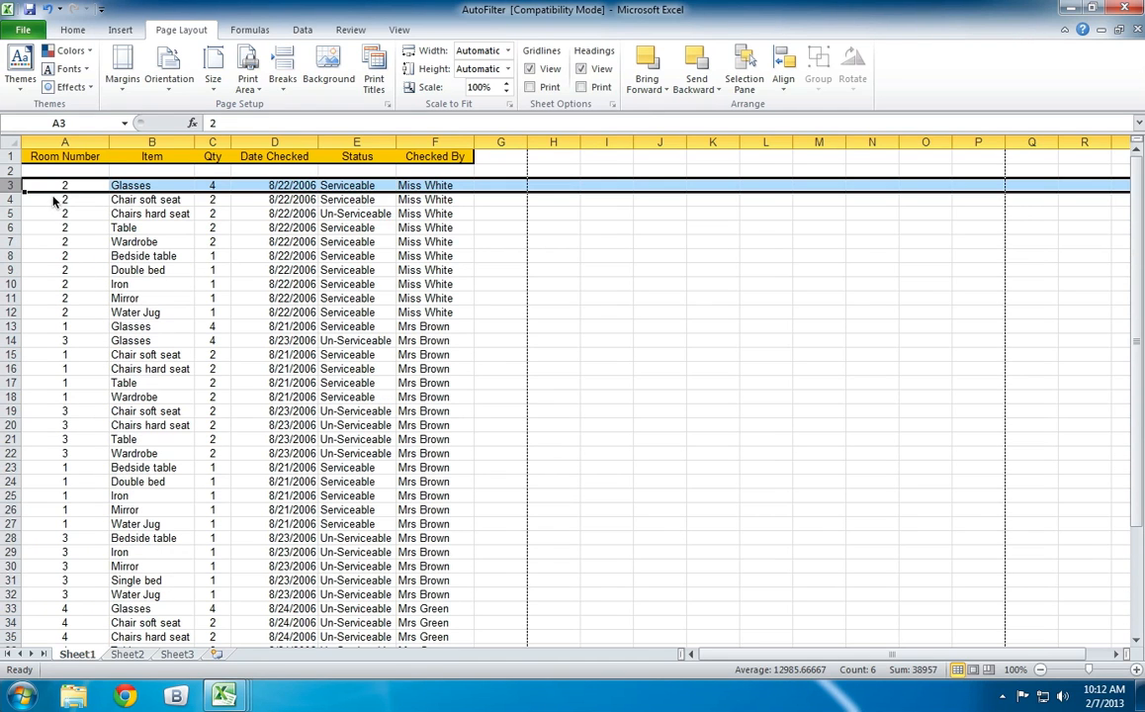
scroll(107, 220, "down", 5)
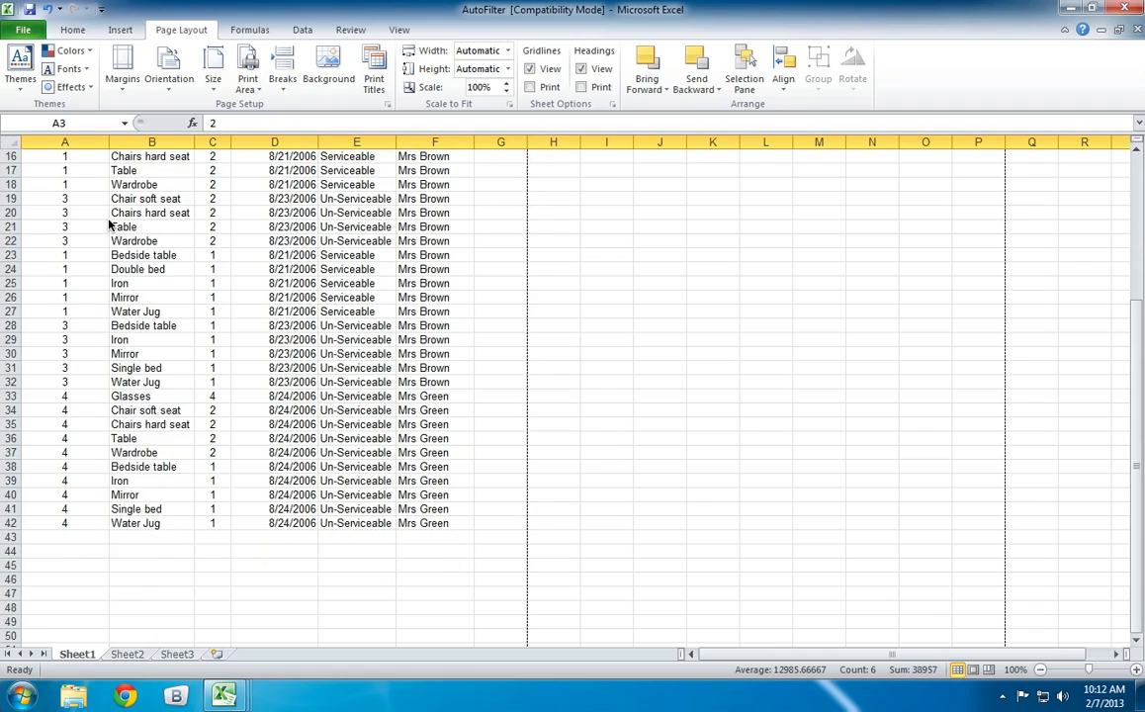
Begin a formula in cell A44 with =count and review the descriptions of COUNT, COUNTA, COUNTBLANK, COUNTIF and COUNTIFS.
left_click(75, 552)
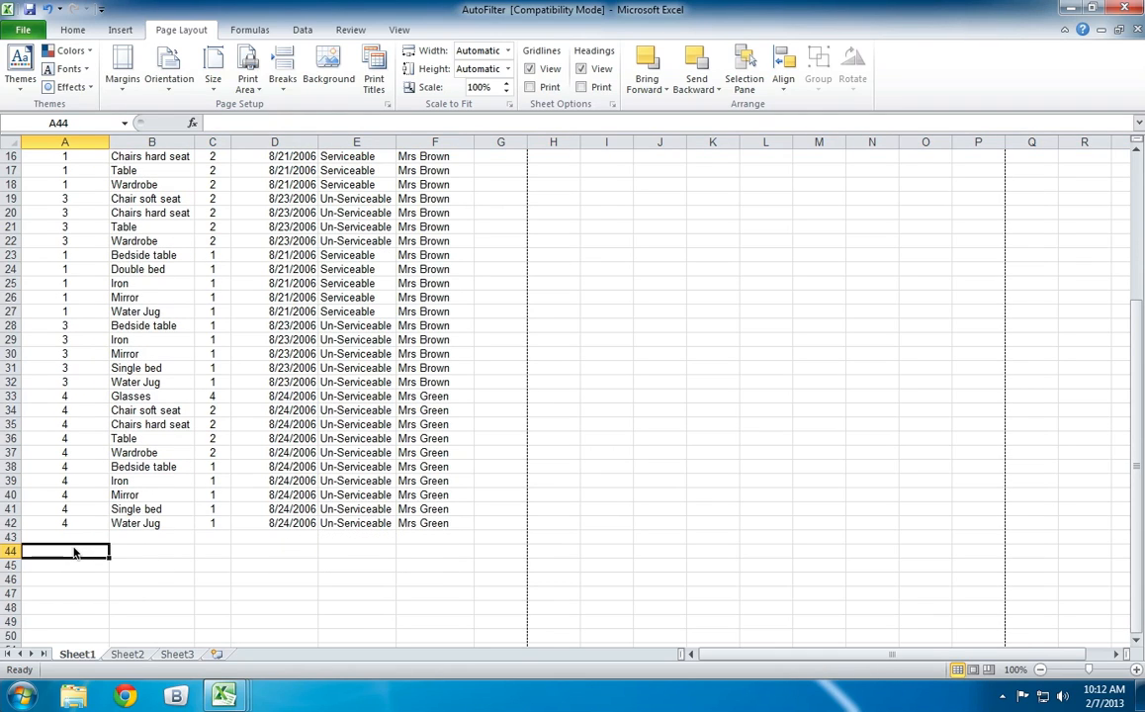
type("=")
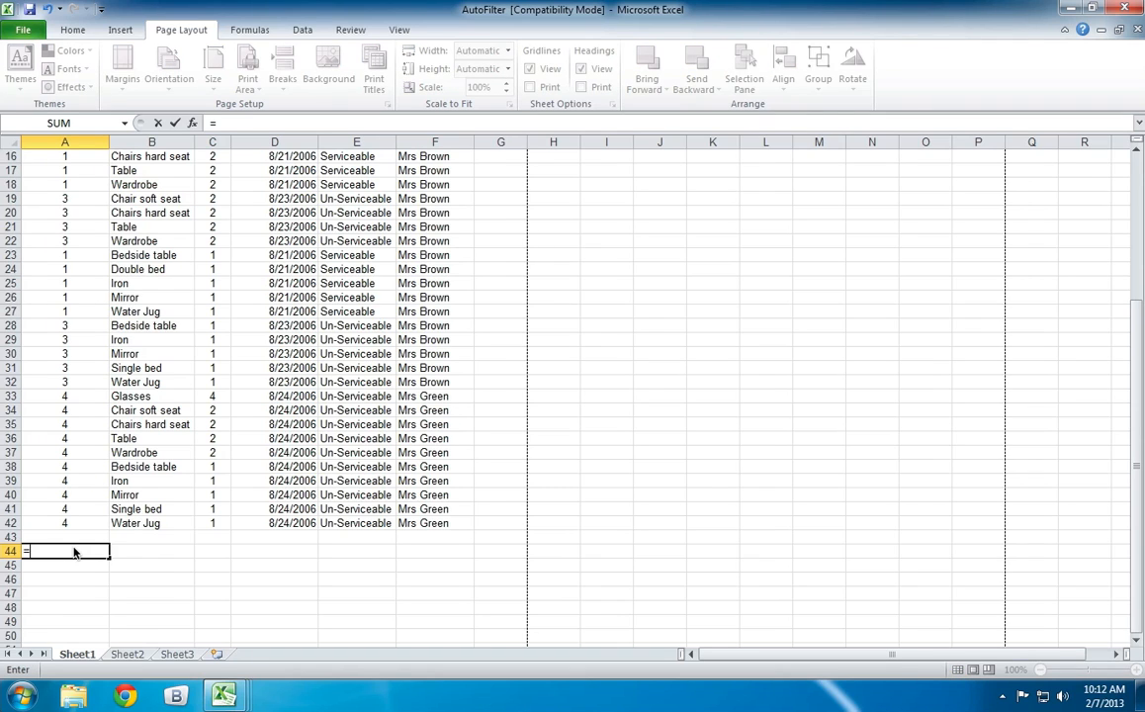
type("count")
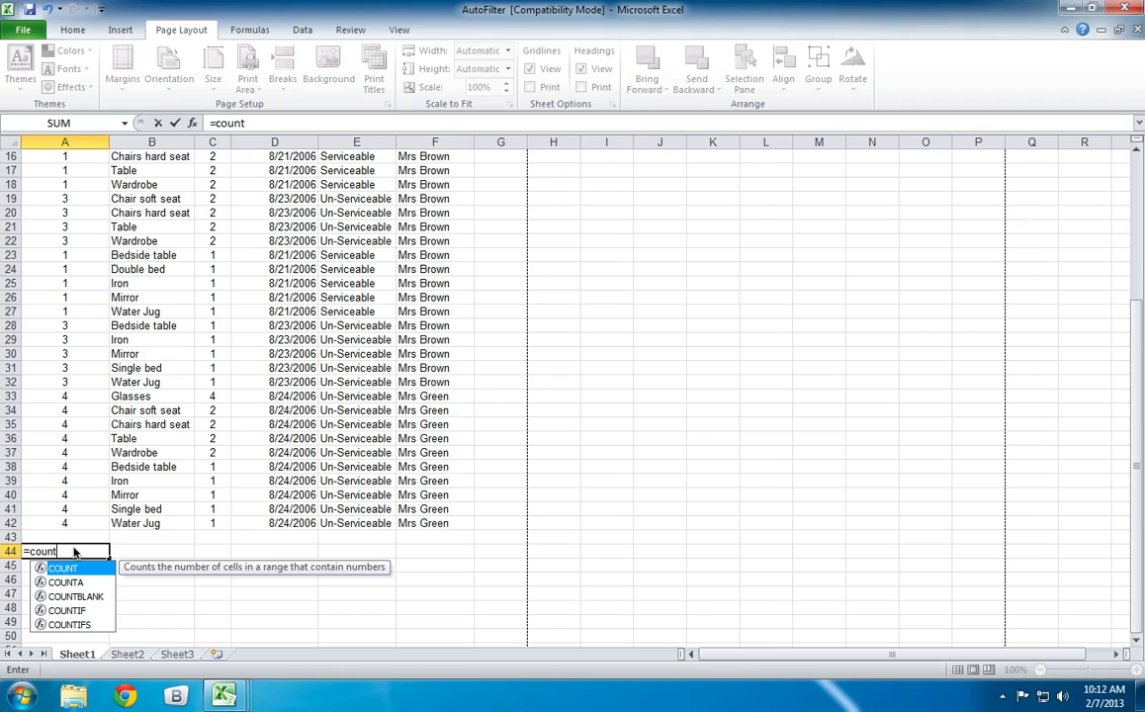
key("Down")
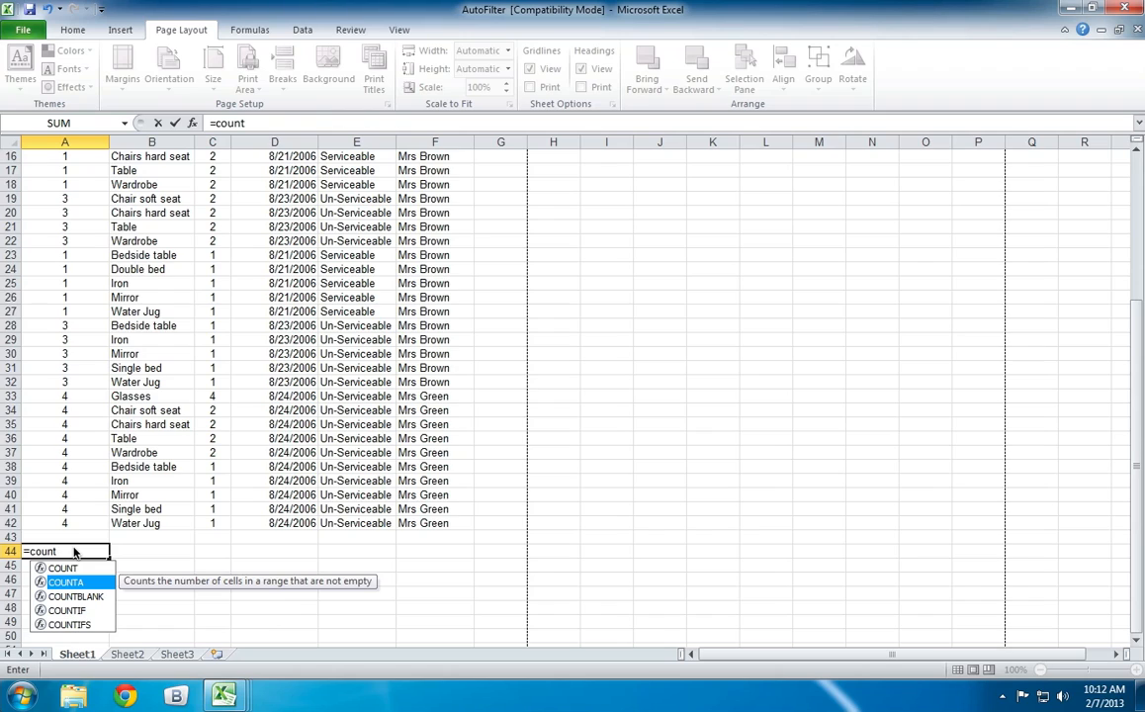
key("Down")
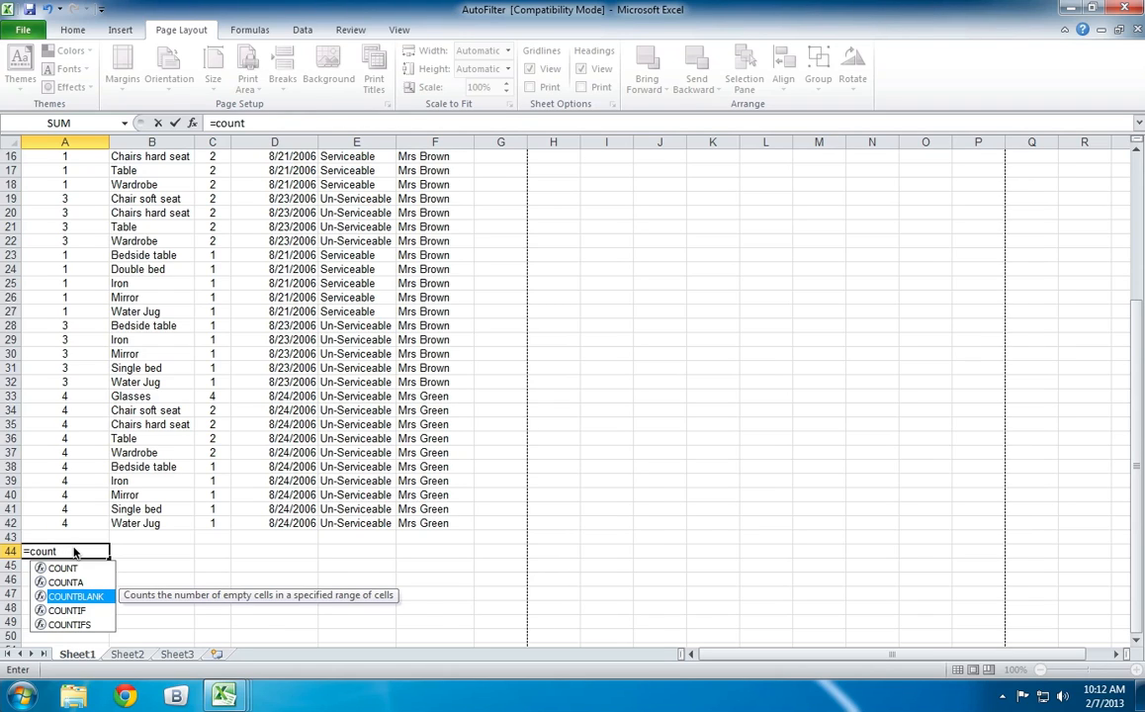
key("Down")
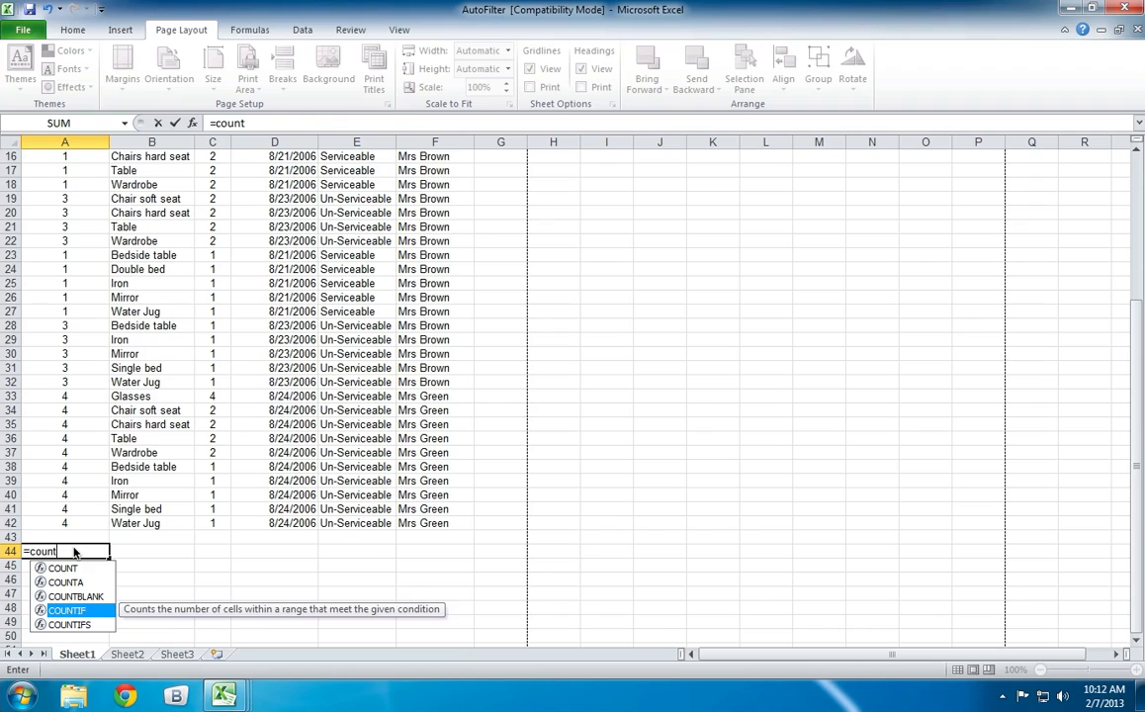
key("Down")
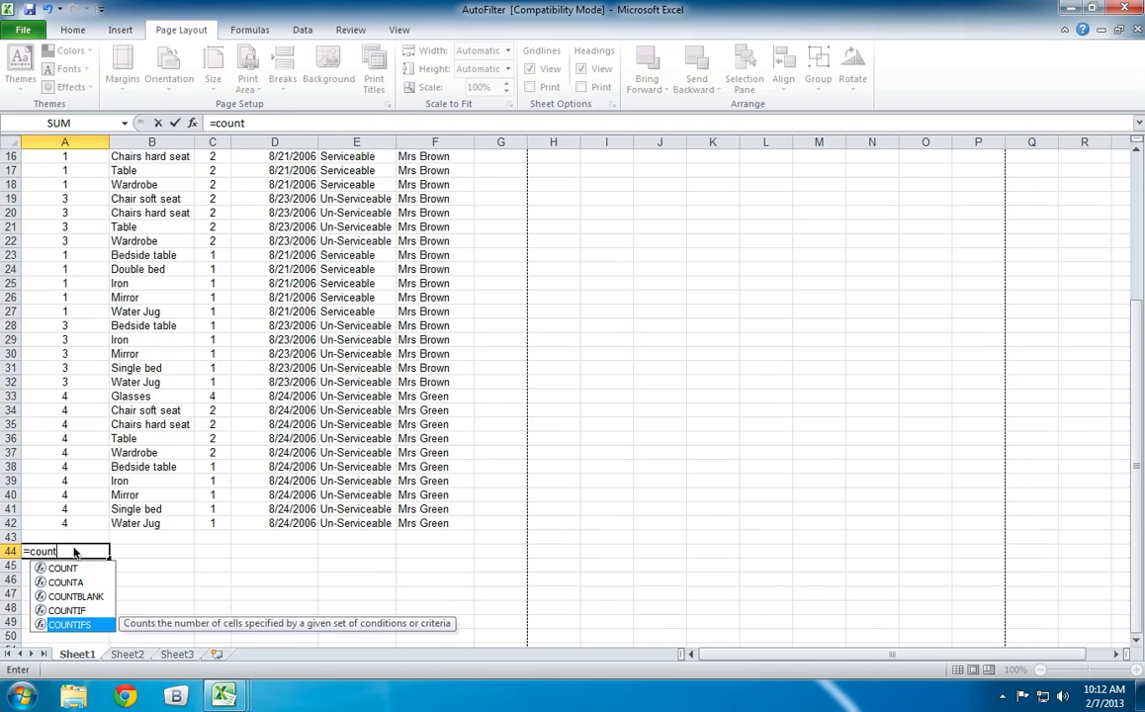
key("Up")
key("Up")
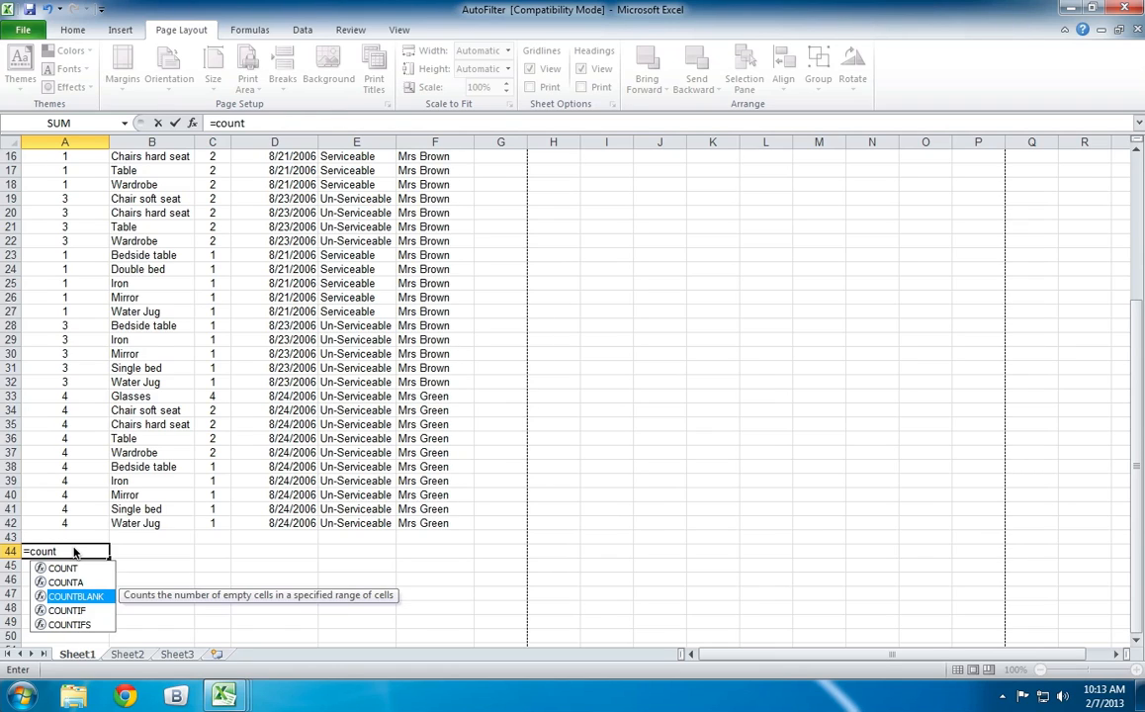
key("Up")
key("Up")
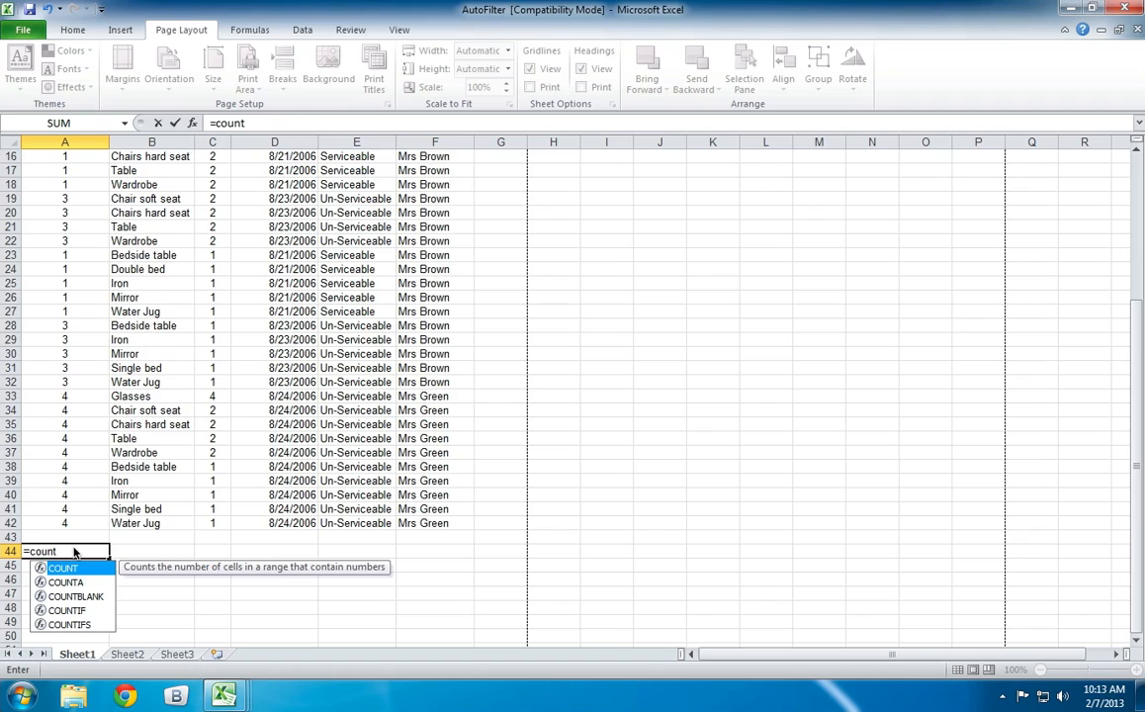
key("Down")
key("Up")
Clear the unfinished =count formula from cell A44.
key("BackSpace")
key("BackSpace")
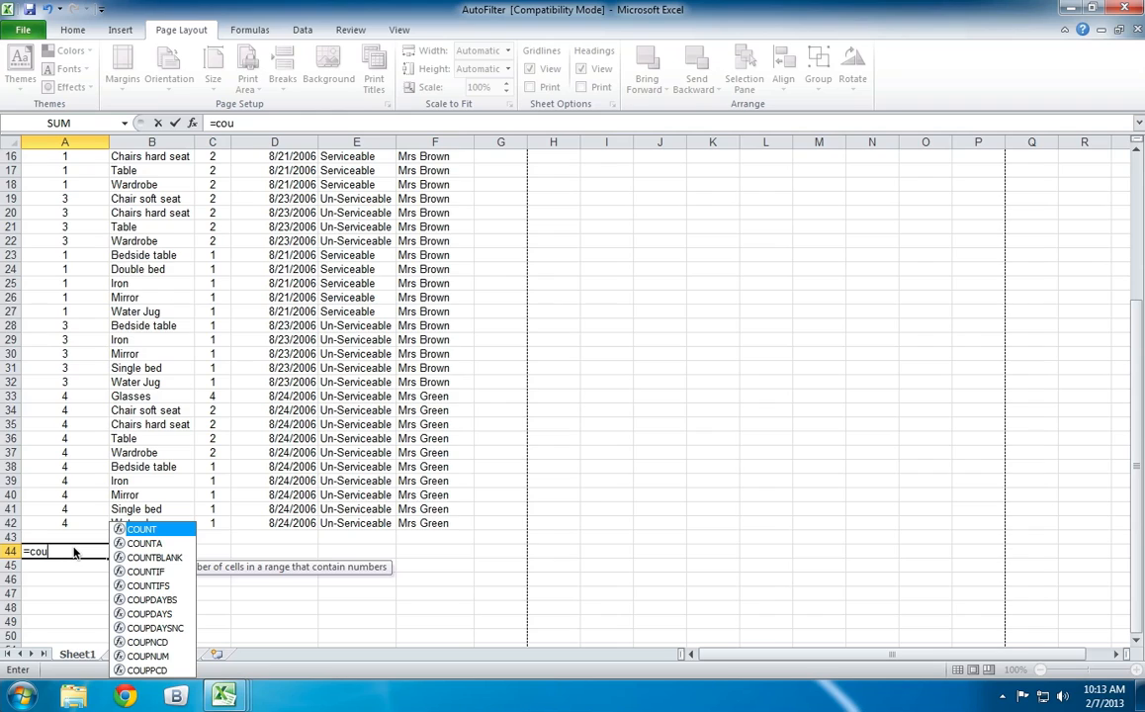
key("Down")
key("Up")
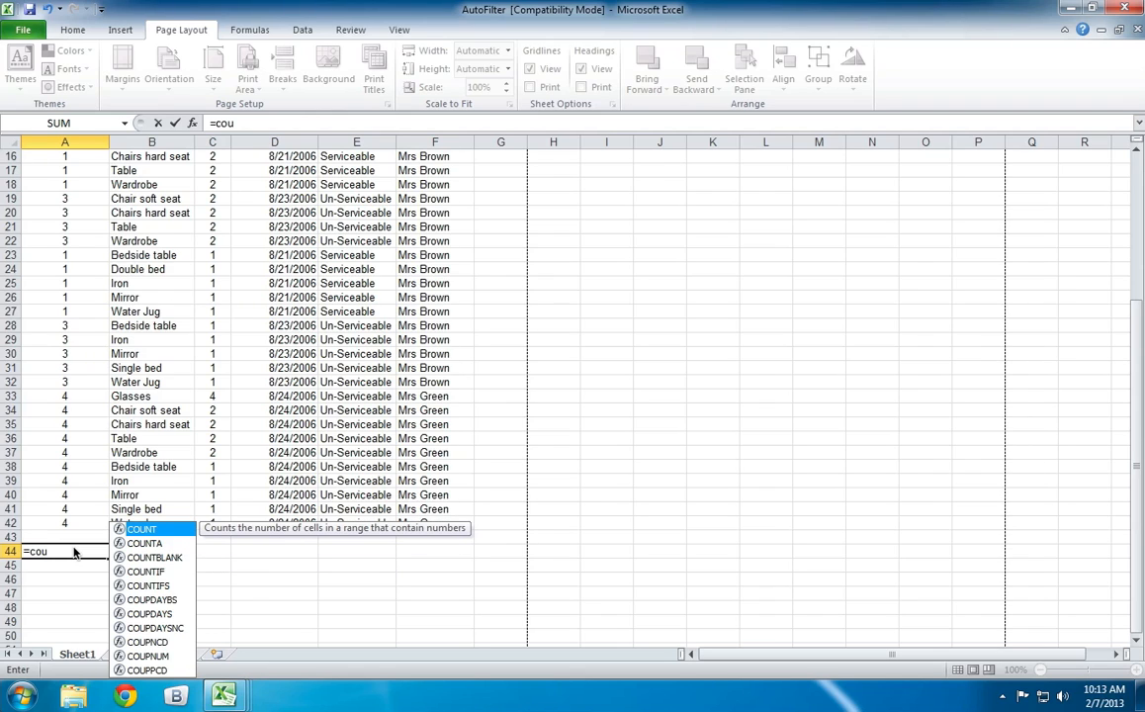
key("BackSpace")
key("BackSpace")
key("BackSpace")
key("BackSpace")
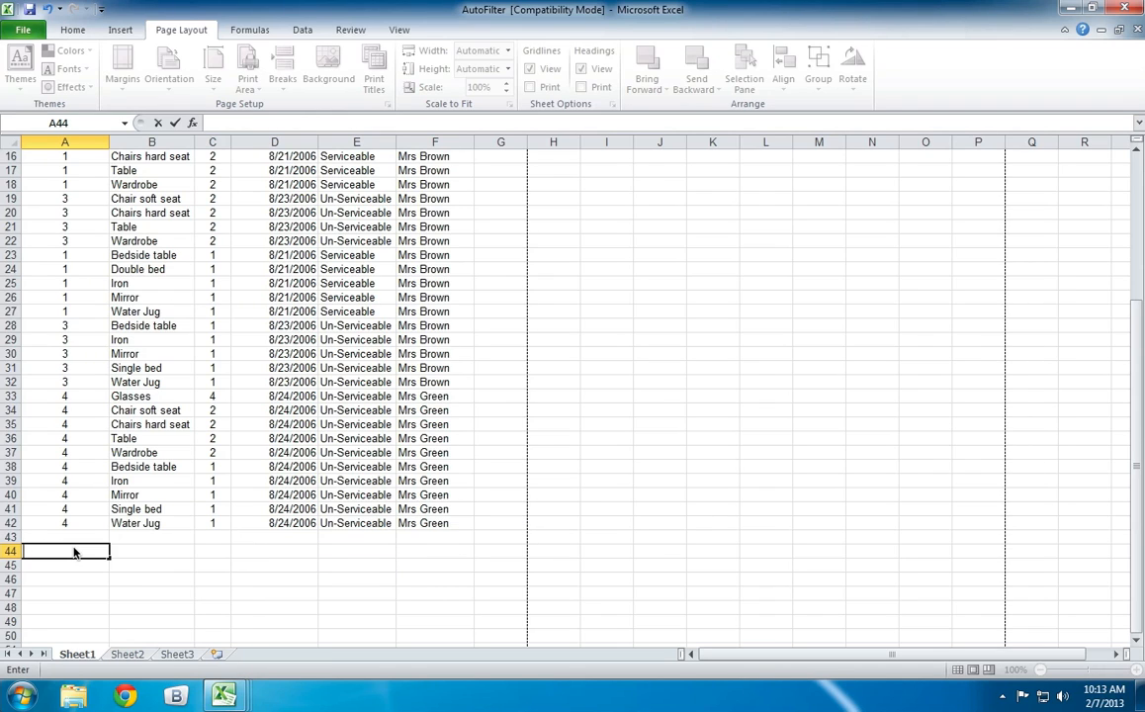
Enter the formula =COUNT(A3:A42) in cell A44 to count the entries in the Room Number column.
type("=co")
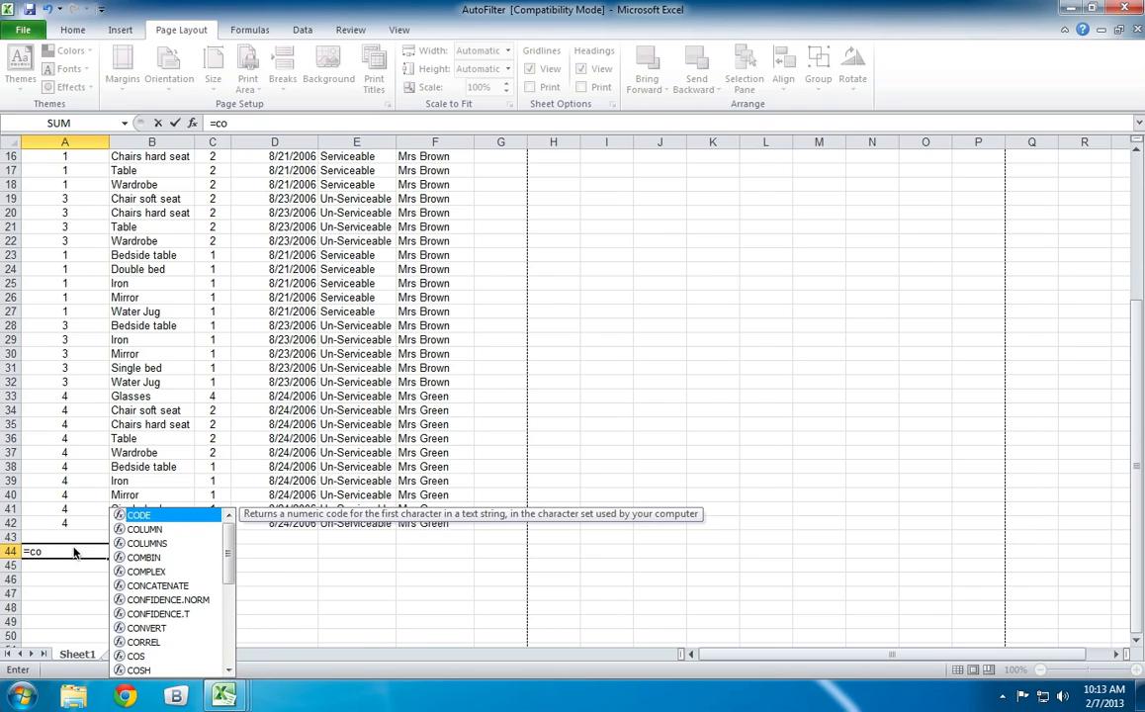
type("u")
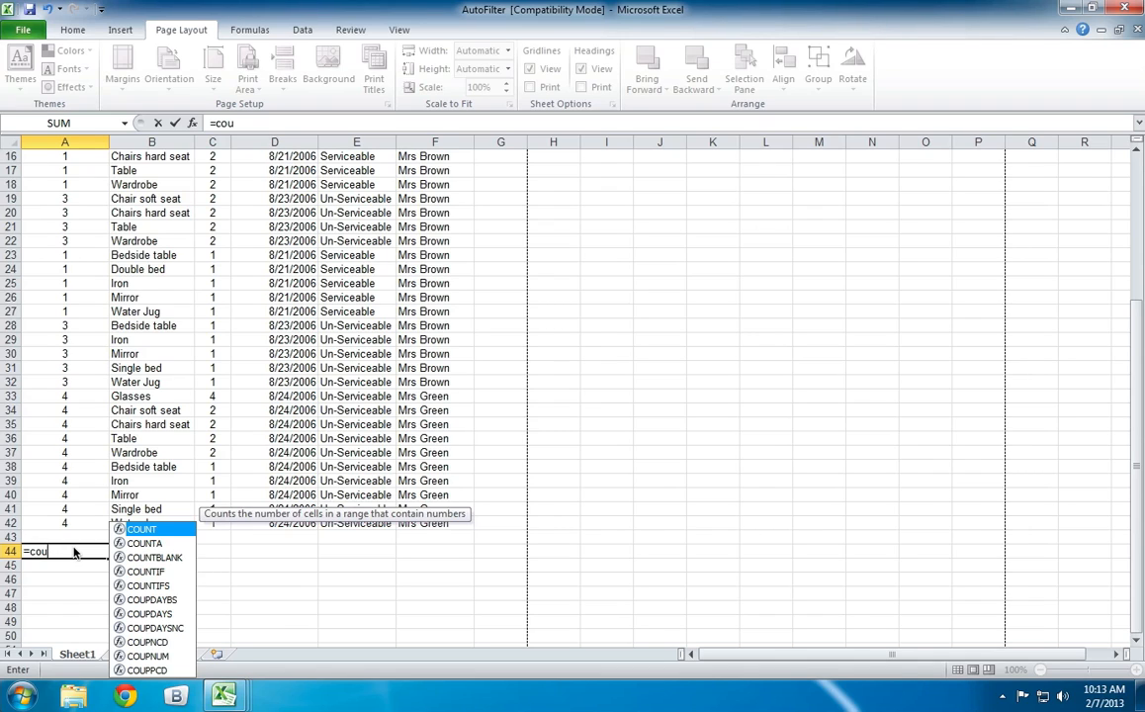
key("Tab")
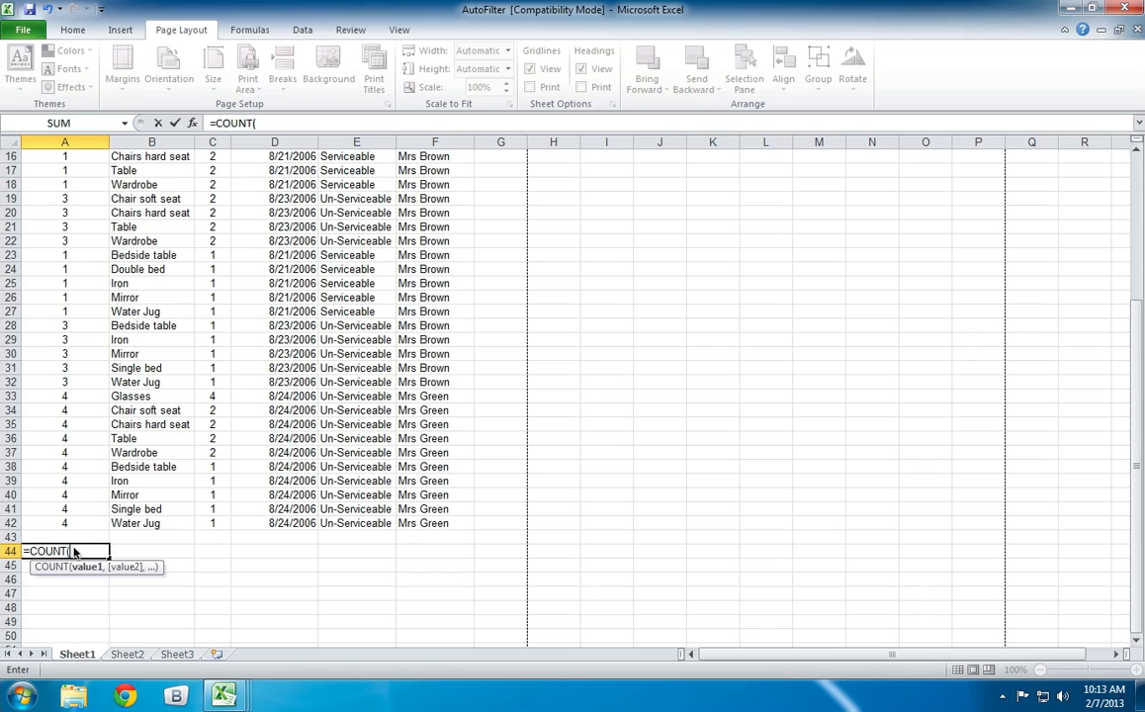
scroll(138, 435, "up", 5)
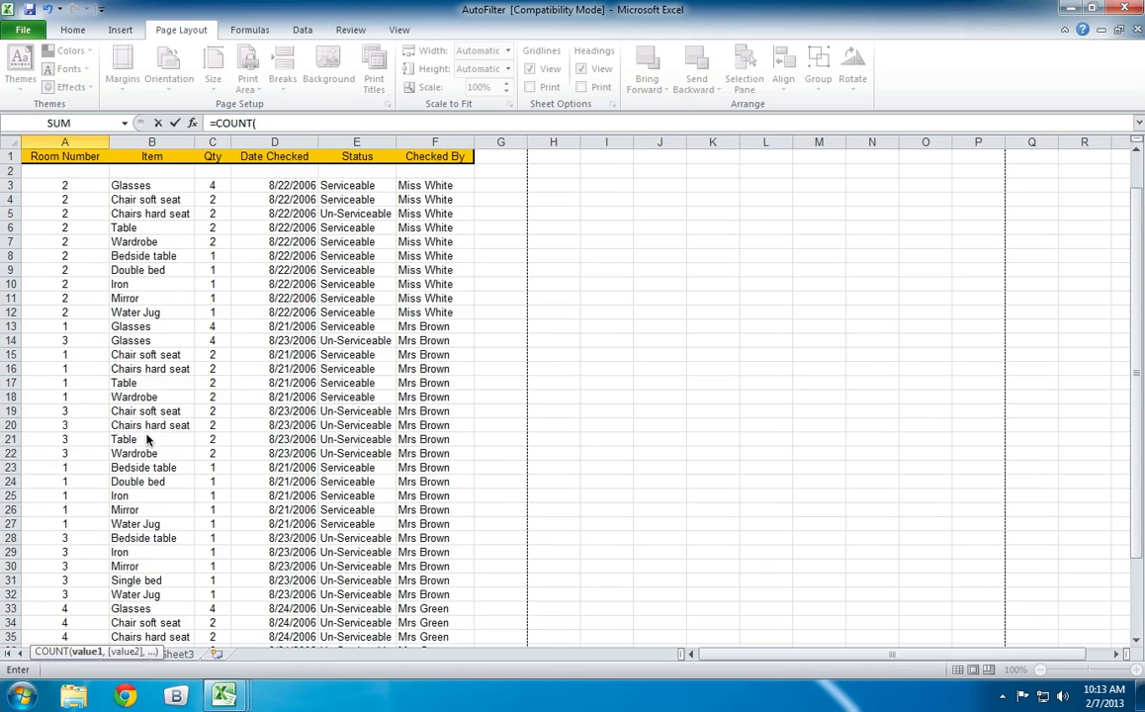
left_click_drag(69, 184, 58, 619)
left_click_drag(58, 653, 61, 607)
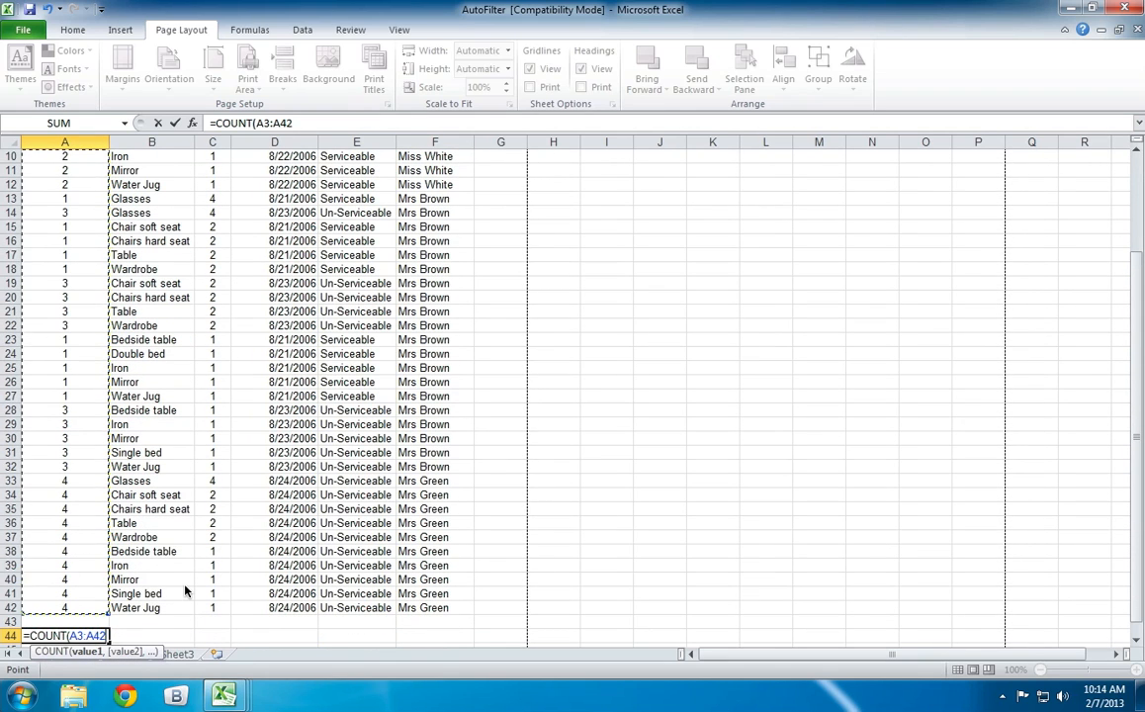
scroll(185, 591, "down", 1)
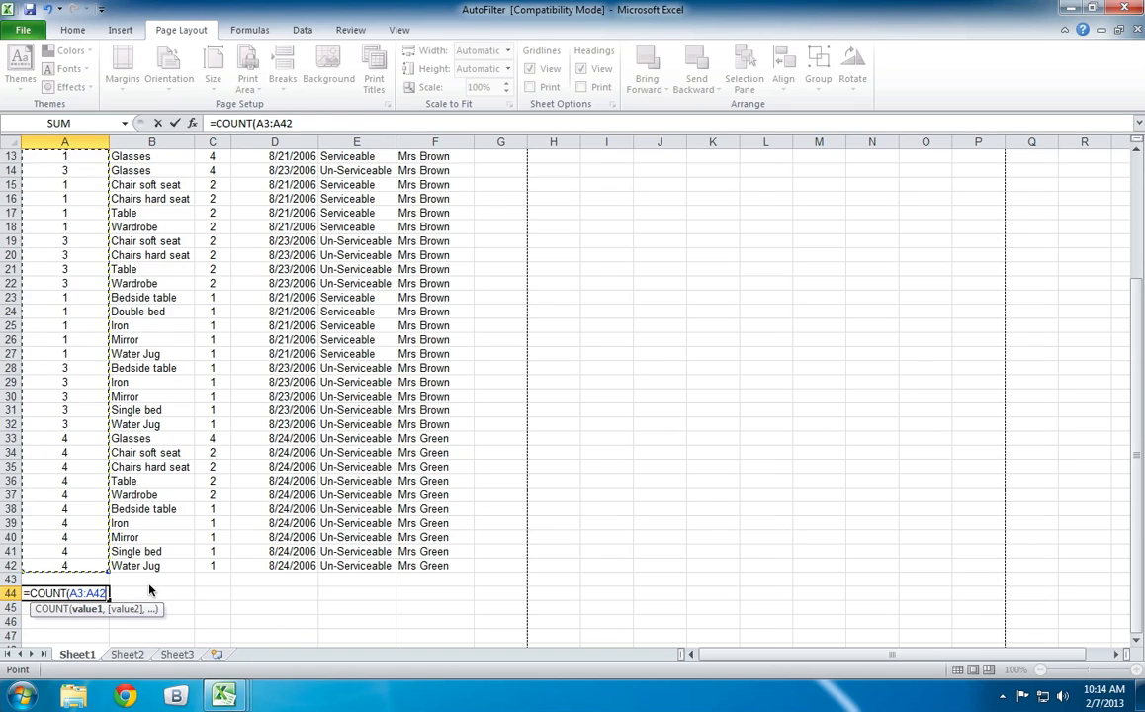
type(")")
key("Return")
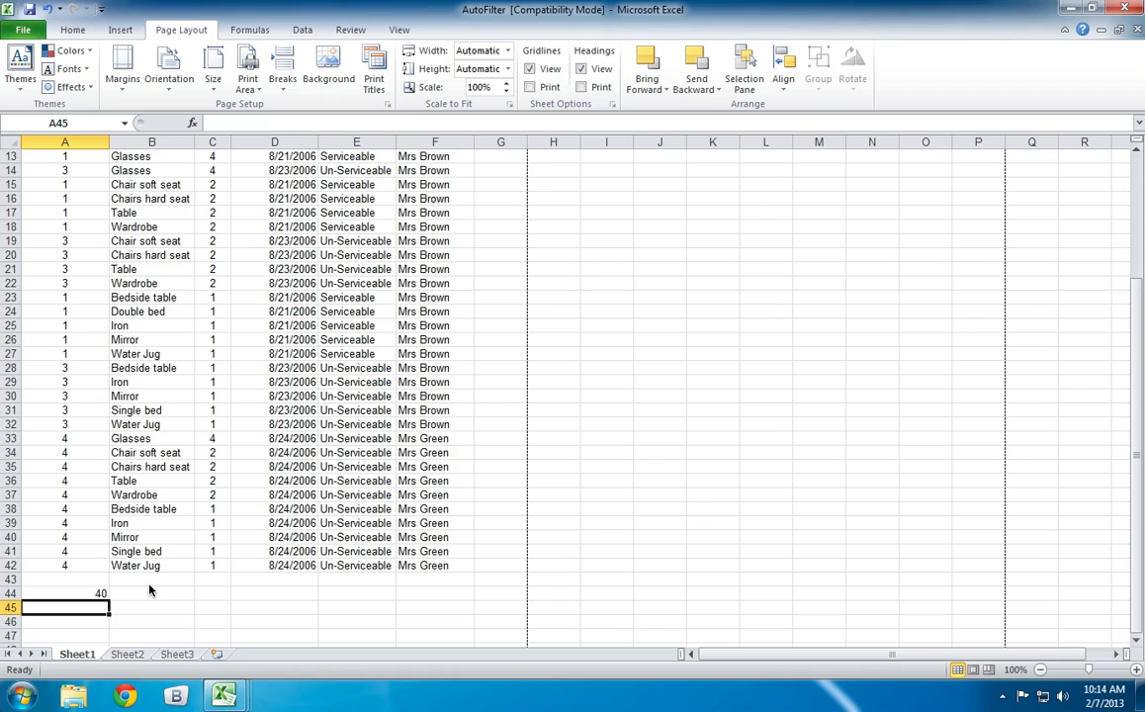
Fill the COUNT formula from cell A44 across row 44 to the Checked By column, F44.
key("Up")
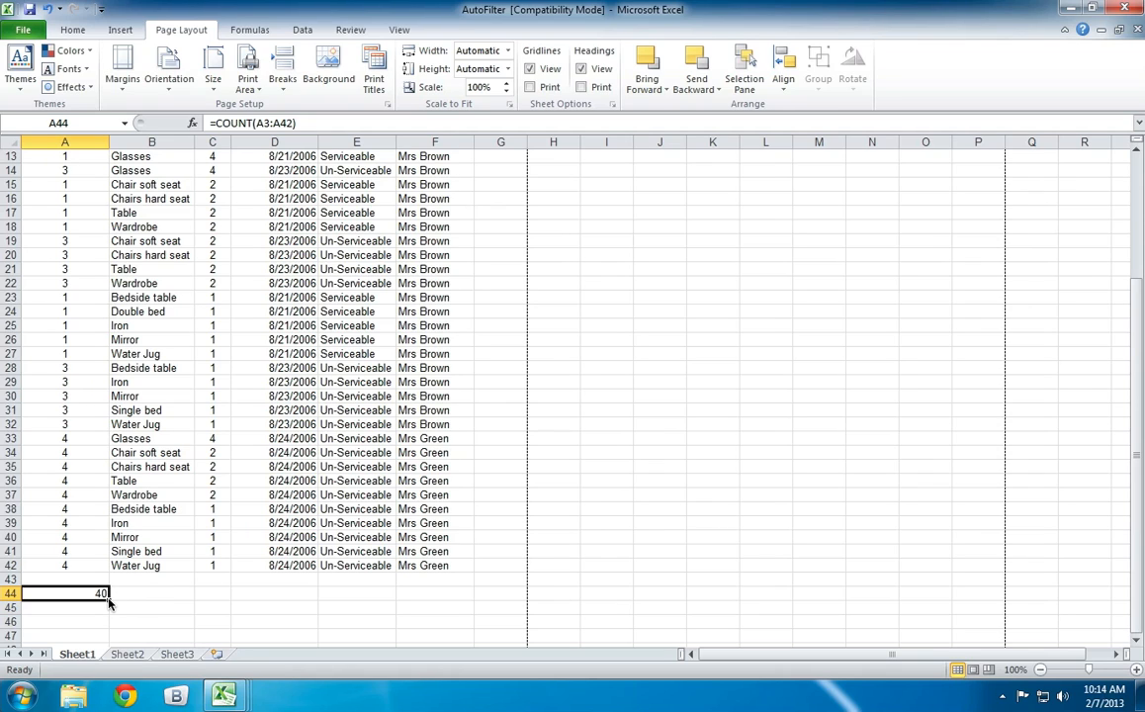
left_click_drag(110, 600, 438, 596)
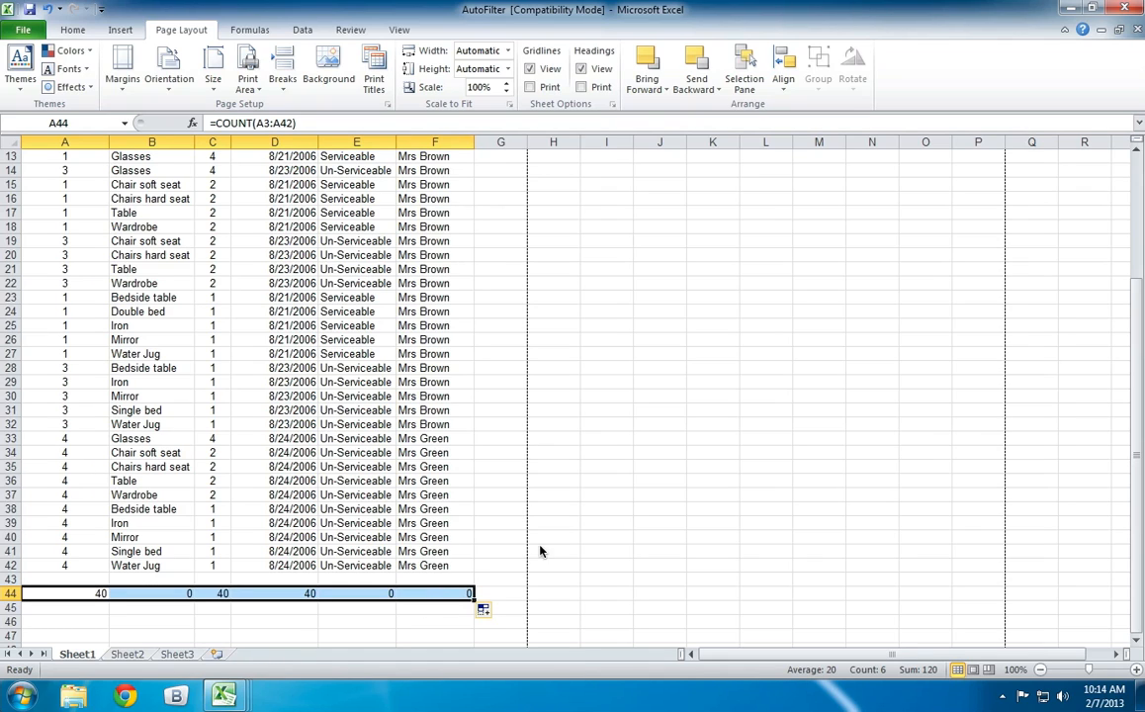
Label row 44 by entering Count in cell G44, beside the filled COUNT formulas.
left_click(499, 537)
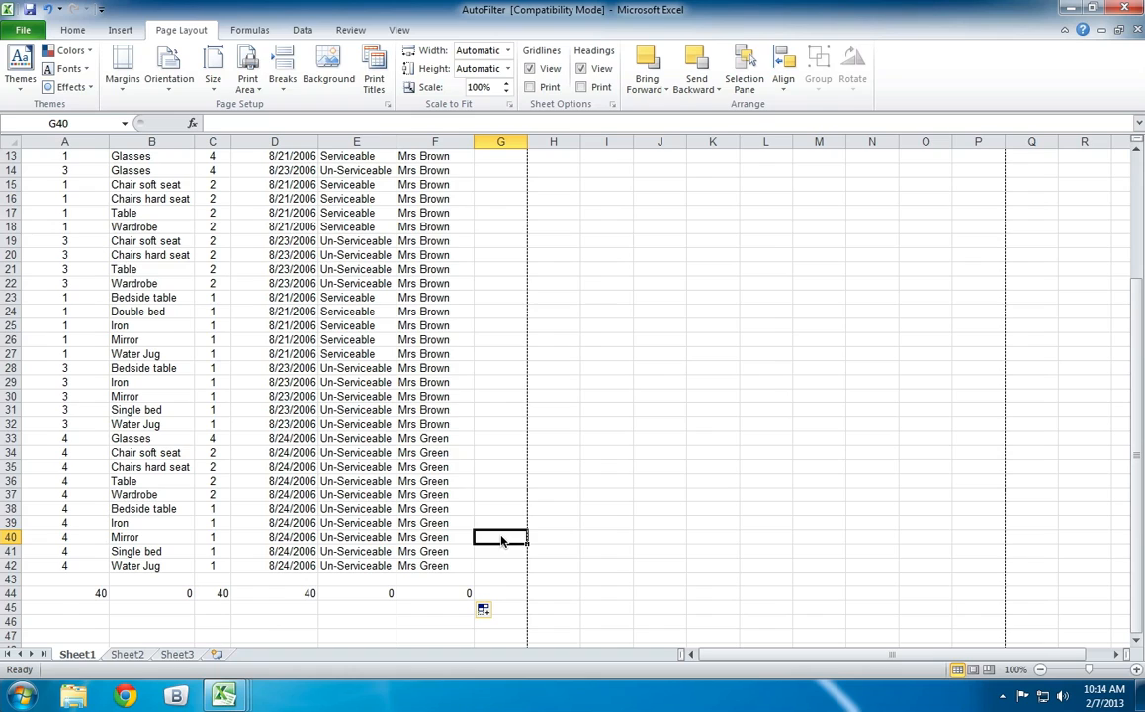
key("Down")
key("Down")
key("Down")
key("Down")
type("Count")
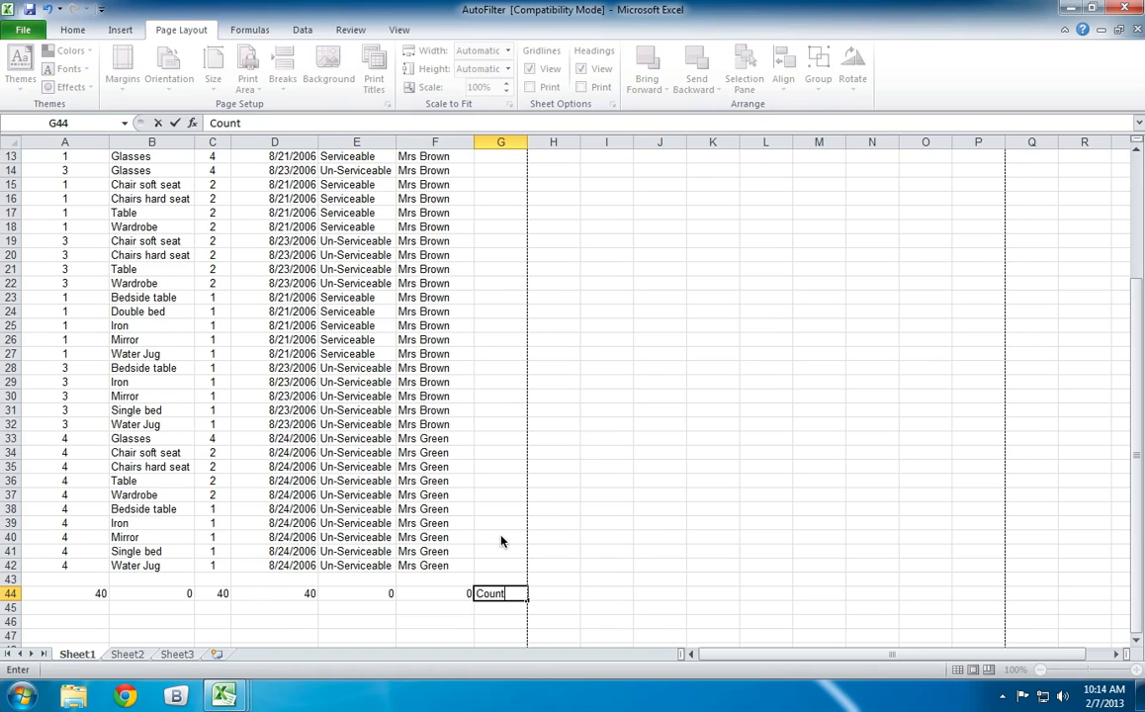
type(" Fo")
key("BackSpace")
key("BackSpace")
key("BackSpace")
key("Return")
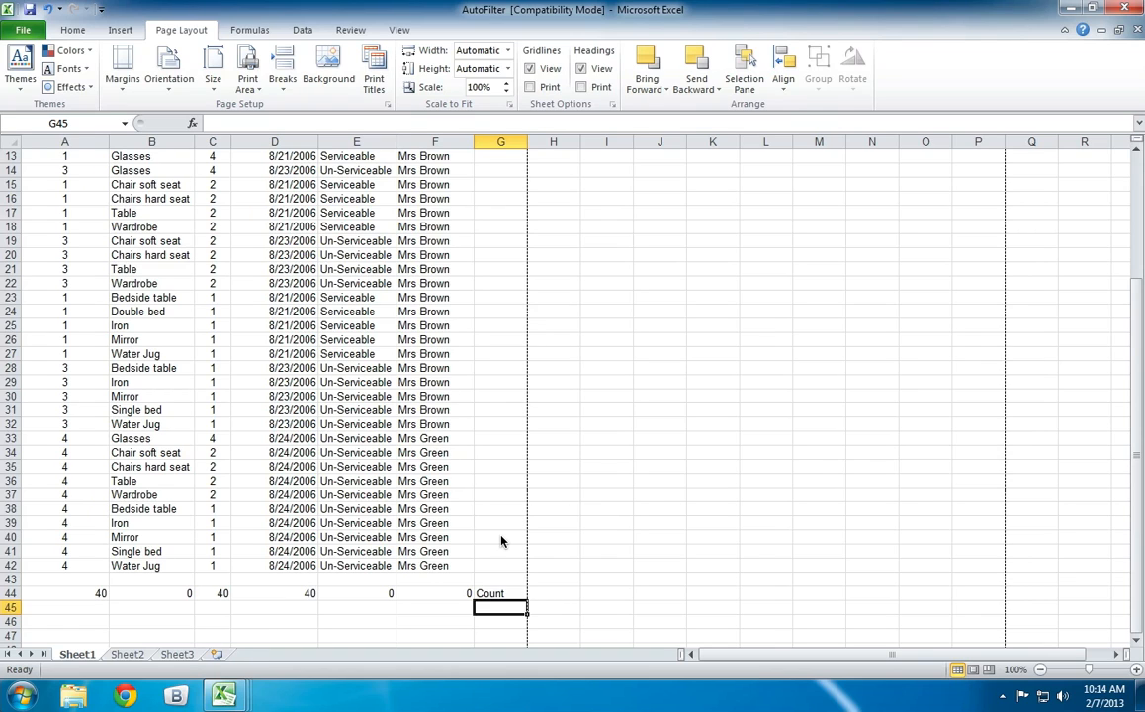
Enter =coun in cell H44 while reading the description of the COUNT function.
key("Up")
key("Right")
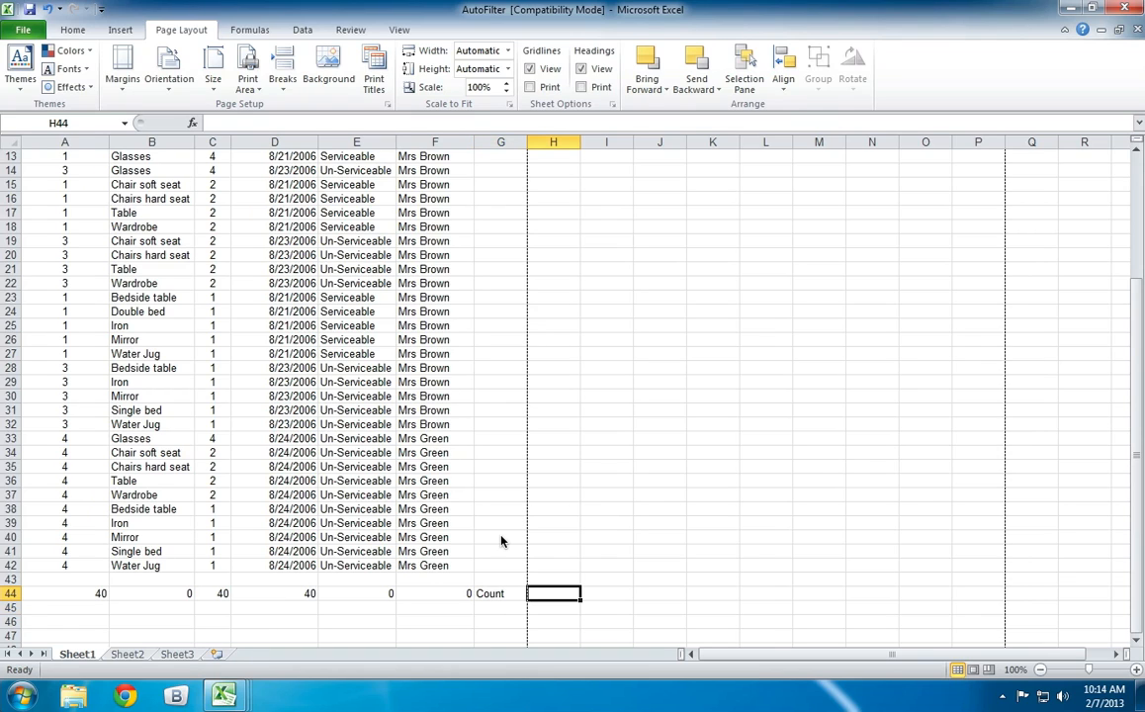
type("=coun")
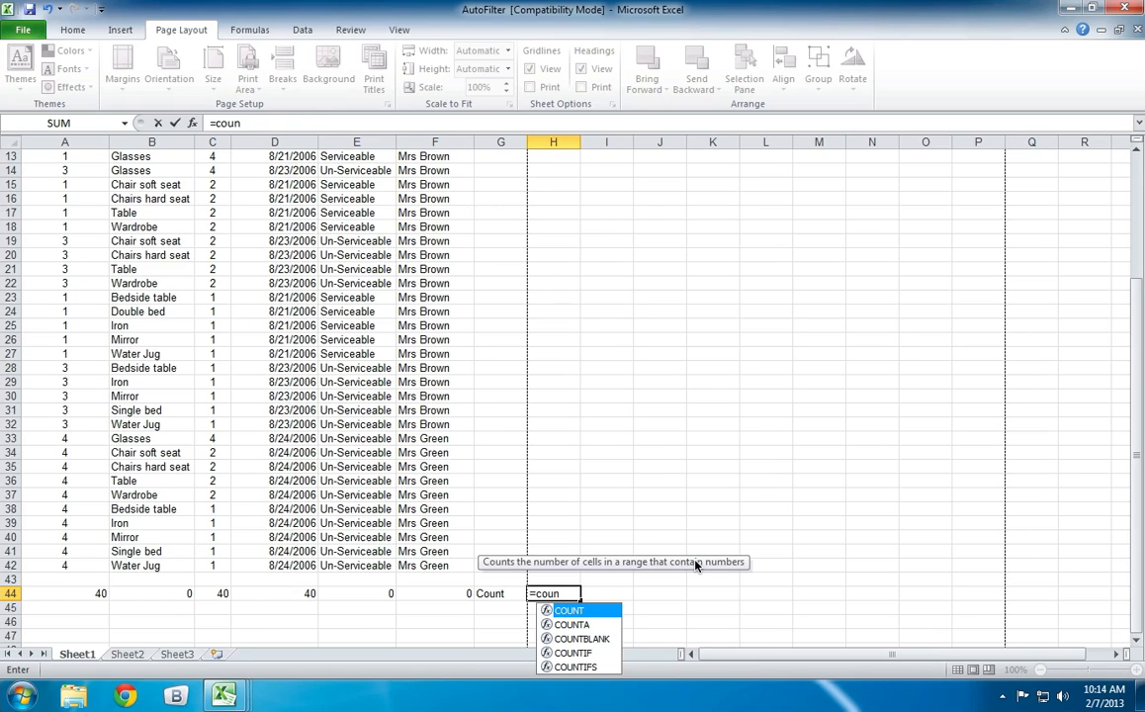
key("Escape")
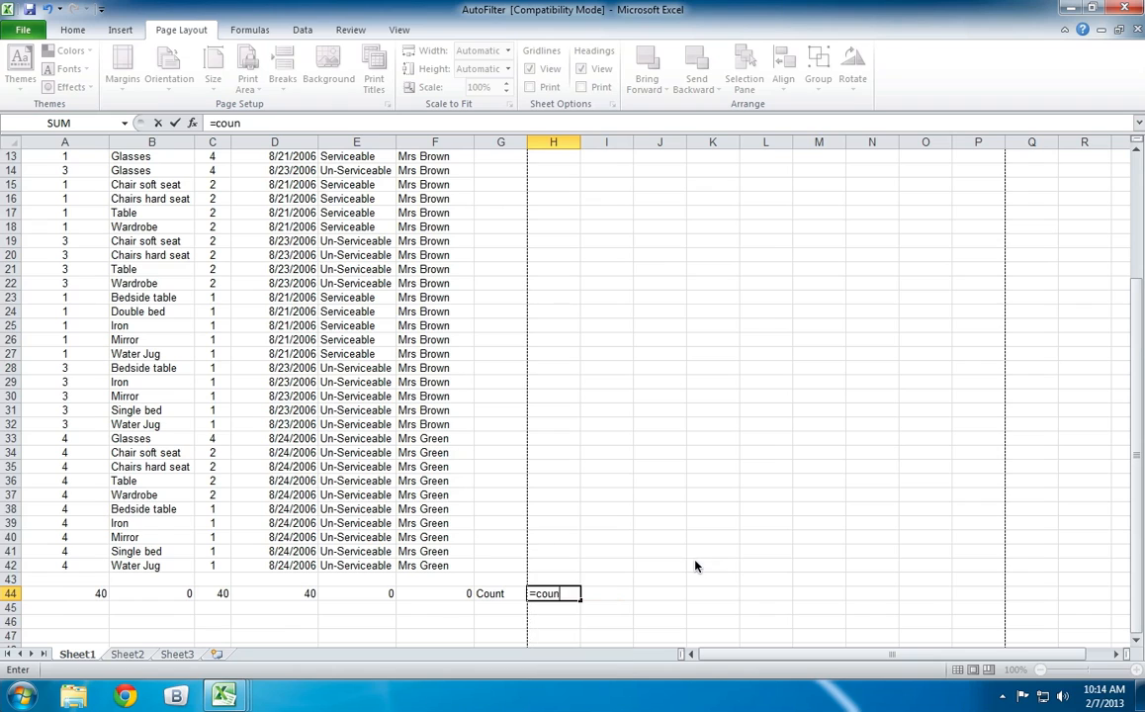
scroll(692, 554, "up", 2)
left_click(638, 509)
scroll(623, 508, "down", 4)
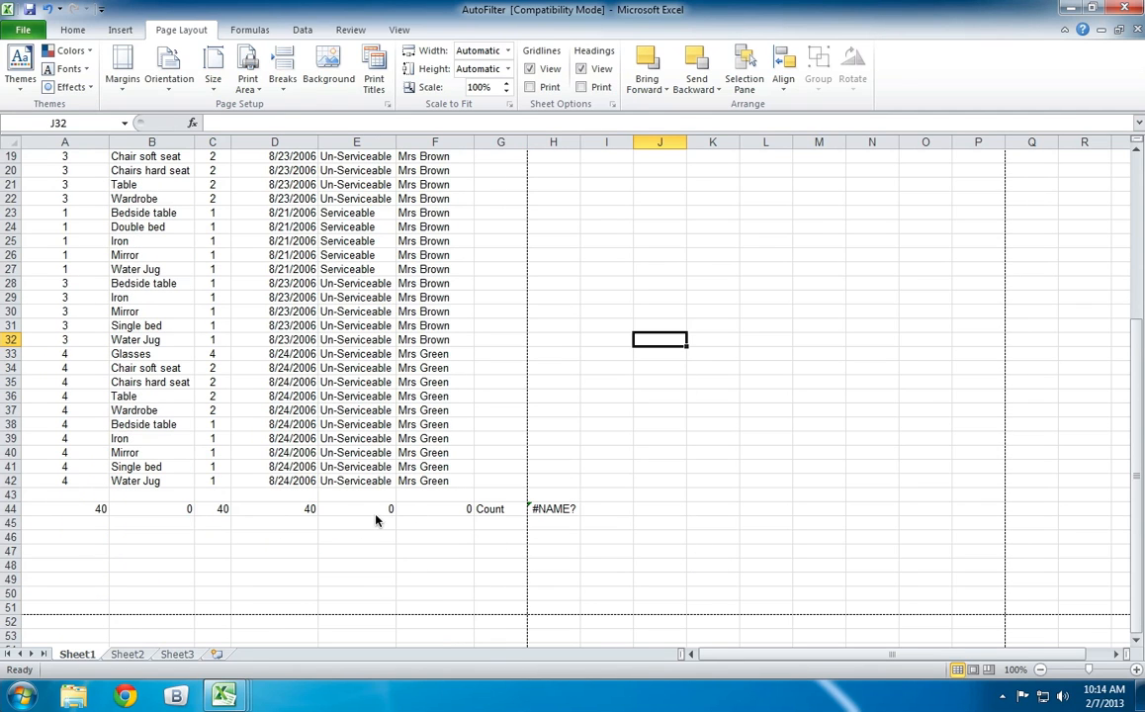
Compare the COUNT formulas in row 44 with the kinds of entries in the columns above them.
left_click(302, 509)
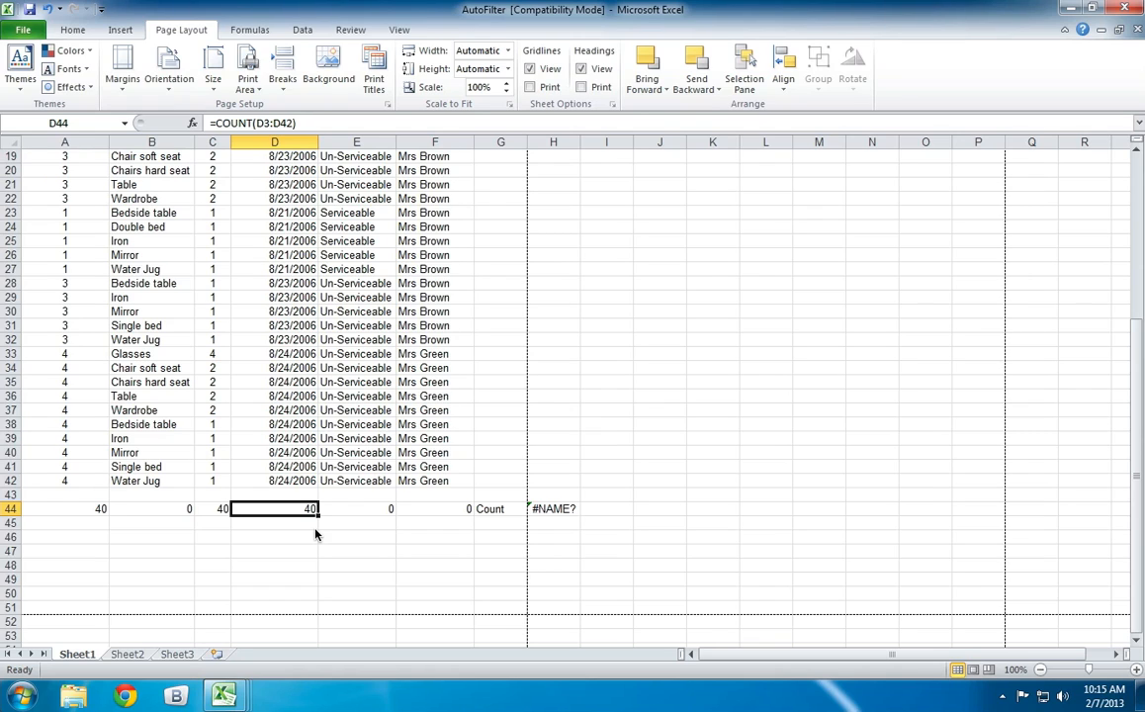
left_click(356, 467)
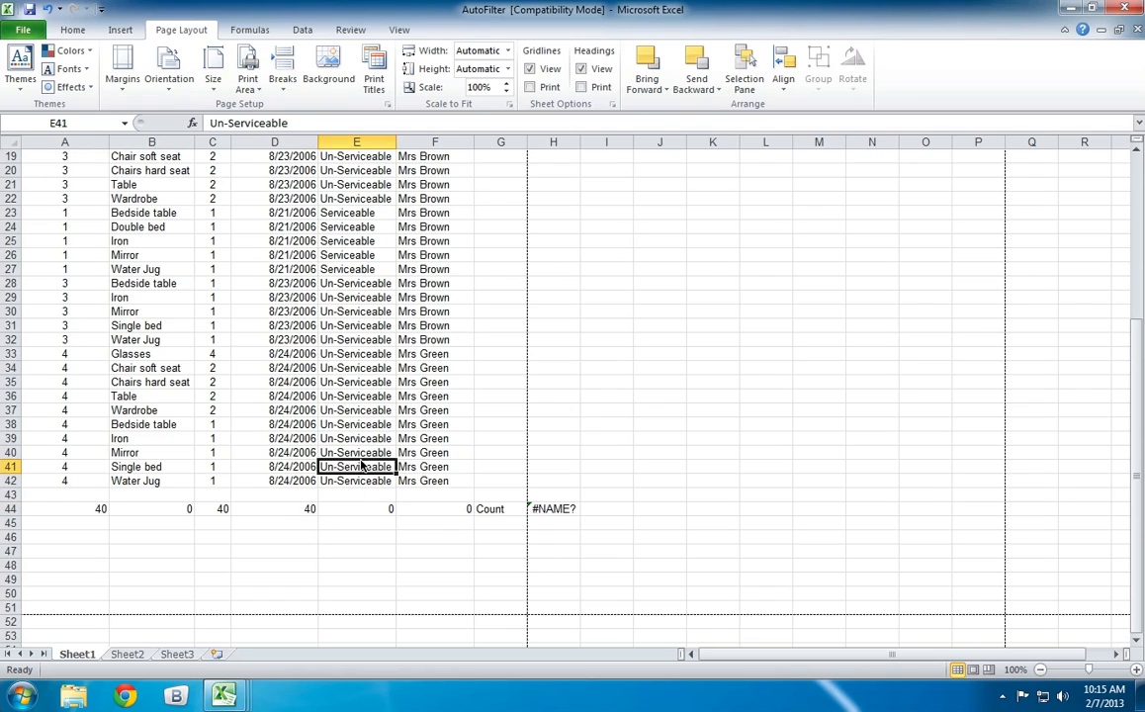
key("Right")
left_click(149, 438)
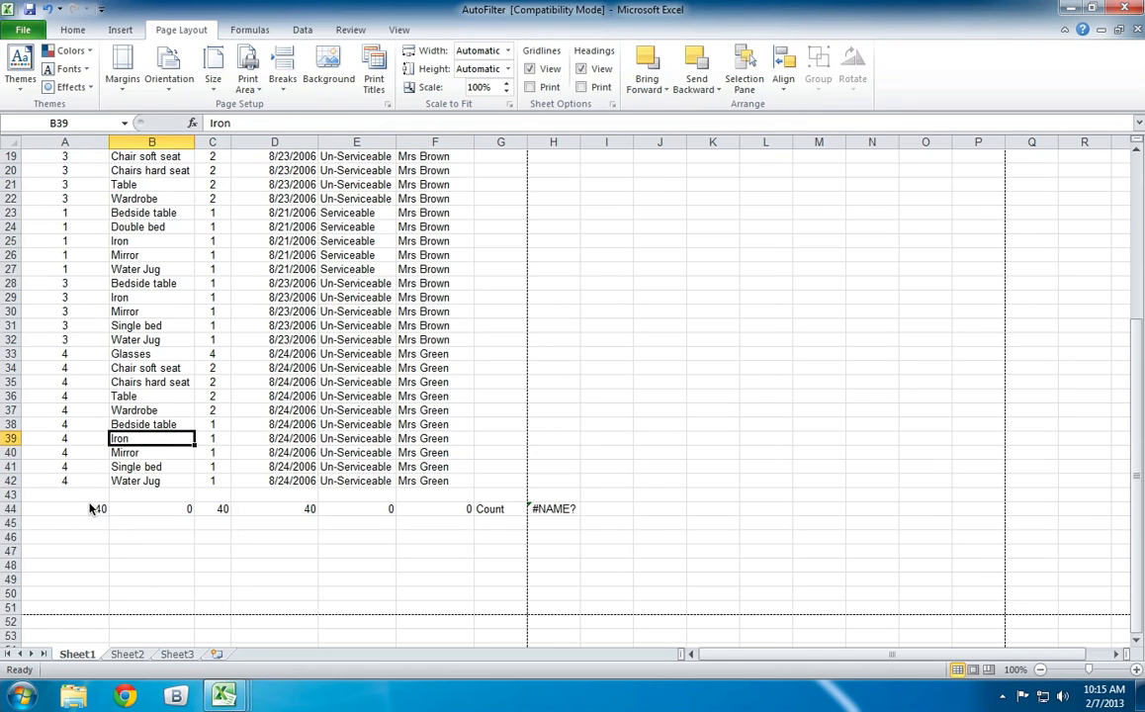
left_click(89, 508)
left_click(186, 509)
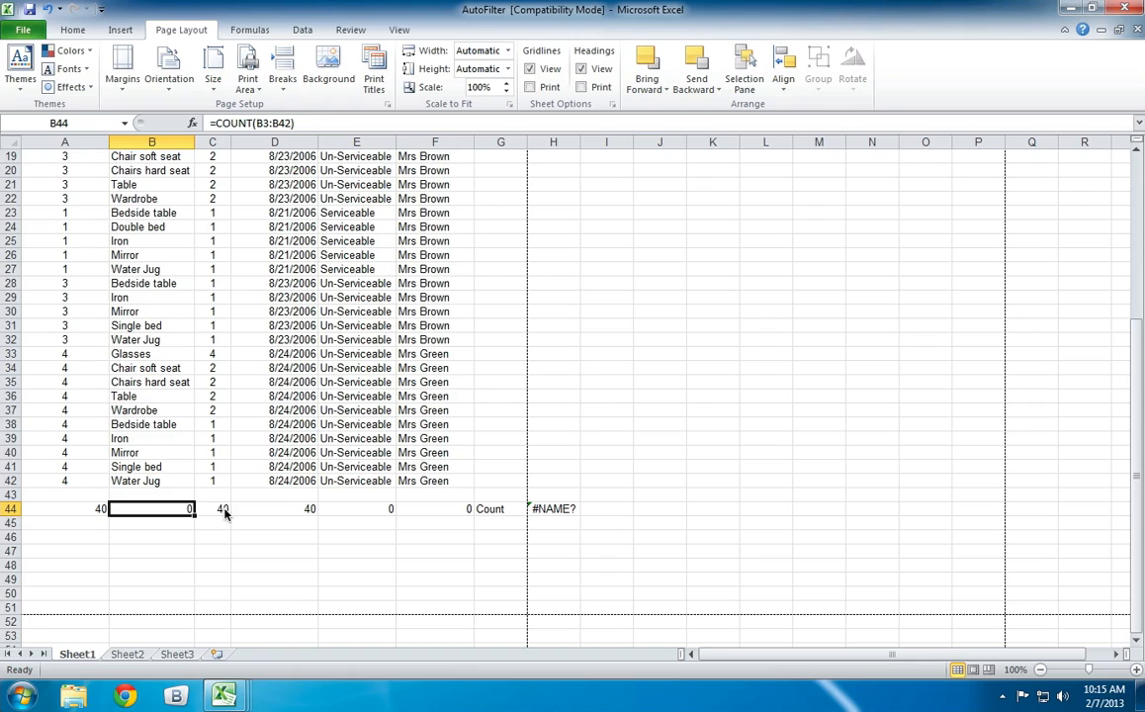
Clear the date from cell D42 to test the COUNT formula below it.
left_click(298, 483)
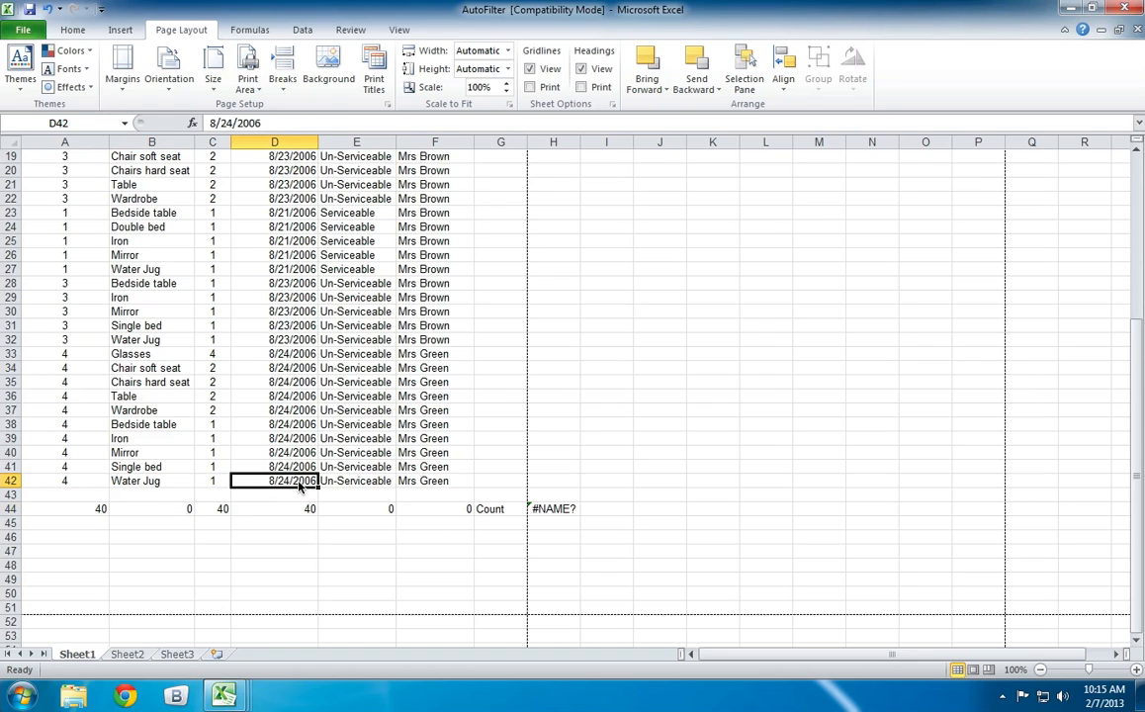
key("BackSpace")
key("Return")
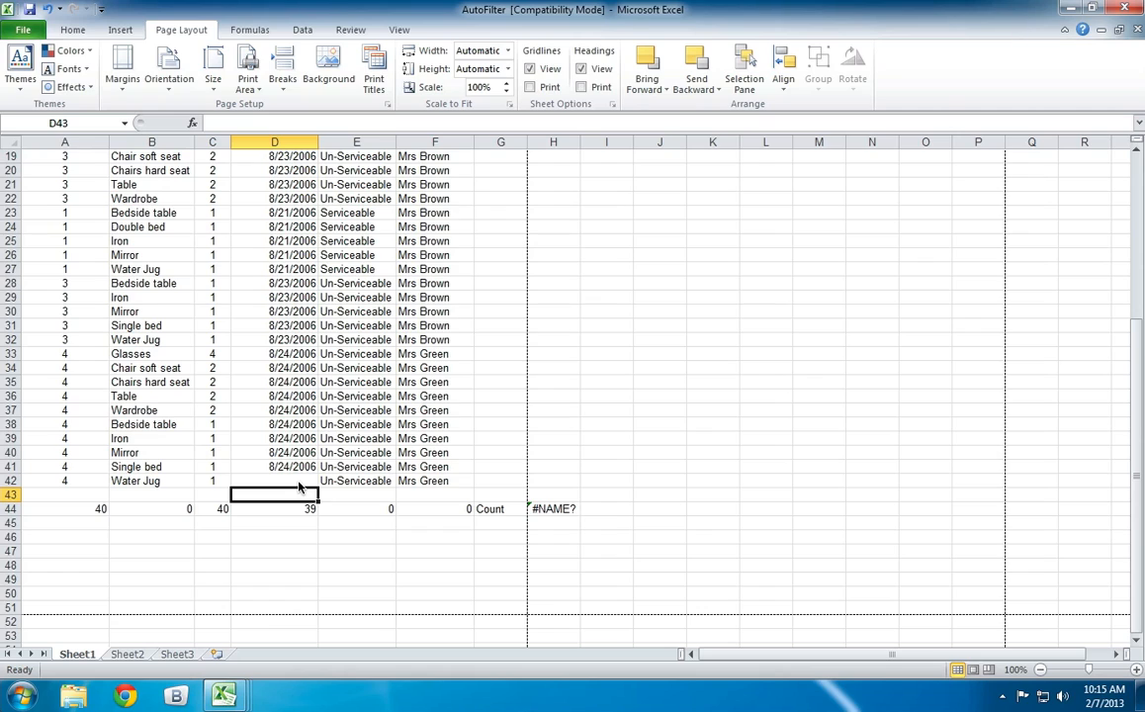
Clear the item names from cells B42, B41 and B40.
key("Up")
key("Left")
key("Left")
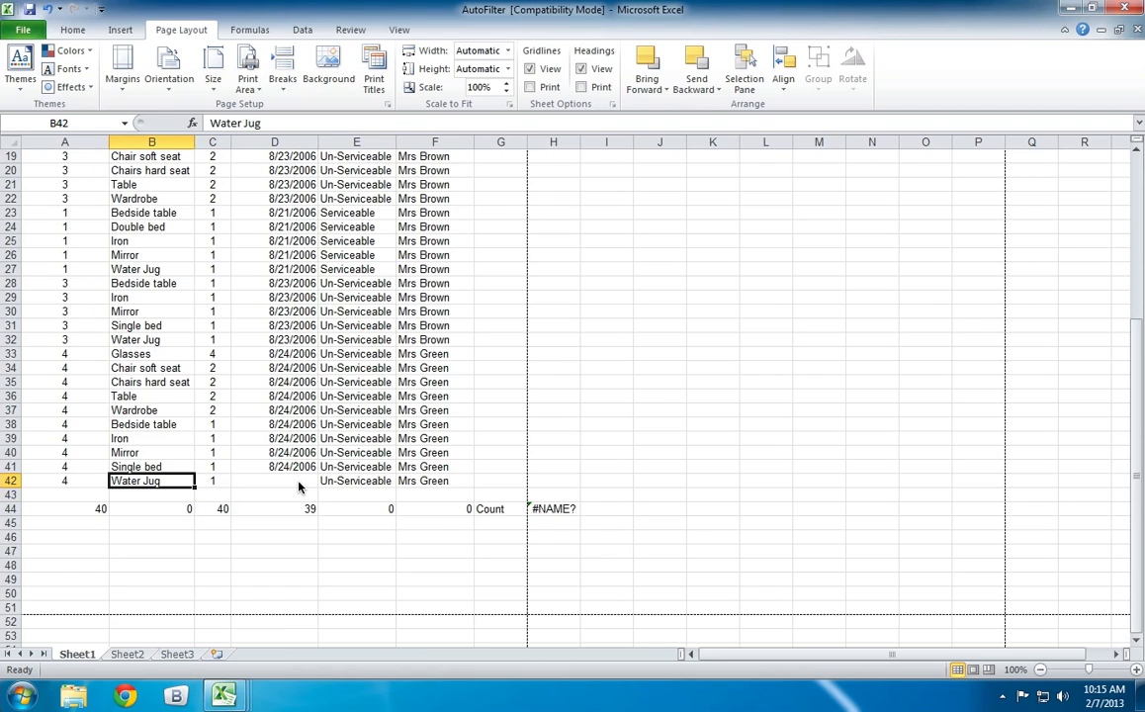
key("Delete")
key("Up")
key("Delete")
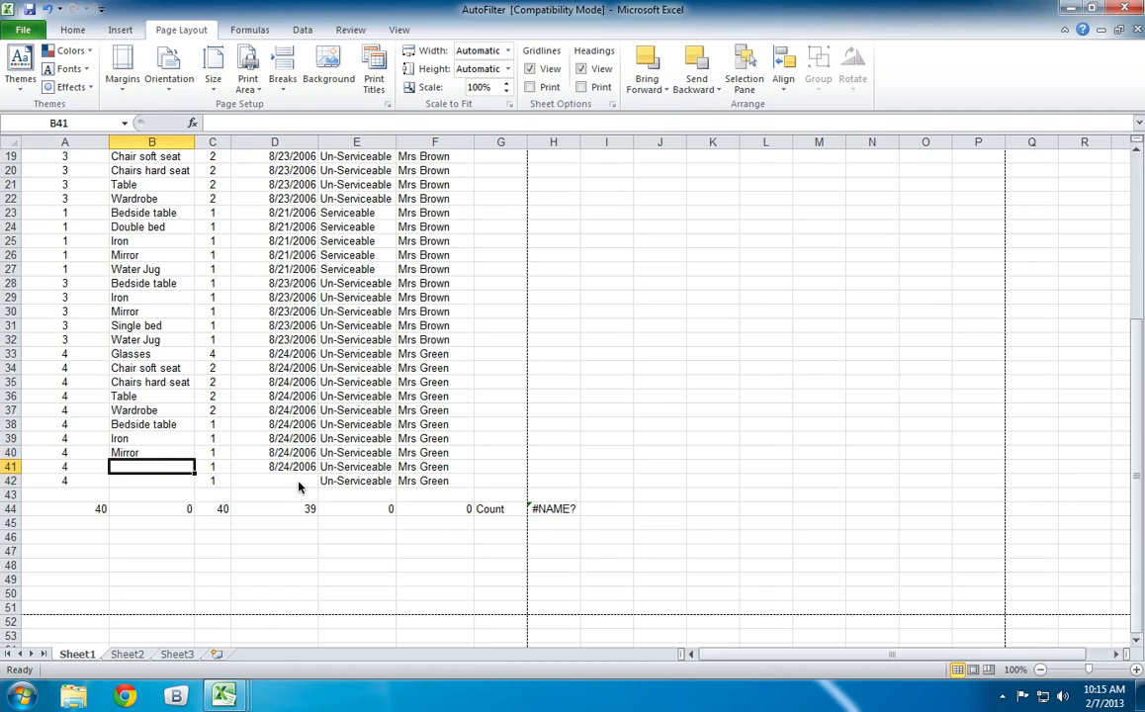
key("Up")
key("Delete")
Clear the quantities from cells C40 and C41 and check the COUNT formula in C44.
key("Right")
key("Delete")
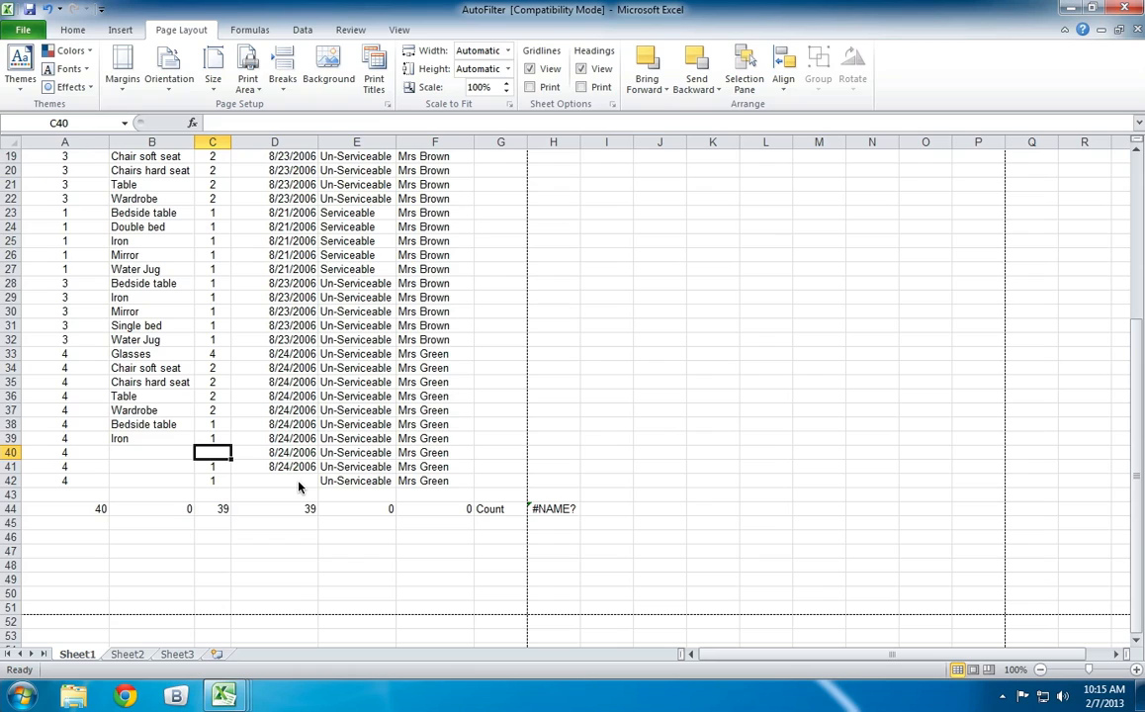
key("Down")
key("Delete")
key("Down")
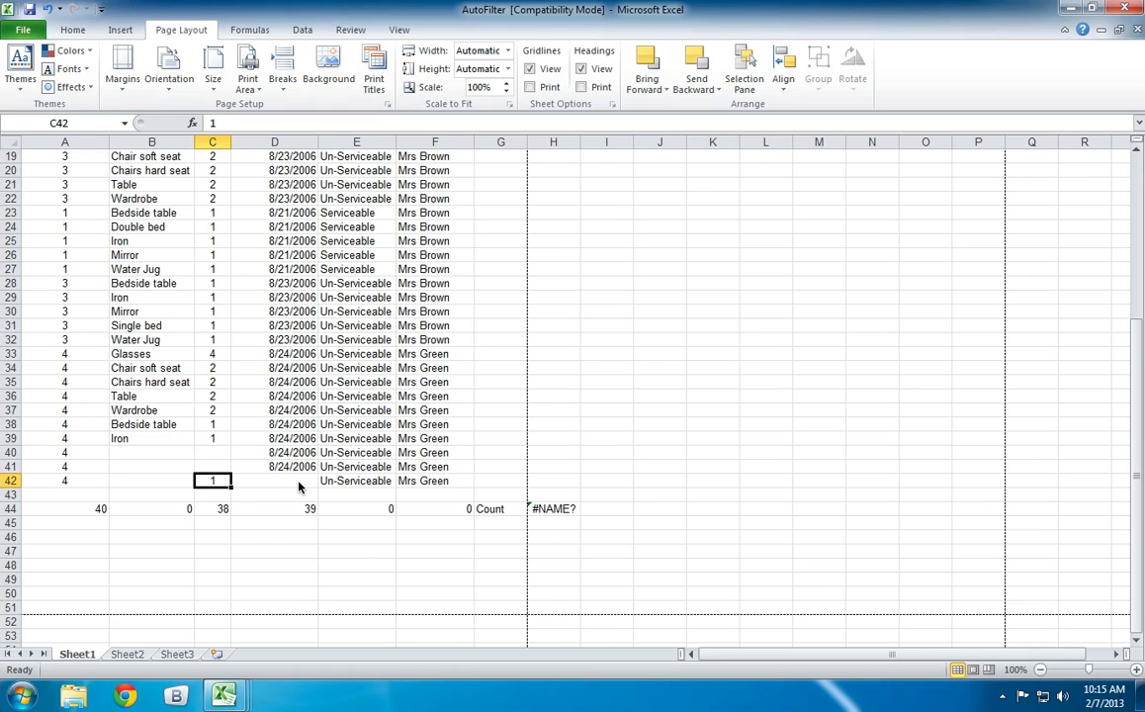
key("Down")
key("Down")
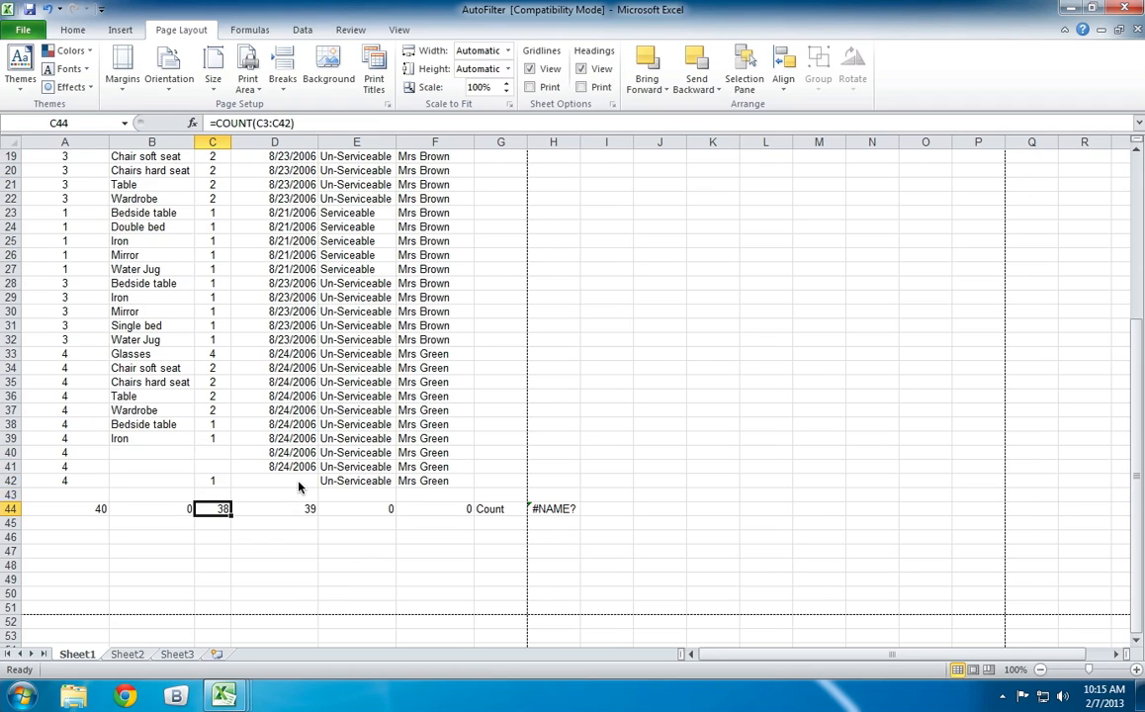
left_click(496, 526)
type("Count")
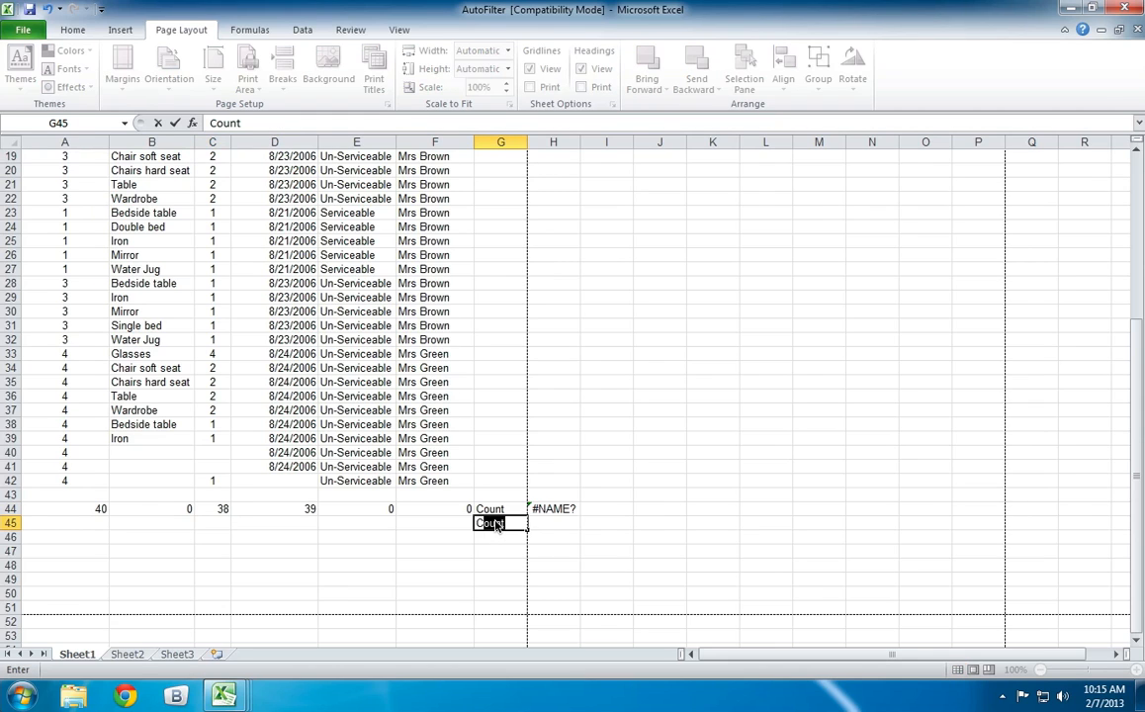
key("BackSpace")
key("BackSpace")
key("BackSpace")
key("BackSpace")
key("Tab")
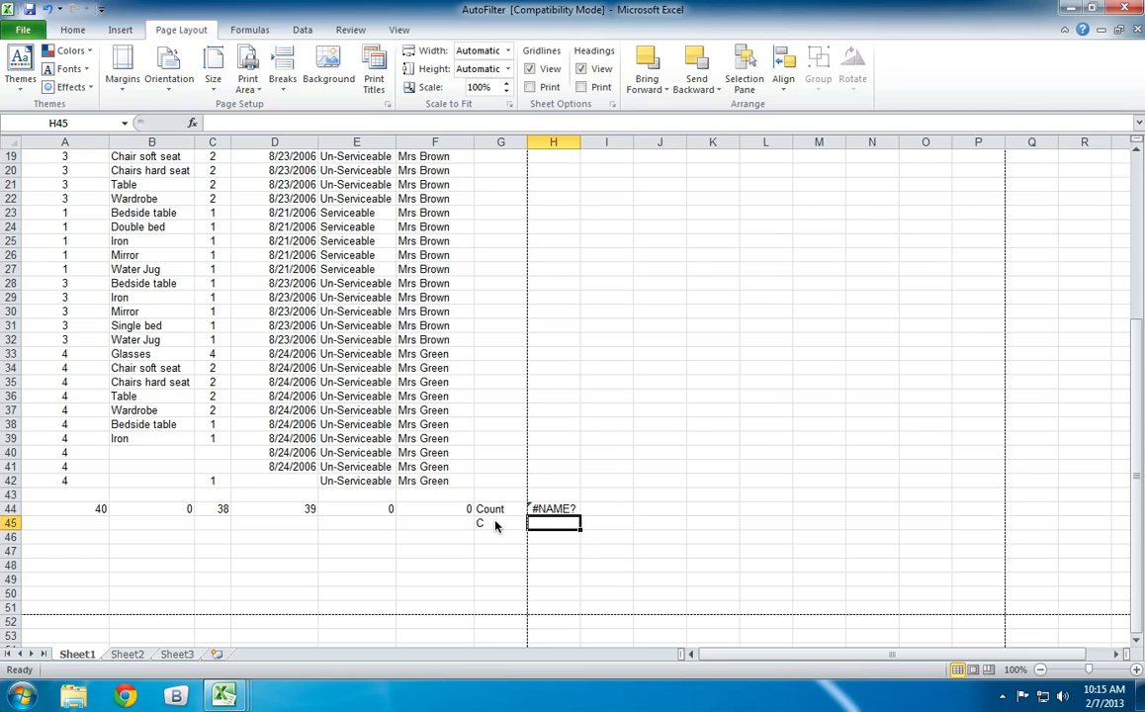
Label row 45 by entering COUNTA in cell G45, below the Count label.
left_click(496, 526)
type("Count")
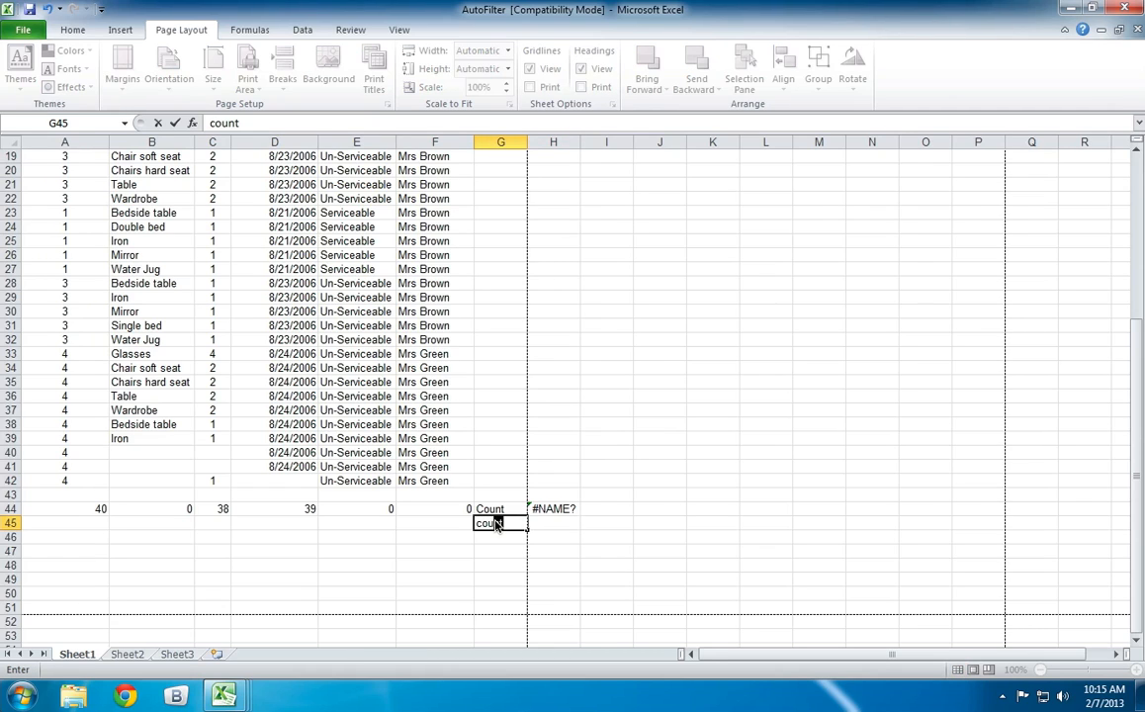
key("BackSpace")
key("BackSpace")
key("BackSpace")
key("BackSpace")
key("BackSpace")
type("COUNTA")
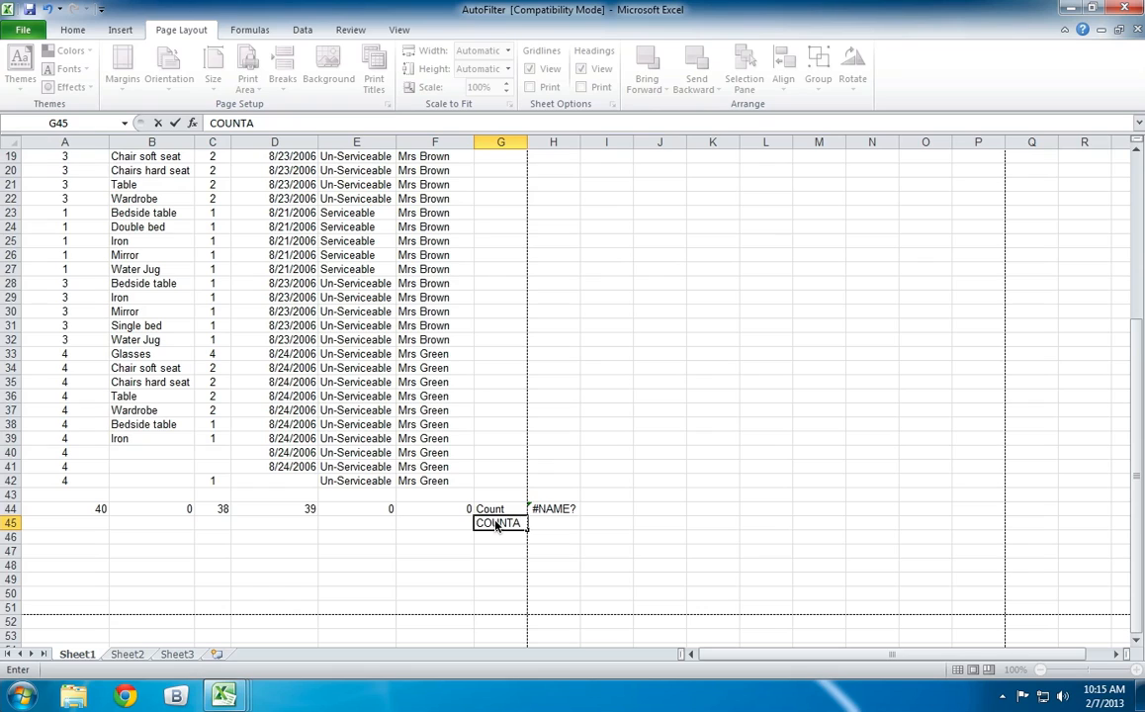
key("Return")
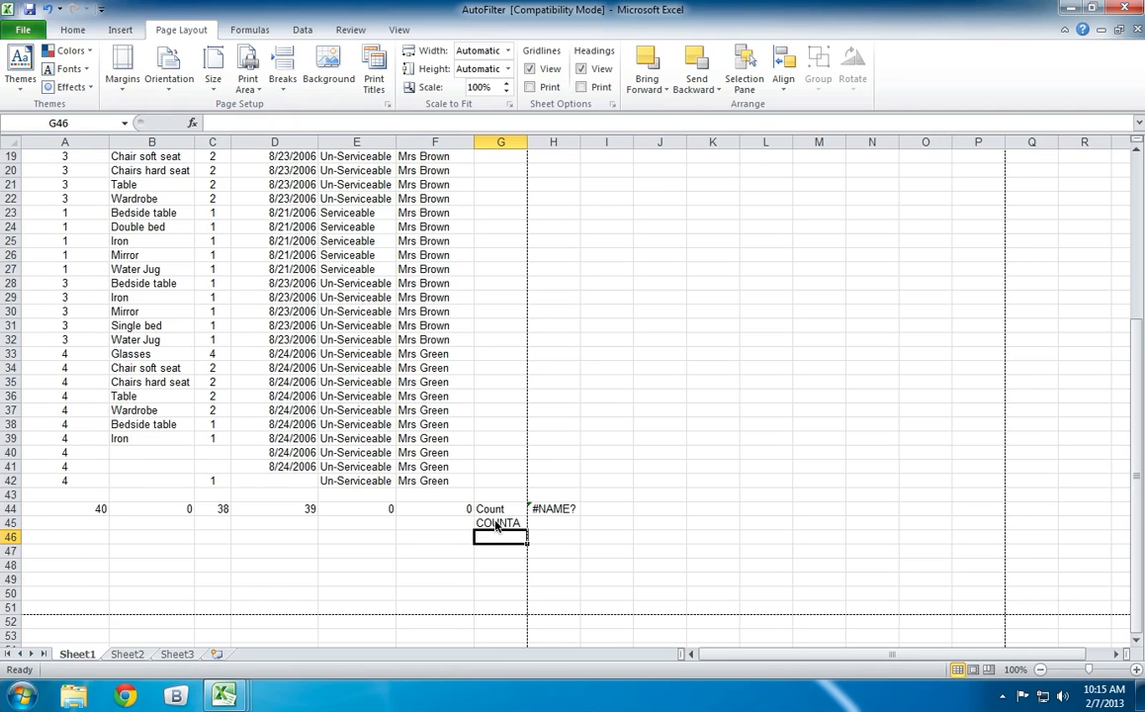
Begin a formula with =cou in cell A45 and compare the descriptions of COUNT, COUNTA, COUNTBLANK and COUNTIF.
left_click(92, 522)
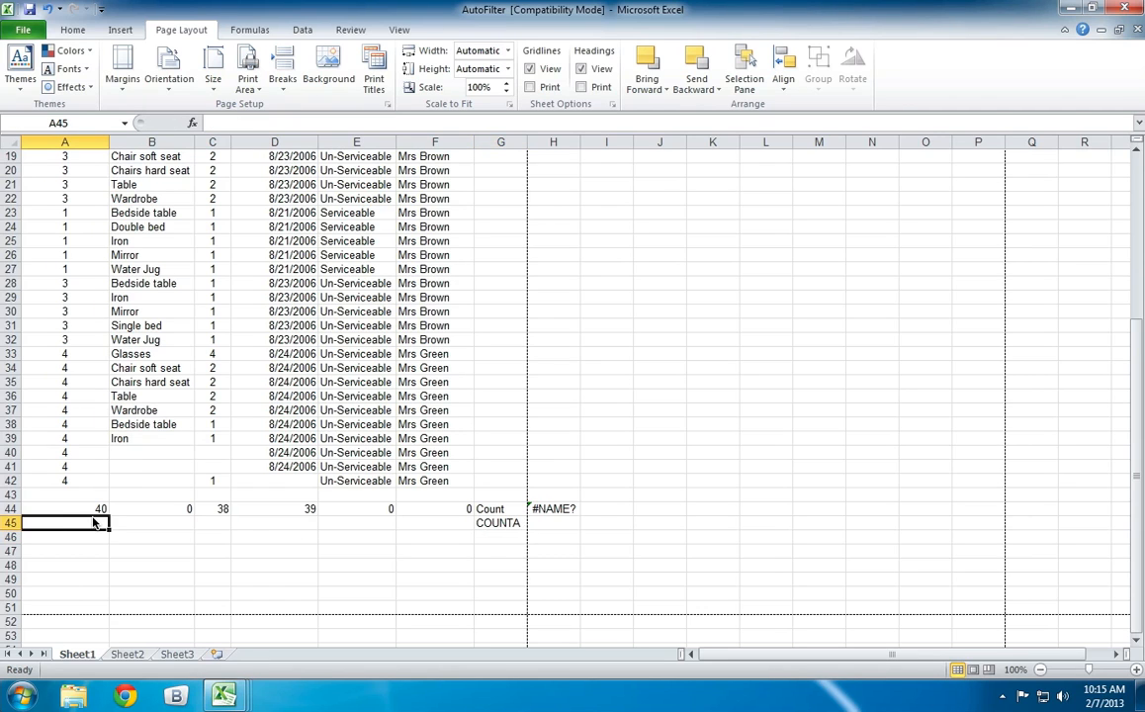
type("=cou")
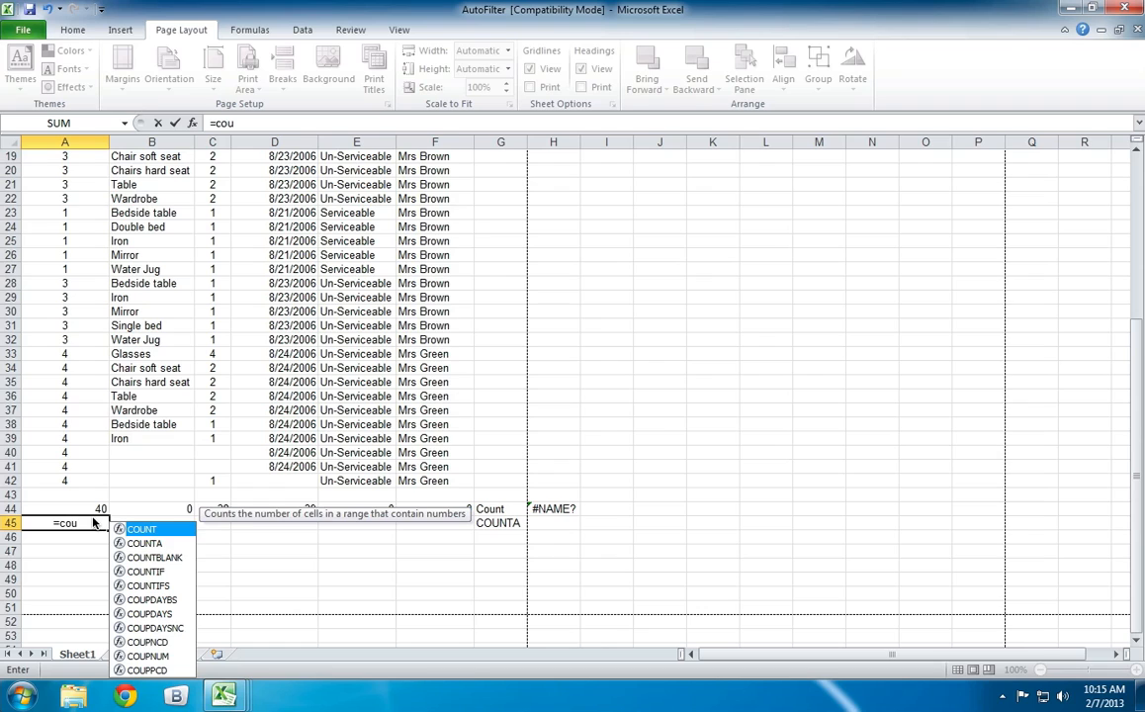
key("Down")
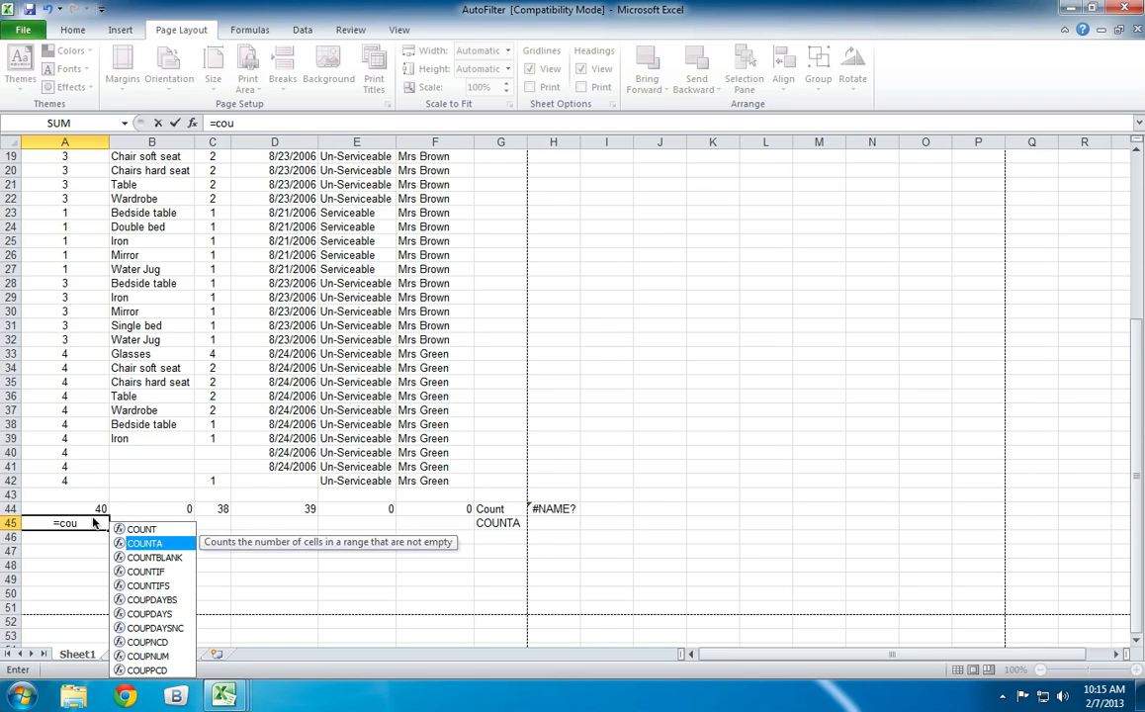
key("Down")
key("Down")
key("Down")
key("Up")
key("Up")
key("Up")
key("Up")
key("Down")
key("Down")
key("Down")
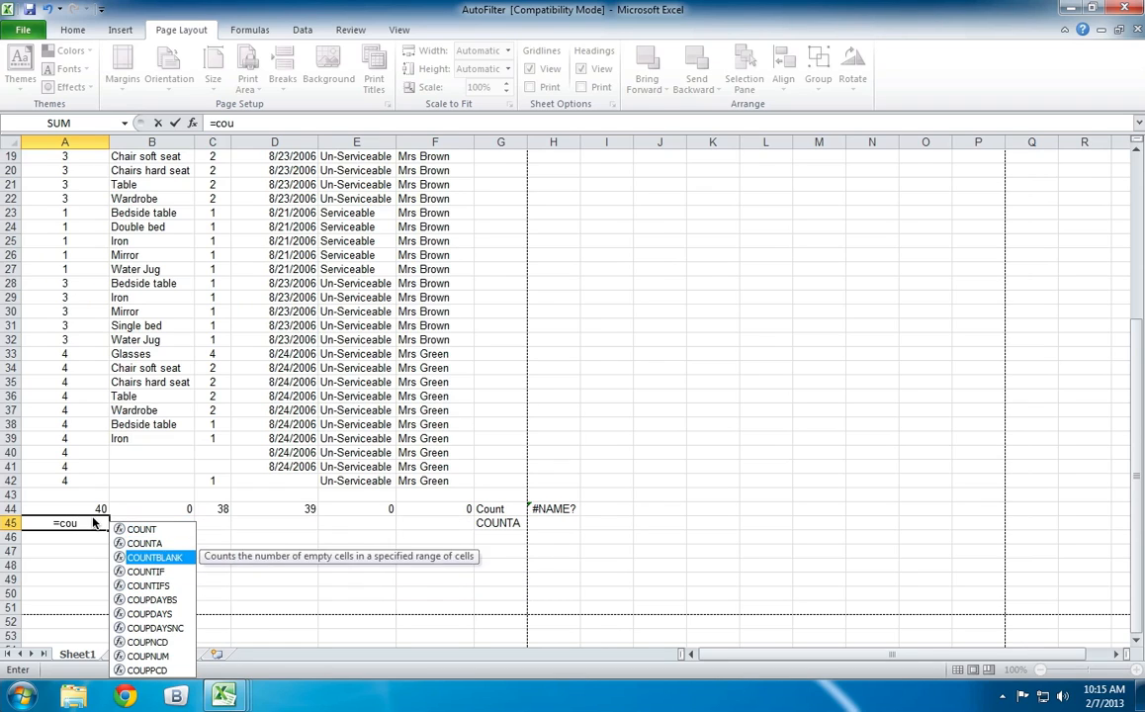
key("Up")
key("Up")
key("Up")
key("Down")
key("Down")
key("Down")
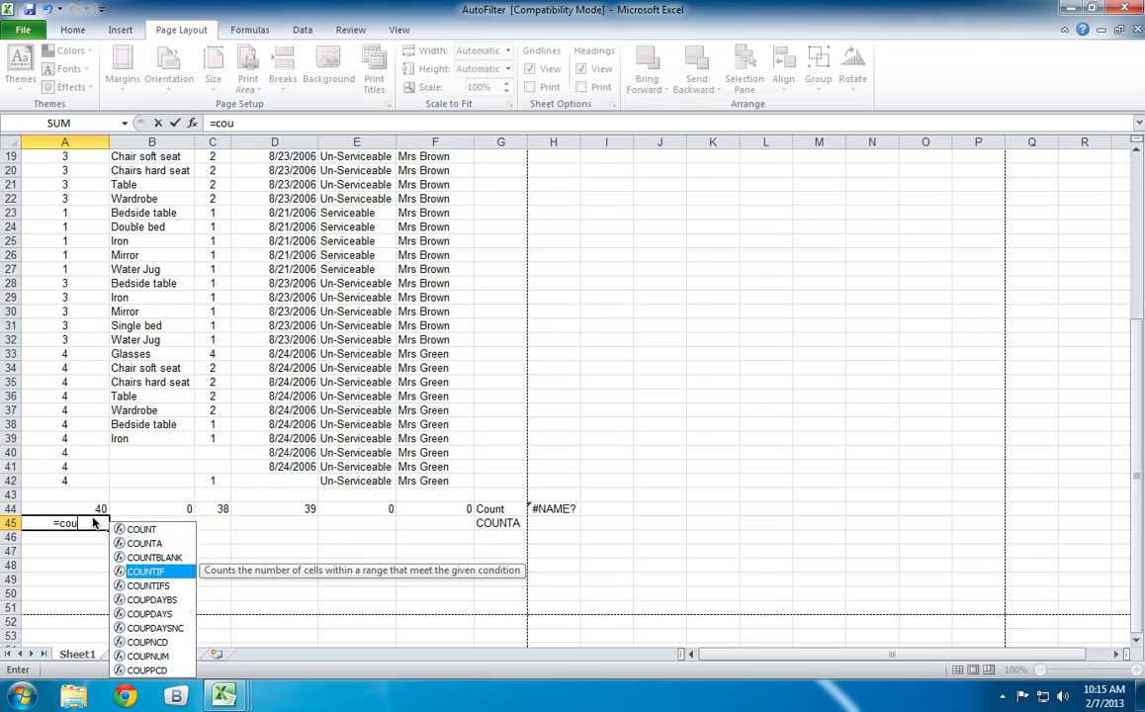
key("Up")
key("Up")
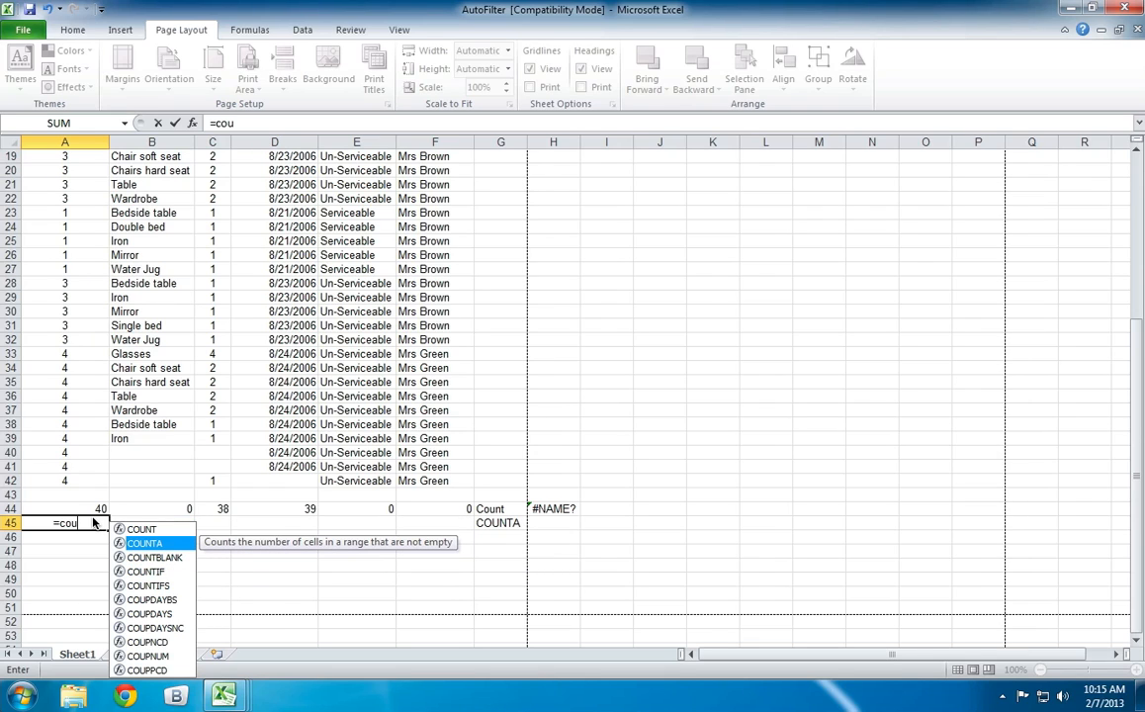
Complete the formula in cell A45 as =COUNTA(A3:A42).
key("Tab")
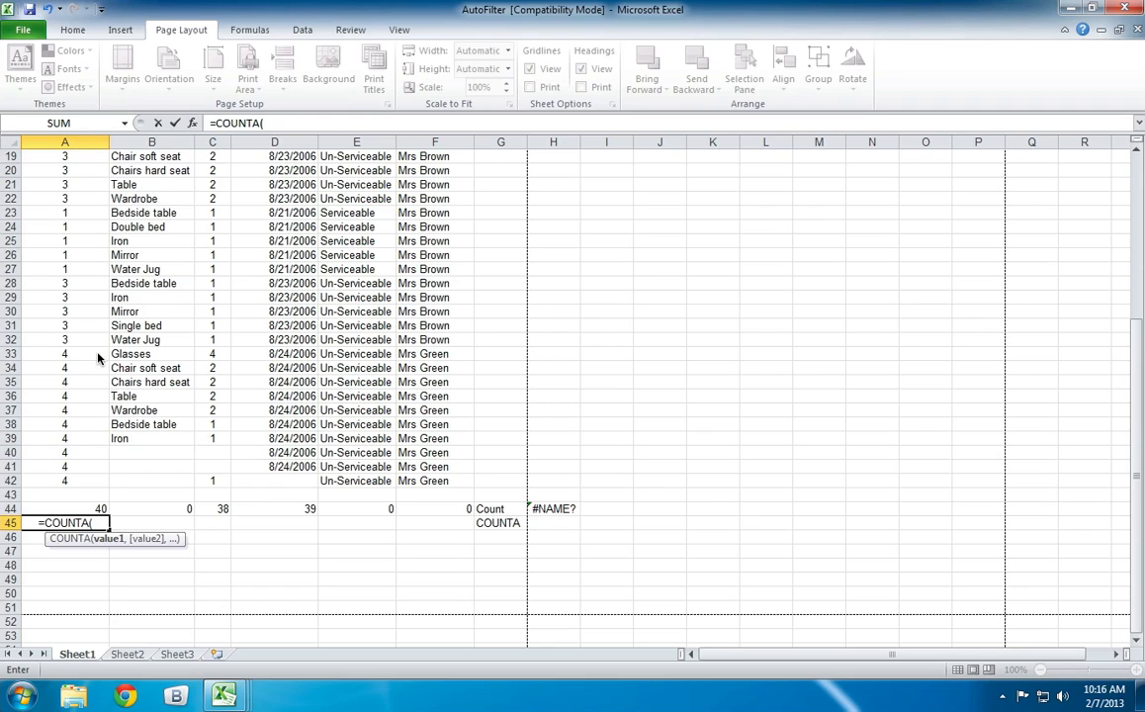
type("A3")
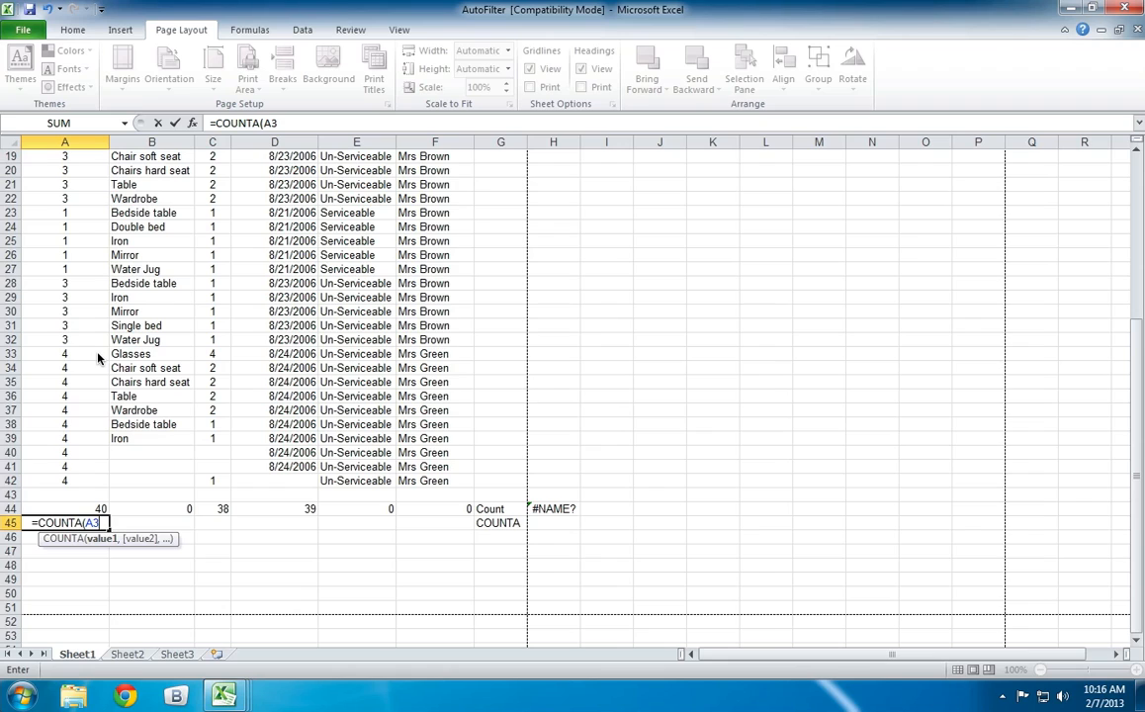
type(":a42")
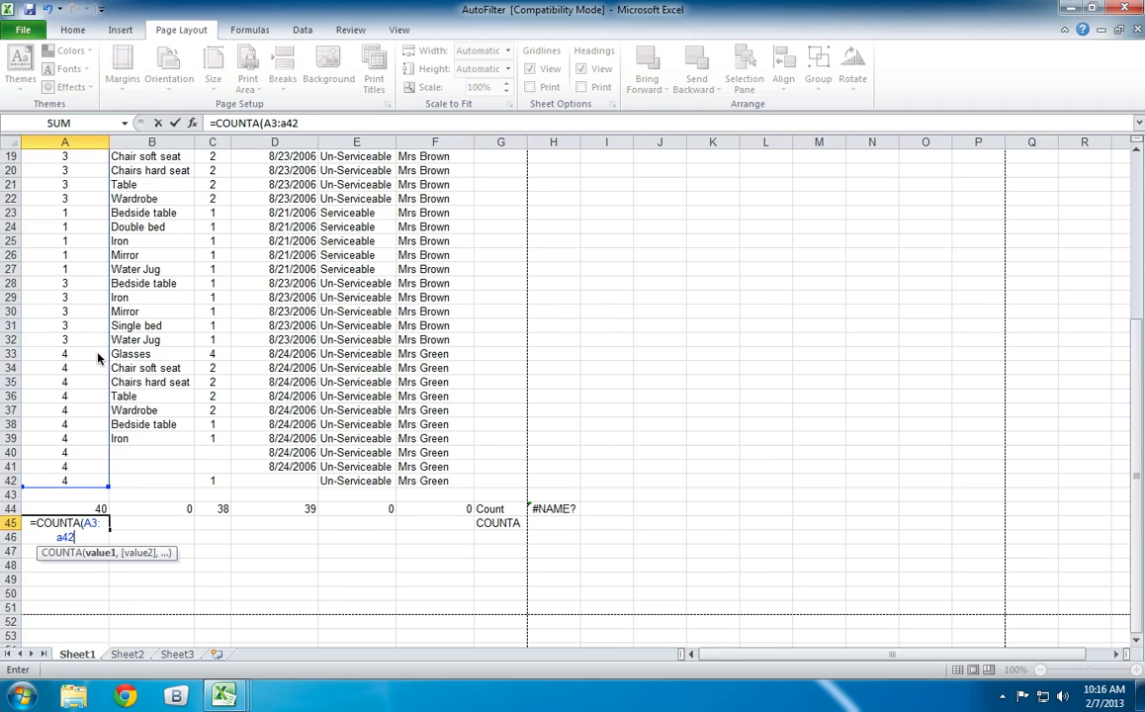
type(")")
key("Return")
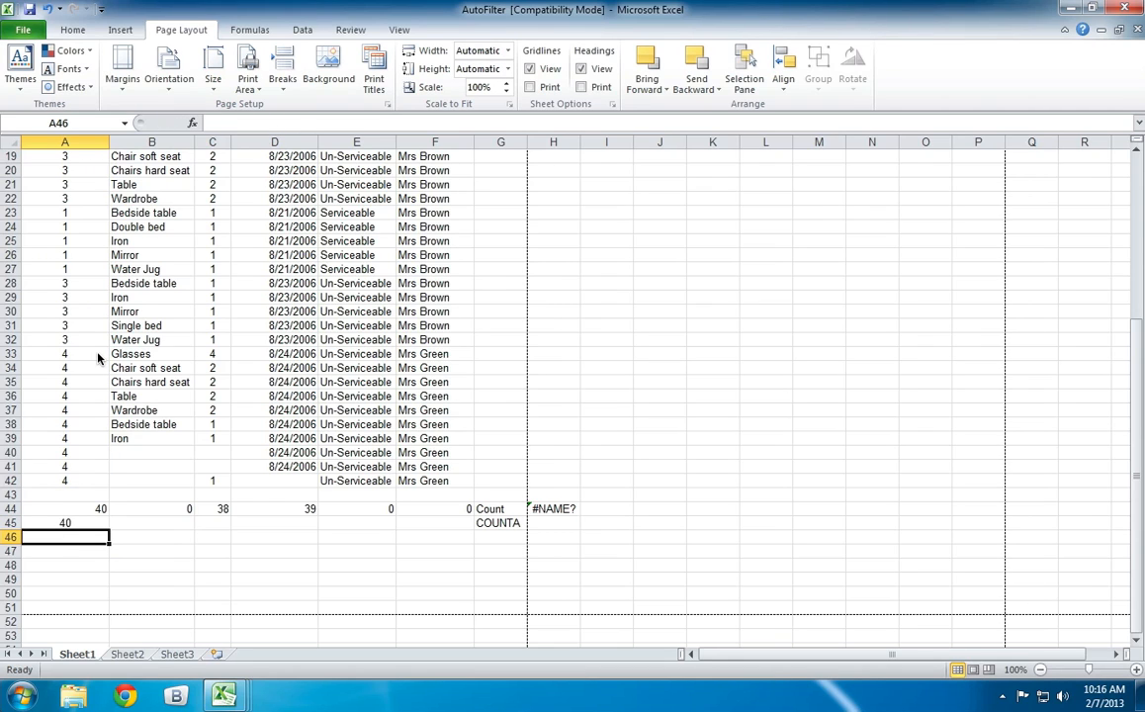
Right-align the COUNTA result in cell A45.
key("Up")
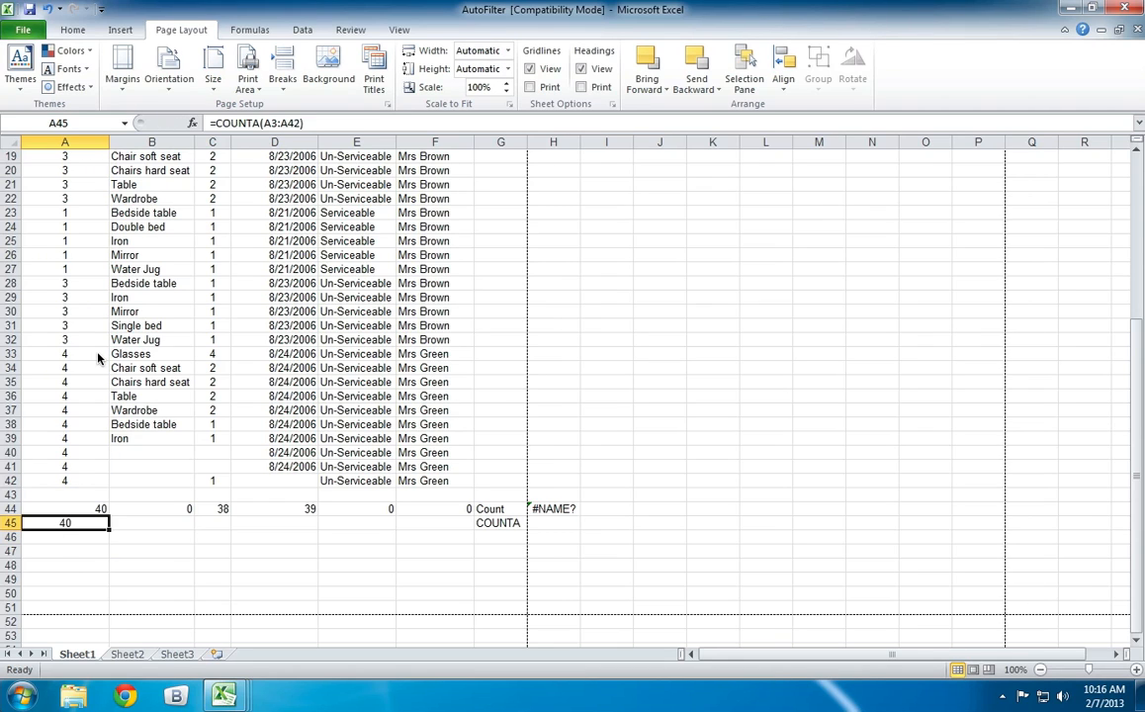
left_click(71, 30)
left_click(351, 81)
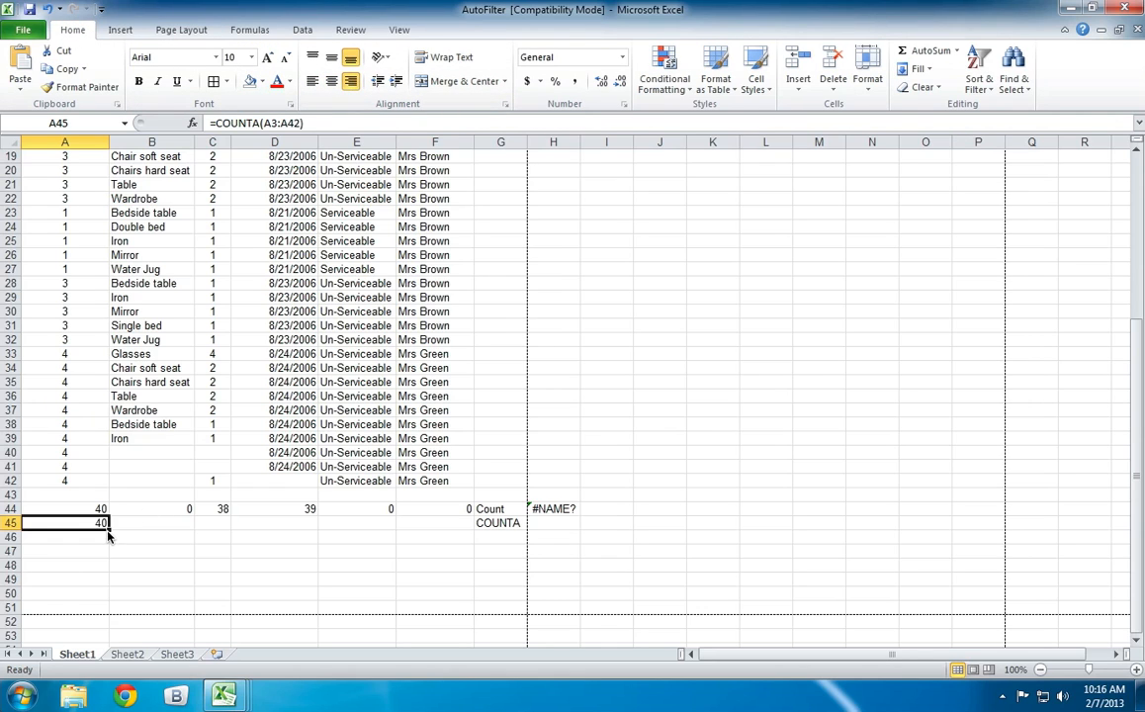
Fill the COUNTA formula from cell A45 across to F45 and clear the stray #NAME? entry in H44.
left_click_drag(108, 535, 442, 515)
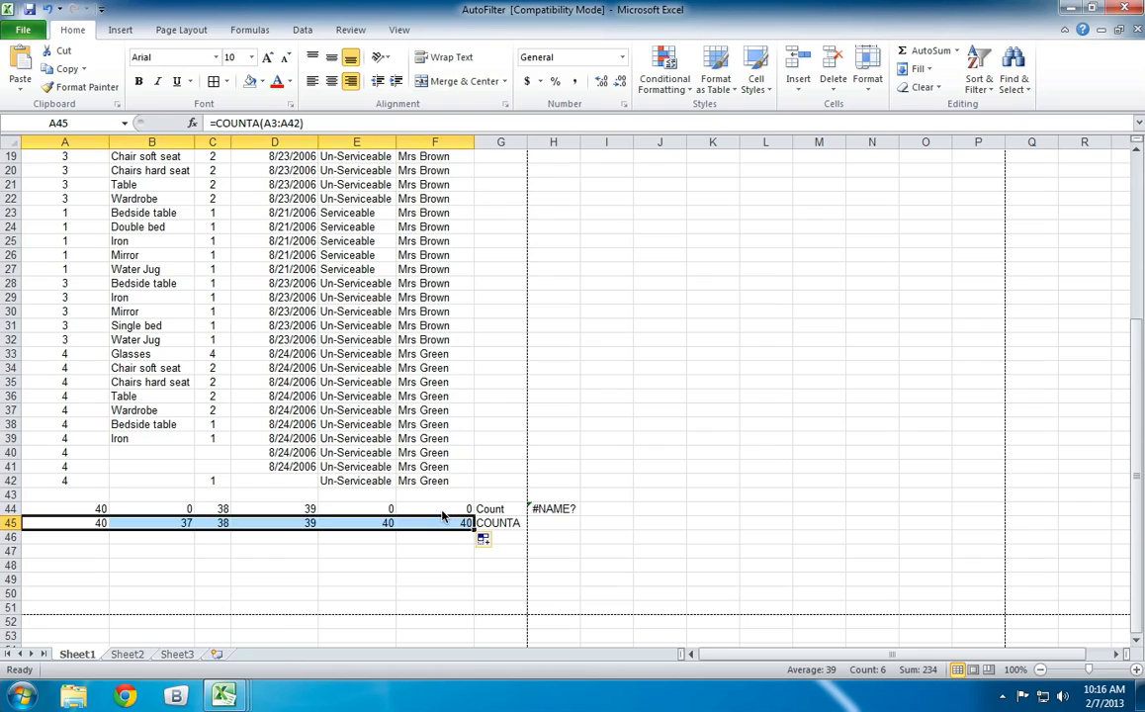
left_click(430, 569)
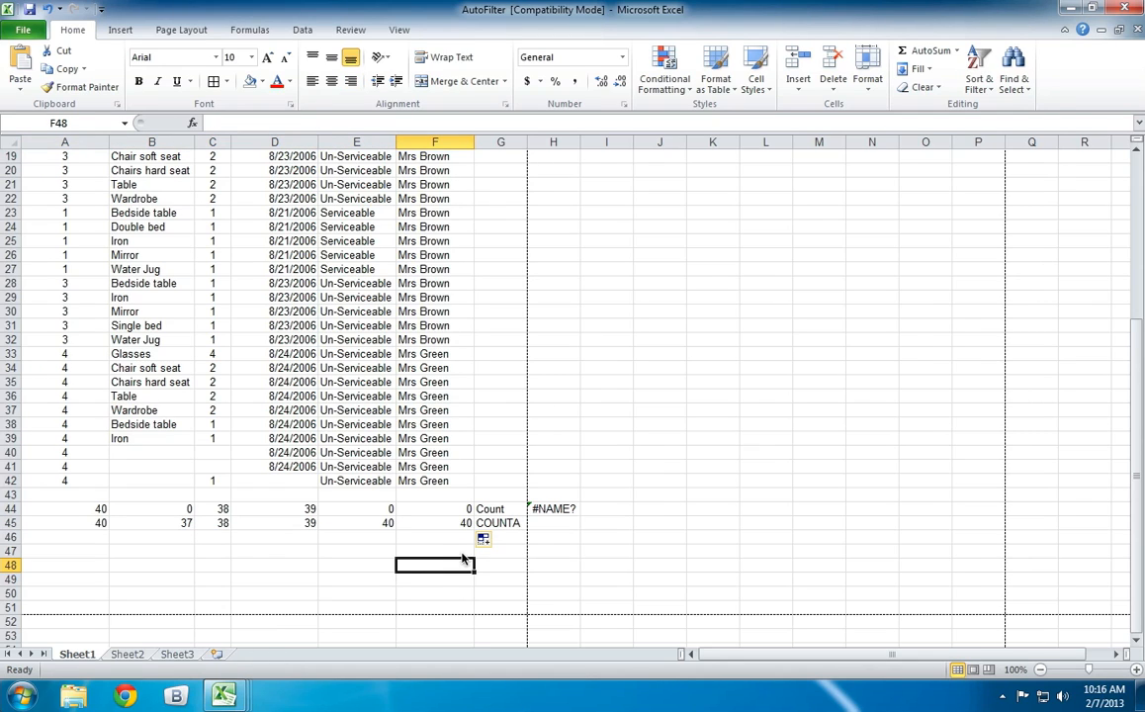
left_click(559, 508)
key("Delete")
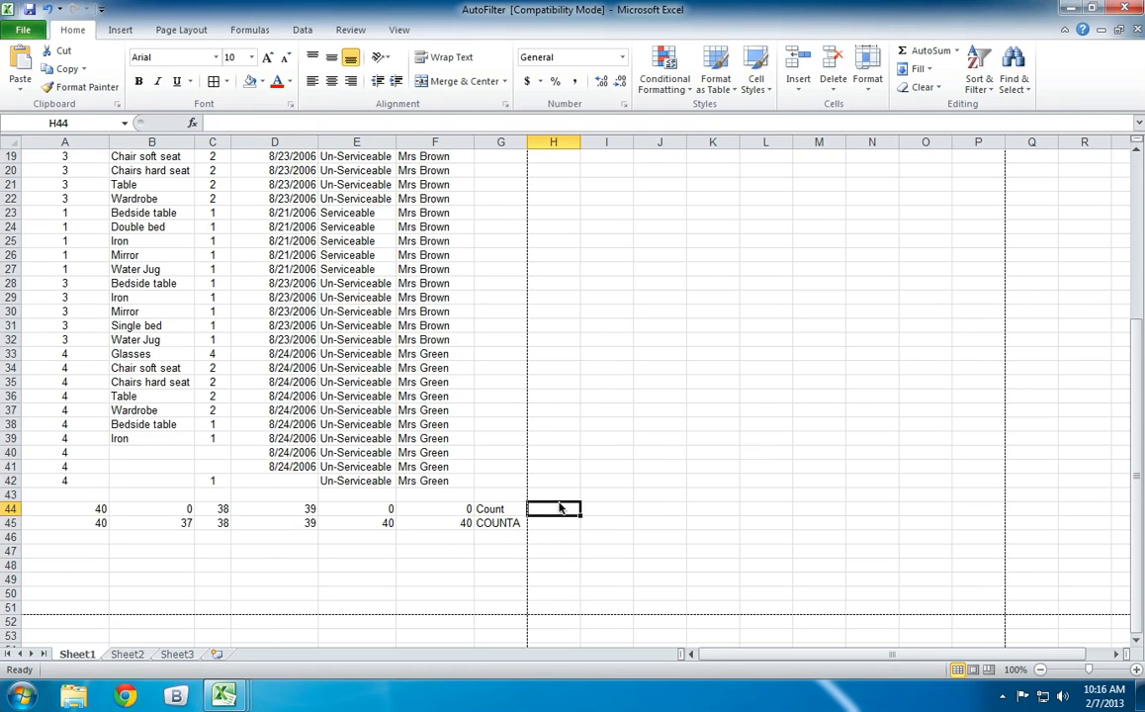
left_click(399, 540)
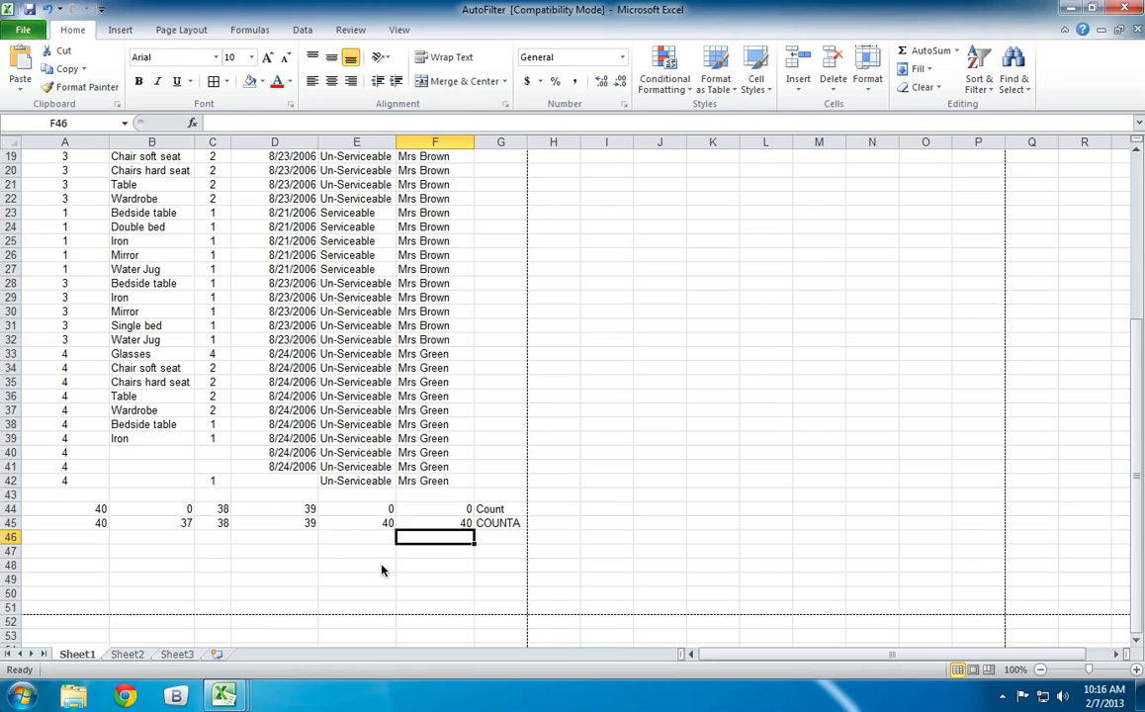
left_click(171, 565)
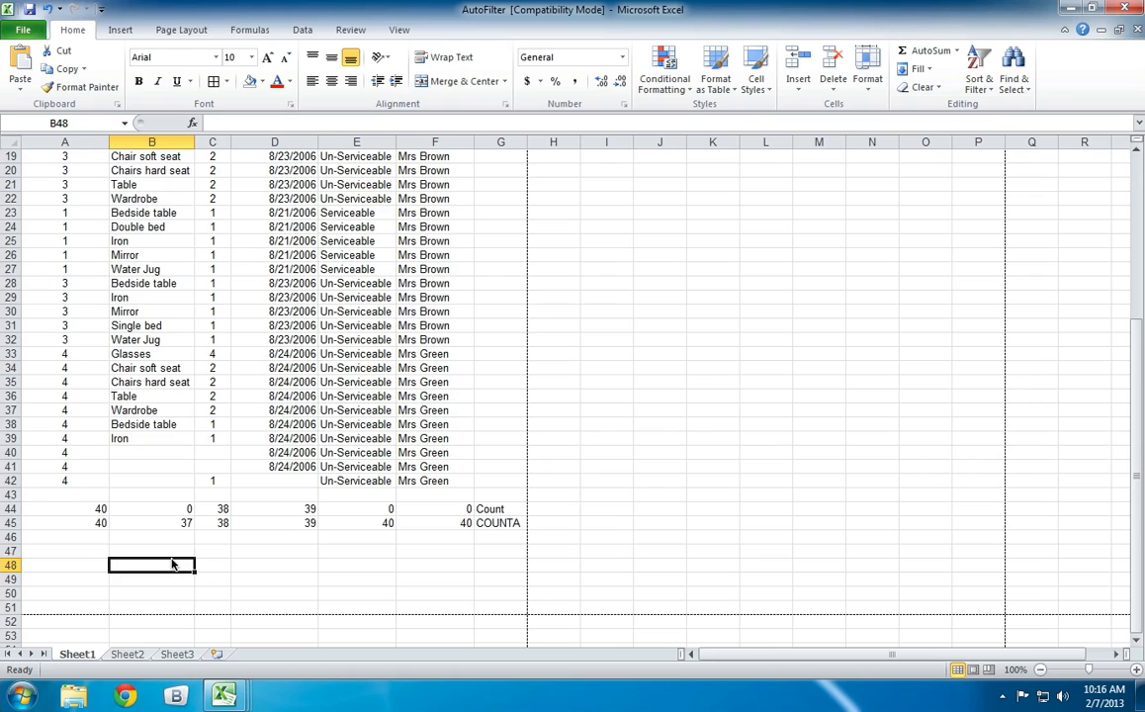
Replace the text entries in cells E34, E31, E28 and E26 with the number 123.
left_click(358, 369)
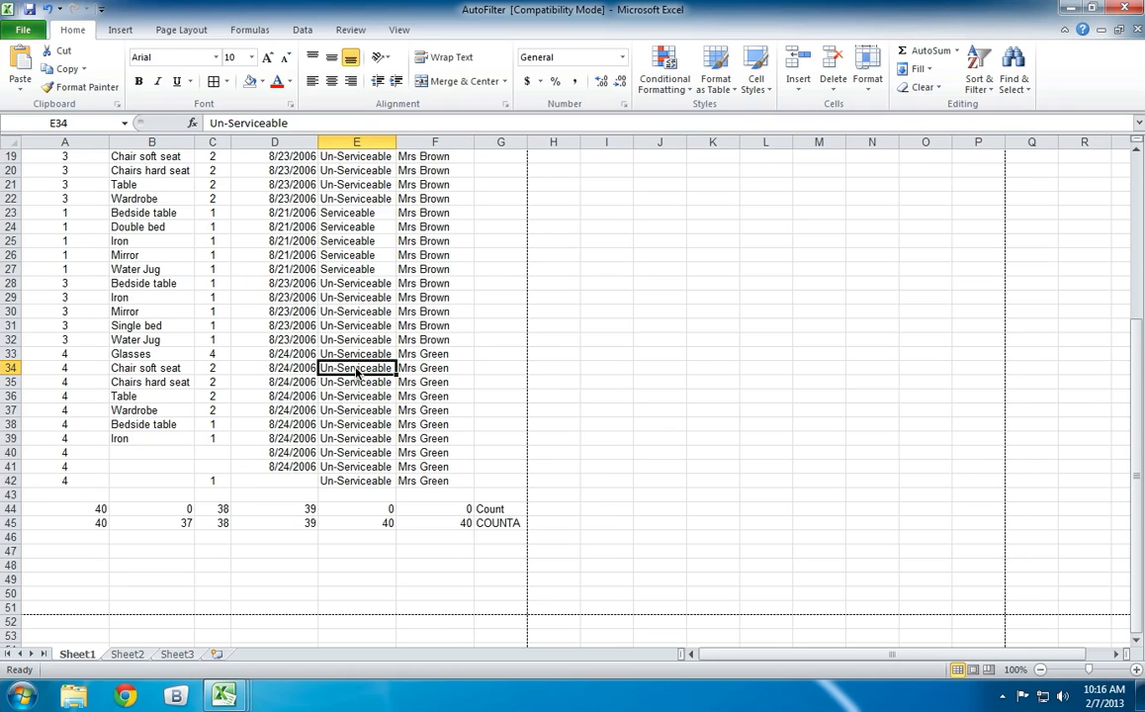
type("123")
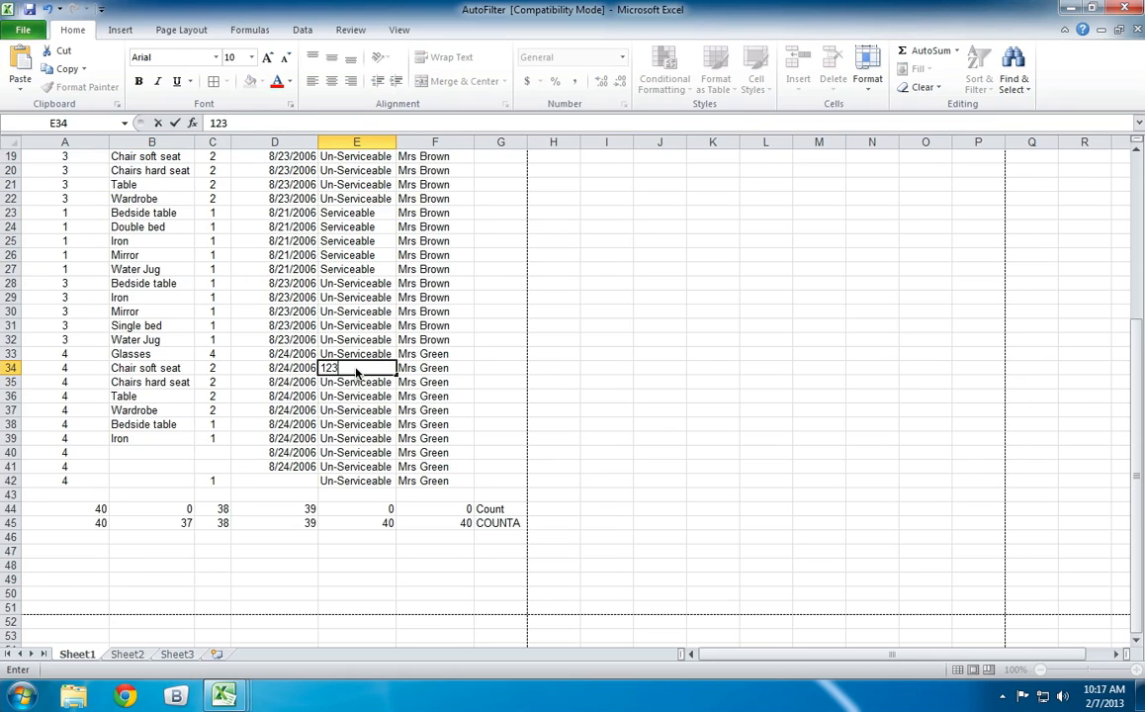
key("Up")
key("Up")
key("Up")
type("123")
key("Up")
key("Up")
key("Up")
type("123")
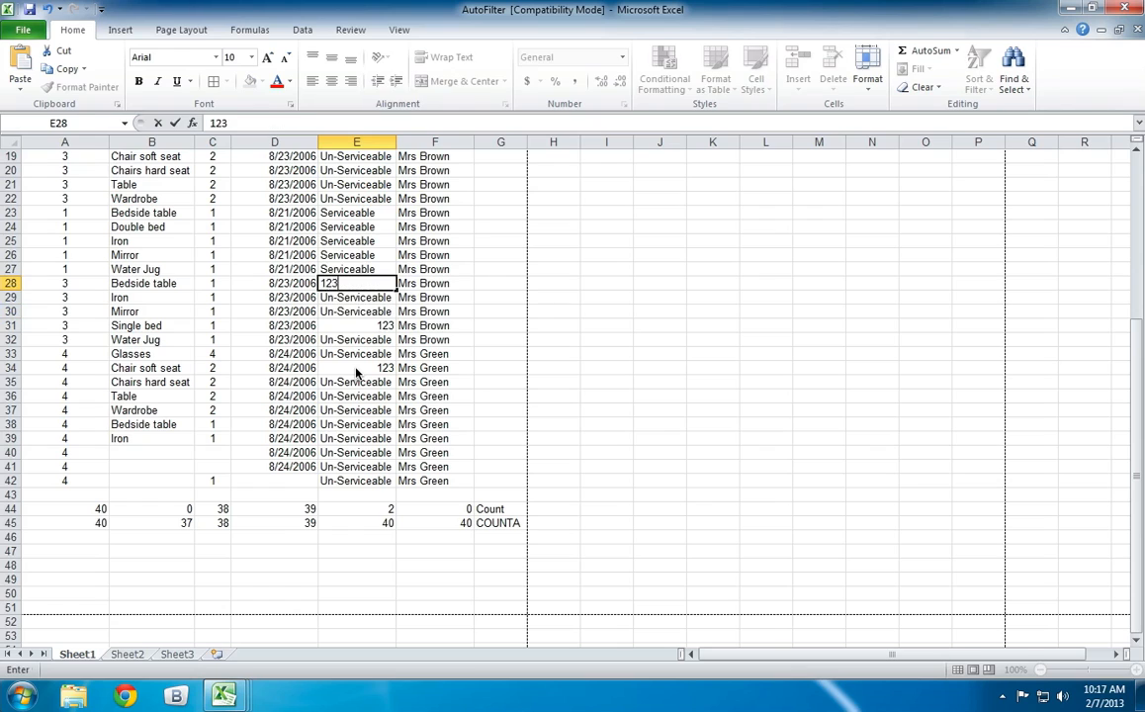
key("Up")
key("Up")
type("123")
key("Up")
key("Down")
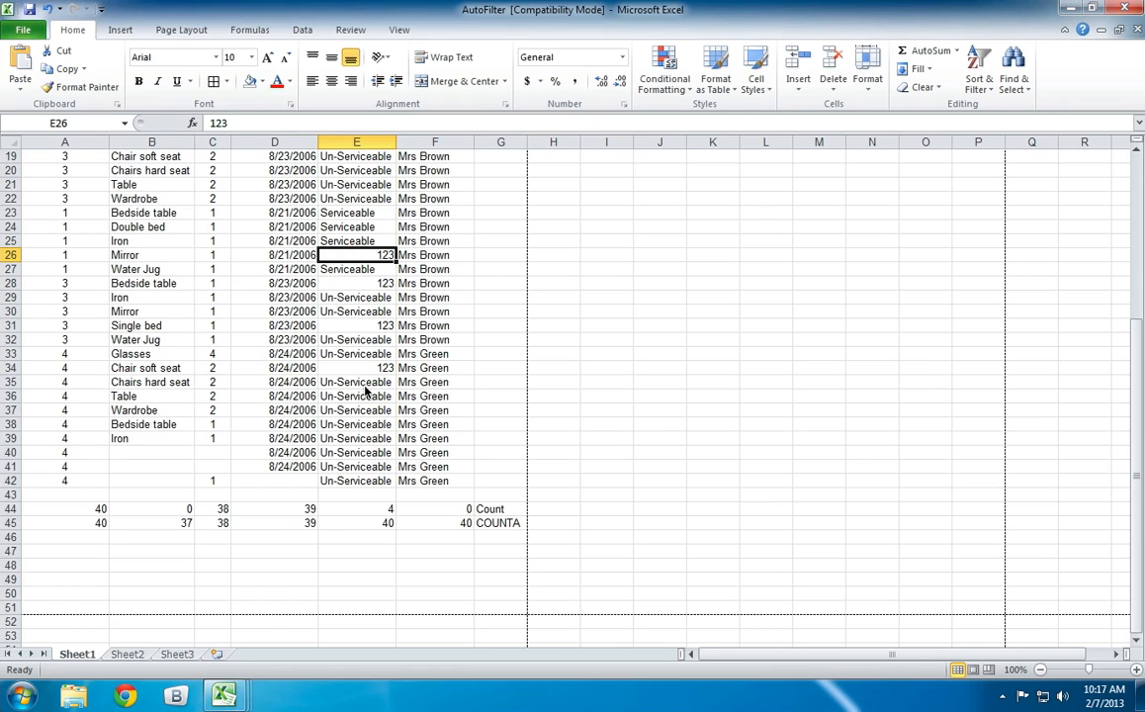
Compare the COUNT and COUNTA results in rows 44 and 45 with the entries above them for columns E, B and C.
left_click(341, 226)
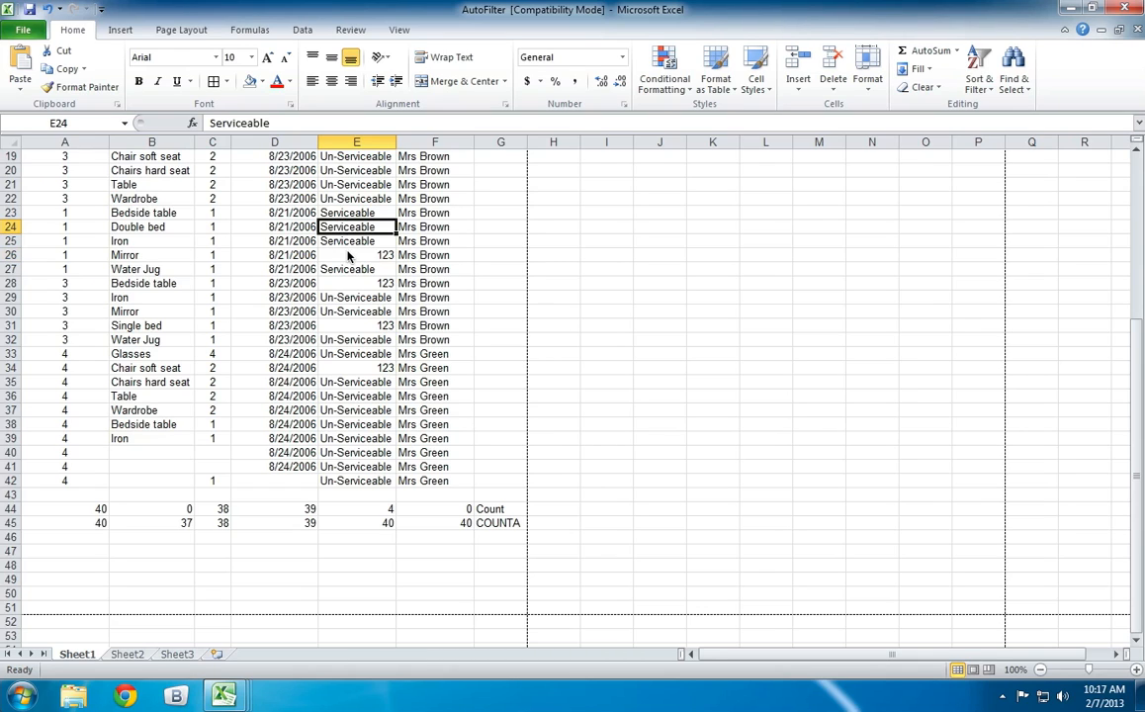
left_click(348, 256)
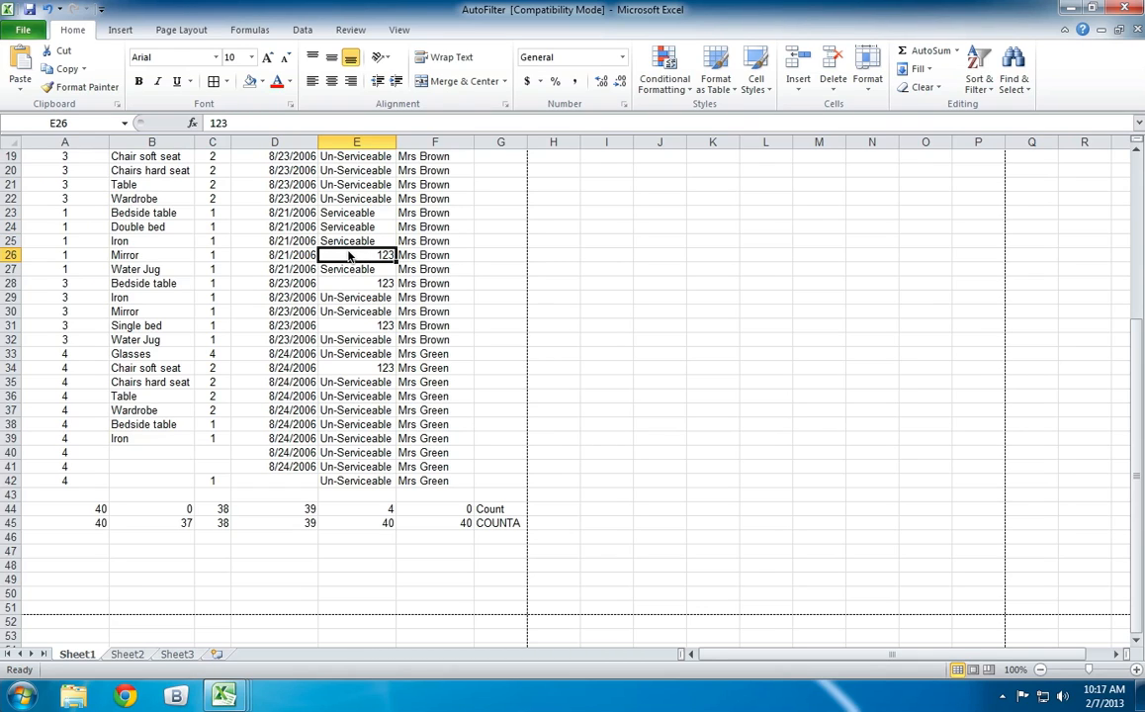
left_click(365, 511)
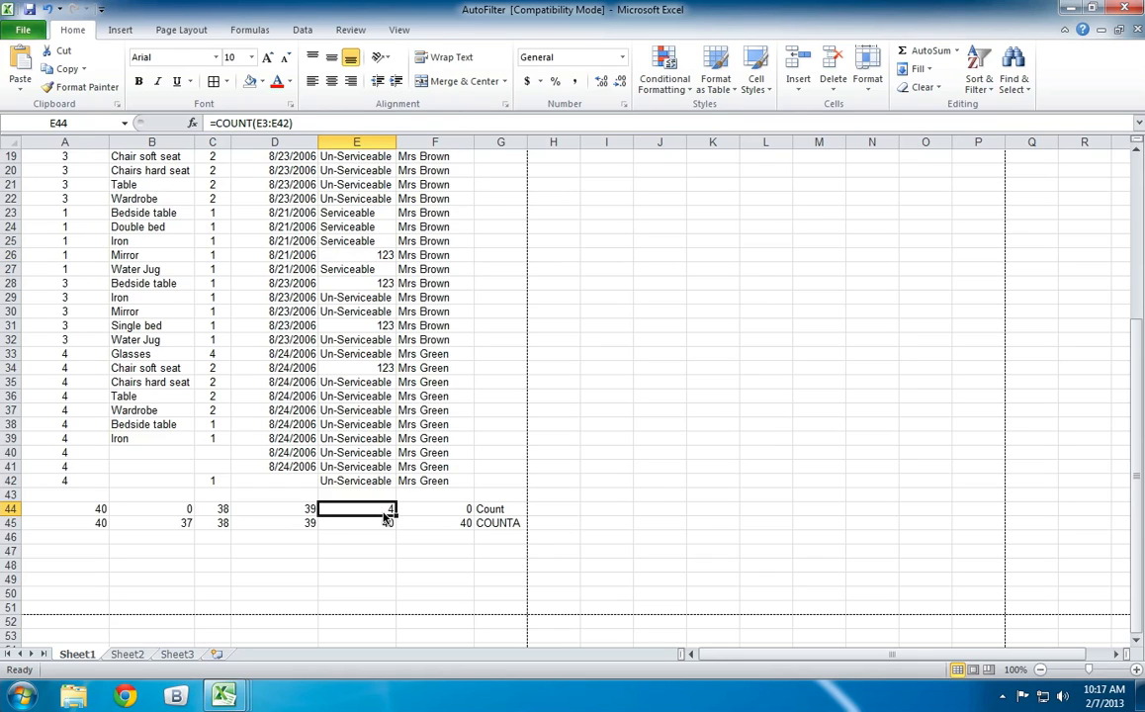
left_click(384, 521)
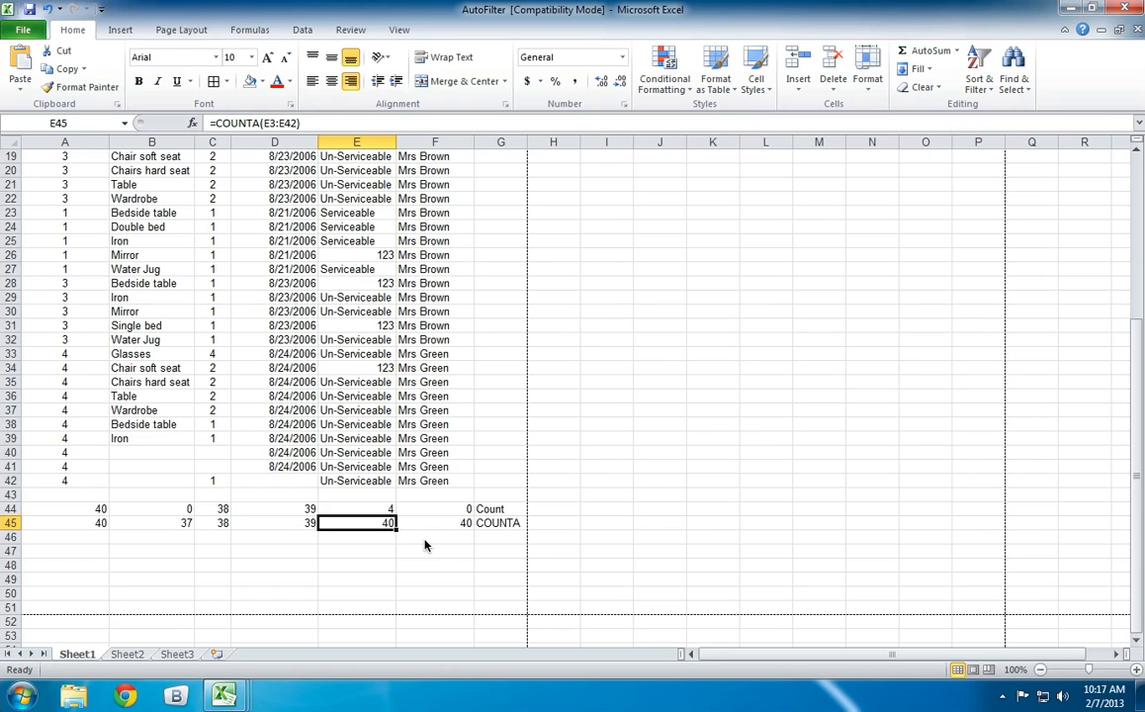
left_click(154, 522)
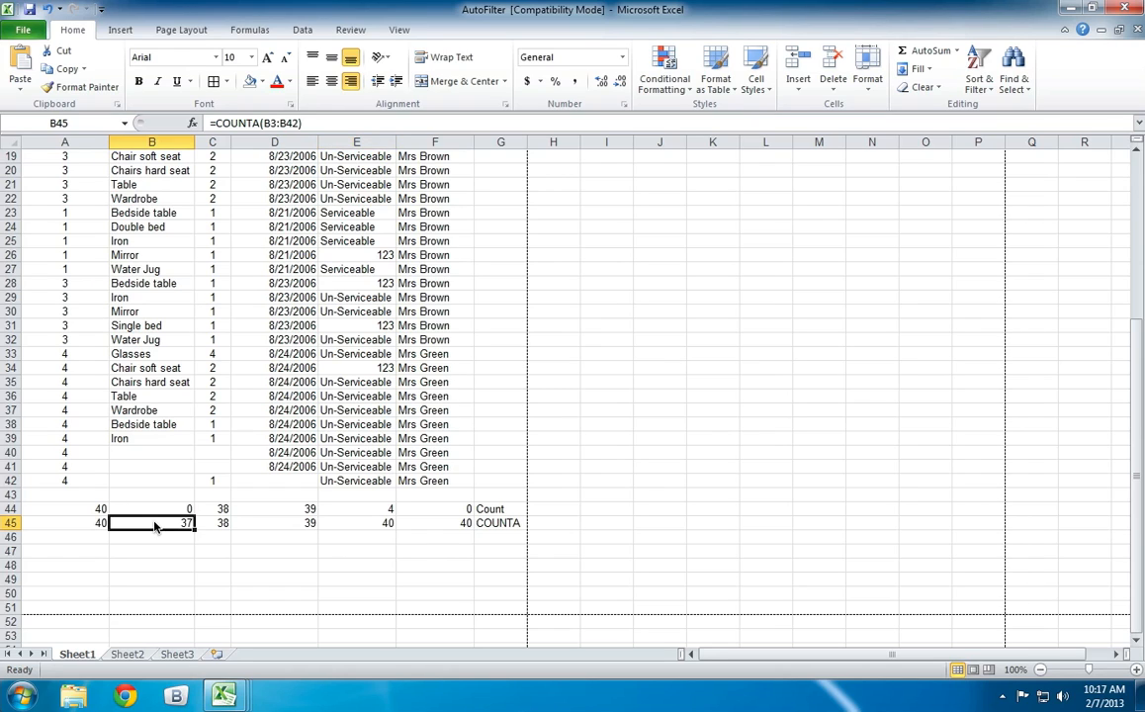
left_click_drag(148, 450, 149, 491)
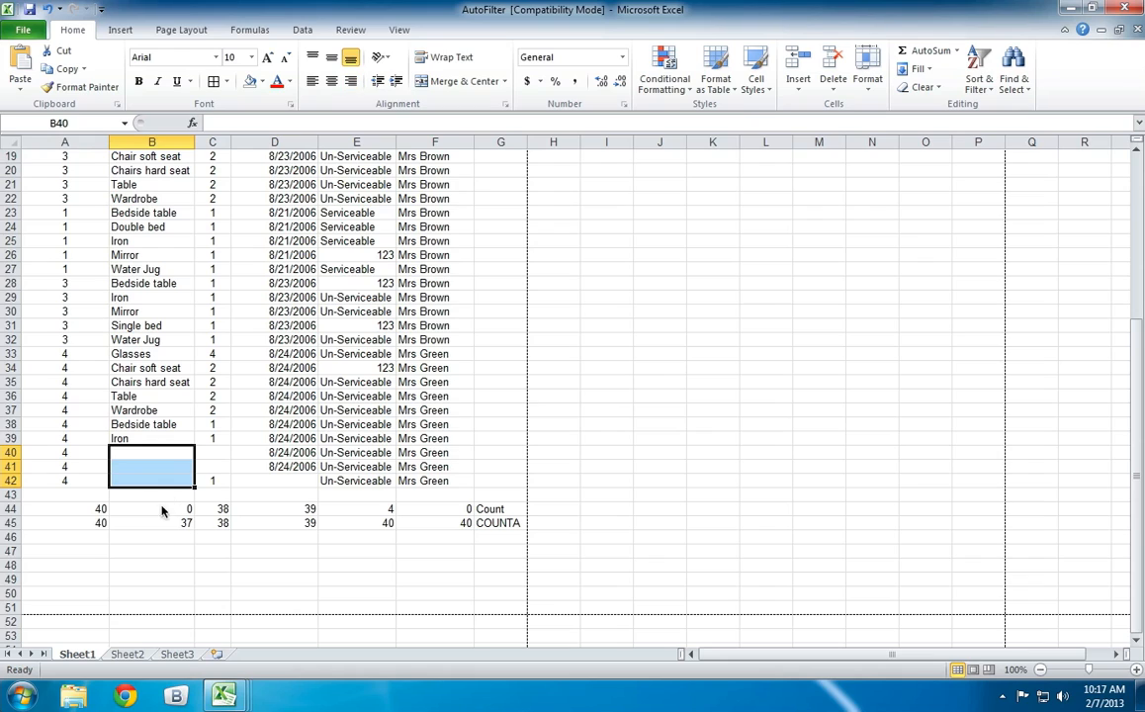
left_click(149, 537)
left_click(151, 508)
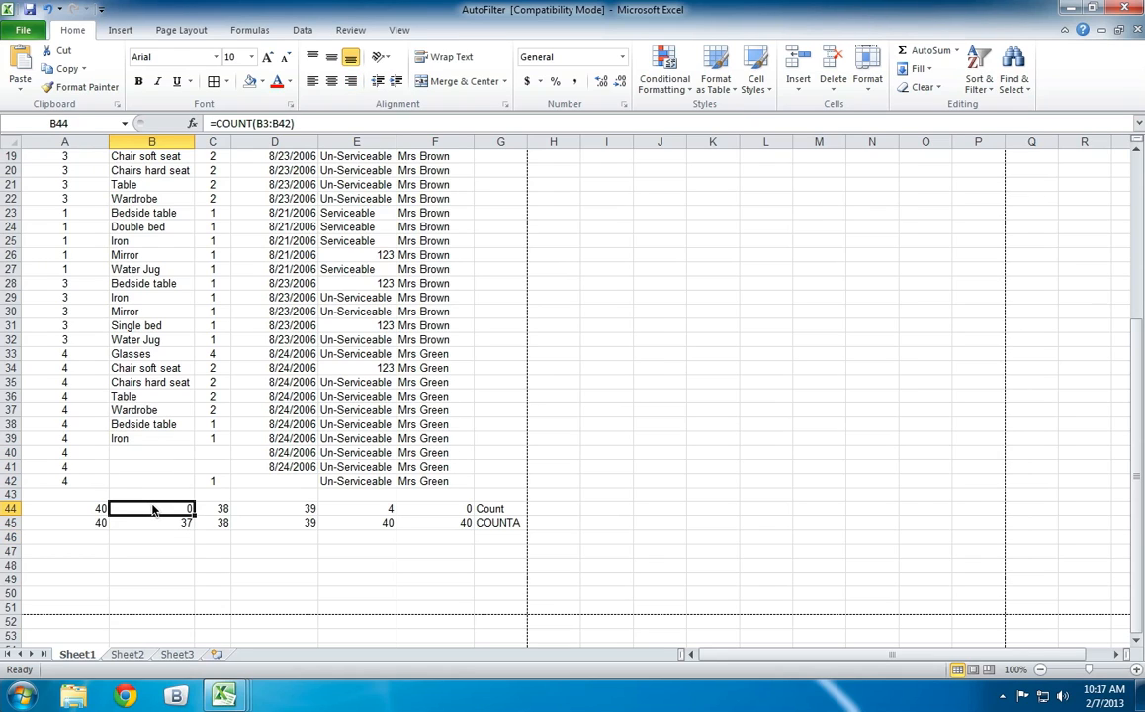
left_click_drag(138, 480, 148, 269)
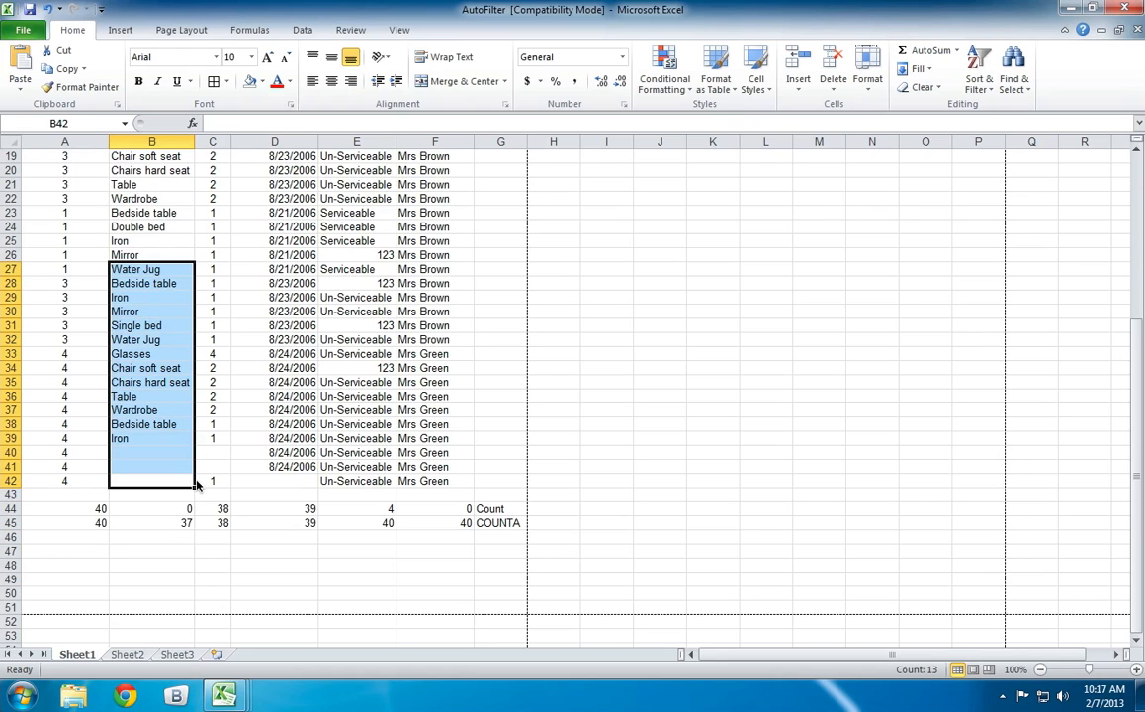
left_click(220, 507)
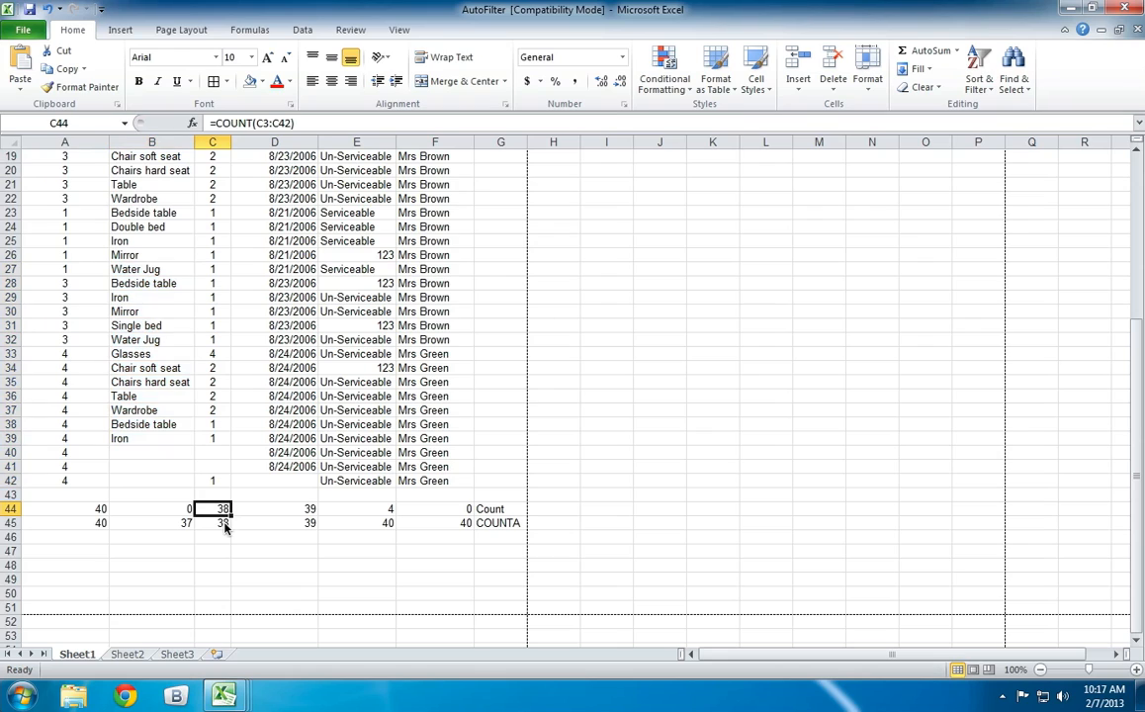
left_click(213, 481)
left_click(223, 509)
left_click(224, 524)
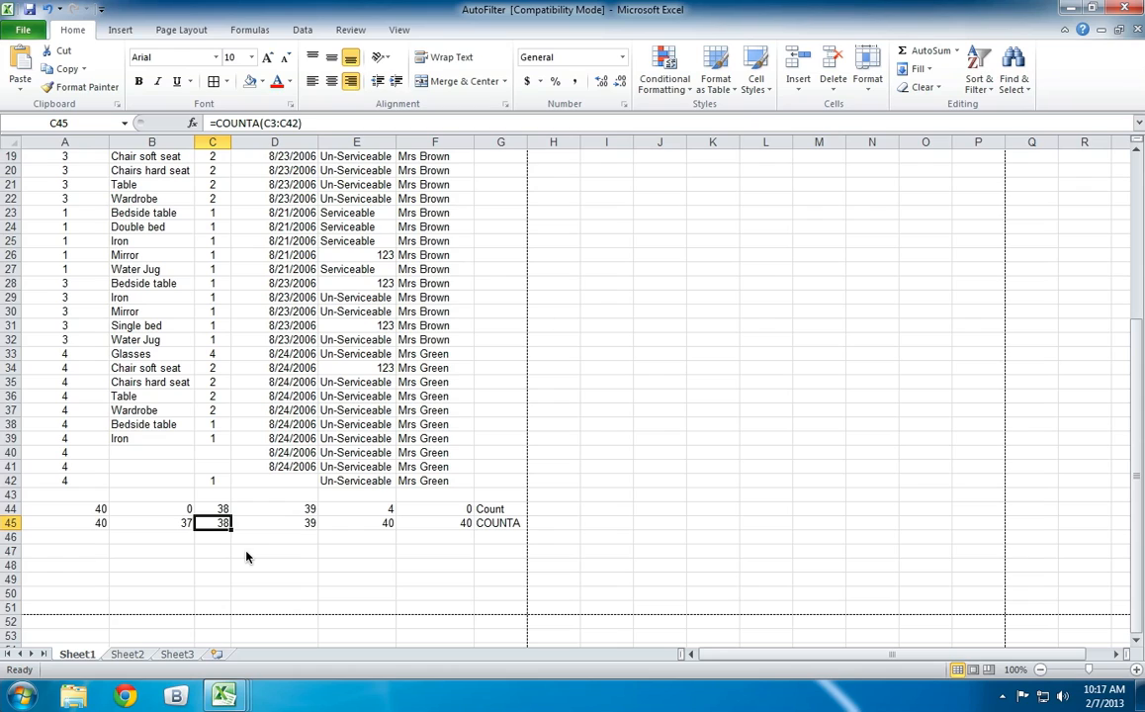
Enter the text at in the blank cell C40 and check the COUNT result for column C.
left_click(215, 454)
type("at")
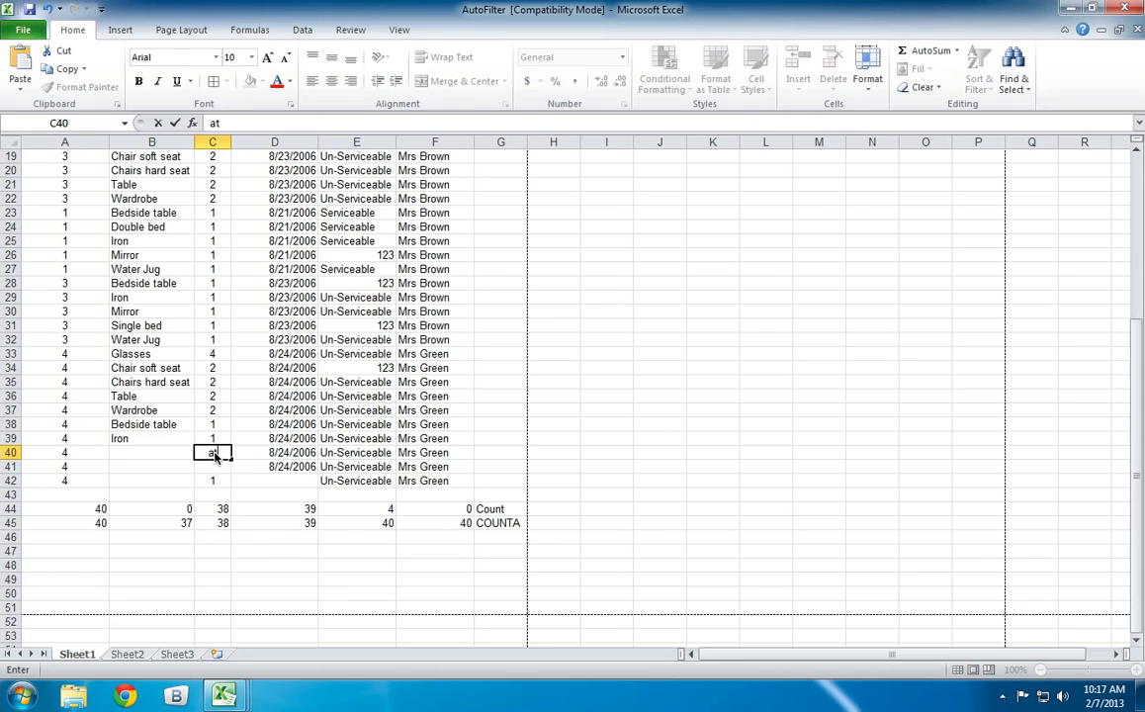
key("Return")
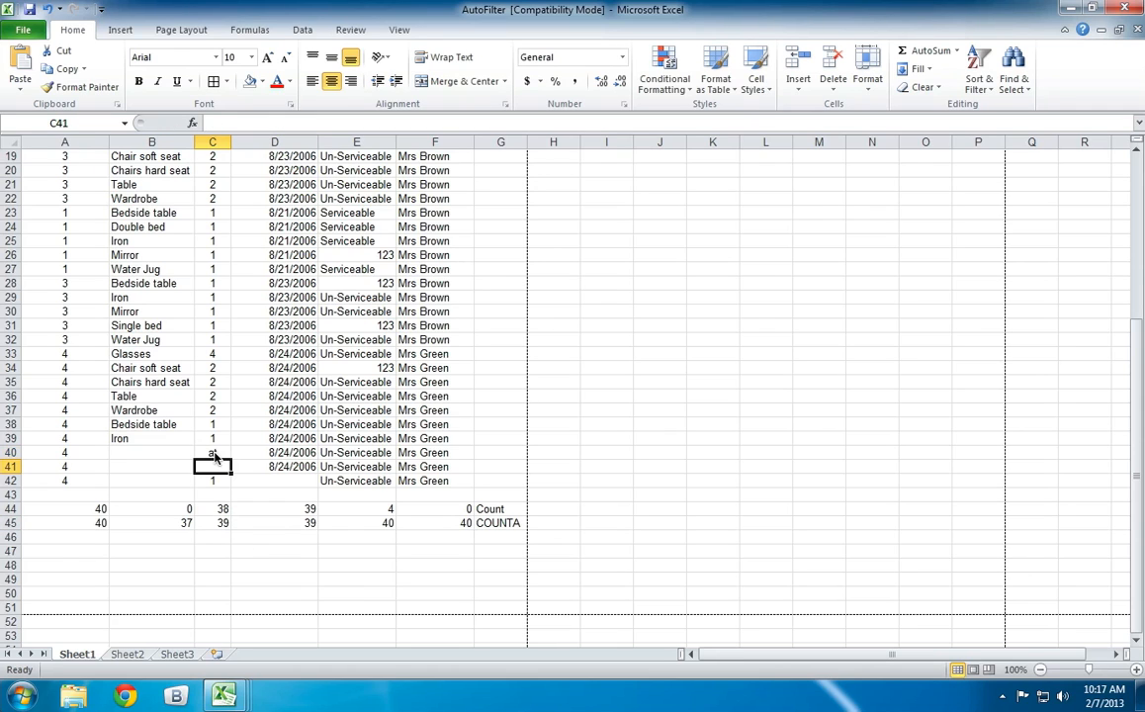
left_click(215, 510)
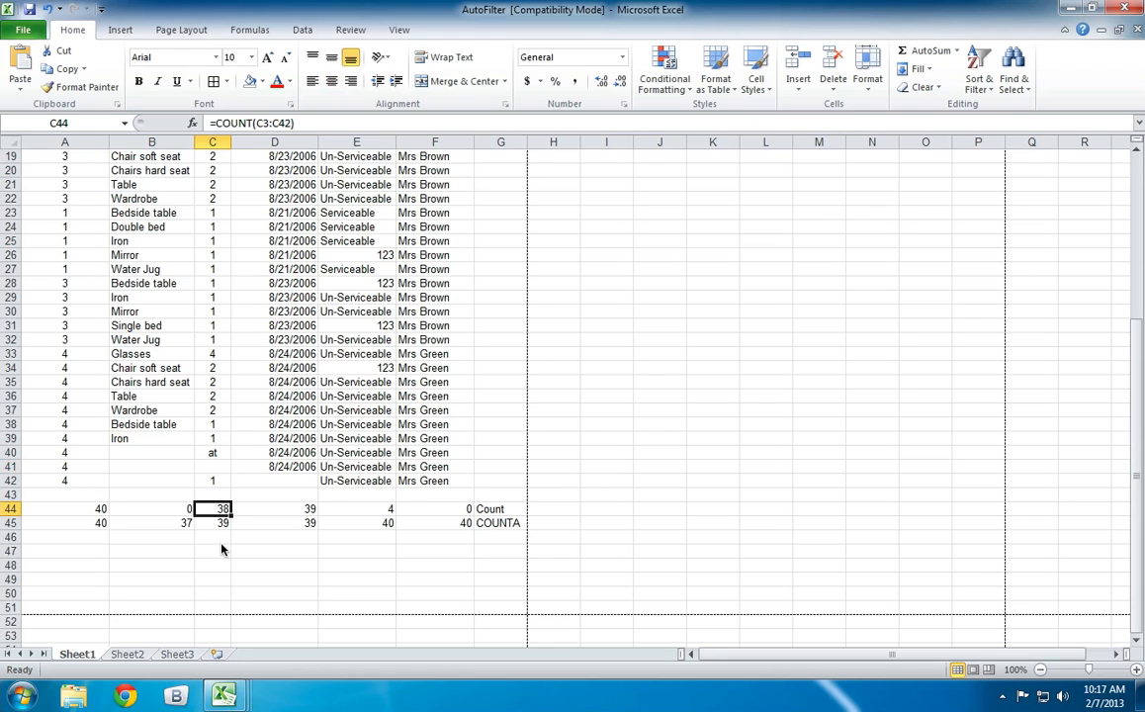
left_click(98, 537)
type("=count")
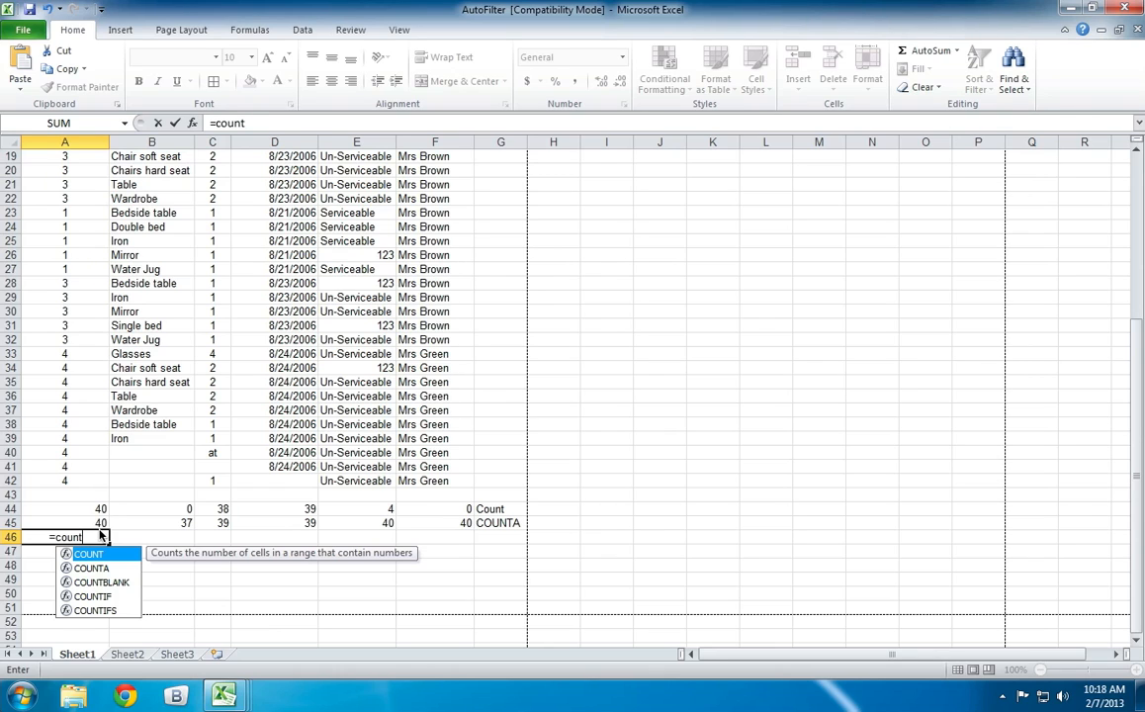
key("BackSpace")
key("BackSpace")
key("BackSpace")
key("BackSpace")
key("BackSpace")
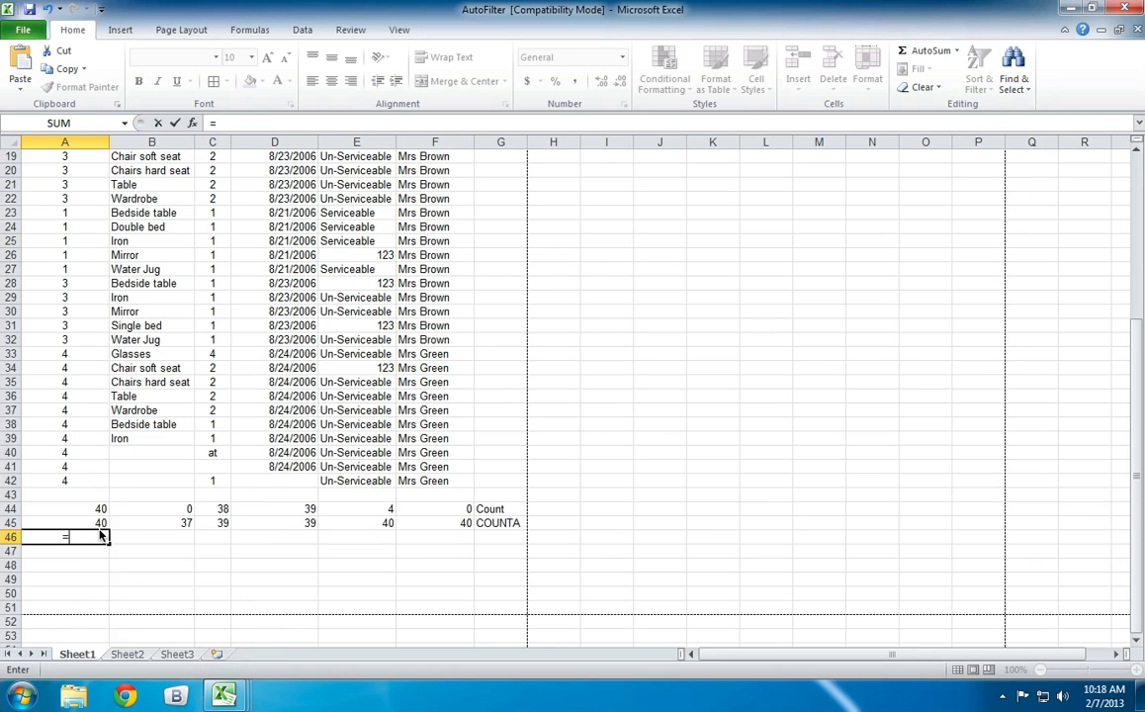
key("Escape")
Begin a COUNTIF formula in cell B46, below the COUNTA result for column B.
key("Tab")
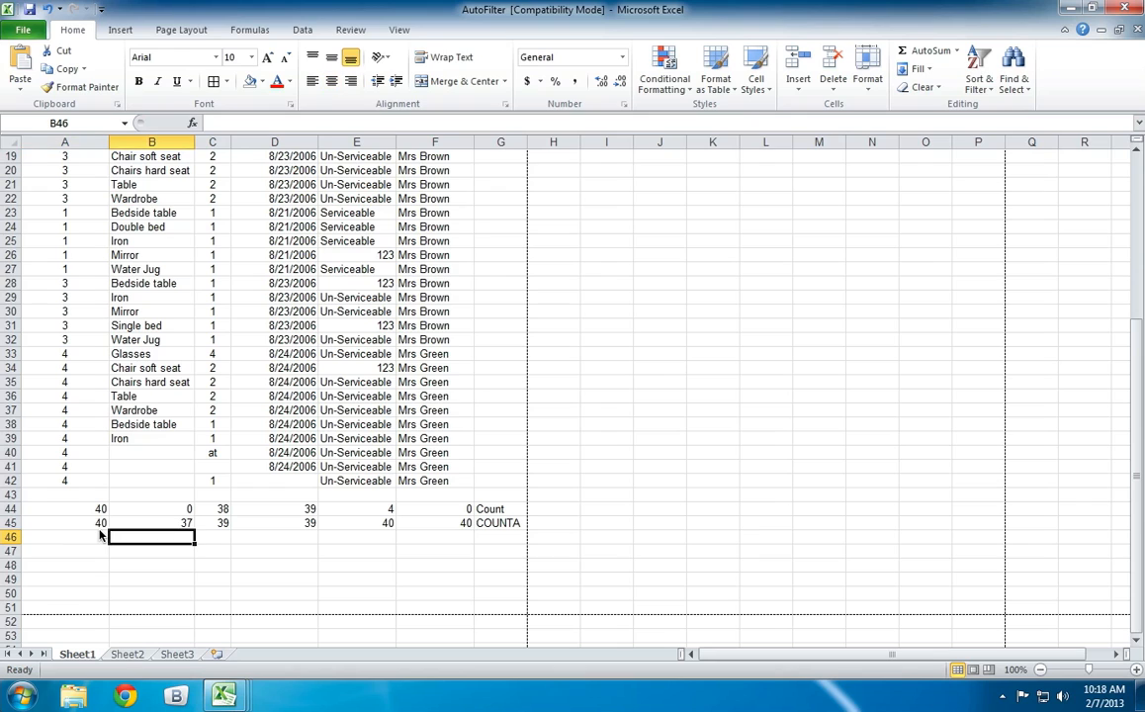
type("=coun")
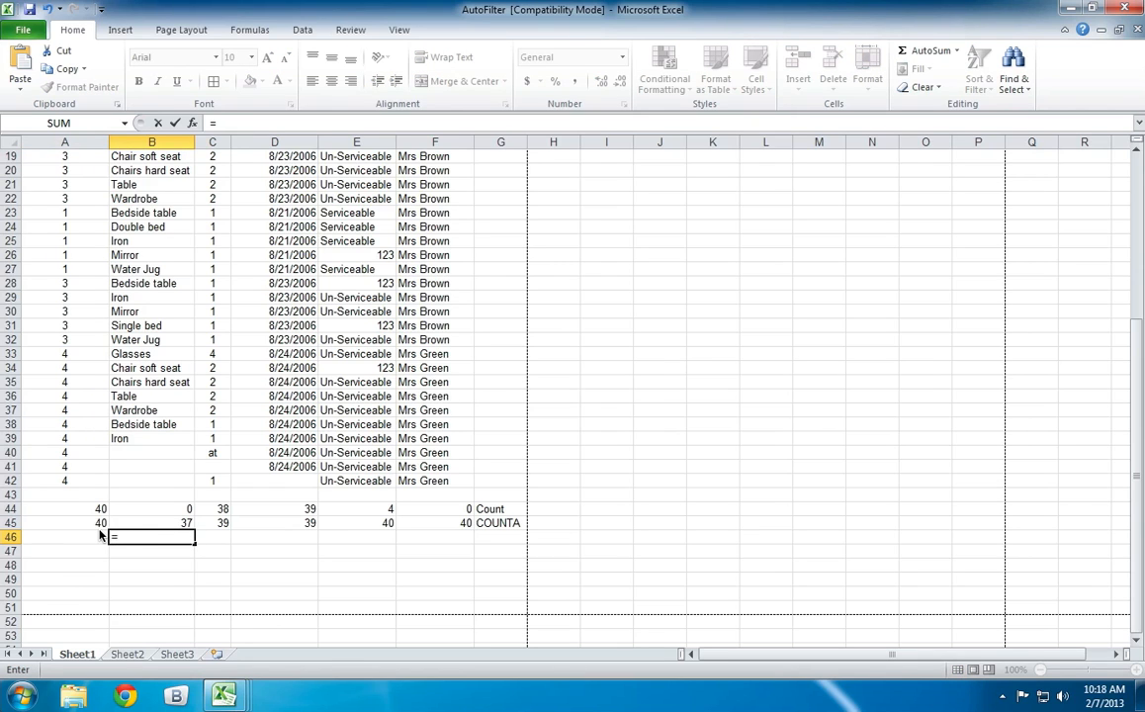
key("Down")
key("Down")
key("Down")
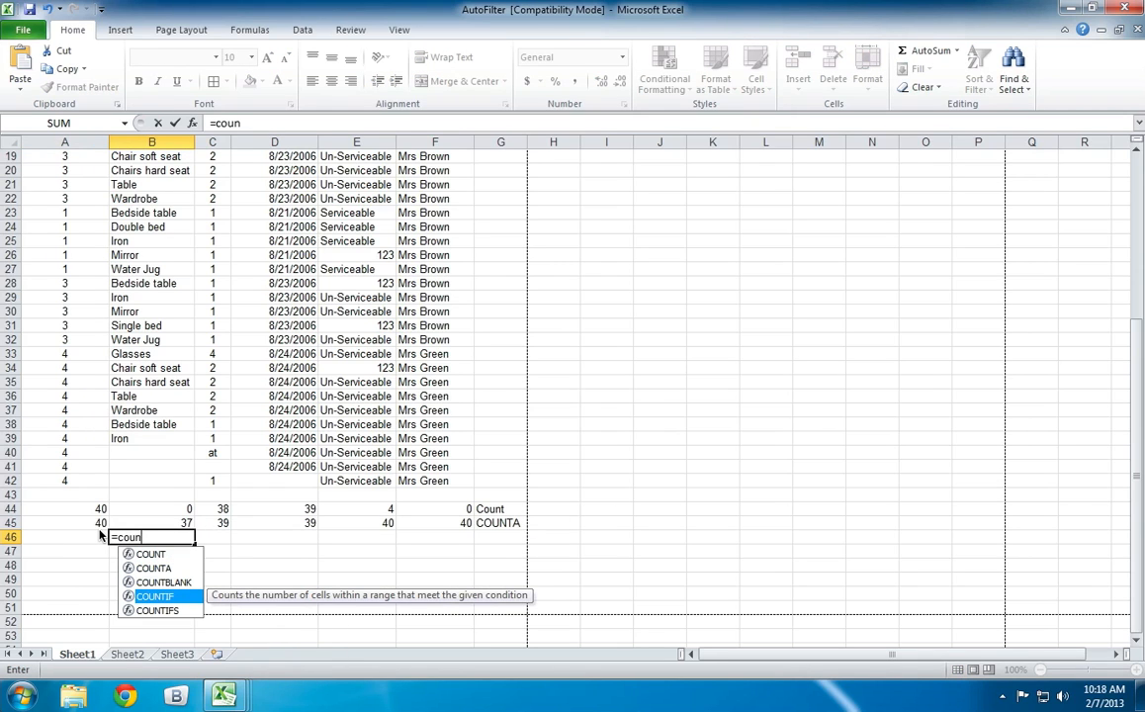
key("Tab")
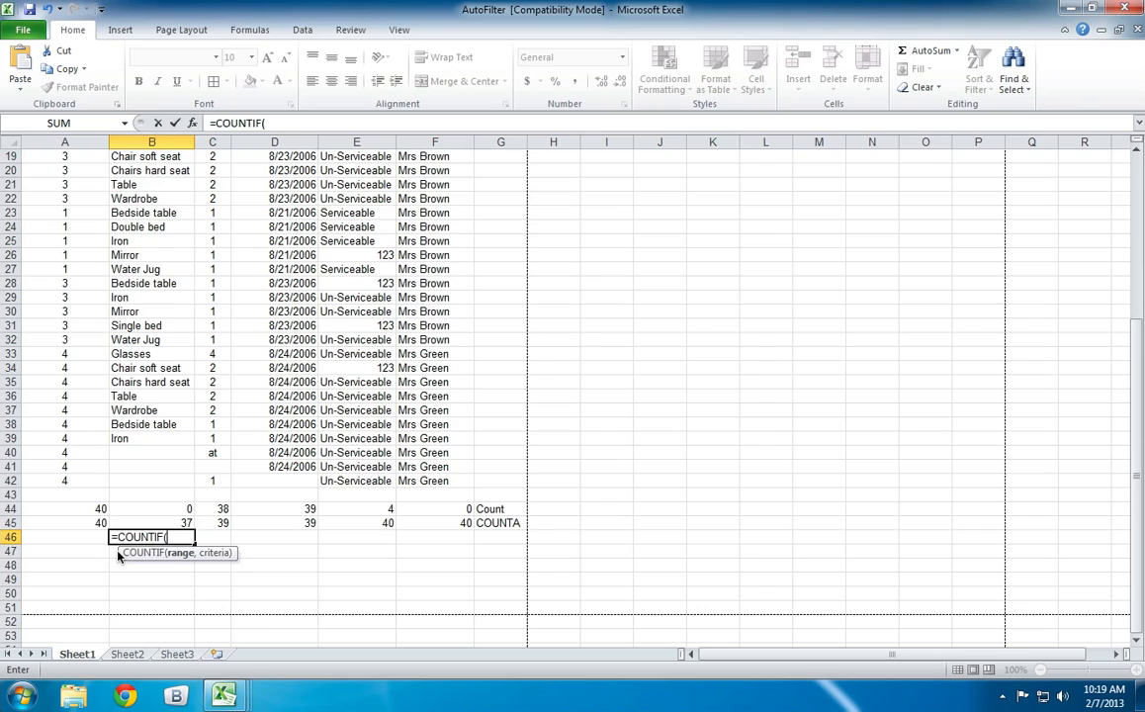
left_click_drag(117, 557, 117, 567)
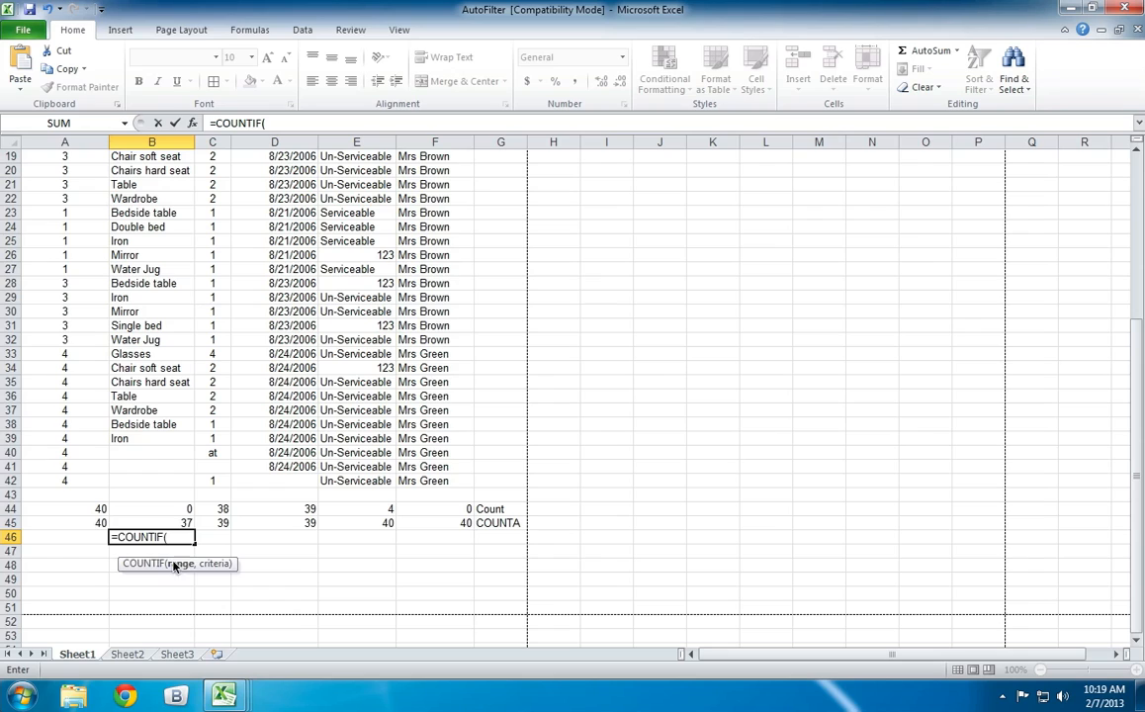
Complete the formula in B46 as =COUNTIF(B3:B42,"Iron").
left_click(107, 504)
key("BackSpace")
key("BackSpace")
key("BackSpace")
type("b3:b42")
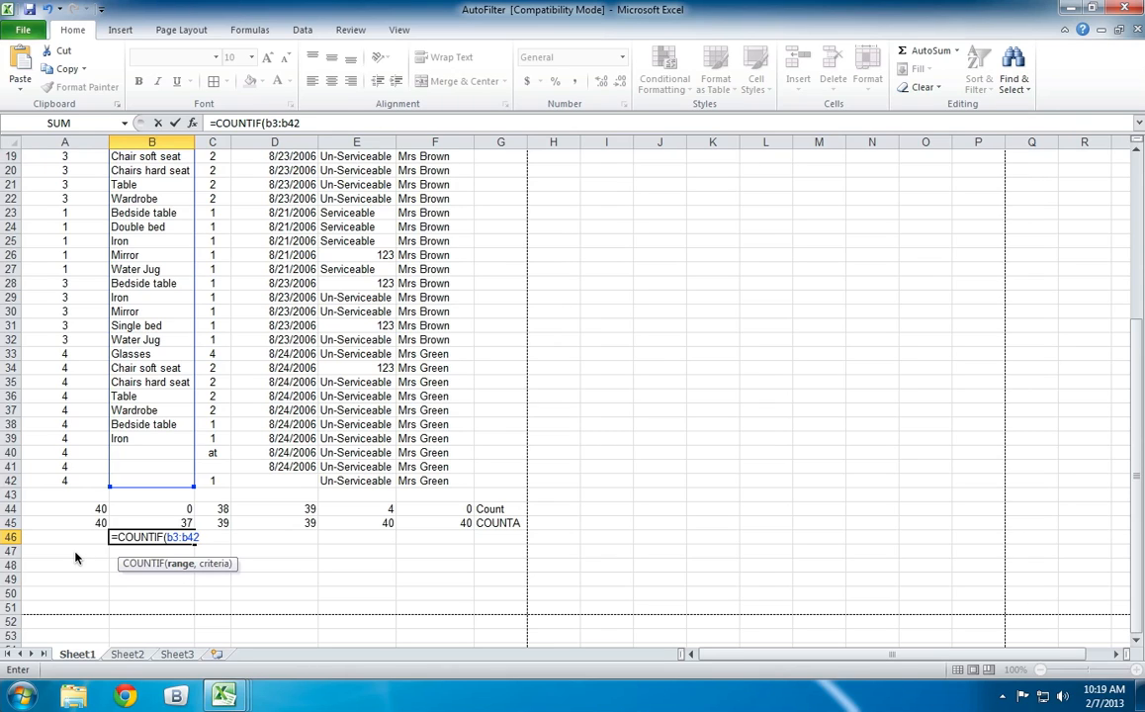
type(",")
type("\"Iron")
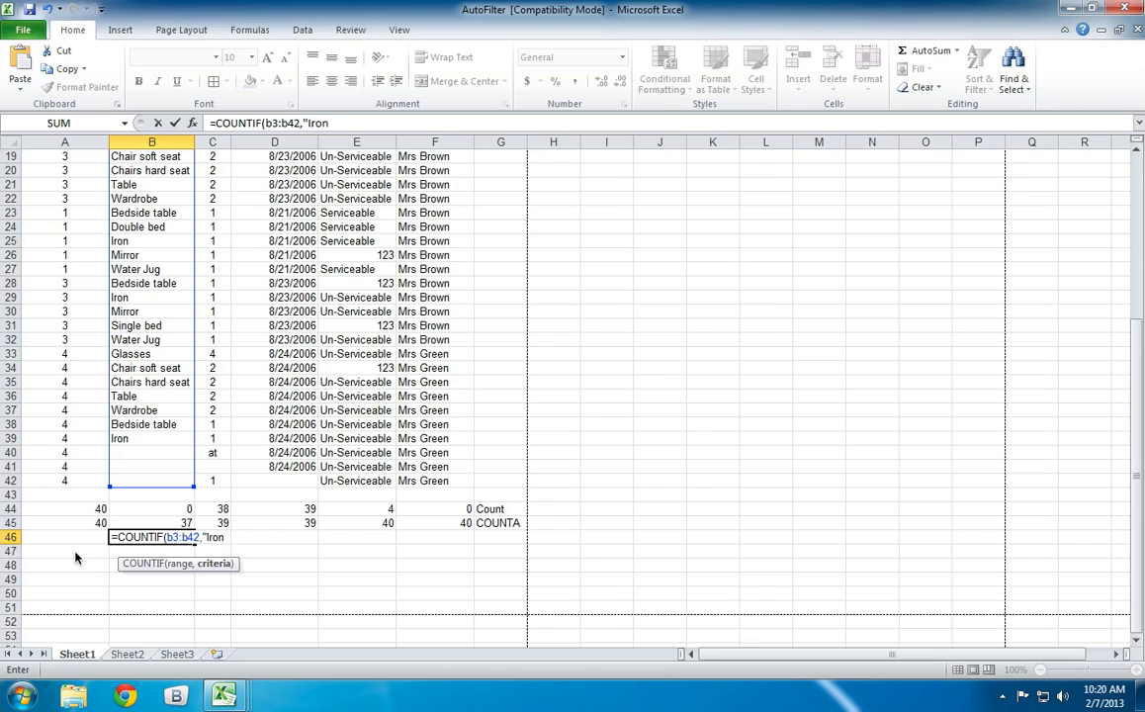
type("\")")
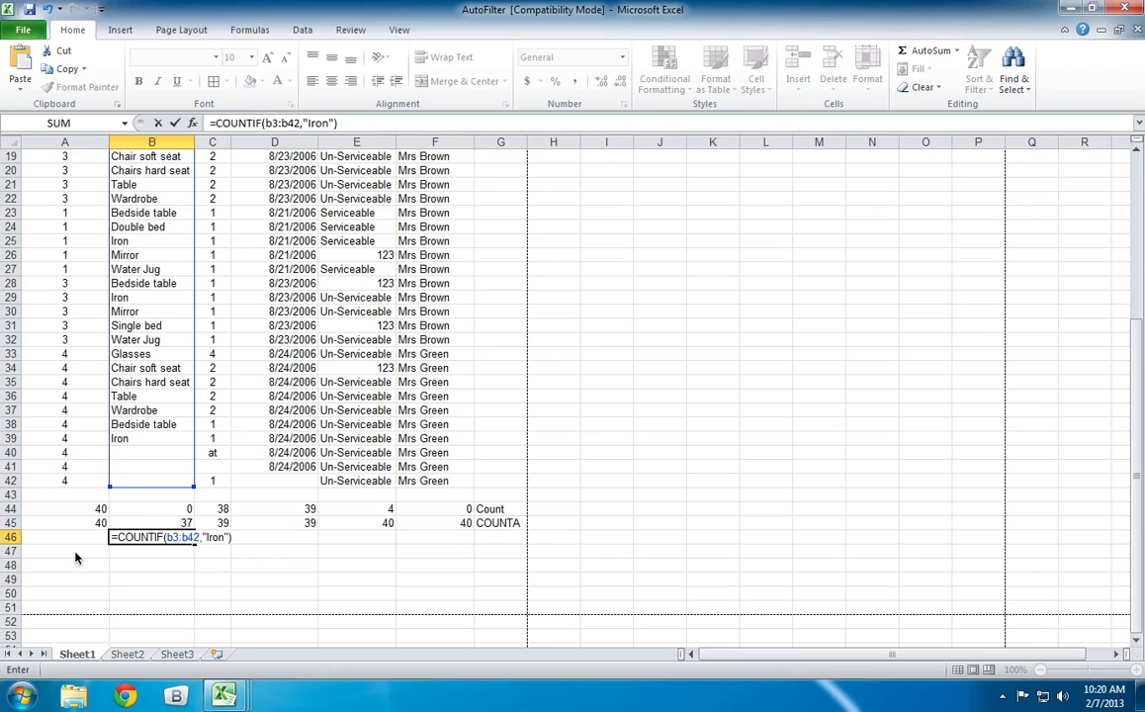
key("Return")
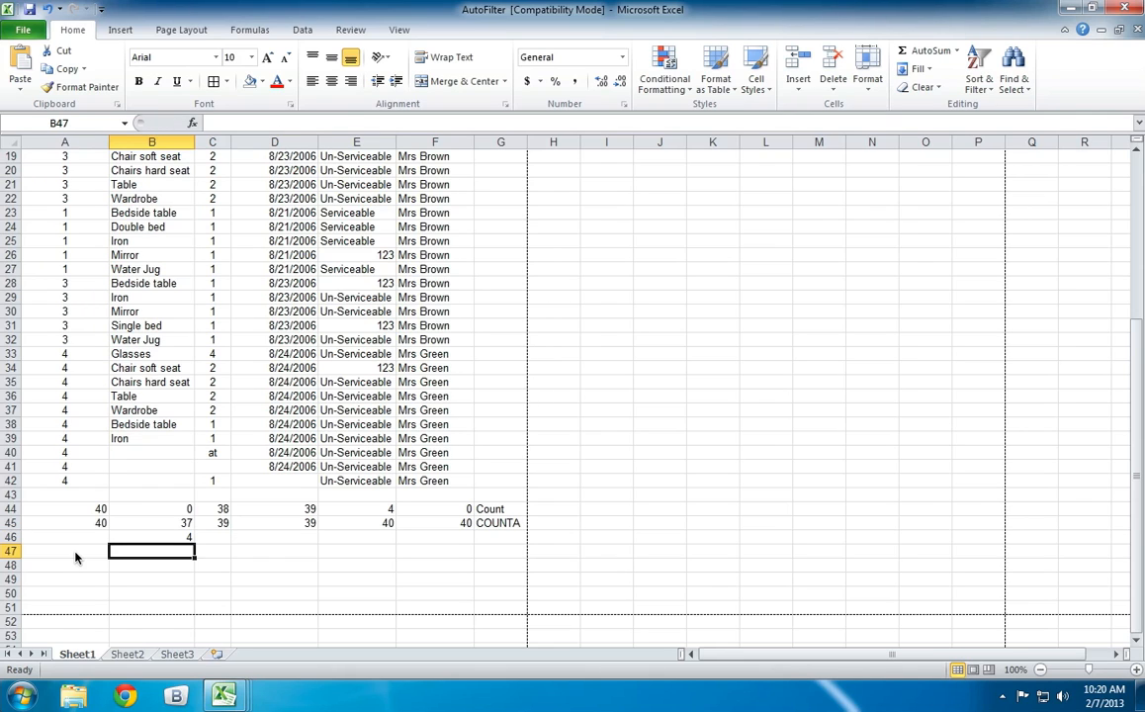
Fill the COUNTIF formula from cell B46 across to F46.
key("Up")
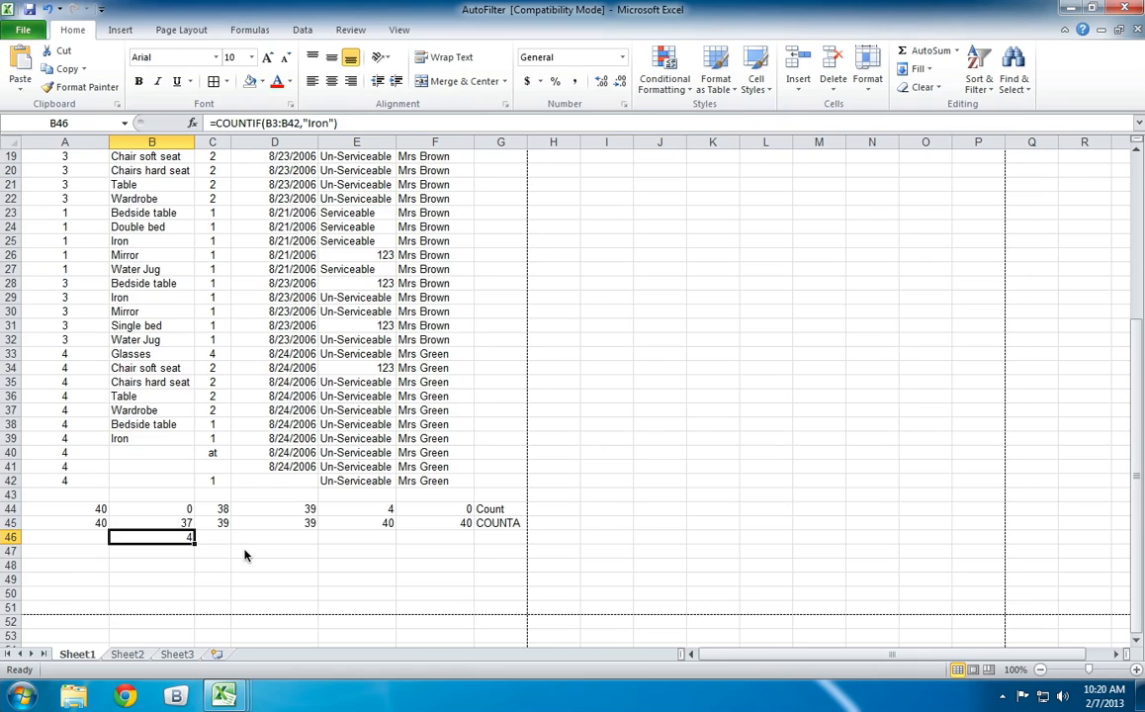
left_click_drag(195, 544, 466, 575)
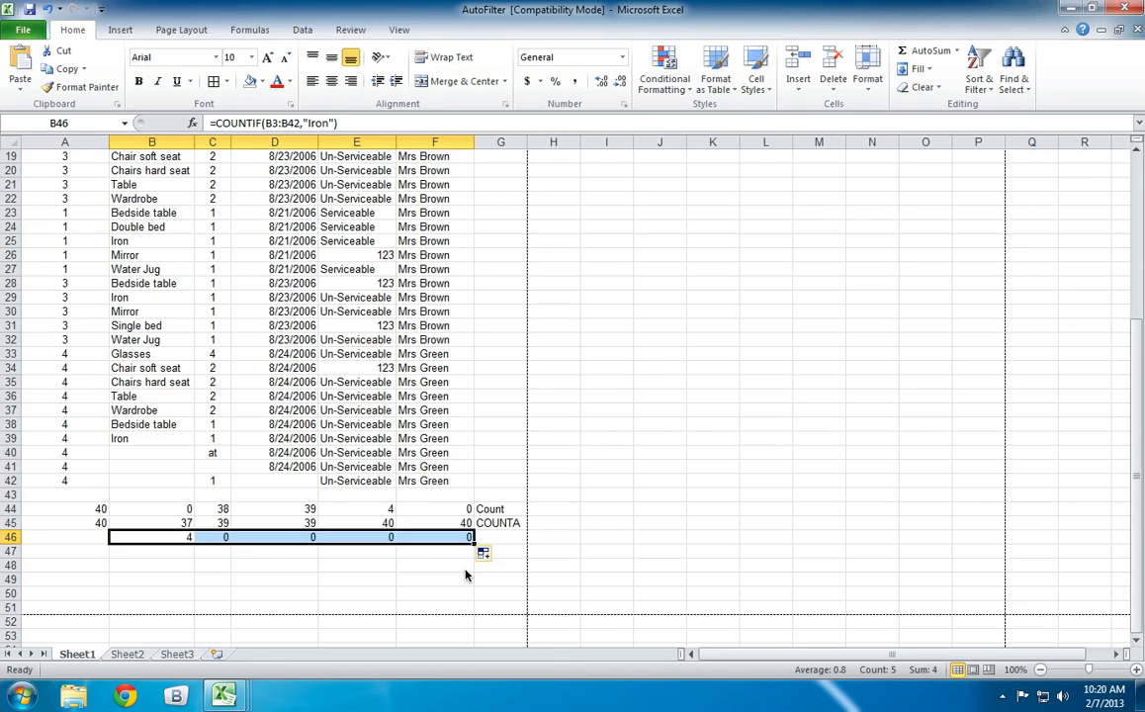
Label the COUNTIF results row by entering COUNTIF in cell G46.
left_click(429, 579)
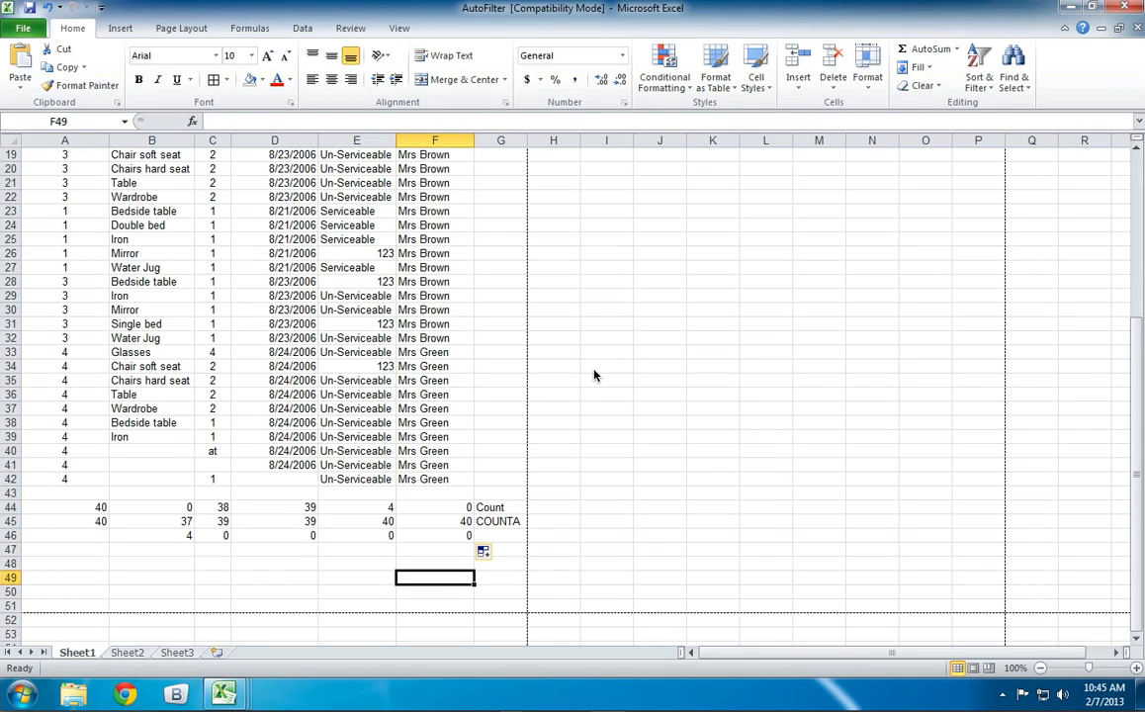
left_click(502, 537)
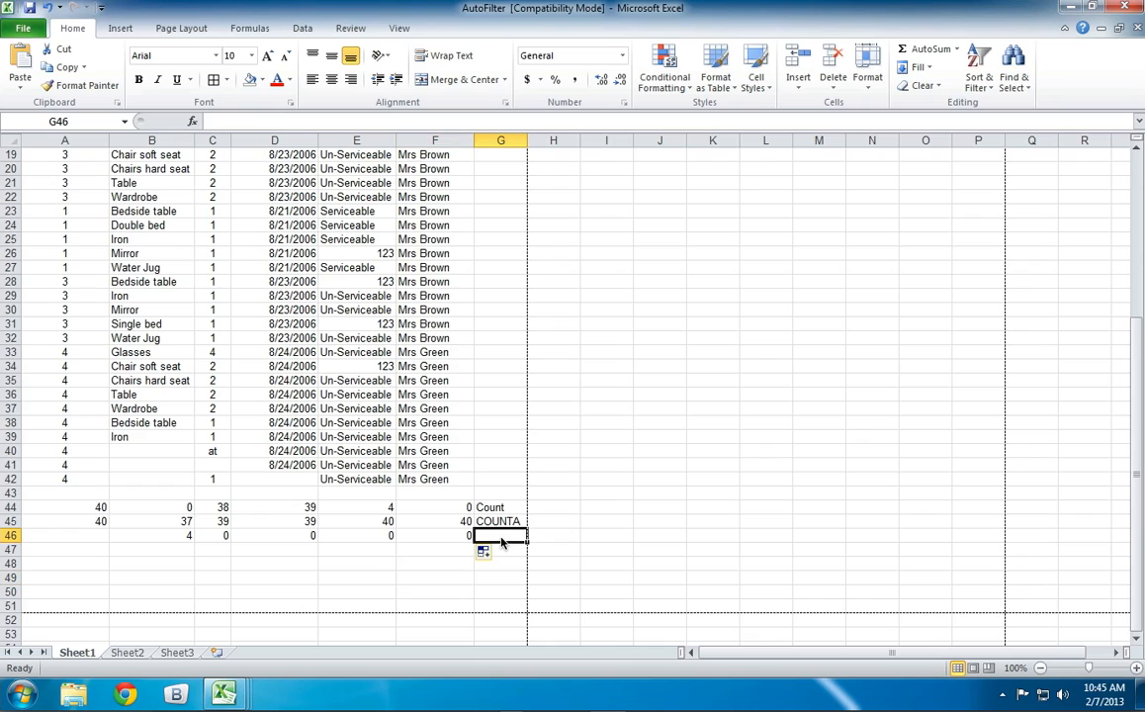
type("CO")
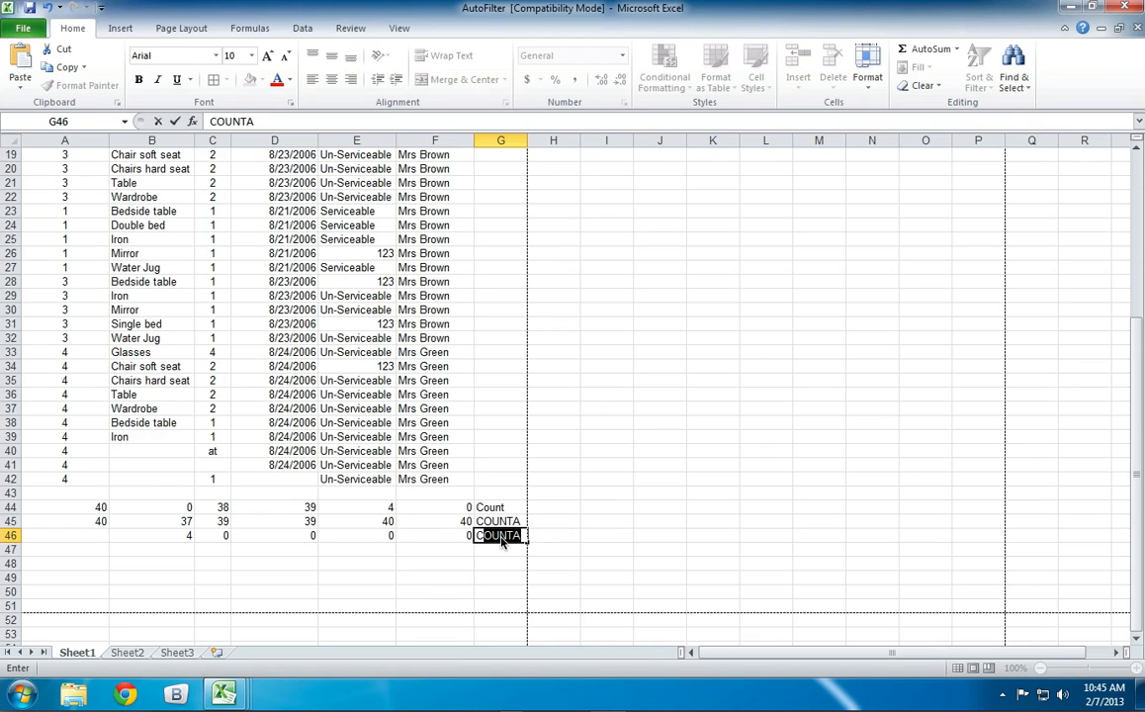
type("UNTIF")
key("Up")
key("Up")
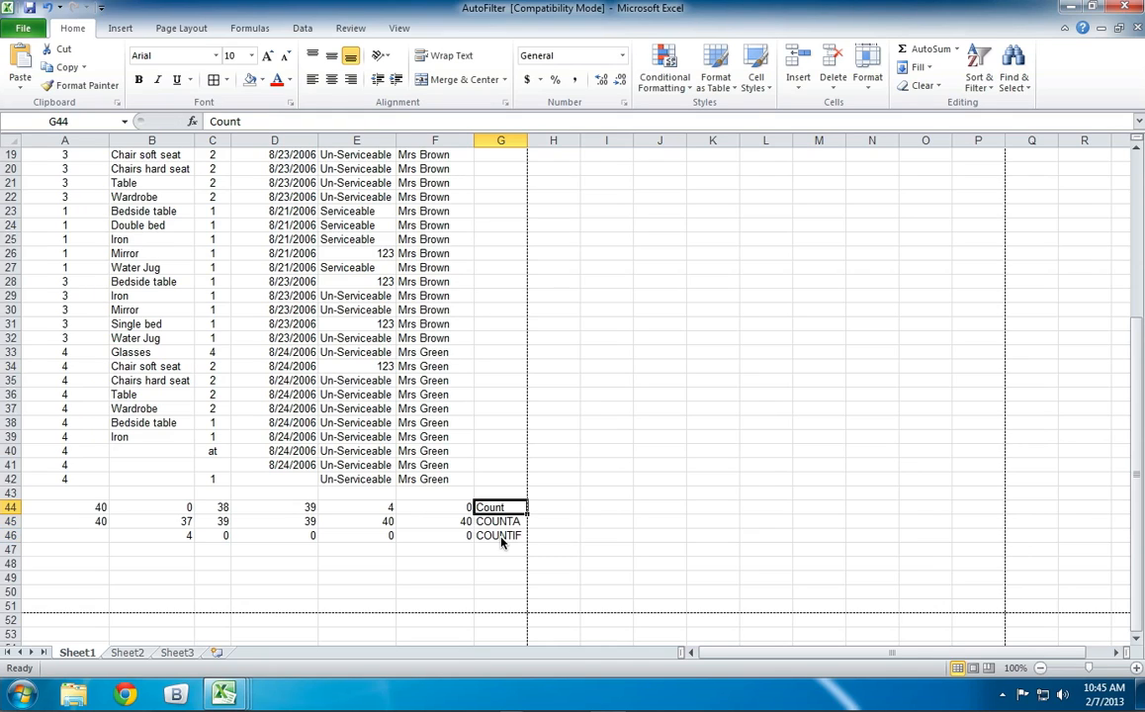
Replace the label in cell G44 with COUNT in capital letters.
type("COUNT")
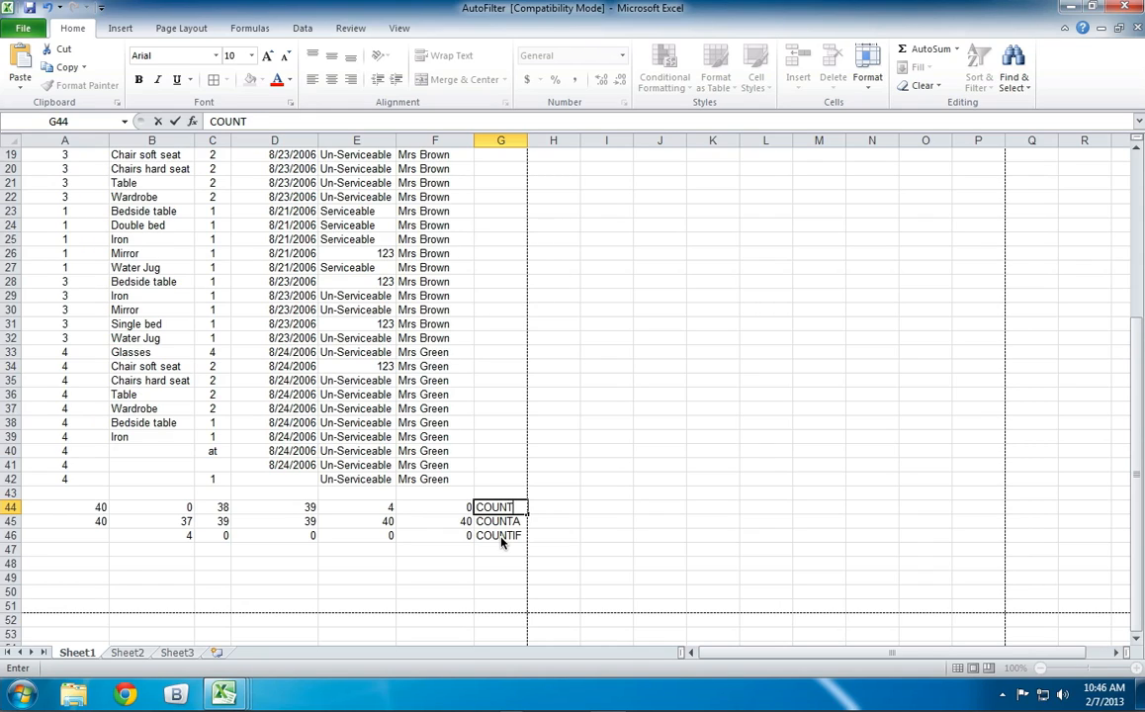
key("Return")
key("Return")
key("Return")
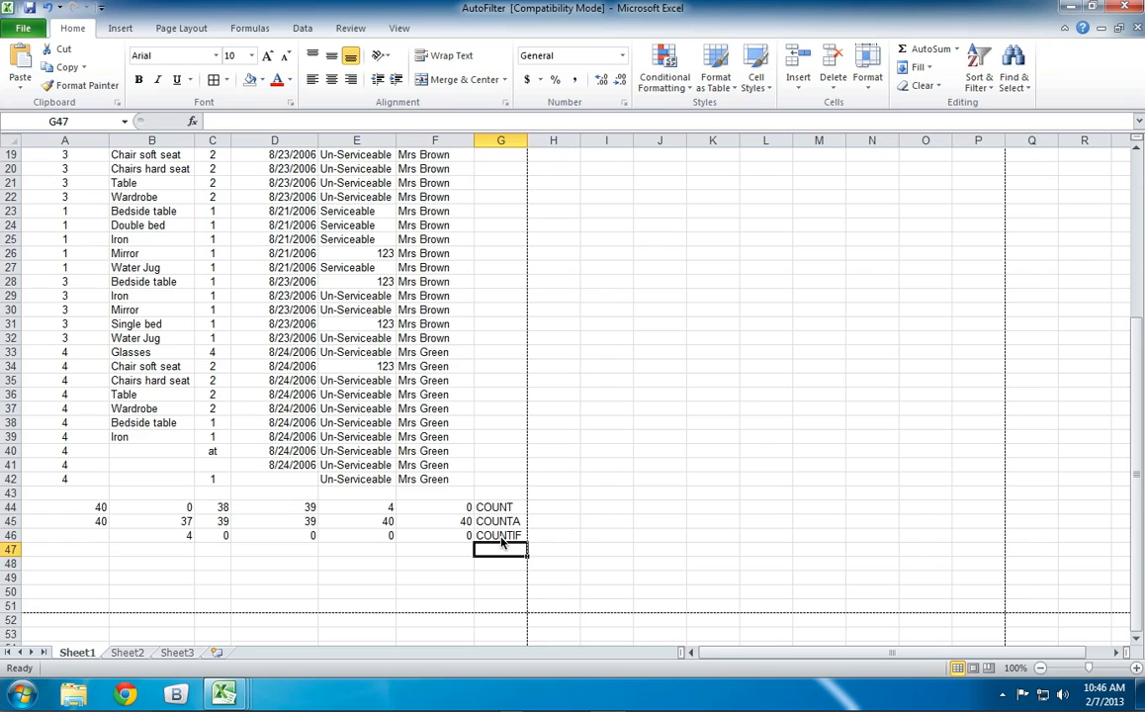
Begin a COUNTIF formula in cell G47, below the COUNTIF label.
type("=cou")
key("Down")
key("Down")
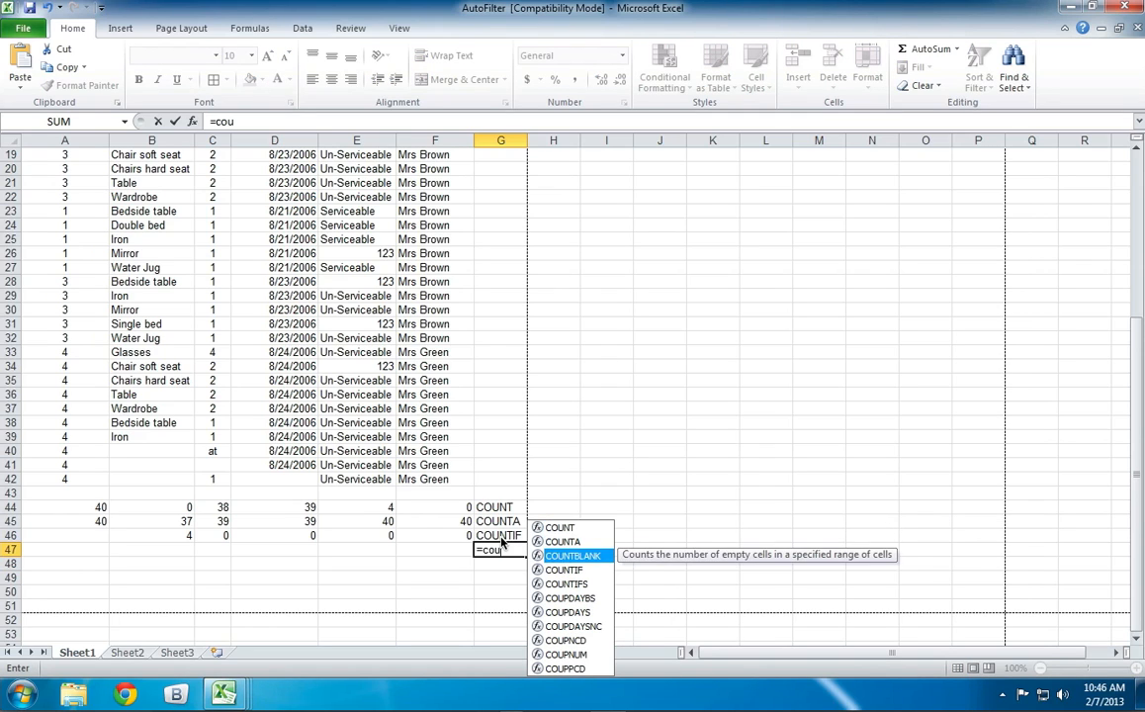
key("Down")
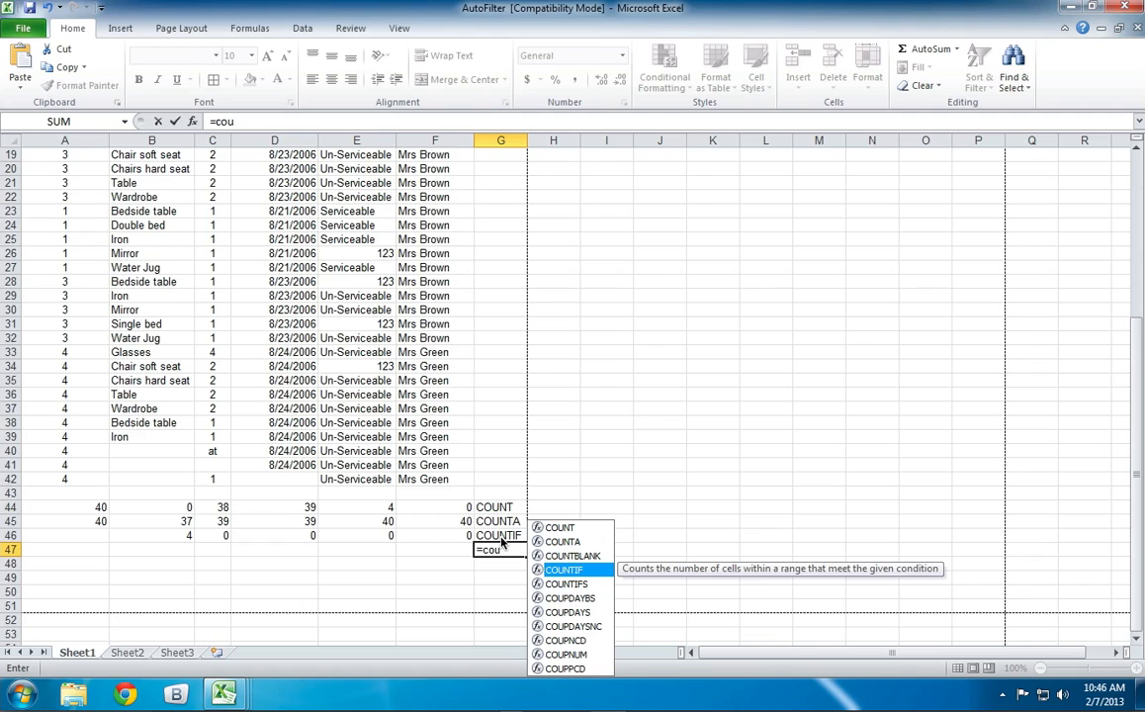
key("Tab")
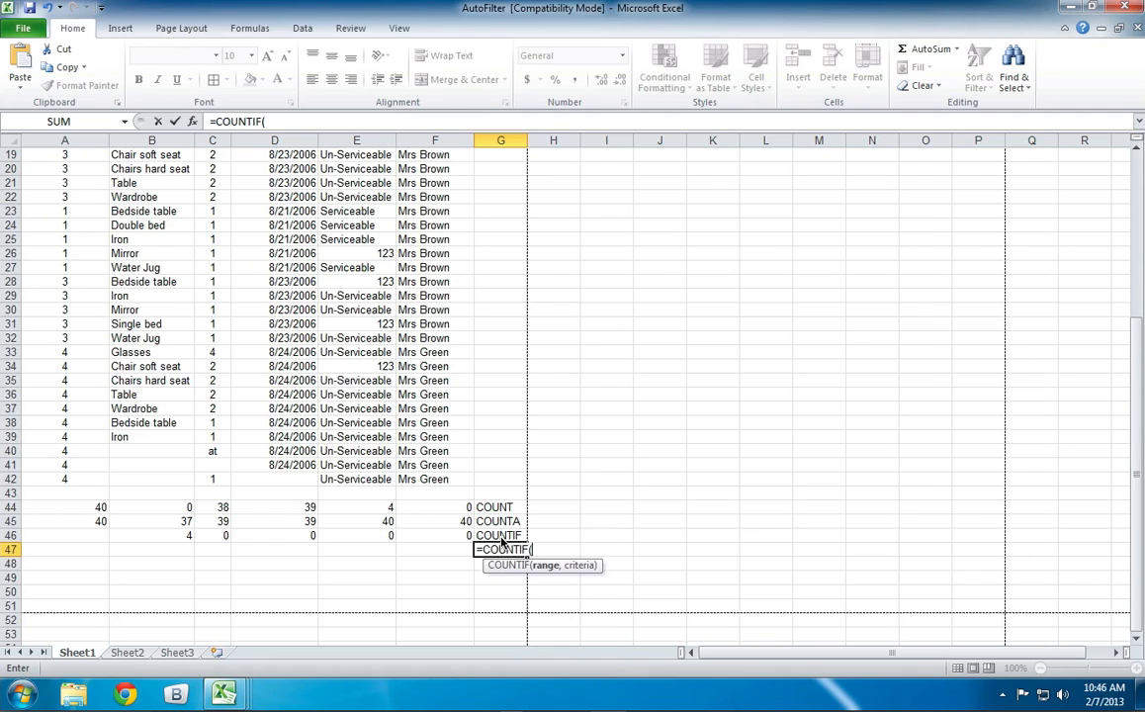